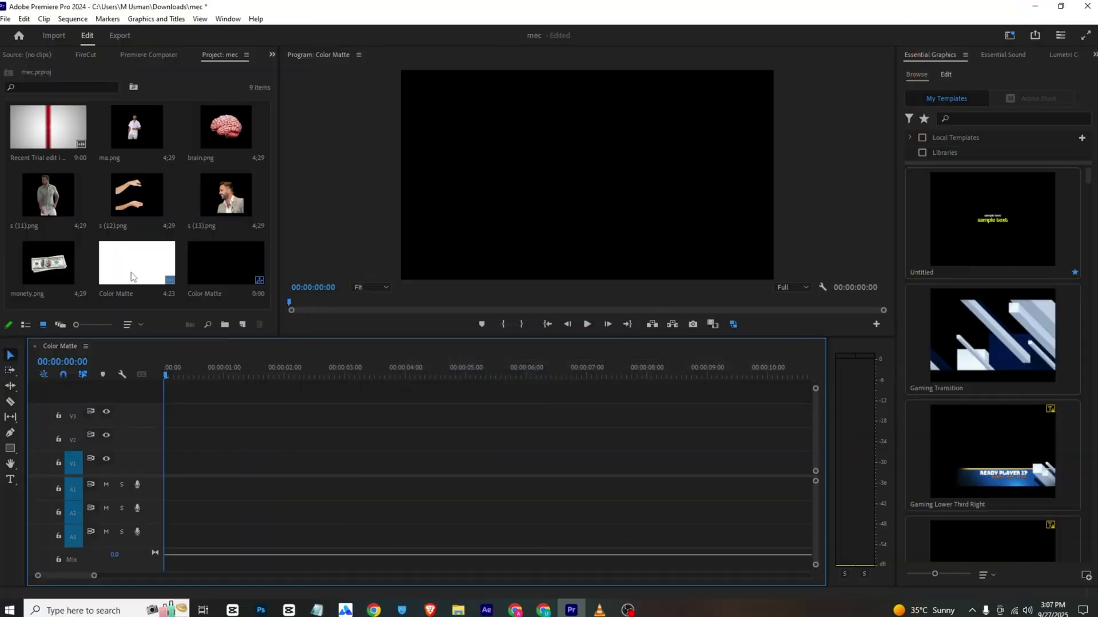
# Place the white color matte at the start of track V1 and extend it to about 00:00:11:12.
pyautogui.moveTo(144, 274); pyautogui.dragTo(140, 458)
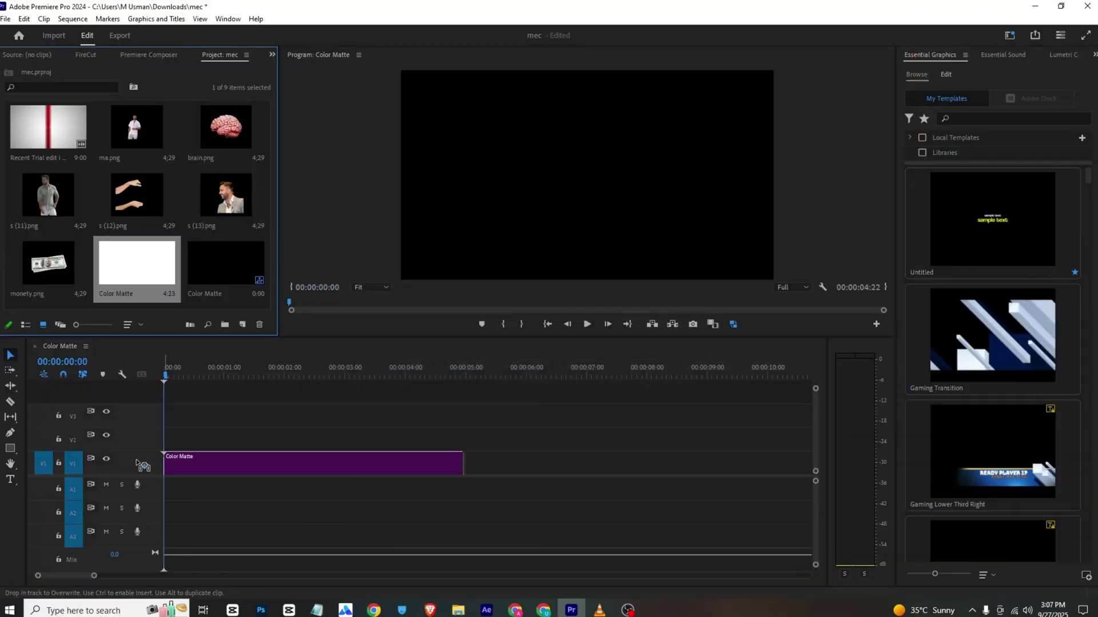
pyautogui.moveTo(458, 455); pyautogui.dragTo(797, 453)
# Create a 1920 x 1080 dark red color matte (A20000) and place it on V2 at the start of the sequence.
pyautogui.rightClick(155, 307)
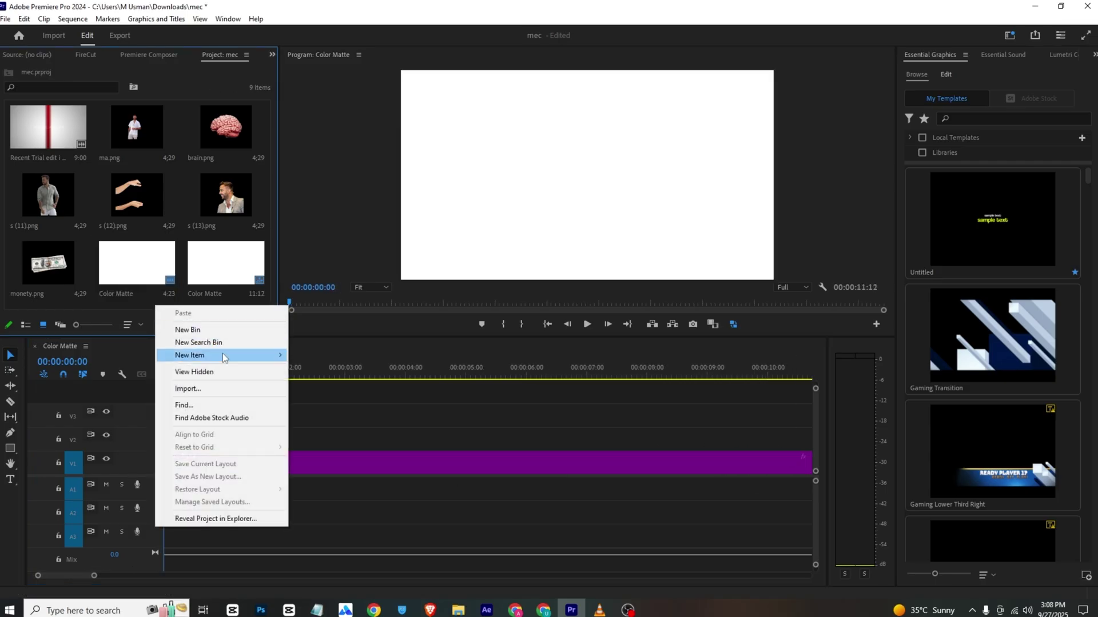
pyautogui.moveTo(235, 356)
pyautogui.click(342, 431)
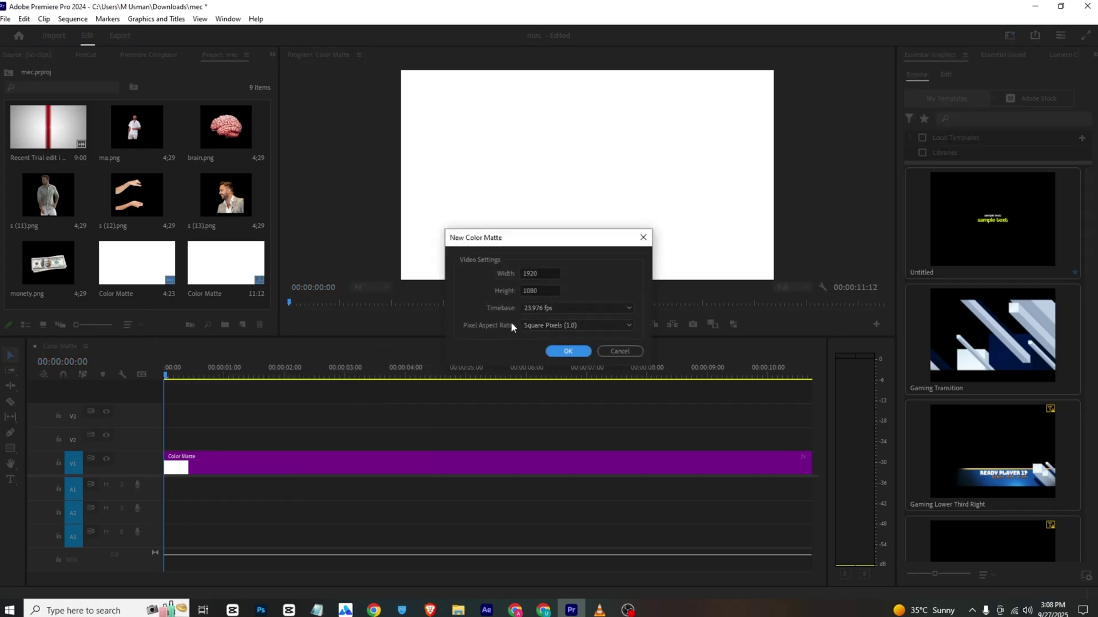
pyautogui.click(548, 352)
pyautogui.click(550, 325)
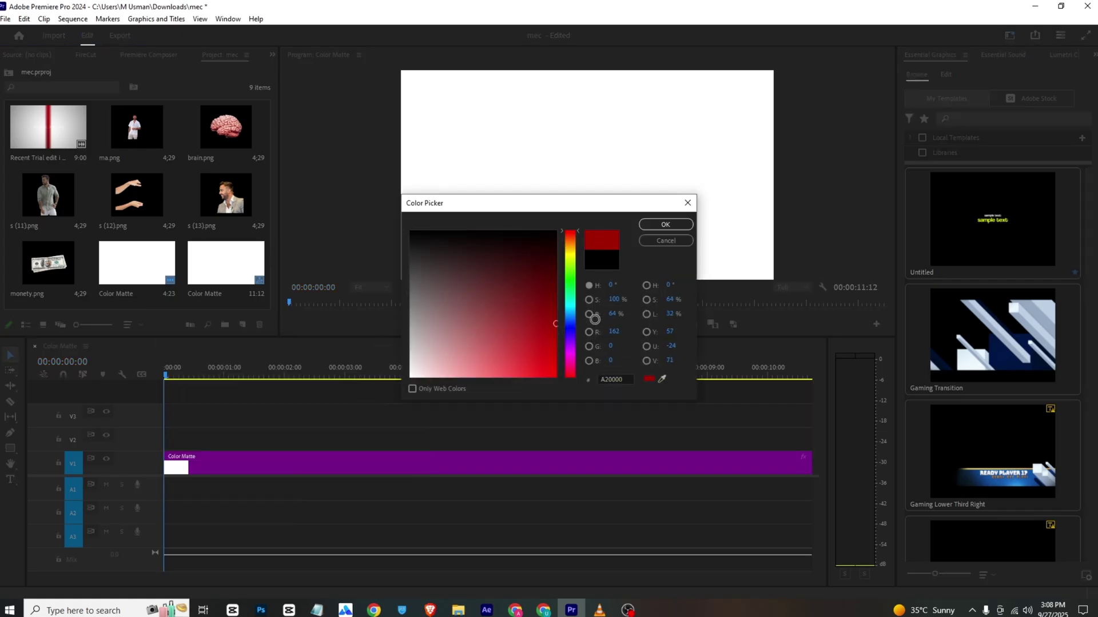
pyautogui.click(666, 224)
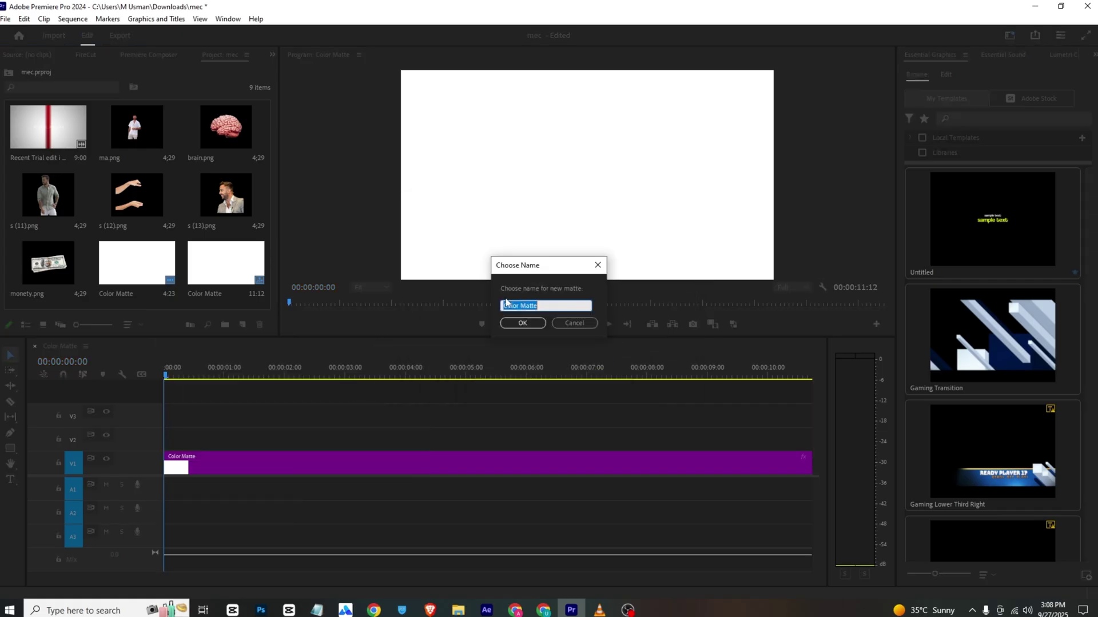
pyautogui.click(528, 319)
pyautogui.moveTo(77, 273); pyautogui.dragTo(169, 445)
# Switch to VLC media player and check the opening red panel scene of the reference video.
pyautogui.click(599, 610)
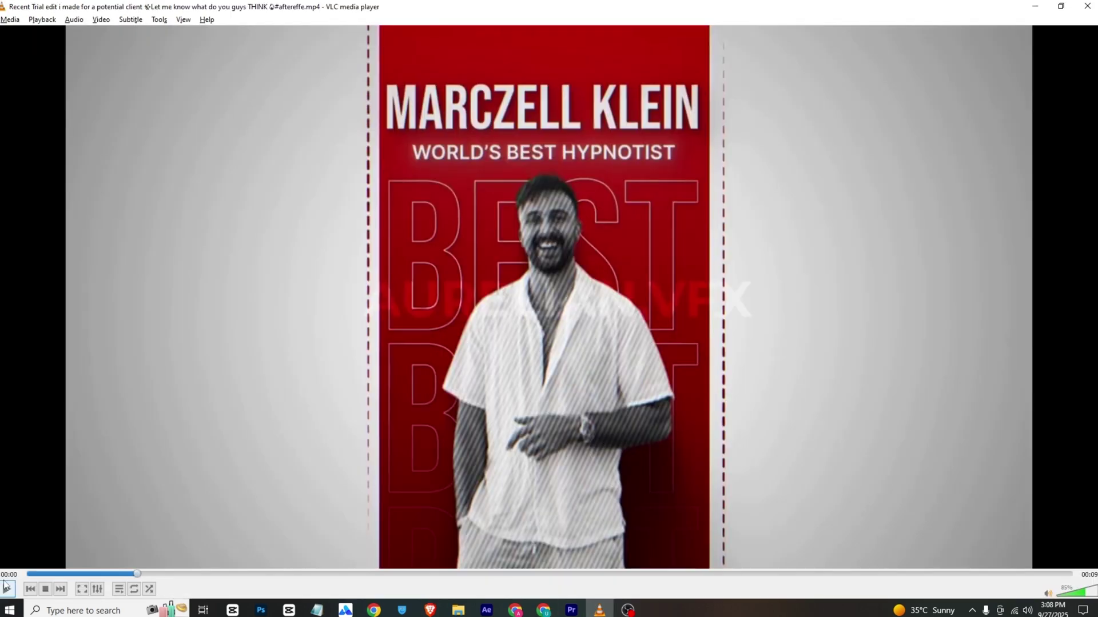
pyautogui.moveTo(53, 575); pyautogui.dragTo(79, 573)
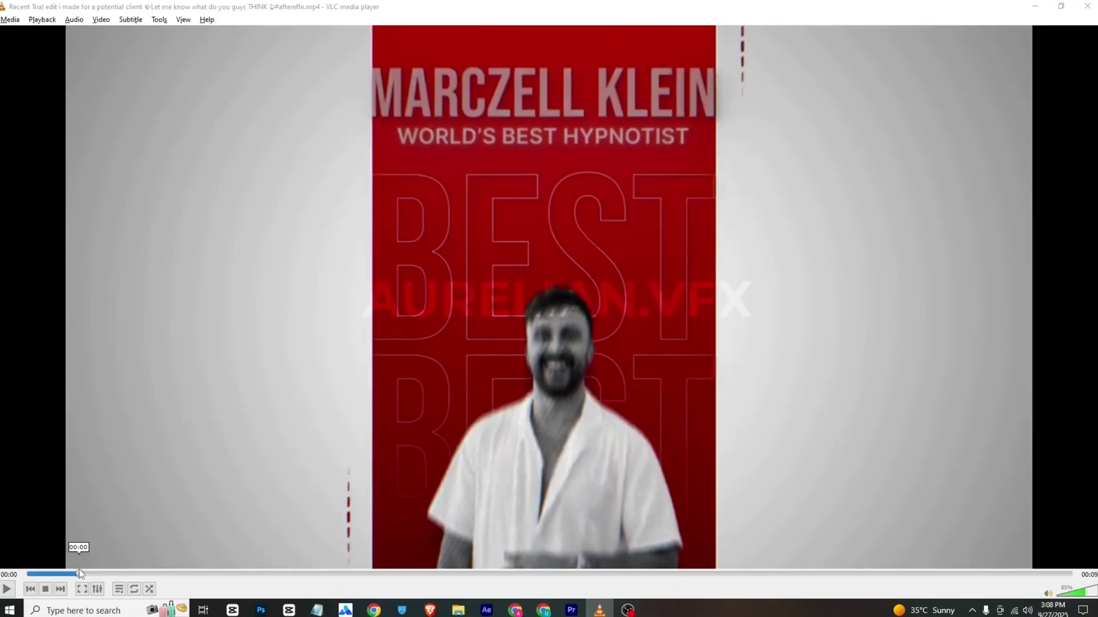
pyautogui.hotkey('alt', 'Tab')
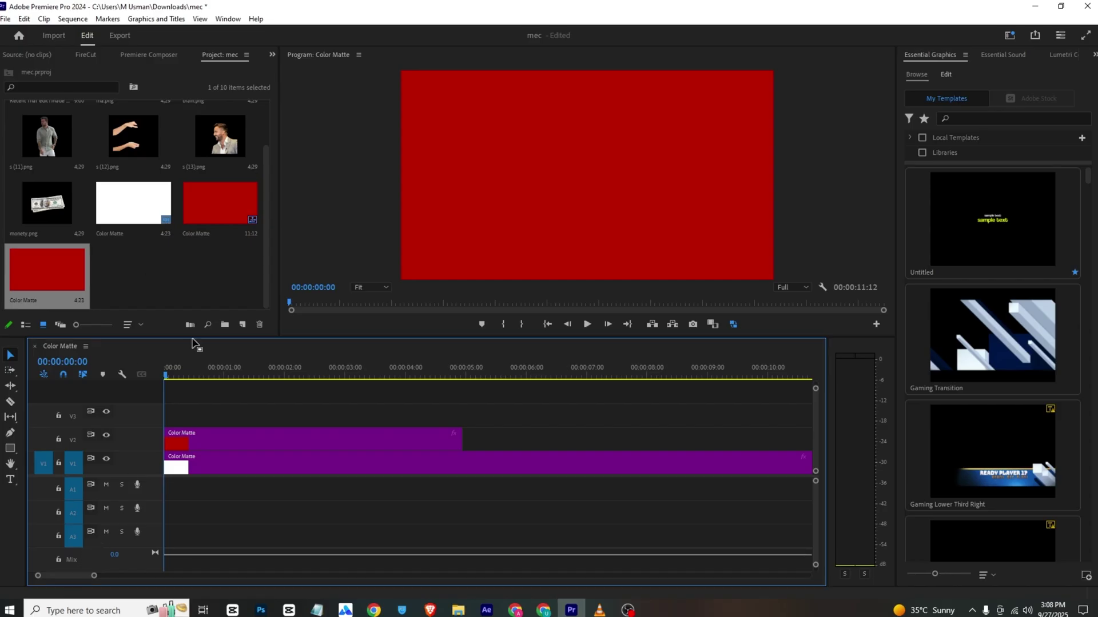
# Animate the red matte's Scale Width from 0 at the clip start to 36 at 00:00:02:02.
pyautogui.click(192, 444)
pyautogui.click(269, 55)
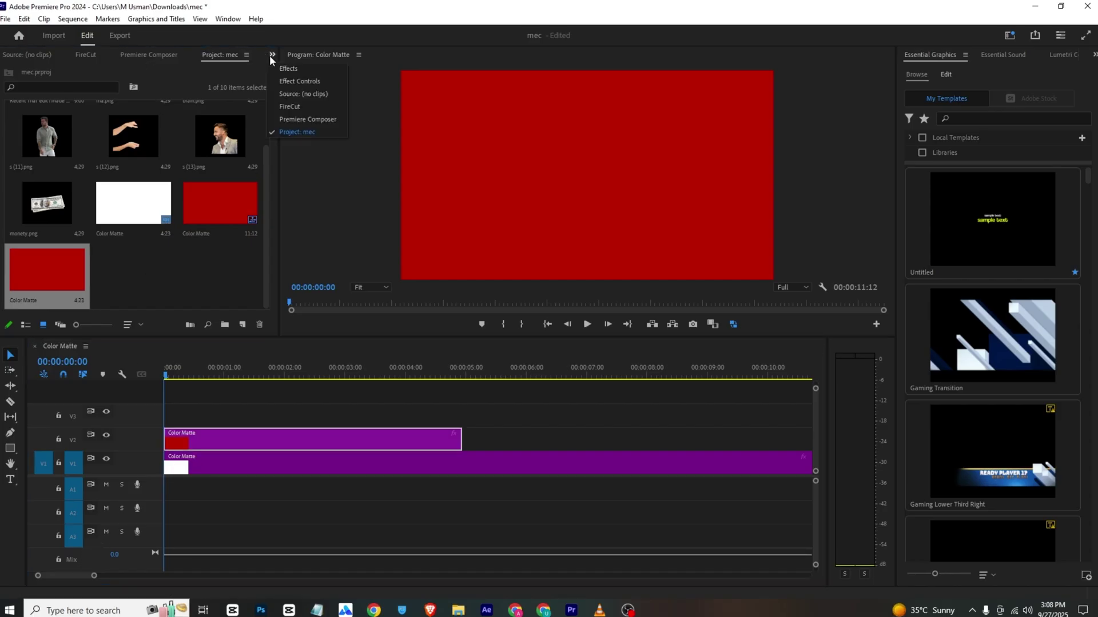
pyautogui.click(320, 80)
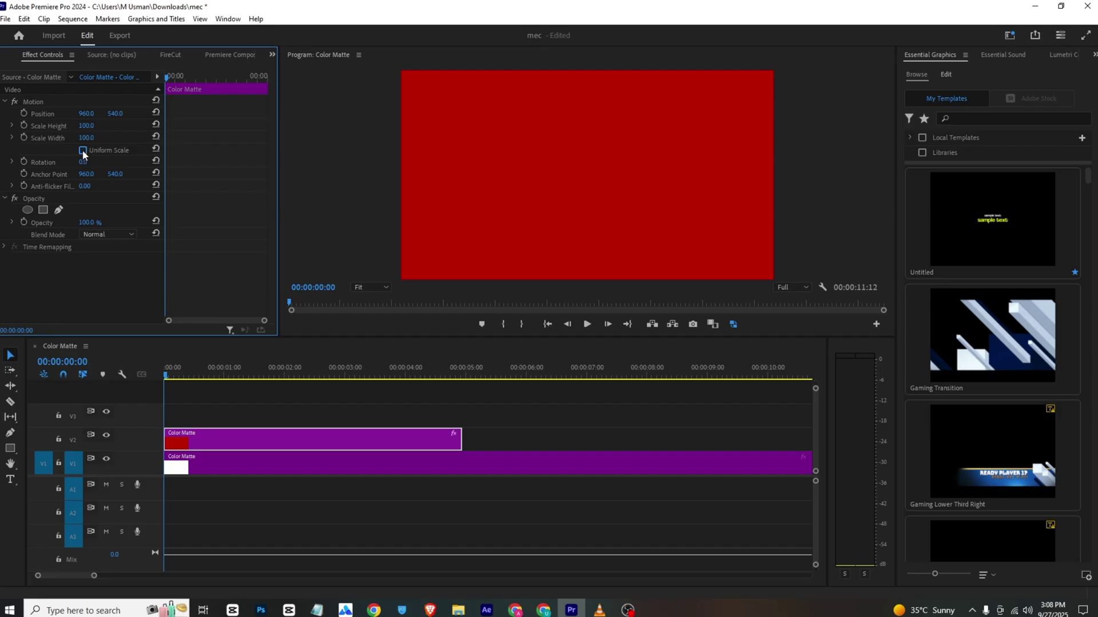
pyautogui.moveTo(81, 138); pyautogui.dragTo(25, 139)
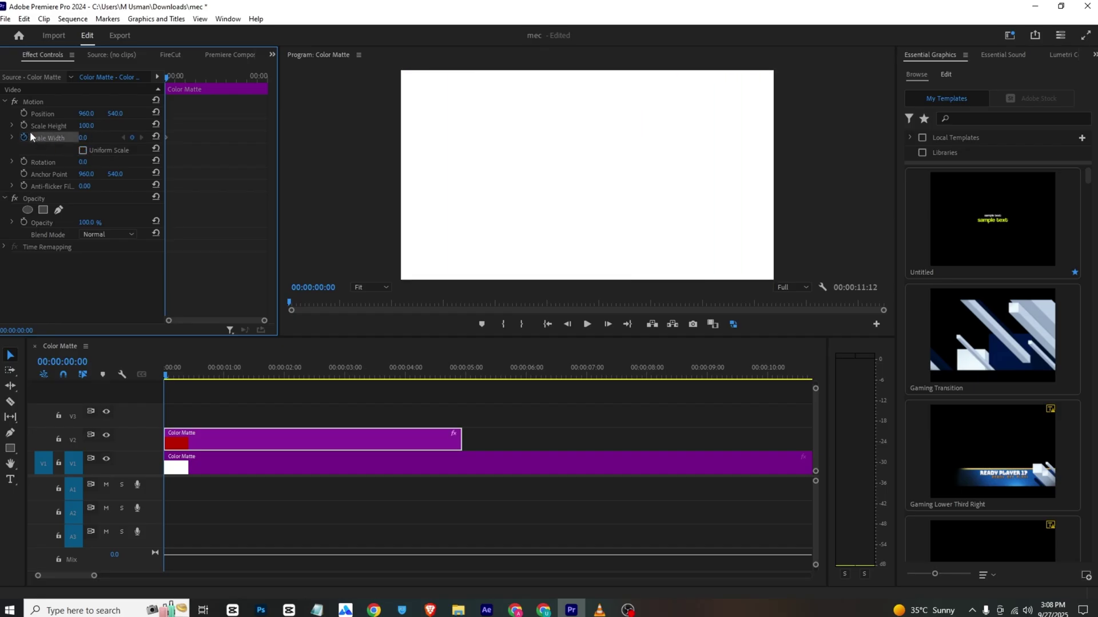
pyautogui.moveTo(165, 77); pyautogui.dragTo(207, 80)
pyautogui.moveTo(83, 137); pyautogui.dragTo(103, 138)
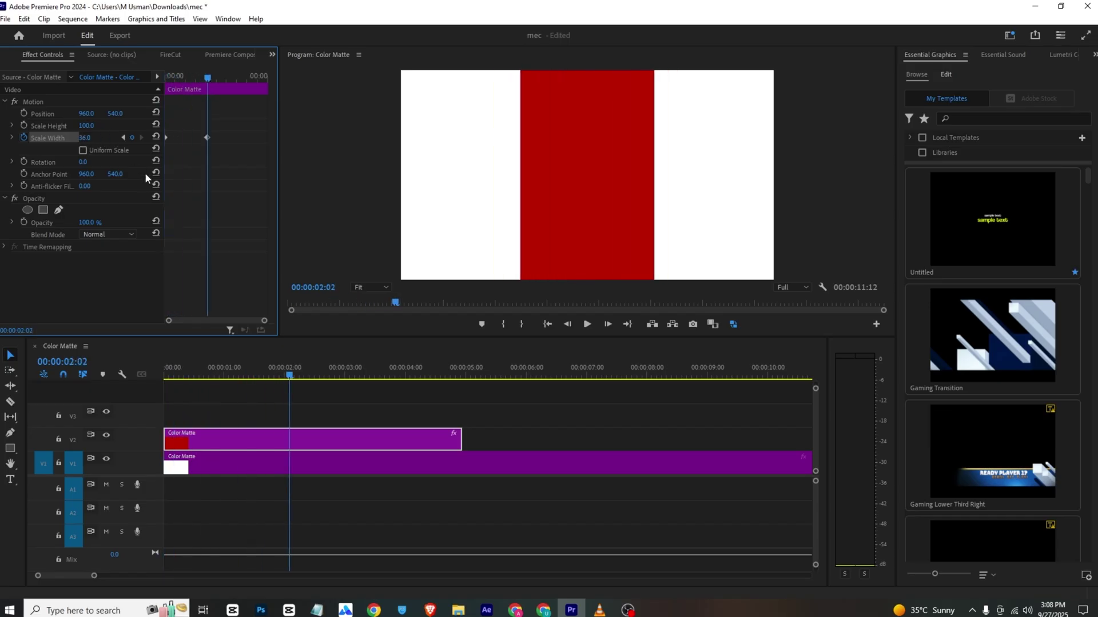
# Apply easing to both Scale Width keyframes of the red matte and preview the animation.
pyautogui.moveTo(226, 118); pyautogui.dragTo(156, 151)
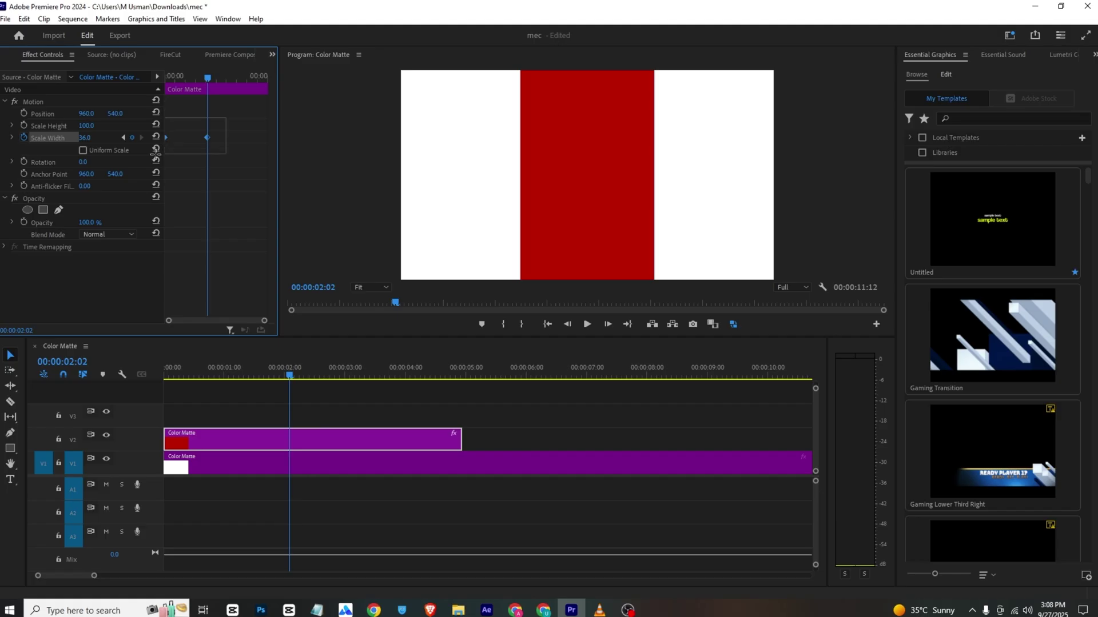
pyautogui.rightClick(209, 139)
pyautogui.click(258, 303)
pyautogui.moveTo(209, 78); pyautogui.dragTo(149, 82)
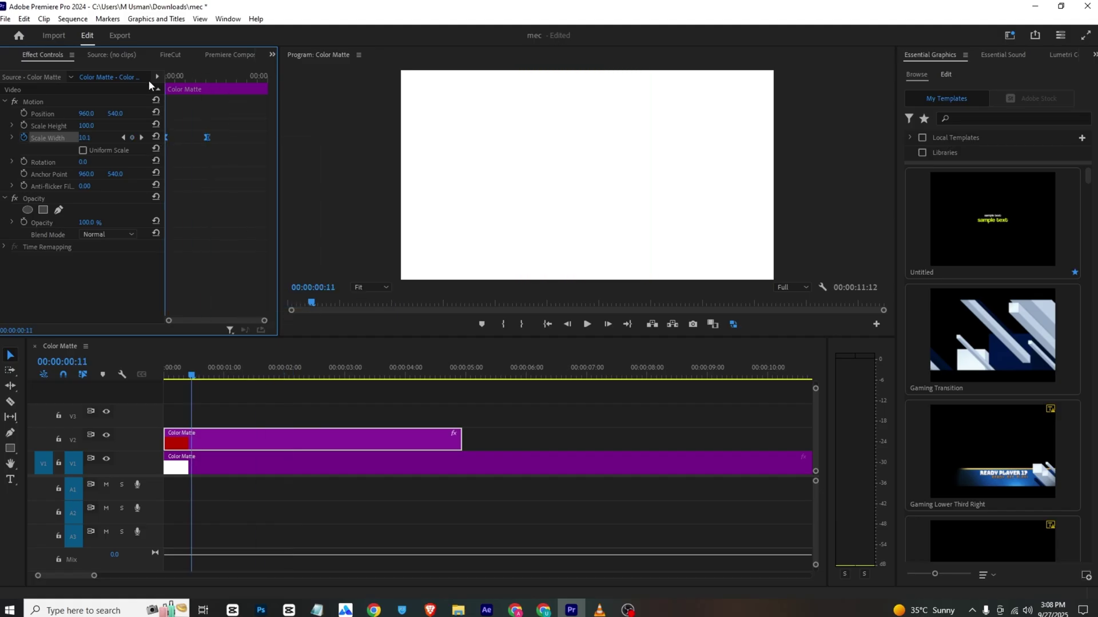
pyautogui.press('space')
pyautogui.press('space')
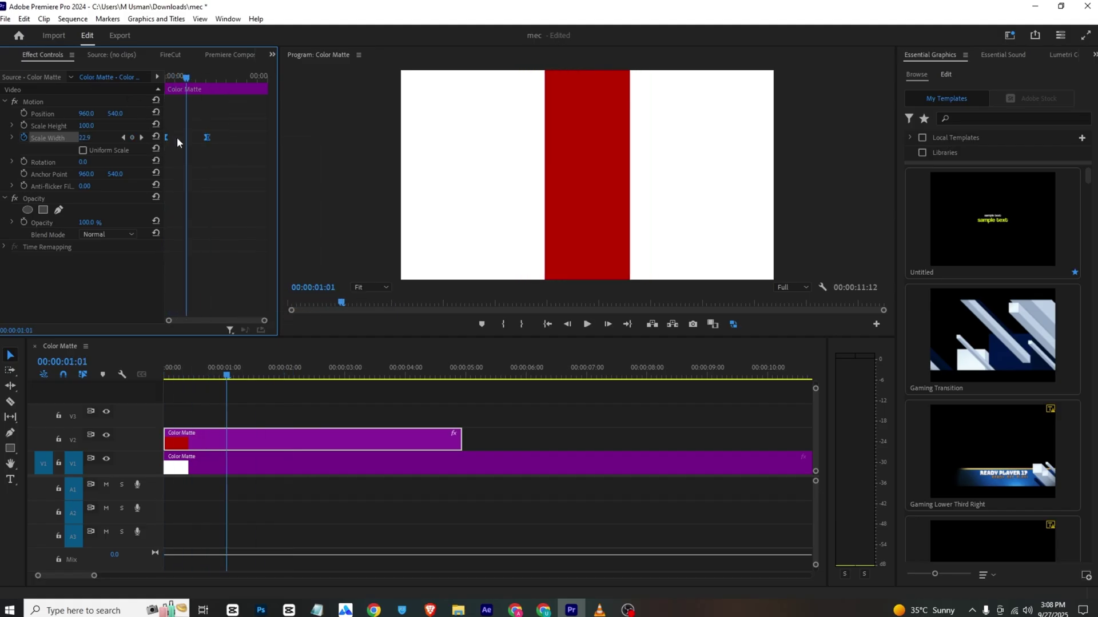
# Reshape the start of the red matte's Scale Width velocity curve and move its second keyframe closer to the start.
pyautogui.click(12, 138)
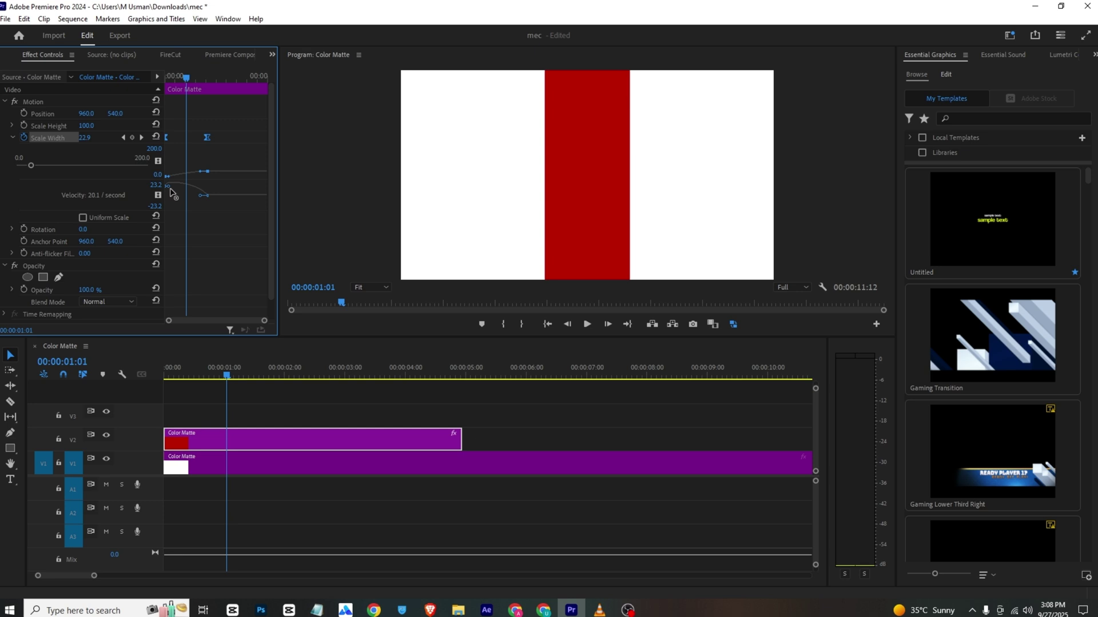
pyautogui.moveTo(170, 189); pyautogui.dragTo(170, 197)
pyautogui.press('Home')
pyautogui.press('space')
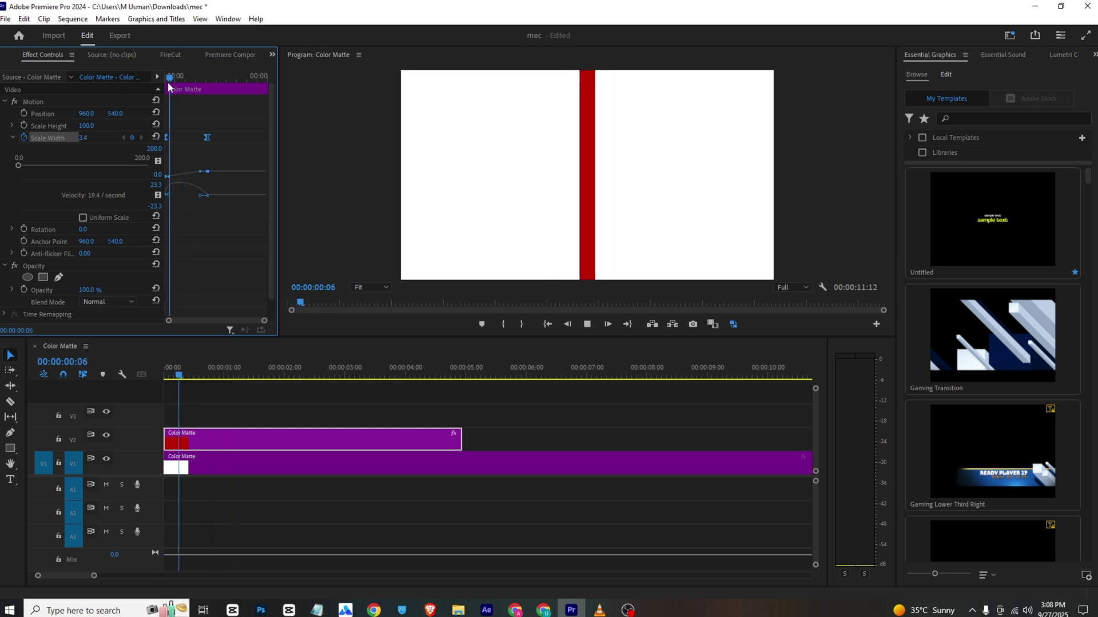
pyautogui.press('space')
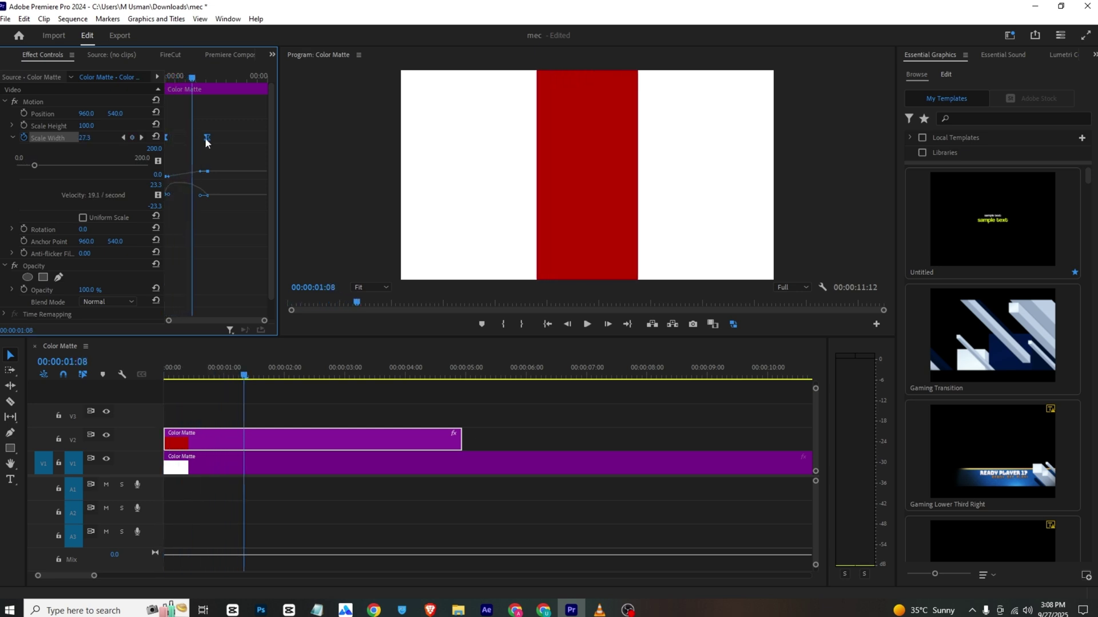
pyautogui.moveTo(198, 137)
pyautogui.mouseDown()
pyautogui.moveTo(210, 137)
pyautogui.moveTo(192, 138)
pyautogui.mouseUp()
pyautogui.moveTo(190, 77); pyautogui.dragTo(119, 70)
# Check the reference video in VLC, then add ma.png to V3 at the start of the sequence above the red matte.
pyautogui.hotkey('alt', 'Tab')
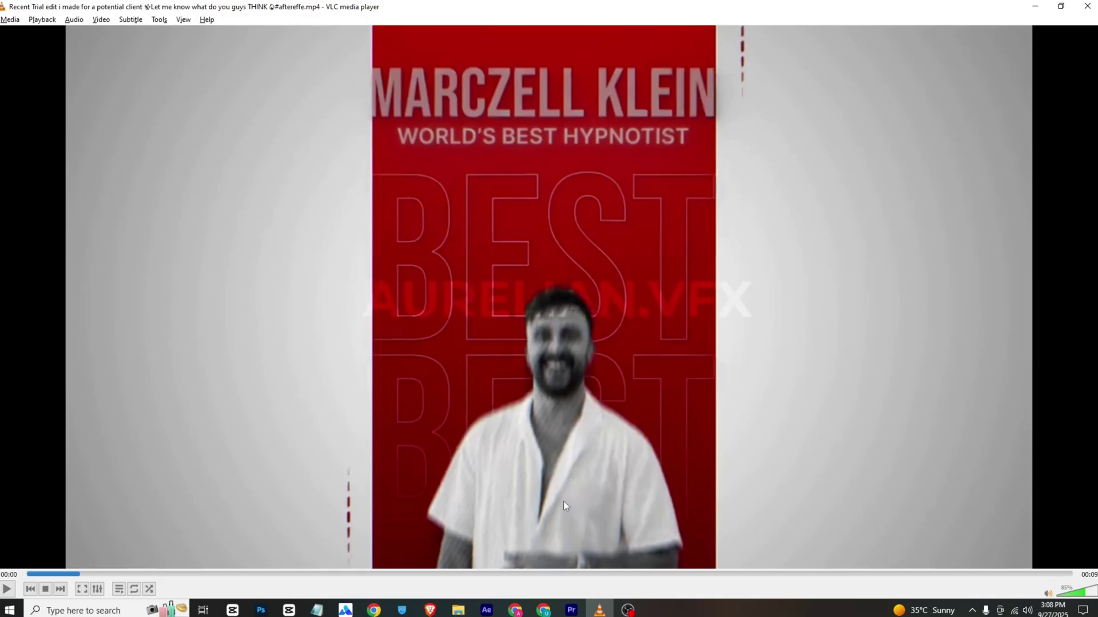
pyautogui.click(571, 610)
pyautogui.scroll(1, 2, 57)
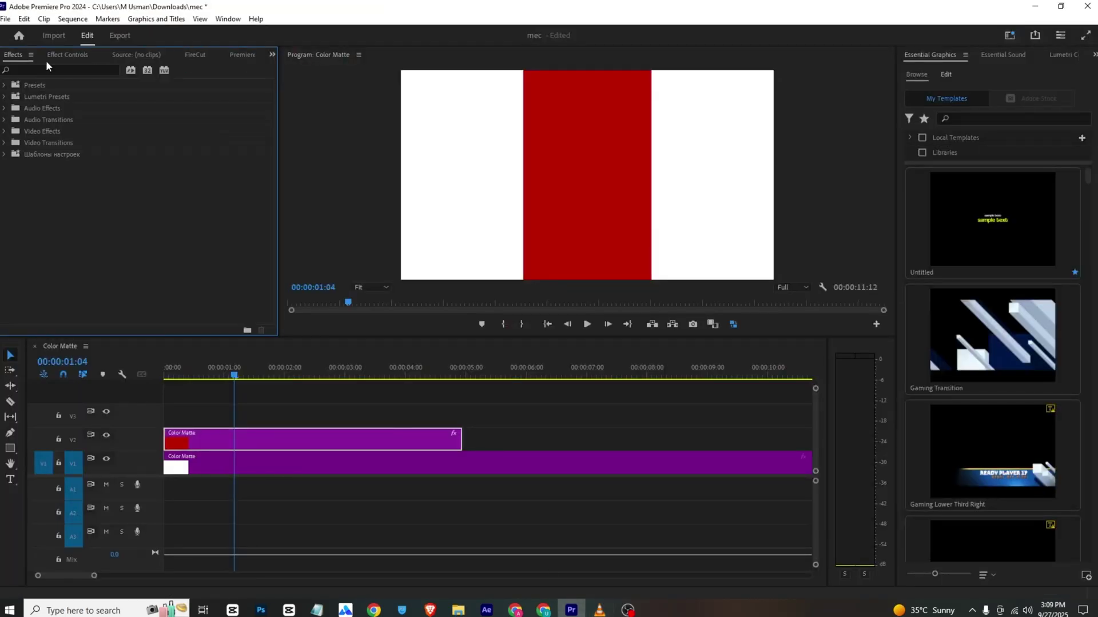
pyautogui.click(272, 54)
pyautogui.click(286, 72)
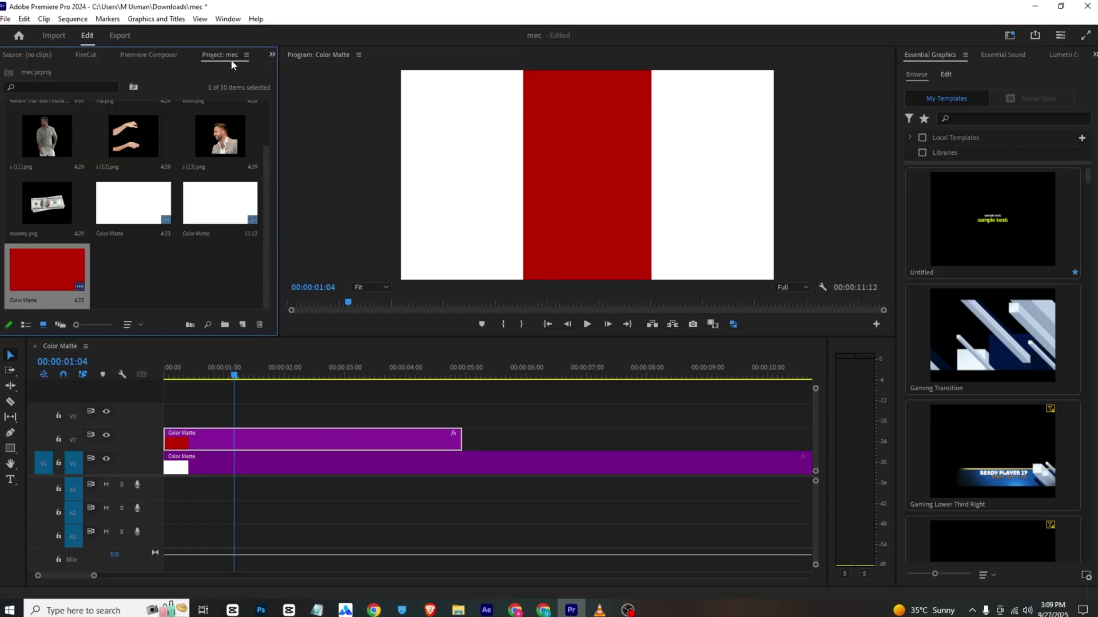
pyautogui.scroll(1, 9, 57)
pyautogui.scroll(1, 79, 145)
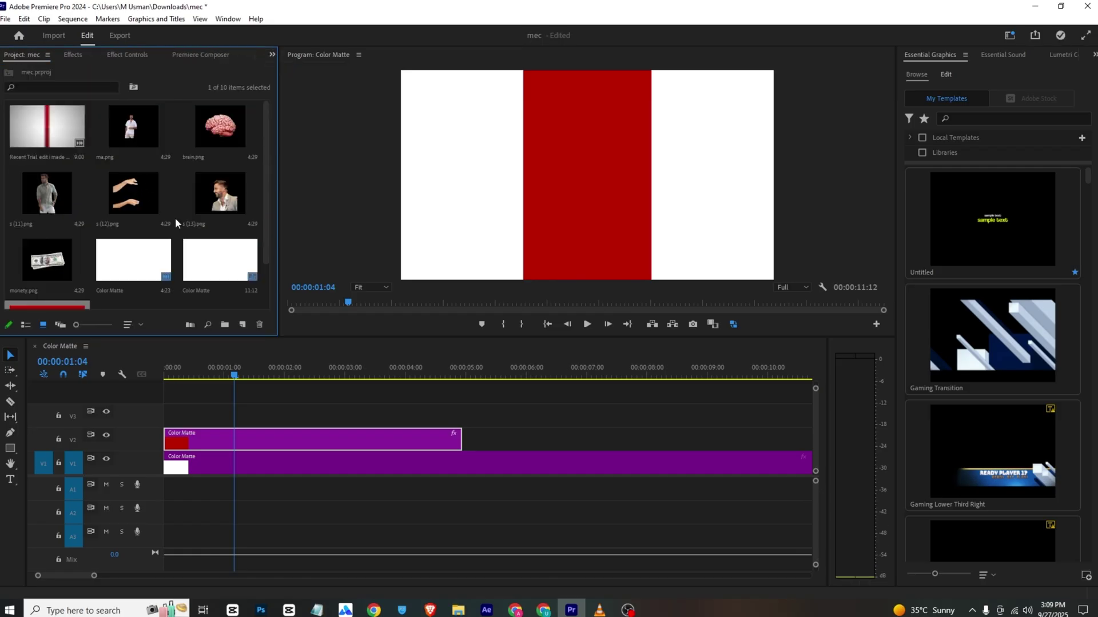
pyautogui.moveTo(133, 127); pyautogui.dragTo(169, 410)
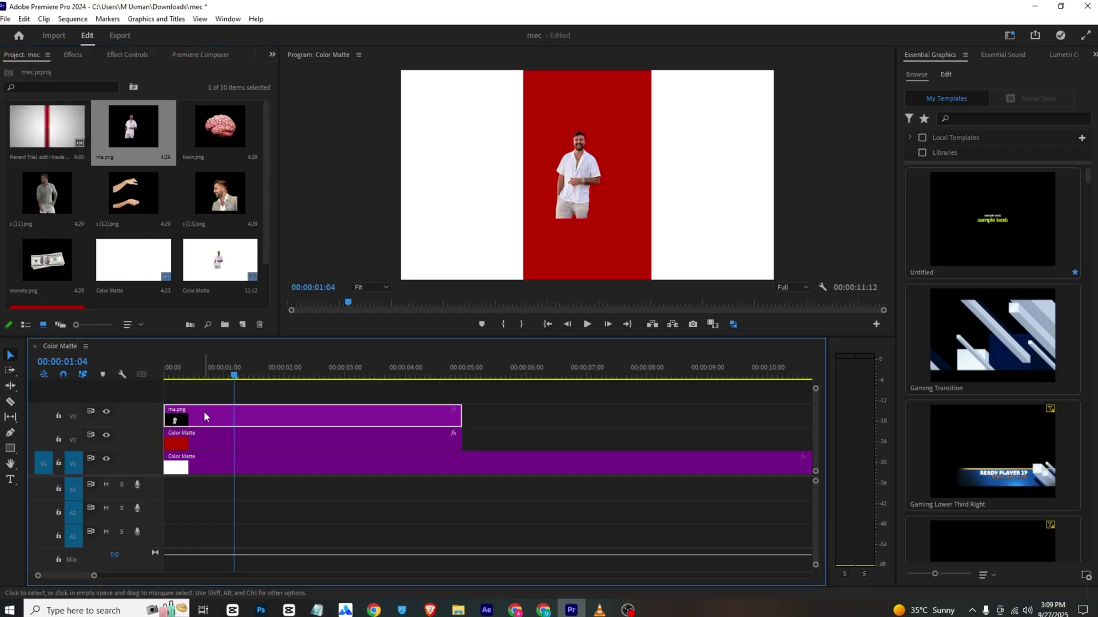
# Match ma.png to the reference by setting its scale to 216 and its position to 1076, 755.
pyautogui.click(122, 55)
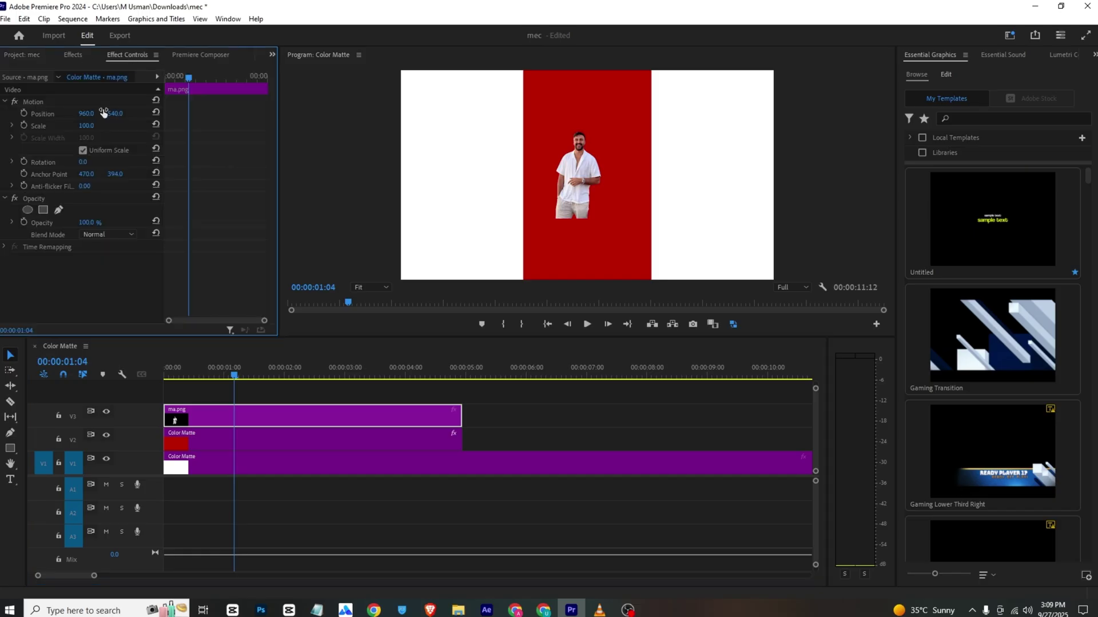
pyautogui.moveTo(86, 125); pyautogui.dragTo(117, 115)
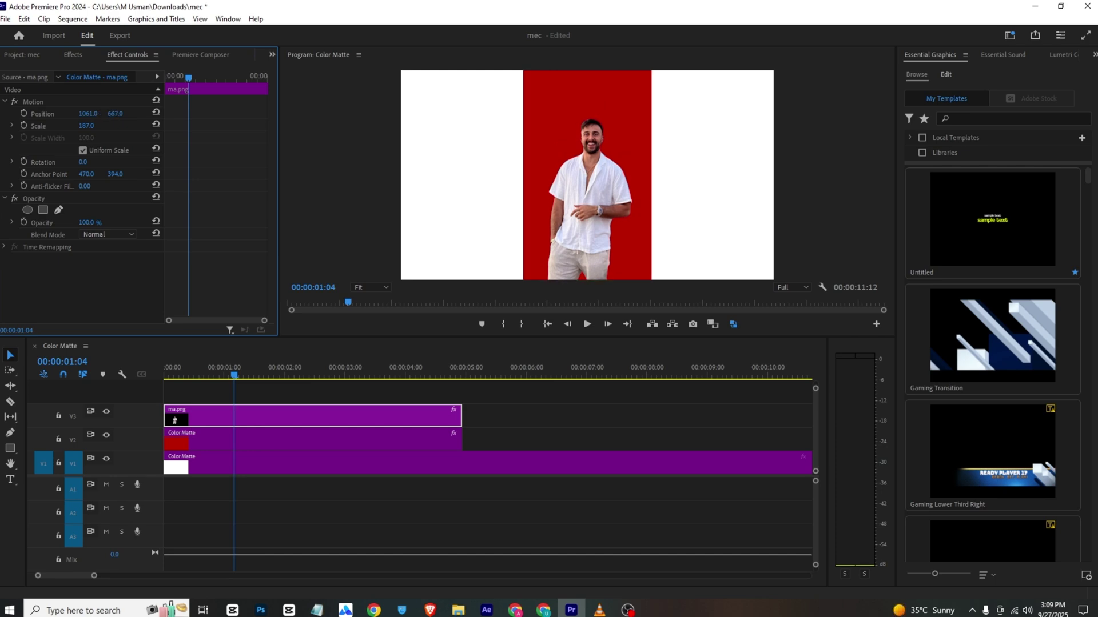
pyautogui.click(599, 610)
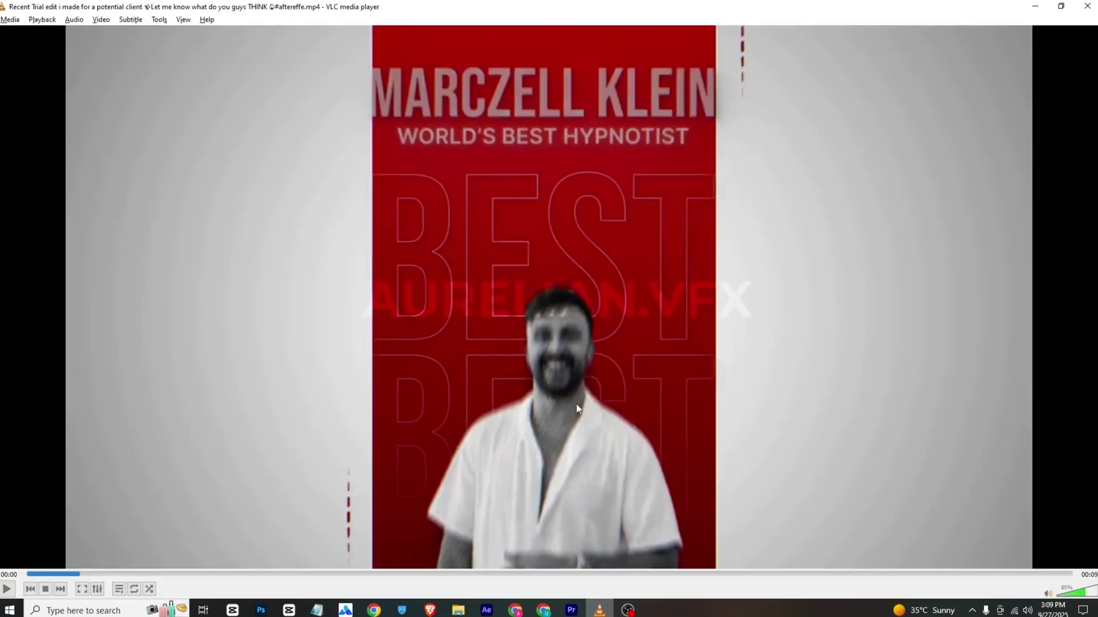
pyautogui.press('space')
pyautogui.hotkey('alt', 'Tab')
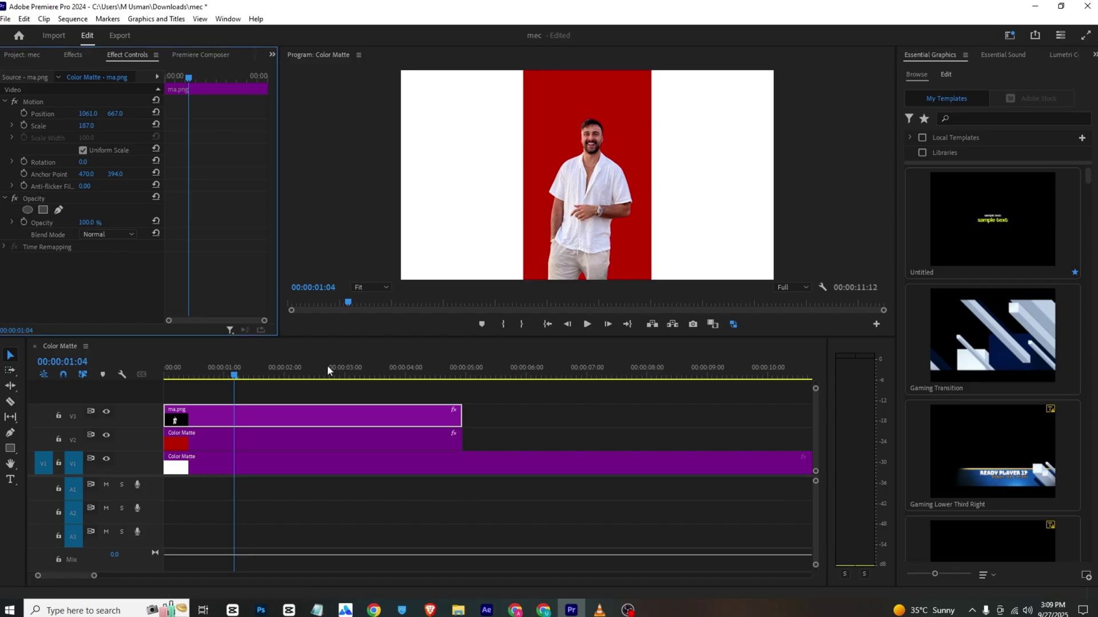
pyautogui.moveTo(87, 125)
pyautogui.mouseDown()
pyautogui.moveTo(107, 114)
pyautogui.moveTo(92, 114)
pyautogui.moveTo(121, 126)
pyautogui.moveTo(125, 143)
pyautogui.moveTo(90, 112)
pyautogui.mouseUp()
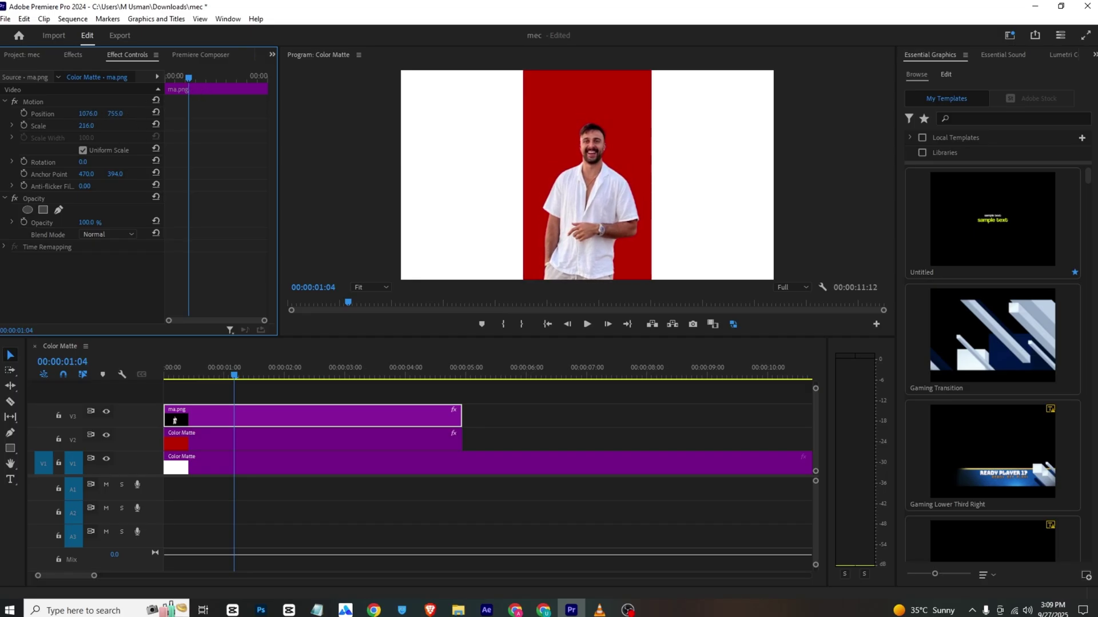
# Add Position and Rotation keyframes to ma.png and shift both further along the clip.
pyautogui.click(24, 113)
pyautogui.click(24, 162)
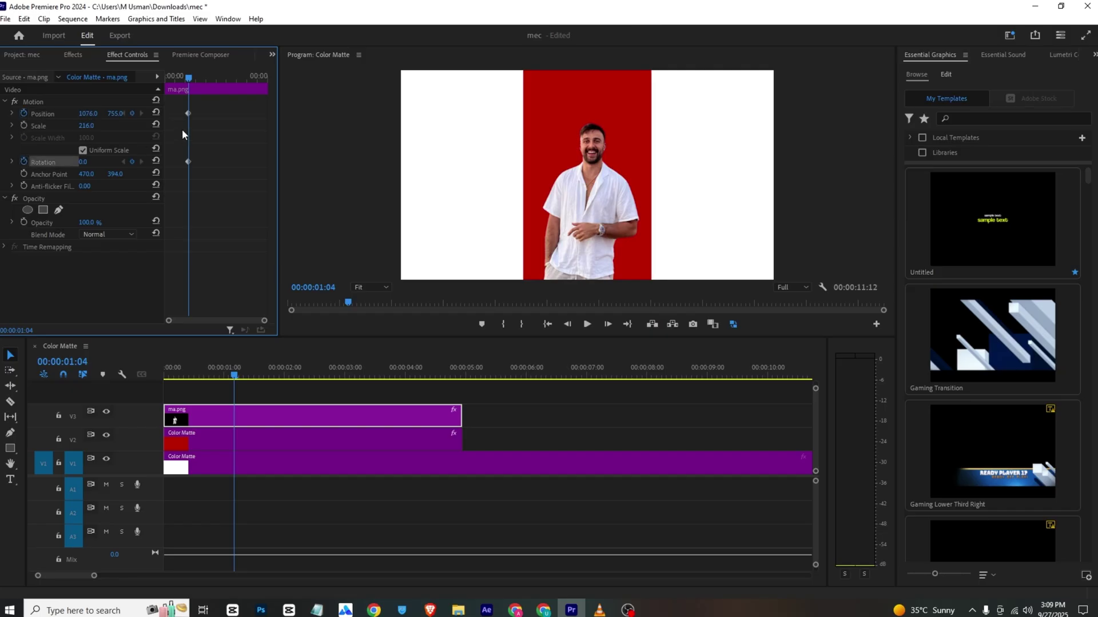
pyautogui.moveTo(180, 130); pyautogui.dragTo(226, 166)
# At 00:00:00:00, set ma.png's vertical position to 1031 and its rotation to 16°.
pyautogui.press('Home')
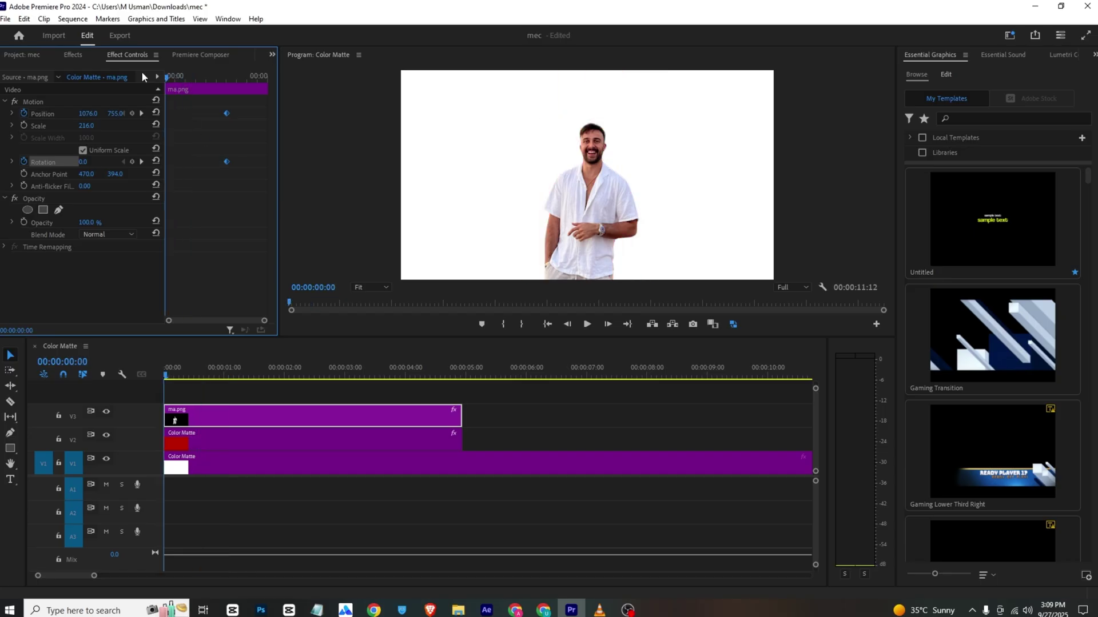
pyautogui.moveTo(108, 116); pyautogui.dragTo(121, 114)
pyautogui.moveTo(84, 162); pyautogui.dragTo(96, 162)
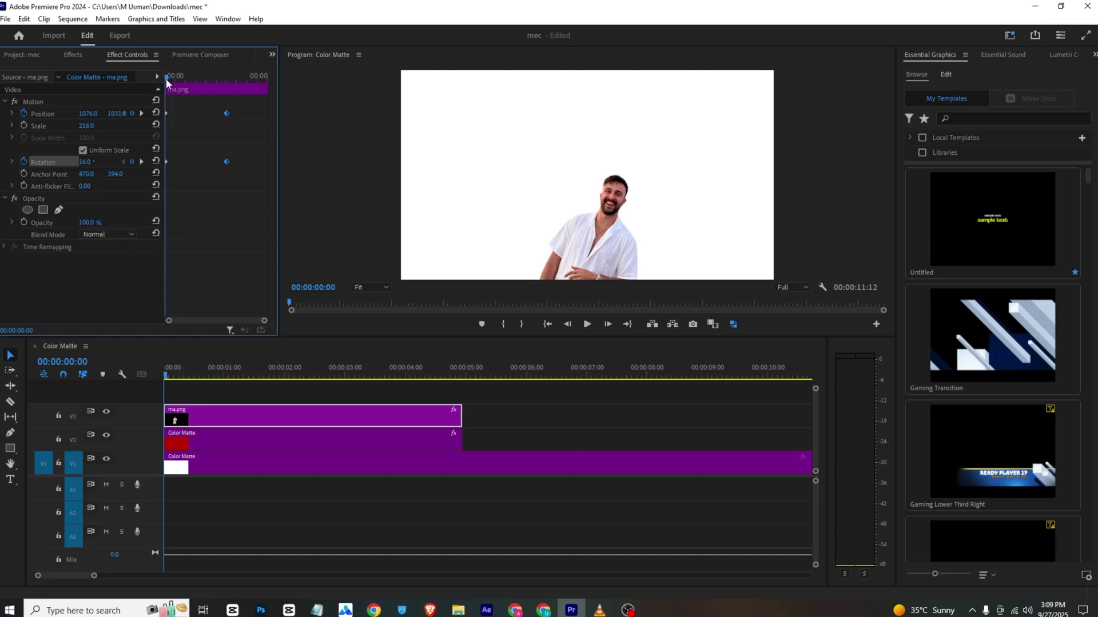
# Move ma.png's second Position and Rotation keyframes to 00:00:01:12.
pyautogui.moveTo(166, 78); pyautogui.dragTo(196, 86)
pyautogui.moveTo(218, 193); pyautogui.dragTo(236, 107)
pyautogui.moveTo(226, 162); pyautogui.dragTo(196, 162)
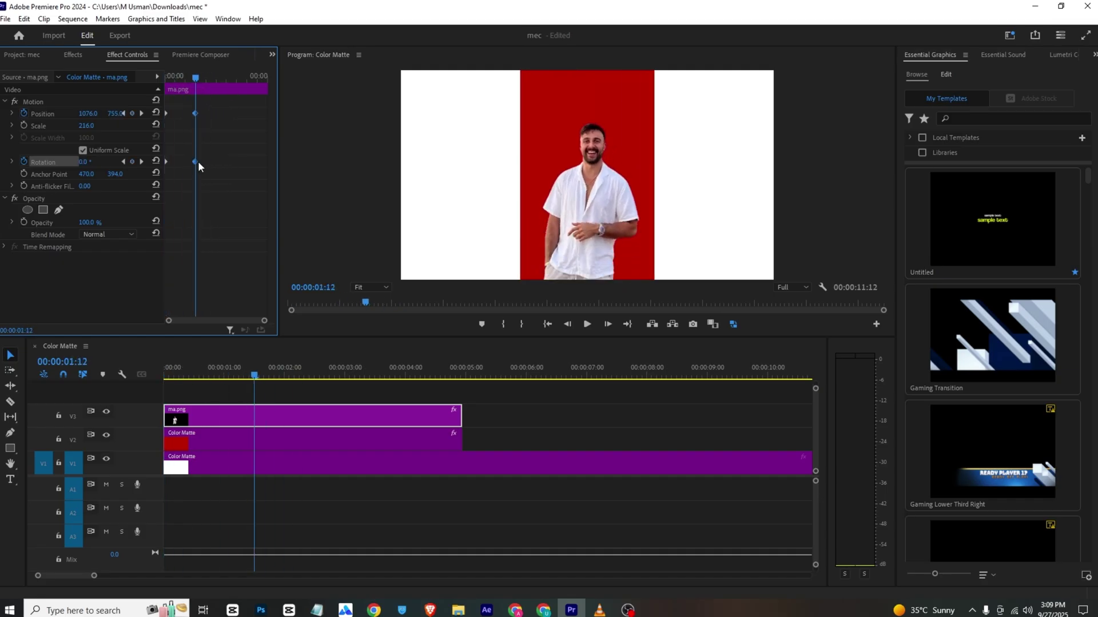
# Add Rotation keyframes to ma.png, 0° at 00:00:02:02 and 5° at 00:00:02:15, and return to the clip start.
pyautogui.moveTo(194, 81); pyautogui.dragTo(207, 81)
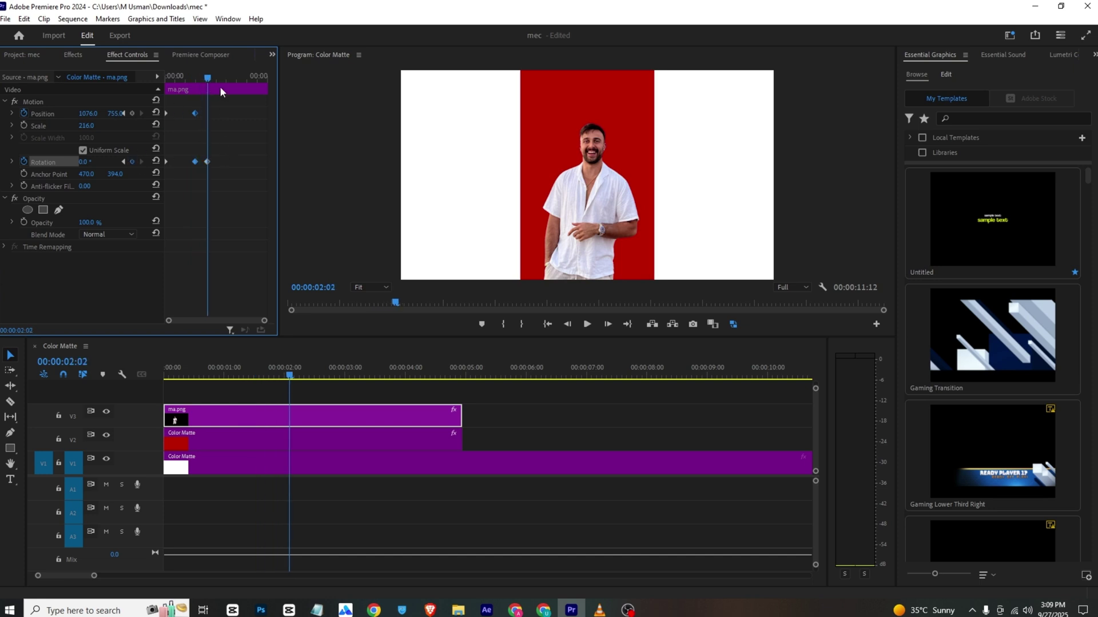
pyautogui.moveTo(209, 79); pyautogui.dragTo(219, 80)
pyautogui.moveTo(84, 163); pyautogui.dragTo(87, 163)
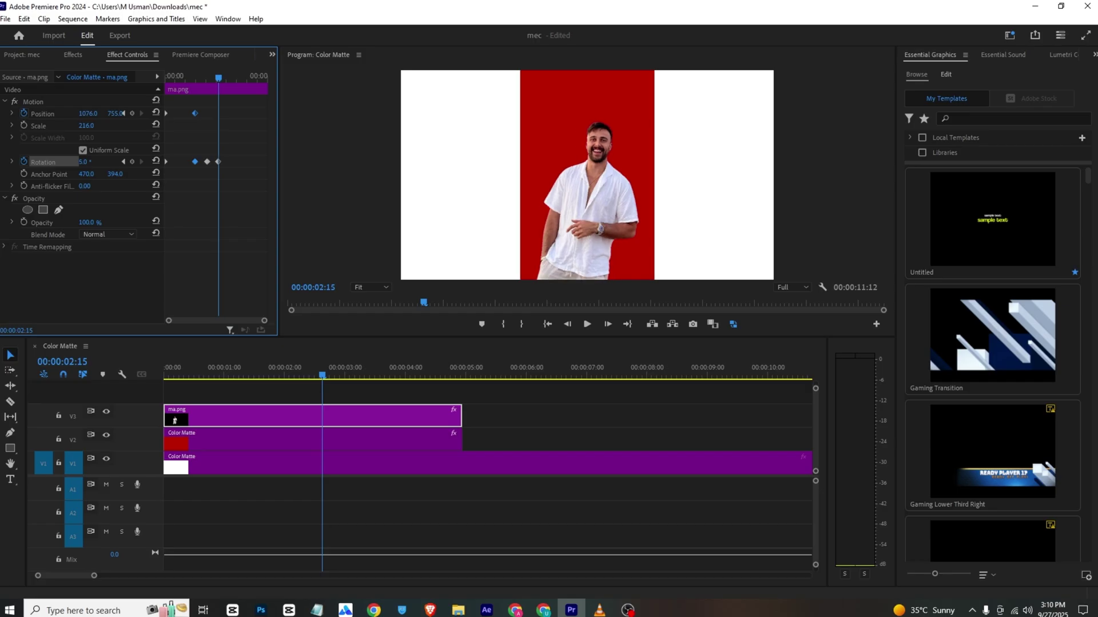
pyautogui.moveTo(204, 76); pyautogui.dragTo(119, 80)
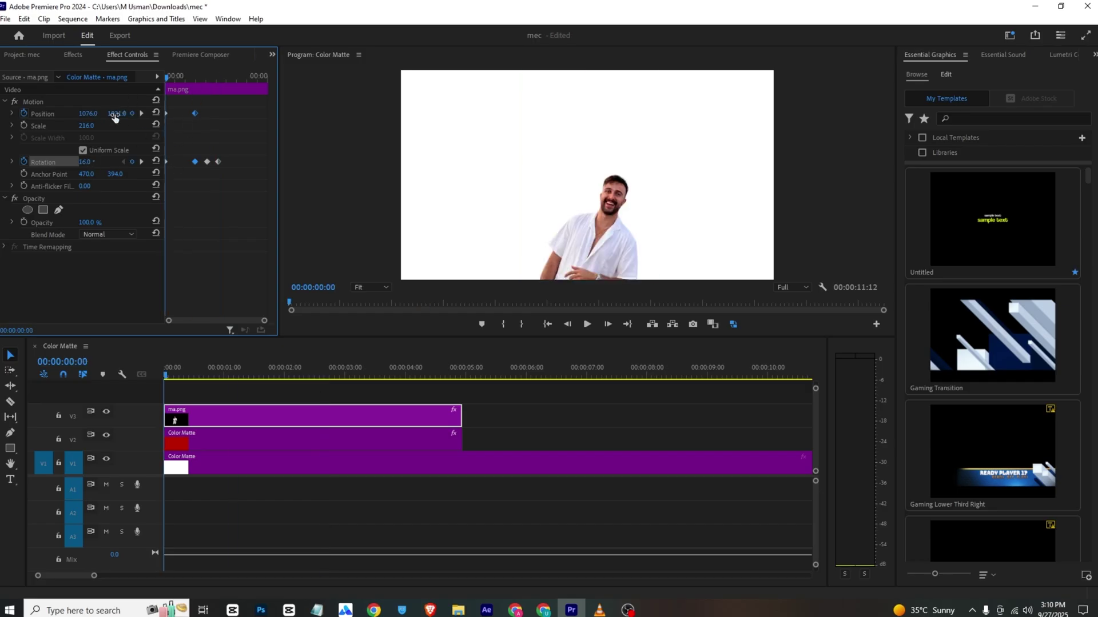
# Play back the cutout animation and paste a copy of ma.png's 0° Rotation keyframe at 00:00:03:03.
pyautogui.press('space')
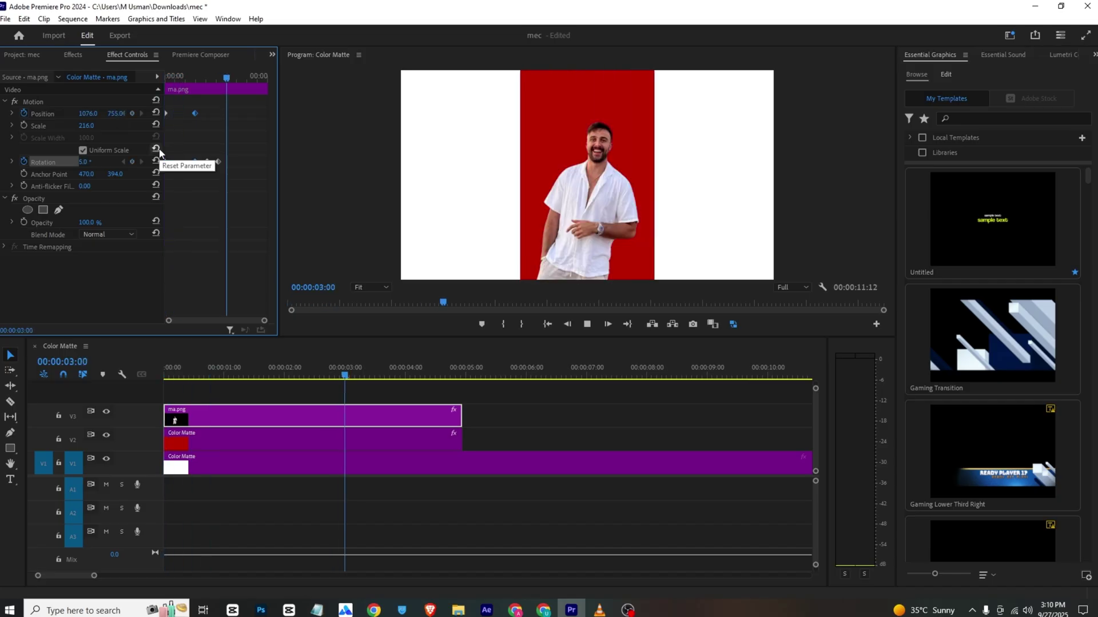
pyautogui.press('space')
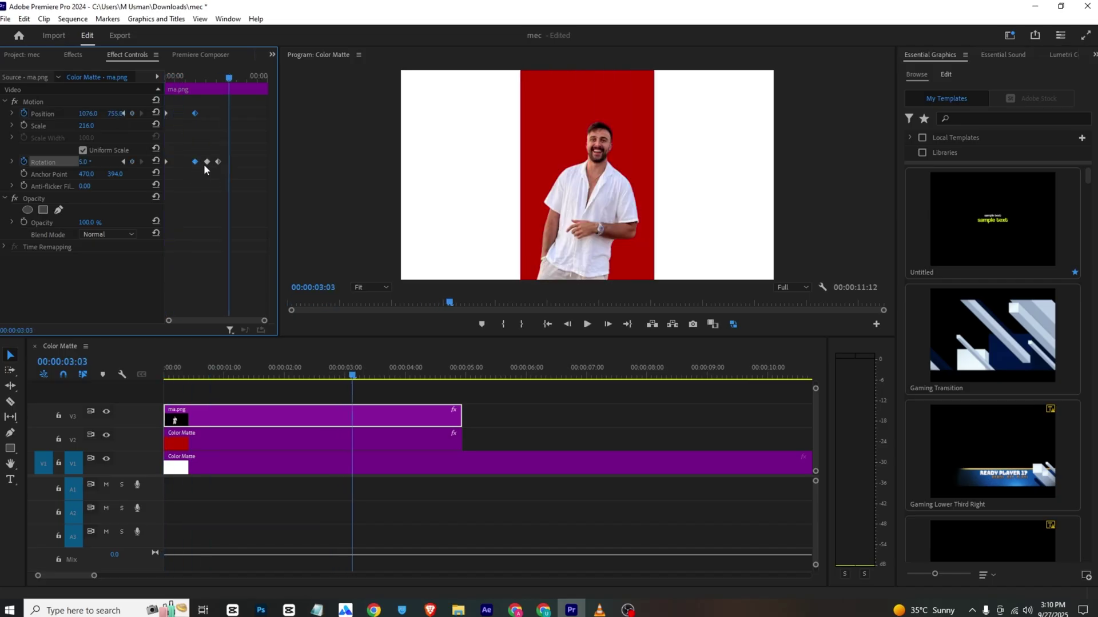
pyautogui.hotkey('ctrl', 'v')
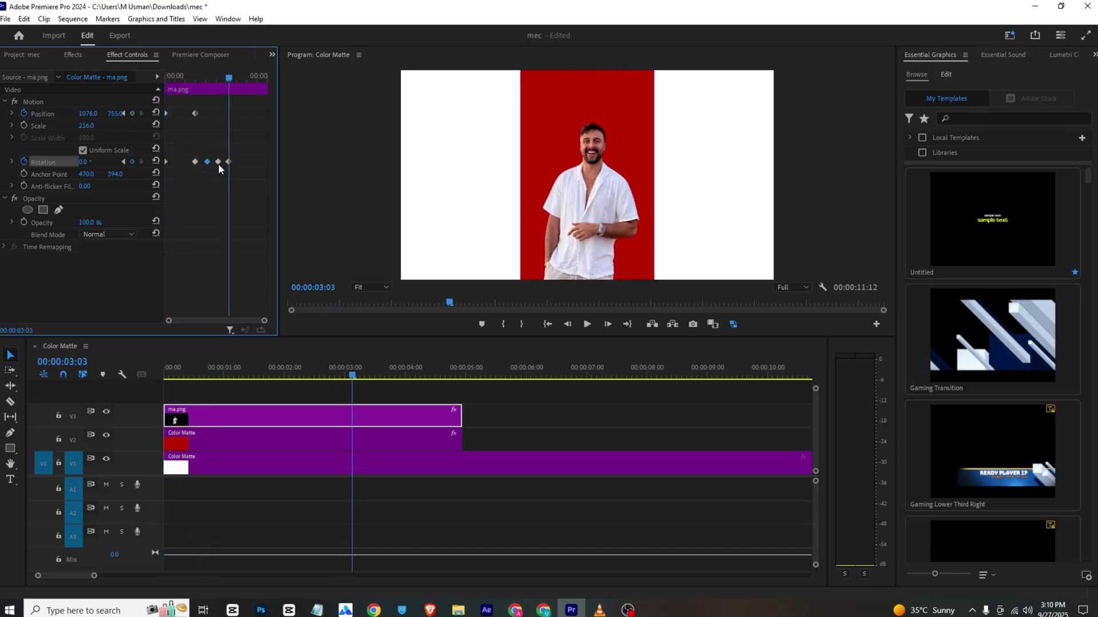
# Preview the rotation, space ma.png's last three Rotation keyframes further apart, and save the project.
pyautogui.click(185, 75)
pyautogui.press('space')
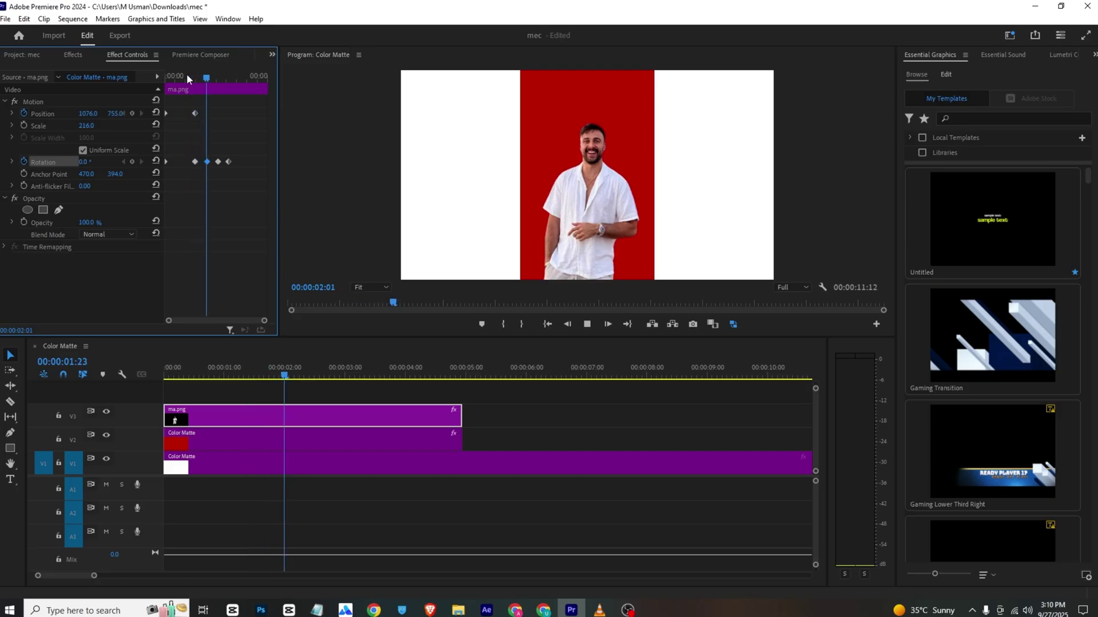
pyautogui.press('space')
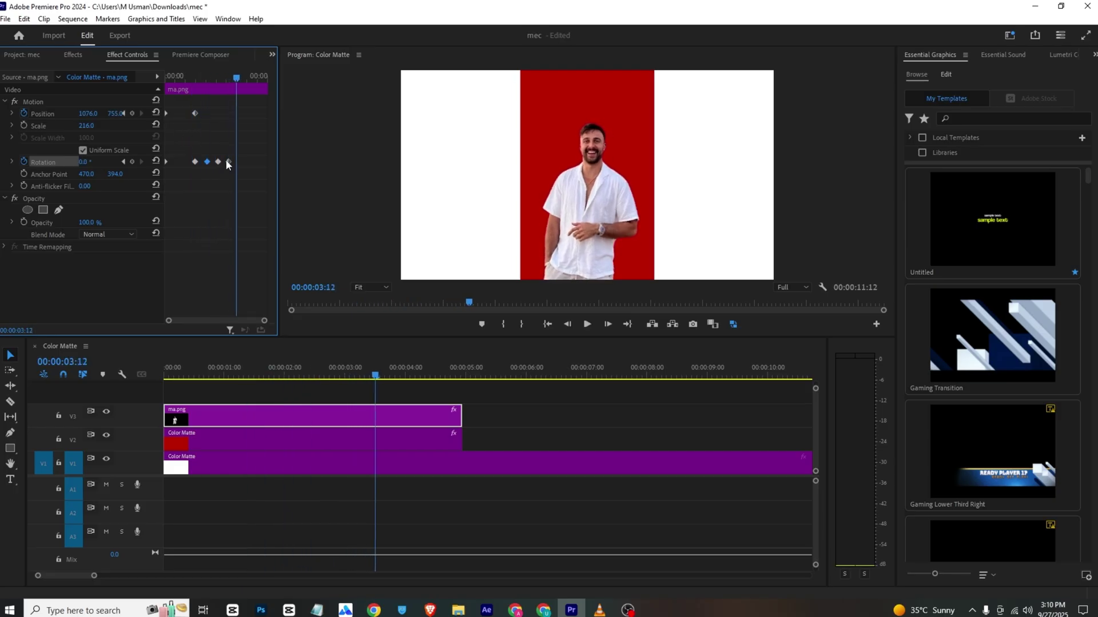
pyautogui.click(229, 163)
pyautogui.moveTo(229, 163)
pyautogui.mouseDown()
pyautogui.moveTo(252, 162)
pyautogui.moveTo(211, 162)
pyautogui.mouseUp()
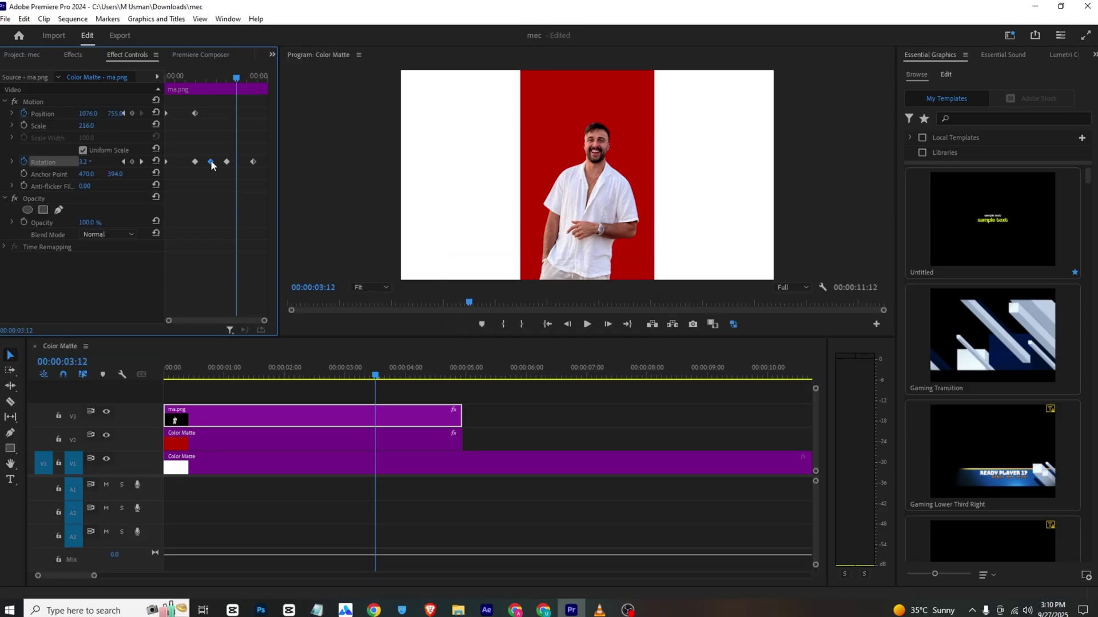
pyautogui.hotkey('ctrl', 's')
# Apply Ease In to all of ma.png's Position and Rotation keyframes and play the animation from the start.
pyautogui.moveTo(248, 106); pyautogui.dragTo(144, 116)
pyautogui.moveTo(257, 108); pyautogui.dragTo(261, 193)
pyautogui.rightClick(193, 162)
pyautogui.click(355, 328)
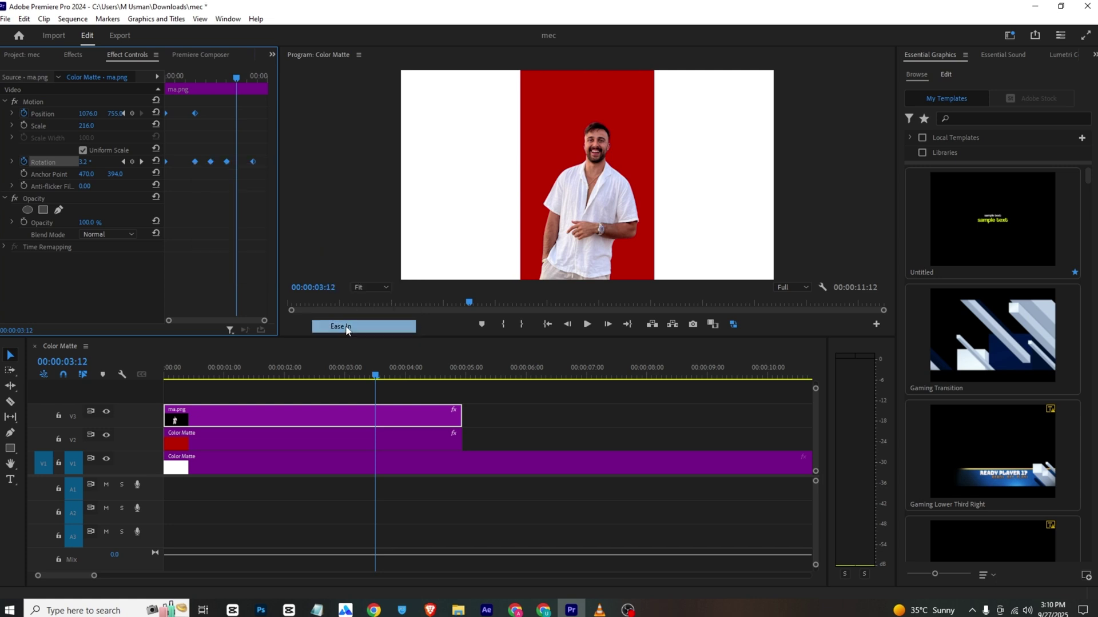
pyautogui.press('Home')
pyautogui.press('space')
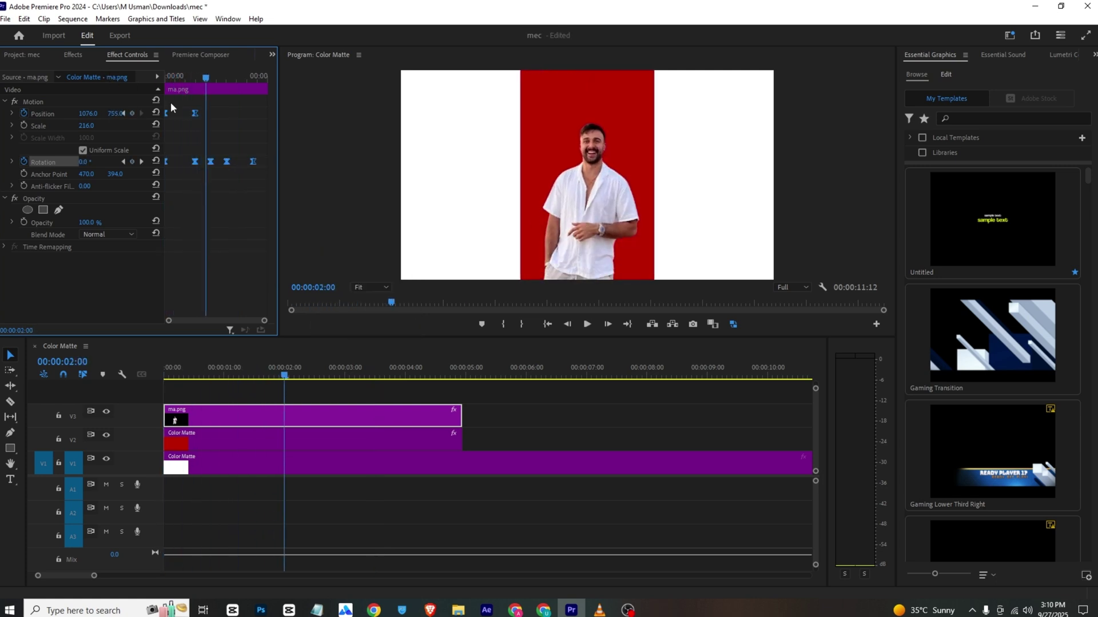
pyautogui.click(187, 289)
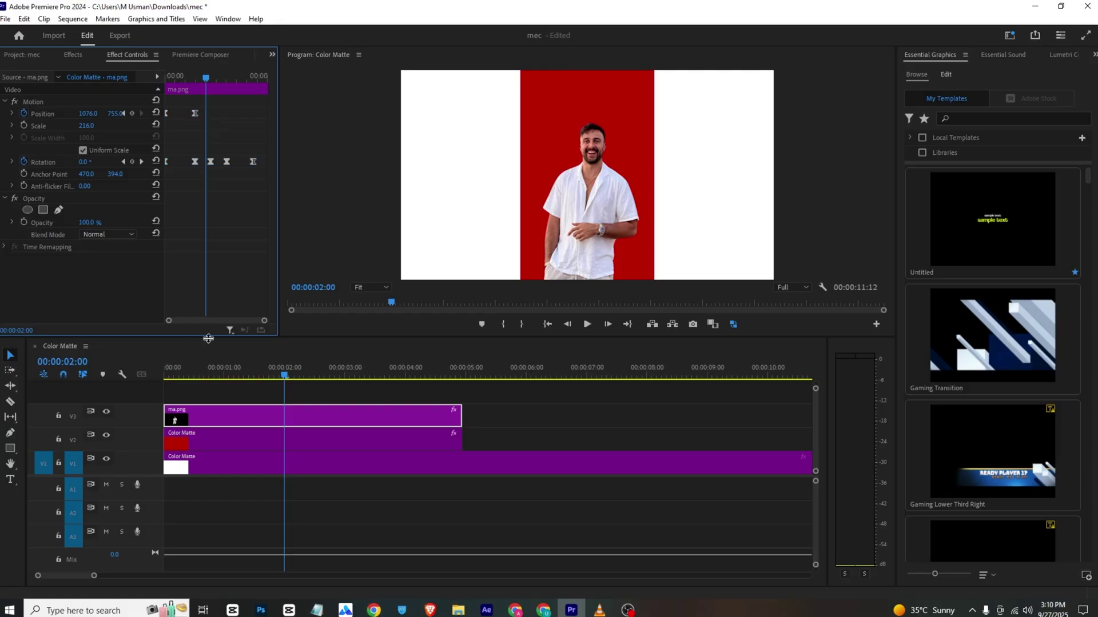
# Check the reference video in VLC, return to Premiere Pro, and apply the Black & White effect to ma.png.
pyautogui.click(599, 610)
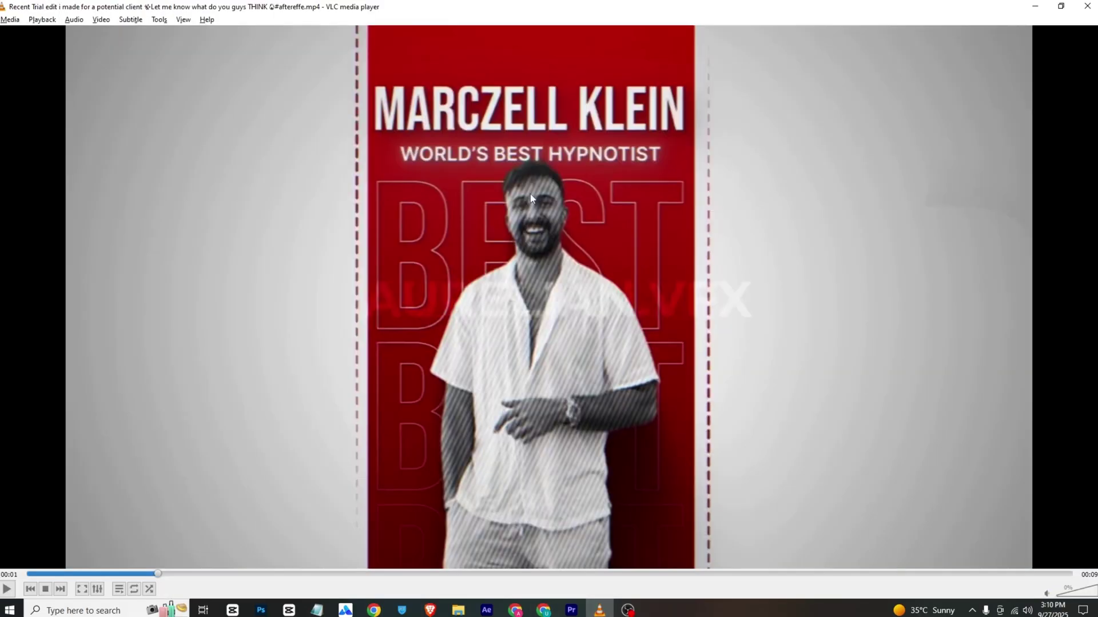
pyautogui.hotkey('alt', 'Tab')
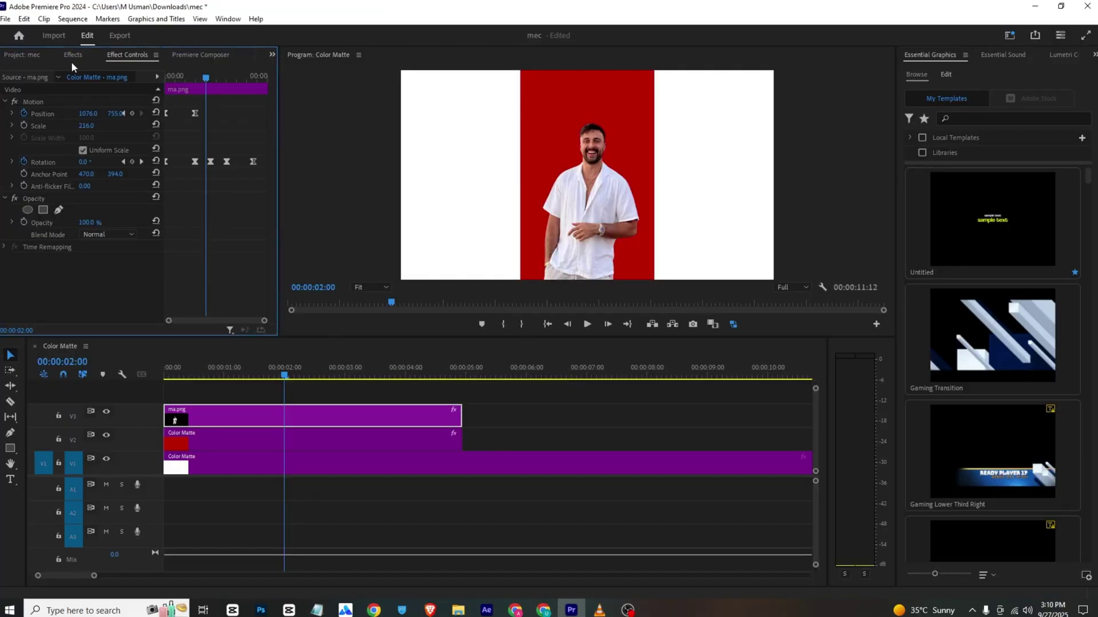
pyautogui.click(72, 66)
pyautogui.write('bla')
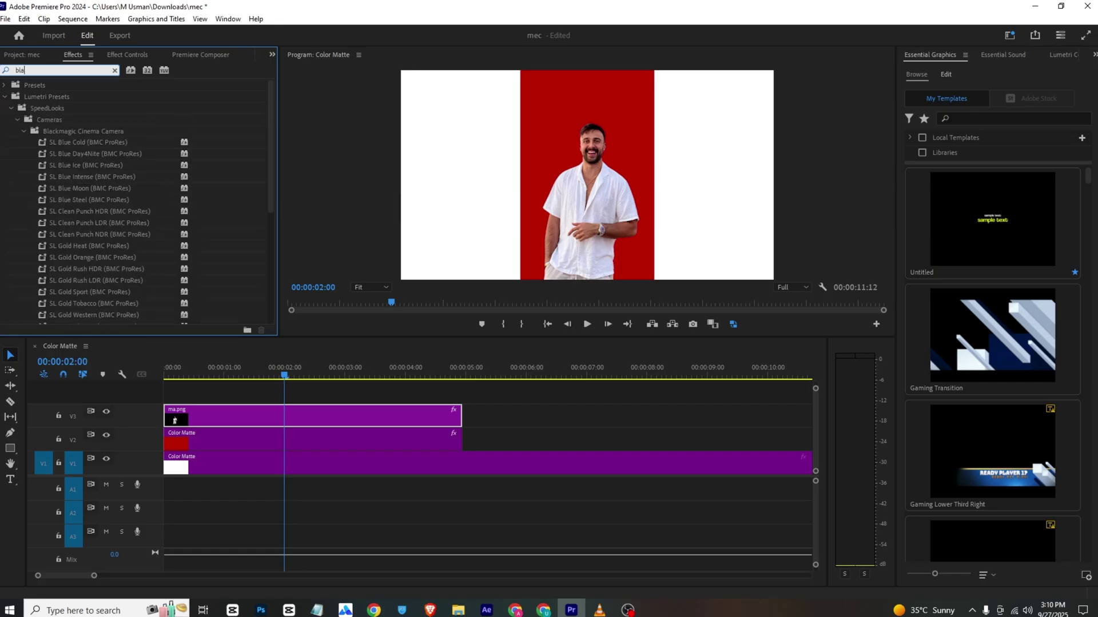
pyautogui.write('ck a')
pyautogui.press('BackSpace')
pyautogui.press('BackSpace')
pyautogui.scroll(-5, 57, 149)
pyautogui.moveTo(60, 272); pyautogui.dragTo(217, 416)
pyautogui.click(120, 54)
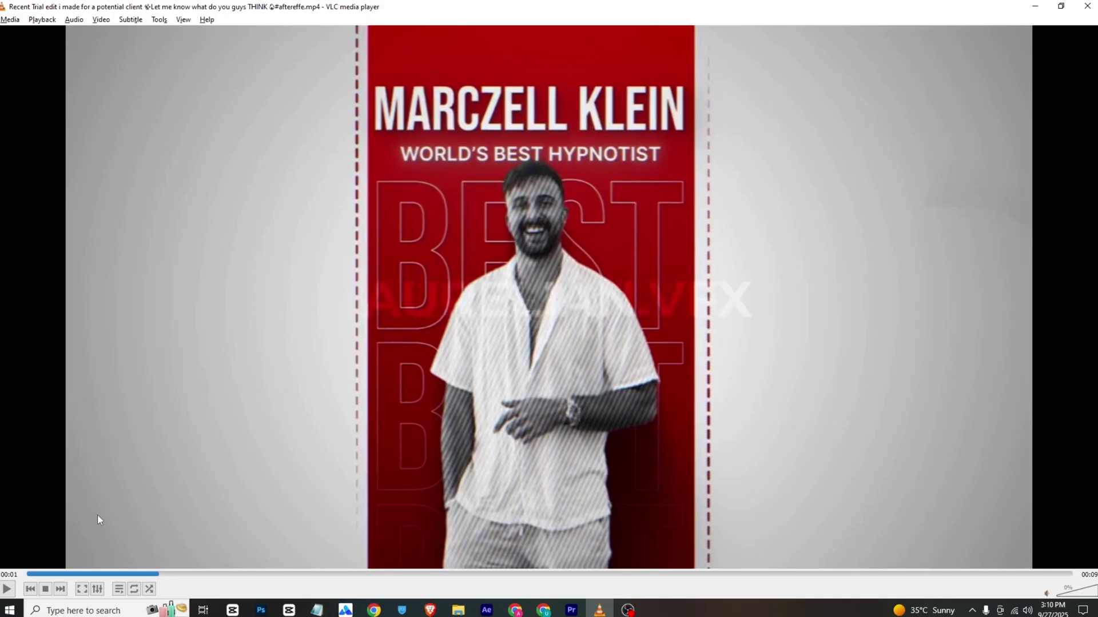
# Scrub the reference video in VLC to an earlier frame, and in Premiere Pro add the text "best" over the man at 00:00:02:00.
pyautogui.moveTo(129, 575); pyautogui.dragTo(99, 580)
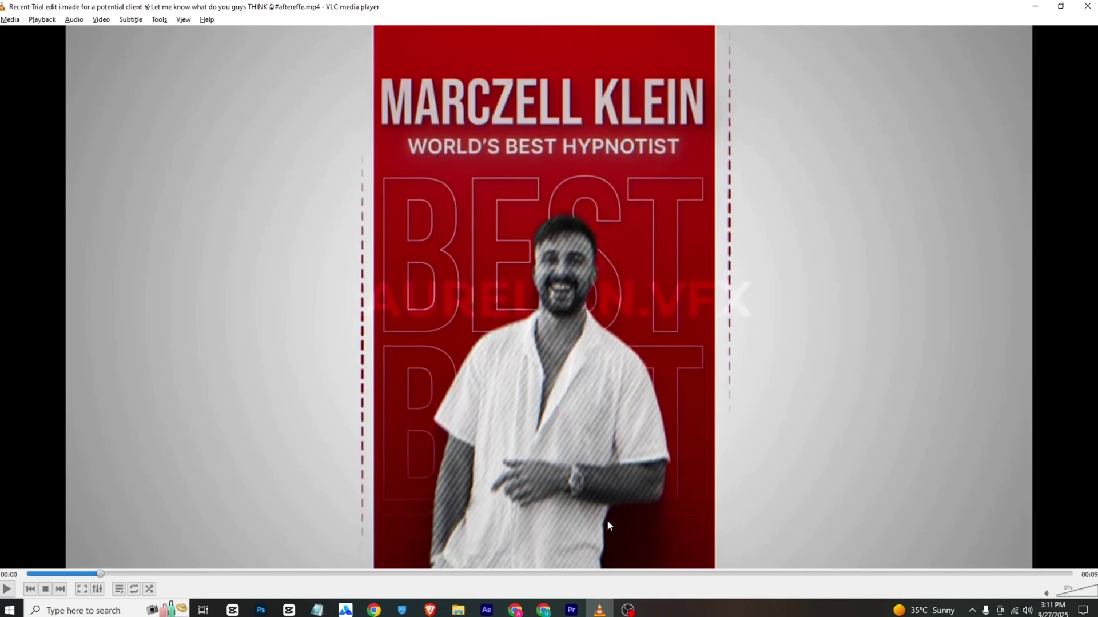
pyautogui.click(571, 610)
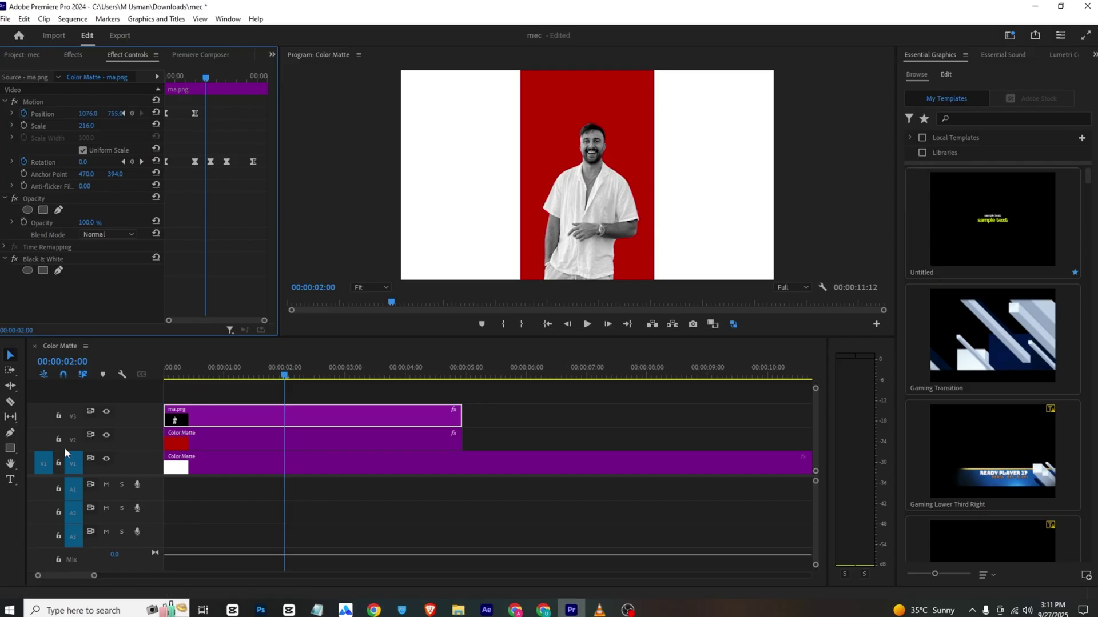
pyautogui.click(106, 432)
pyautogui.click(14, 482)
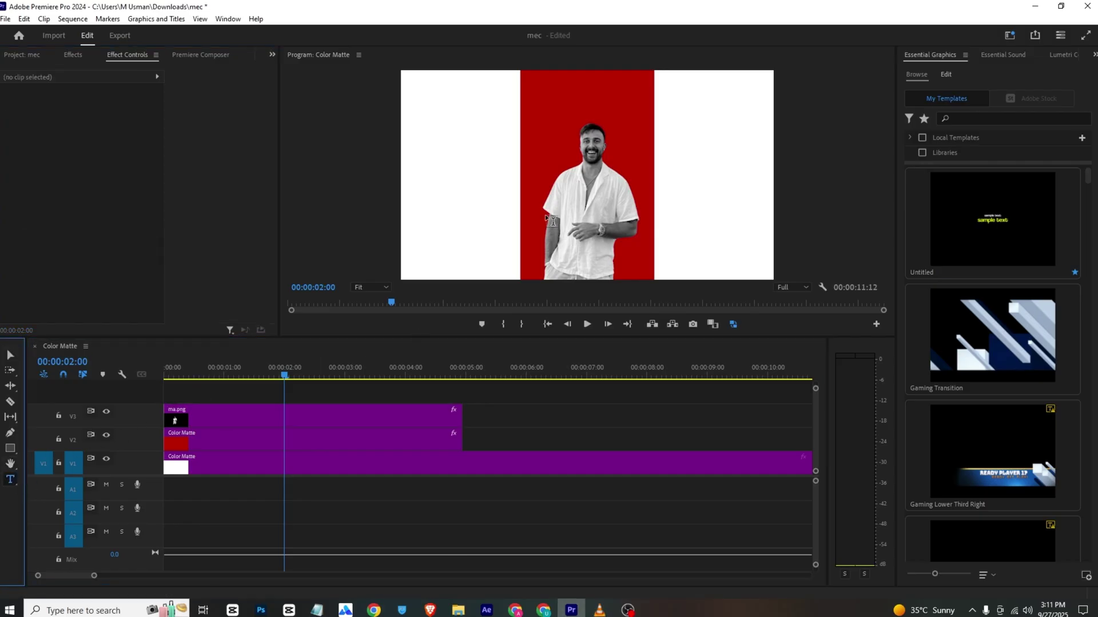
pyautogui.click(539, 205)
pyautogui.write('best')
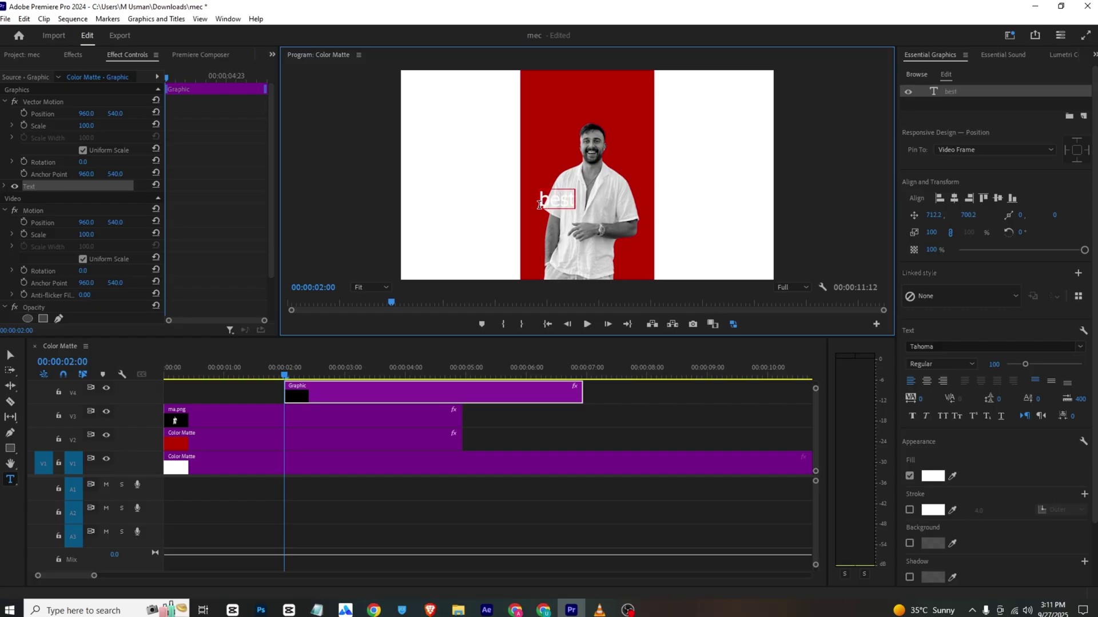
# Set the text's font to Akira Expanded, its Vector Motion scale to 177 and its horizontal position to 1091.
pyautogui.click(976, 342)
pyautogui.moveTo(1095, 558); pyautogui.dragTo(1092, 361)
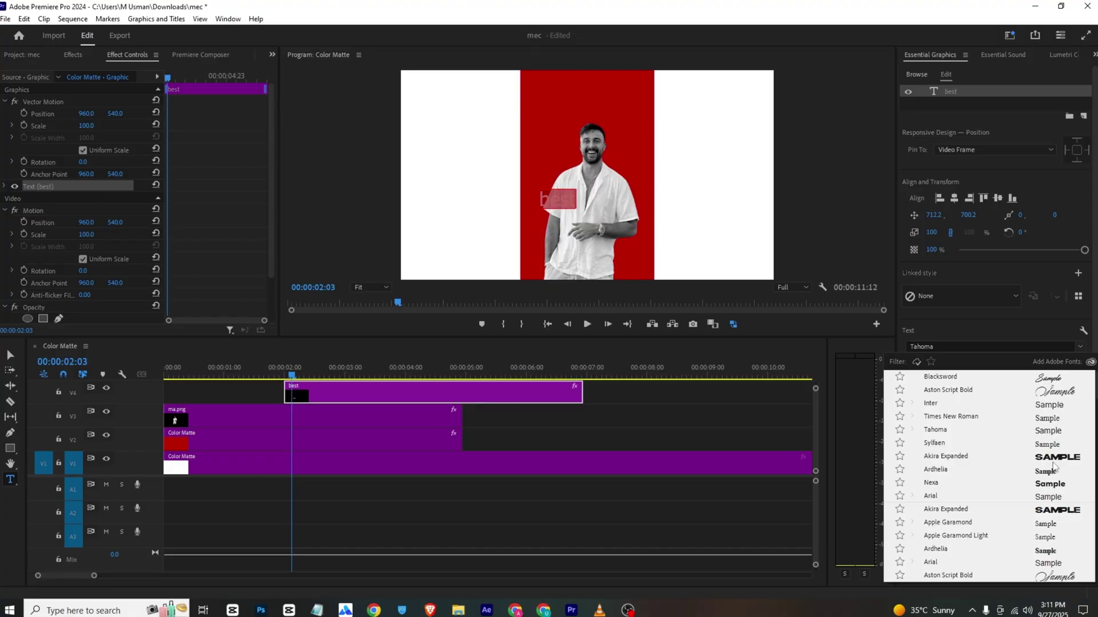
pyautogui.click(1054, 456)
pyautogui.moveTo(86, 126)
pyautogui.mouseDown()
pyautogui.moveTo(163, 125)
pyautogui.moveTo(155, 114)
pyautogui.moveTo(183, 113)
pyautogui.moveTo(55, 125)
pyautogui.moveTo(81, 113)
pyautogui.moveTo(68, 114)
pyautogui.mouseUp()
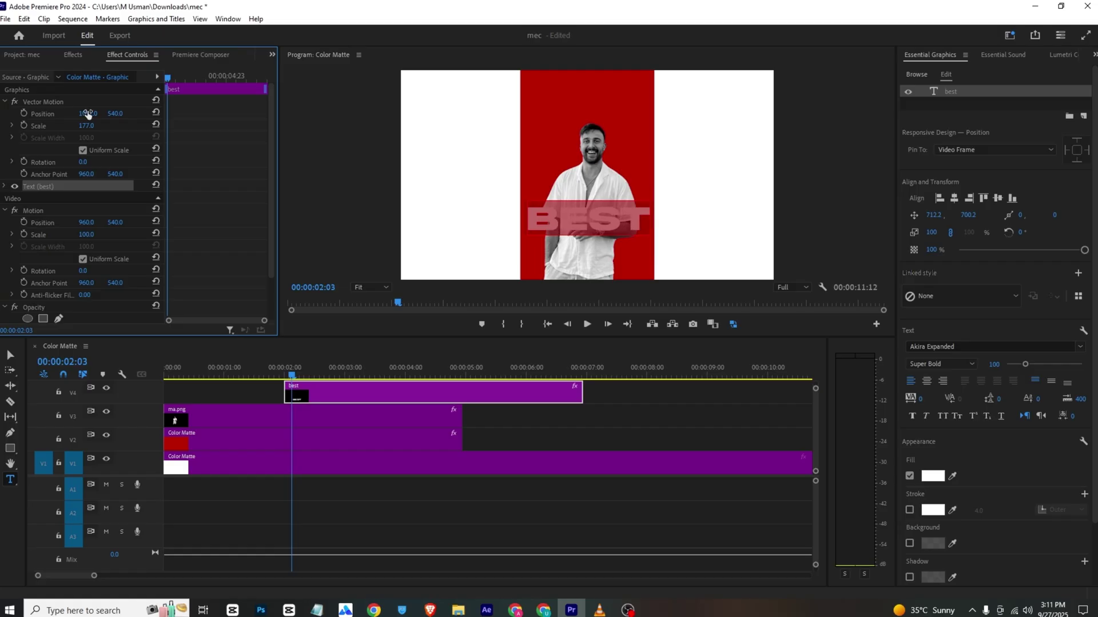
# Turn on the text's stroke and turn off its fill so only an outline remains.
pyautogui.click(902, 578)
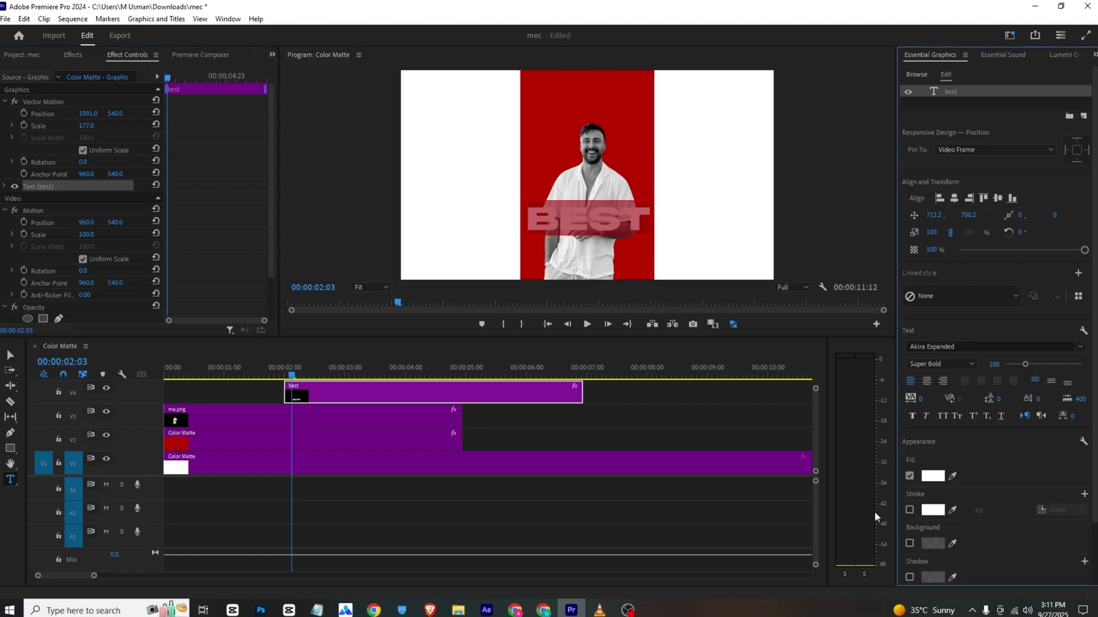
pyautogui.click(910, 511)
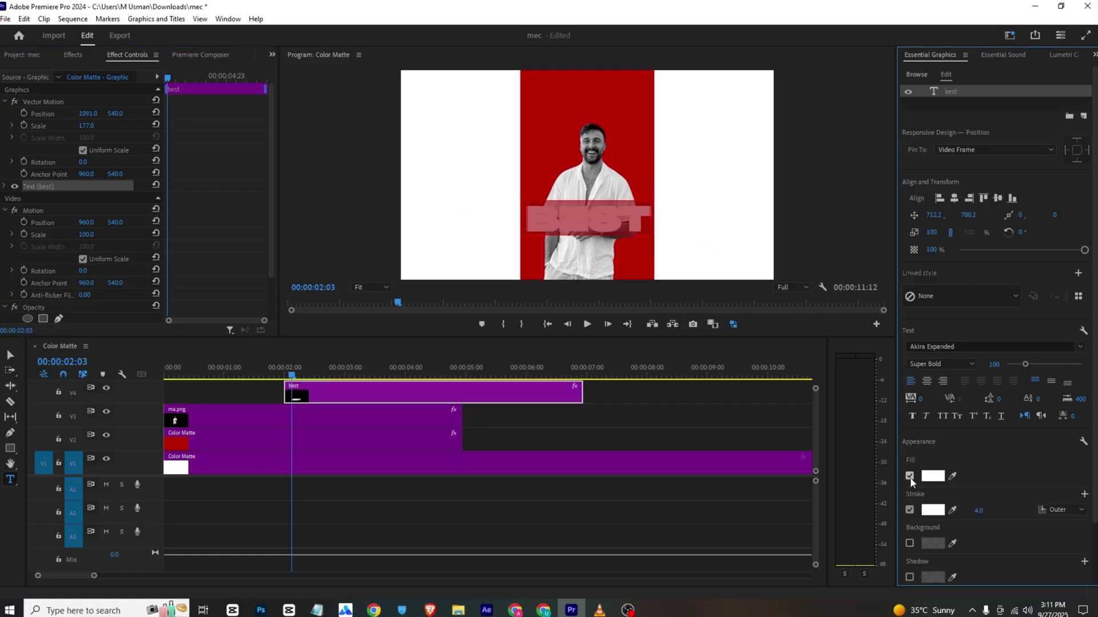
pyautogui.click(910, 477)
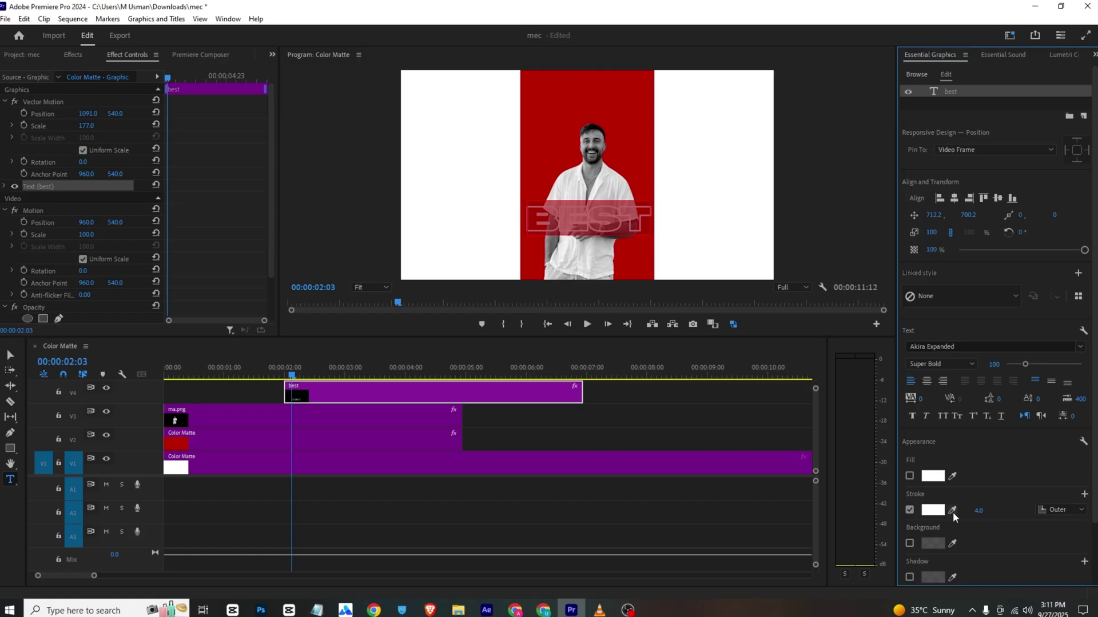
# Try the panel's red as the text's stroke colour against the reference video, and change the stroke back to white.
pyautogui.click(648, 112)
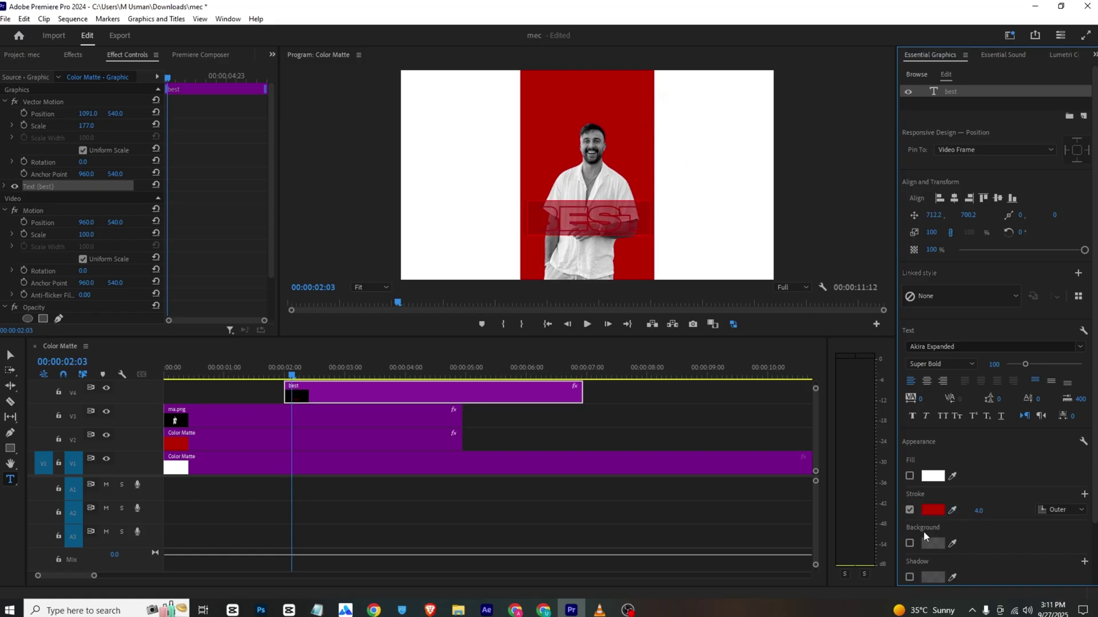
pyautogui.click(599, 610)
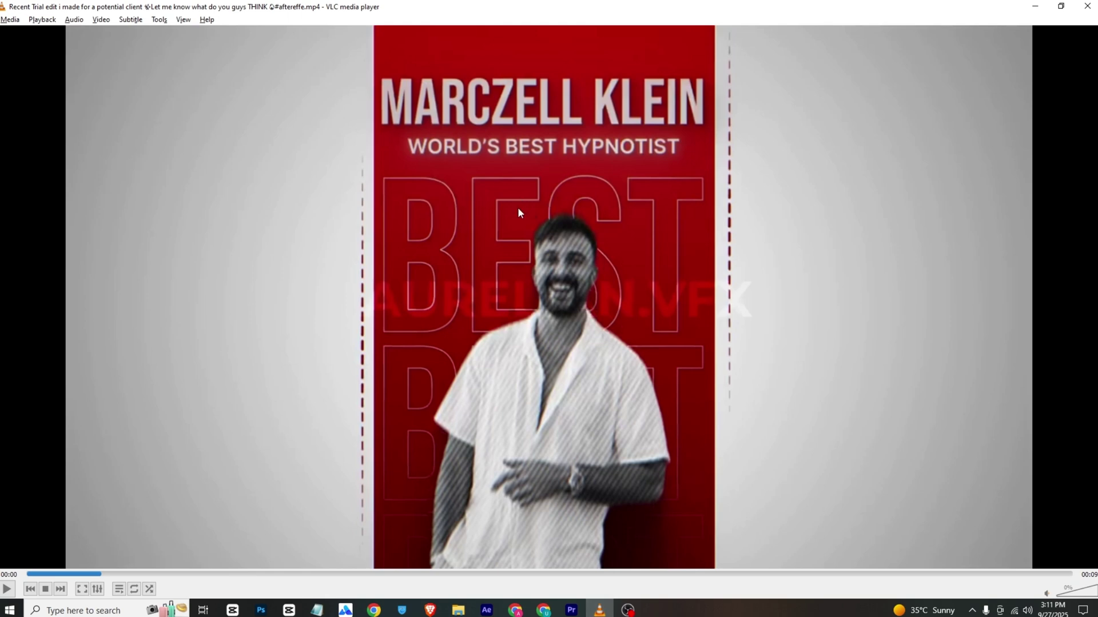
pyautogui.hotkey('alt', 'Tab')
pyautogui.click(933, 509)
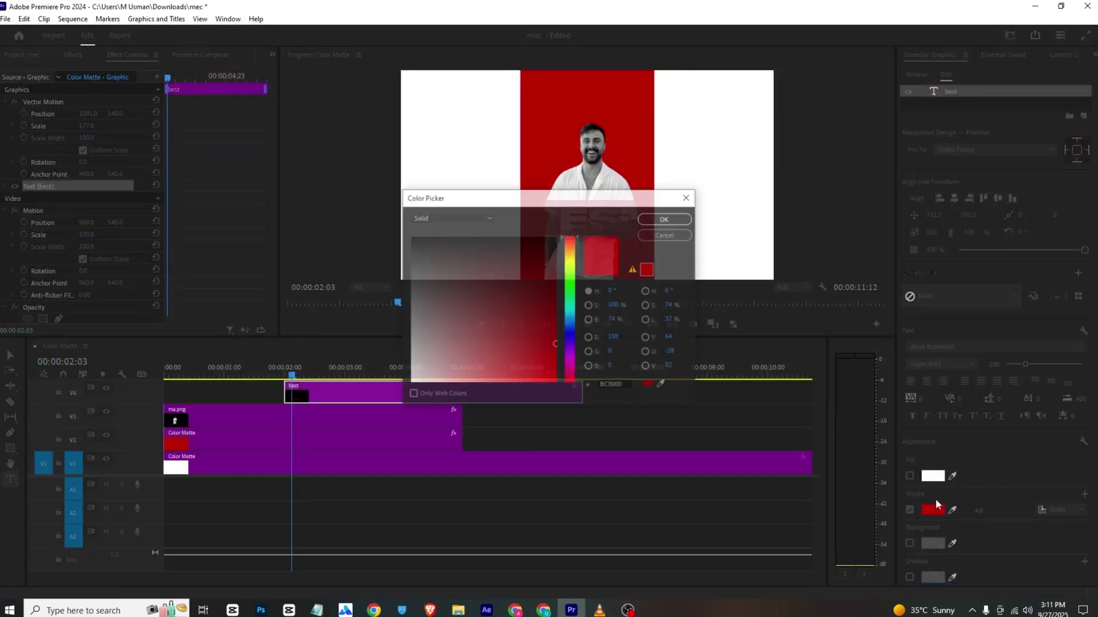
pyautogui.moveTo(419, 377)
pyautogui.mouseDown()
pyautogui.moveTo(357, 409)
pyautogui.moveTo(283, 405)
pyautogui.moveTo(303, 402)
pyautogui.mouseUp()
pyautogui.click(663, 218)
pyautogui.hotkey('ctrl', 'z')
# Shift the best text clip earlier so it starts just before 00:00:00:23, on a track beneath ma.png.
pyautogui.click(224, 367)
pyautogui.moveTo(224, 368); pyautogui.dragTo(216, 368)
pyautogui.moveTo(282, 394); pyautogui.dragTo(251, 392)
pyautogui.click(249, 378)
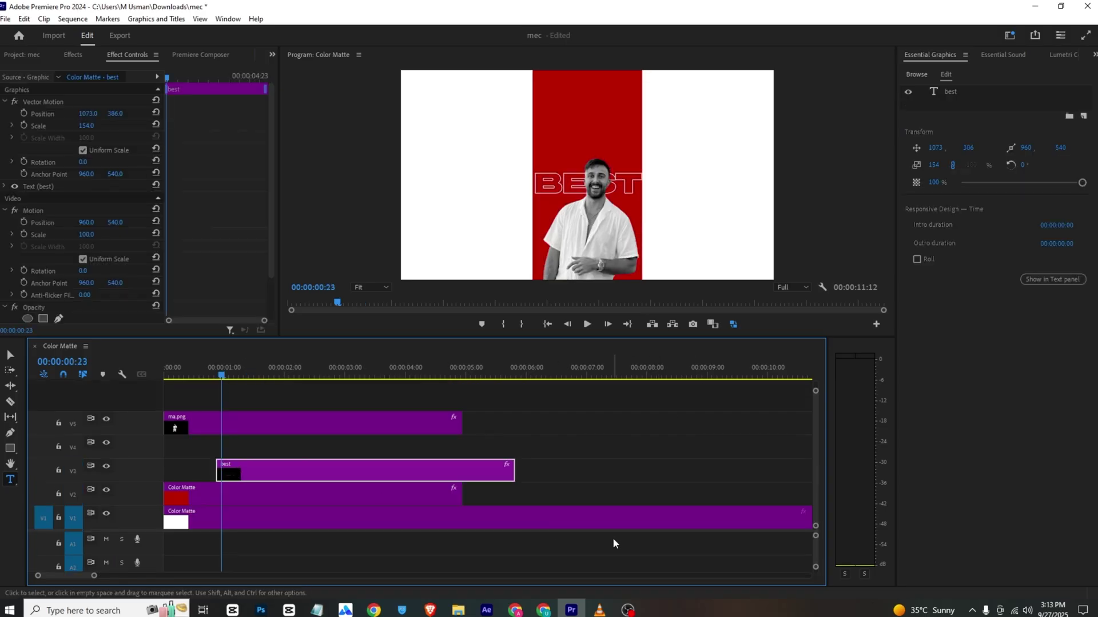
# Following the VLC reference, disable the text's uniform scaling and set Scale Height 421, Scale Width 155, vertical position 92 and Motion scale 97.
pyautogui.click(599, 610)
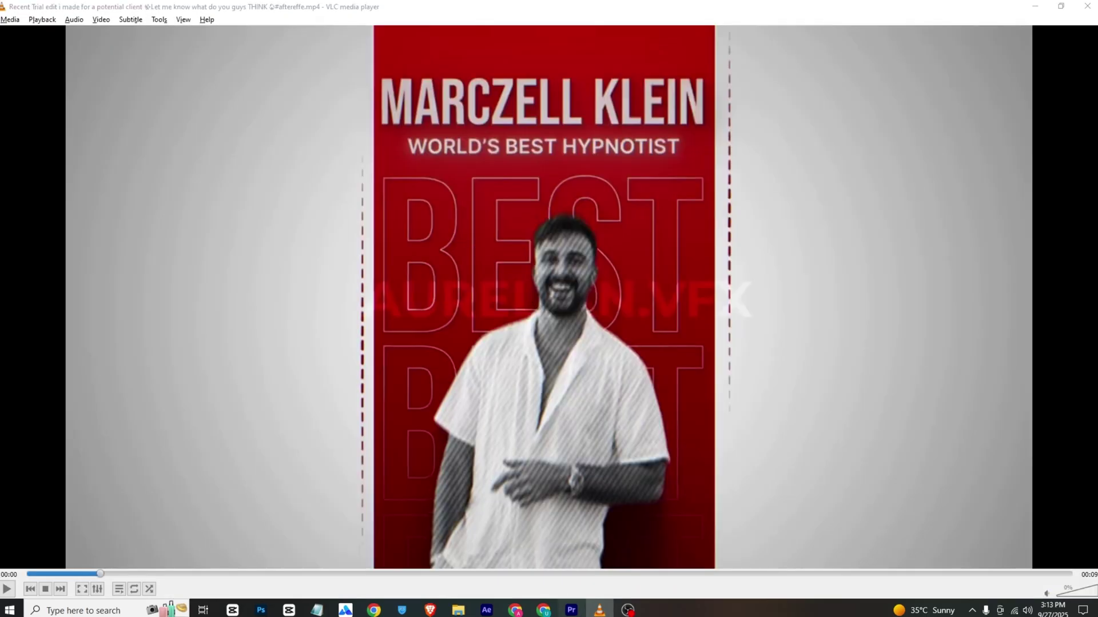
pyautogui.click(570, 610)
pyautogui.click(83, 150)
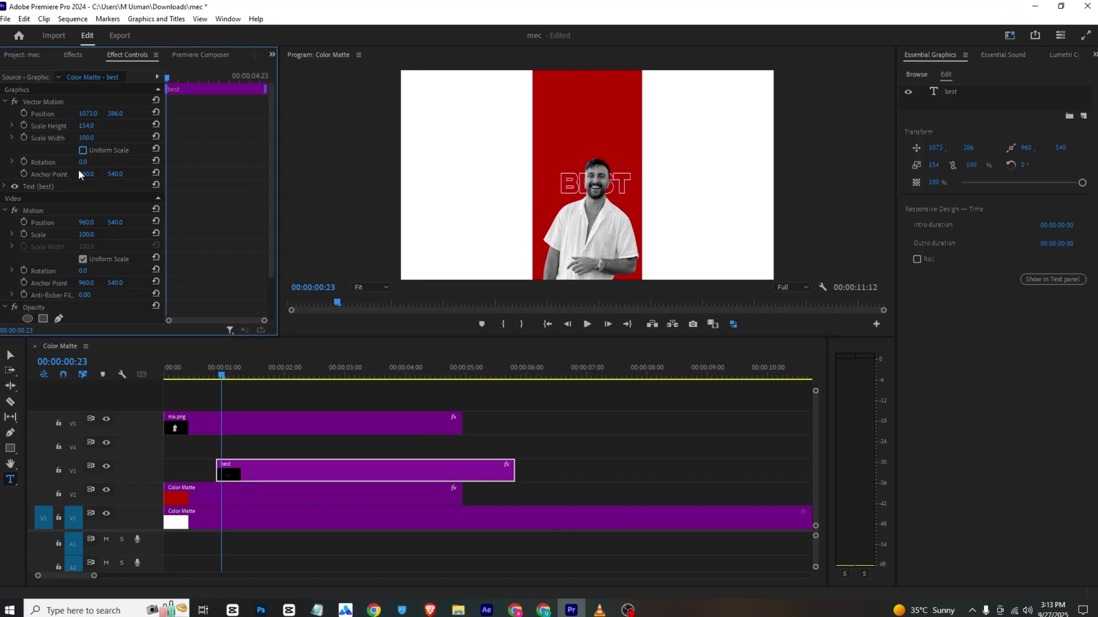
pyautogui.moveTo(85, 138); pyautogui.dragTo(217, 126)
pyautogui.moveTo(113, 114); pyautogui.dragTo(139, 113)
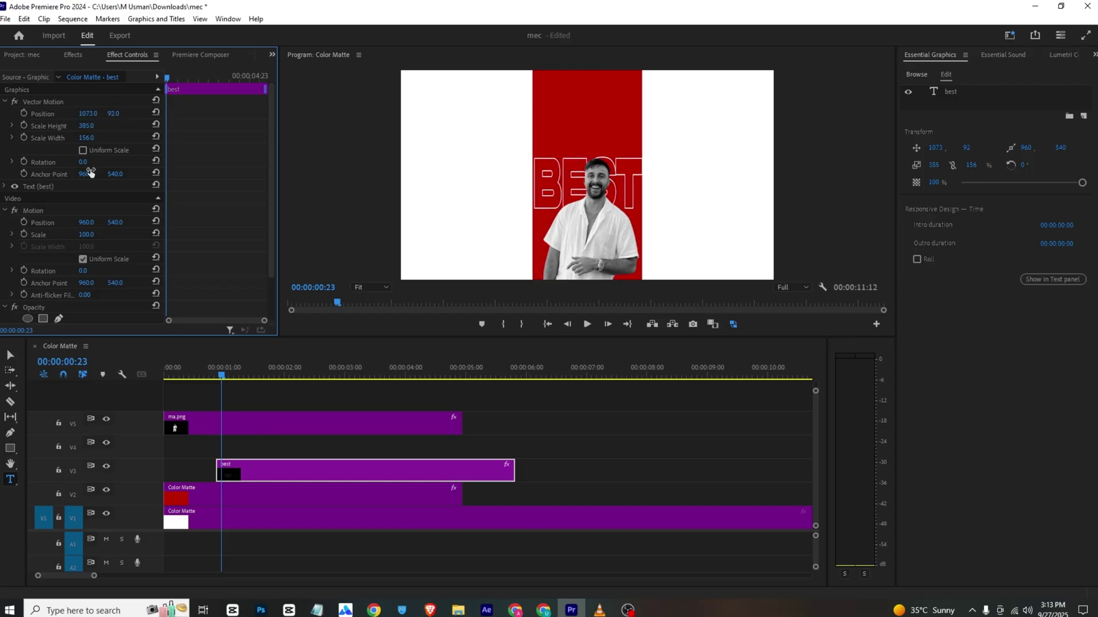
pyautogui.moveTo(86, 138); pyautogui.dragTo(99, 126)
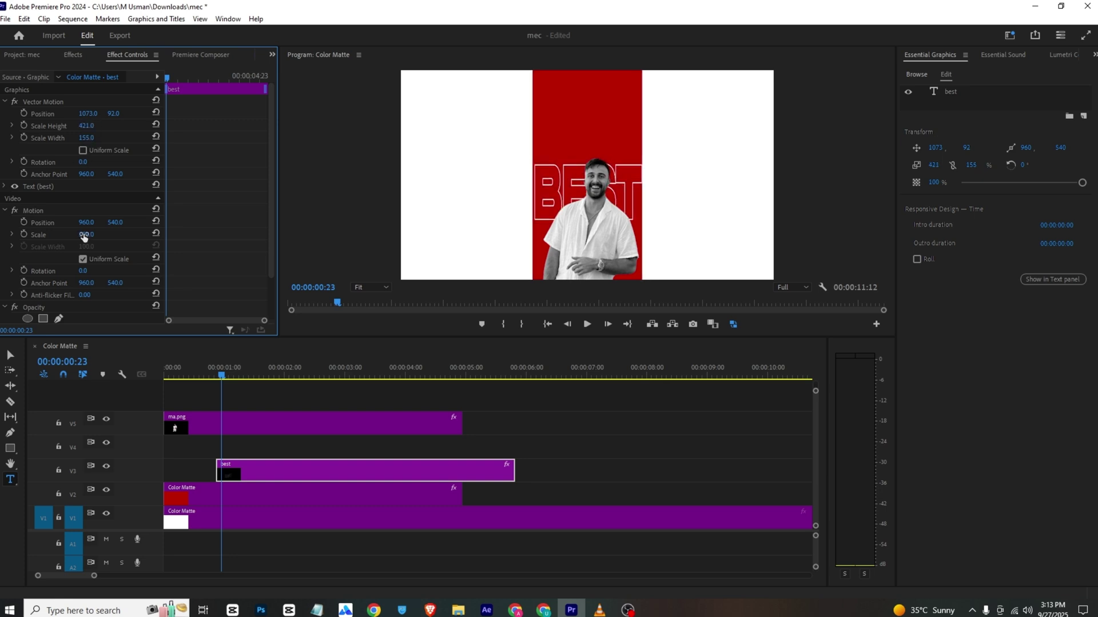
pyautogui.moveTo(84, 237); pyautogui.dragTo(99, 236)
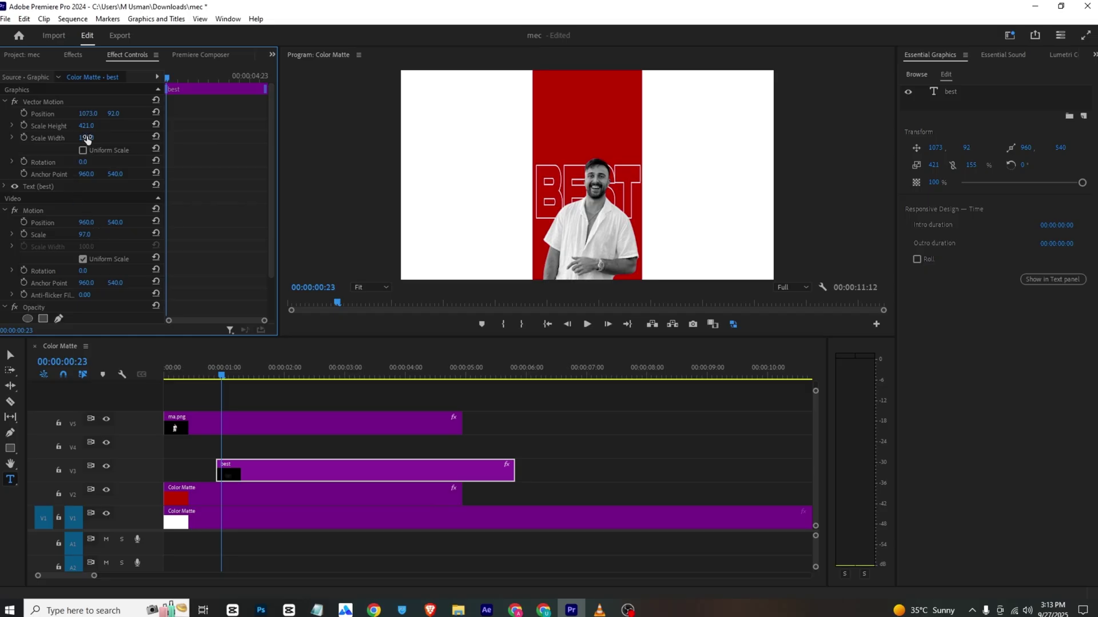
# Duplicate the best text clip onto V4, set the copy's vertical position to 399, and compare the enlarged preview with the reference in VLC.
pyautogui.moveTo(225, 473); pyautogui.dragTo(245, 455)
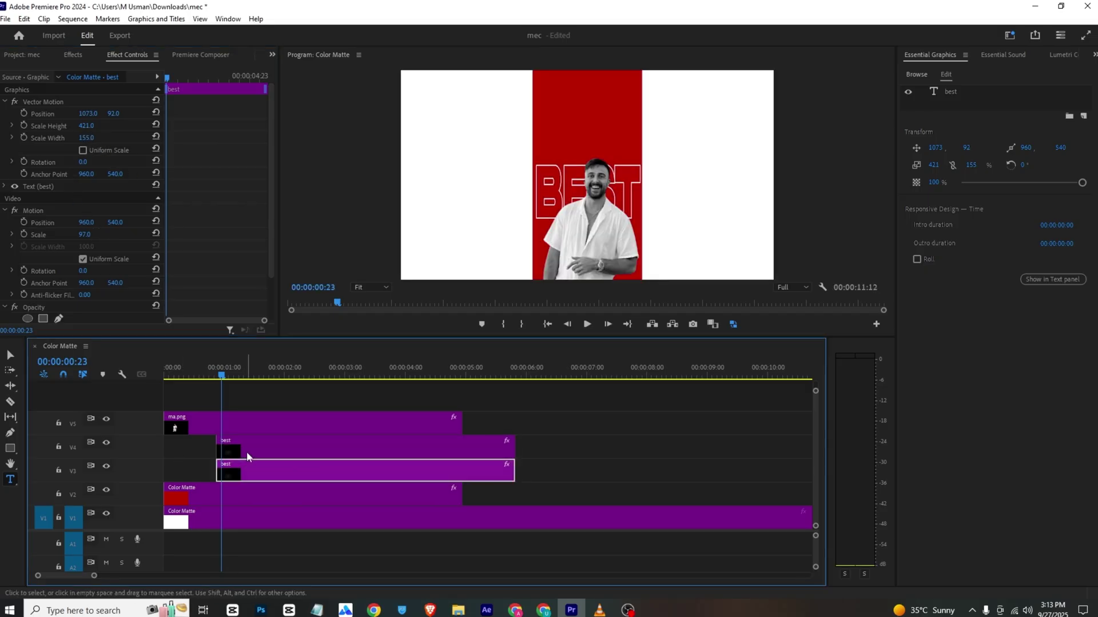
pyautogui.moveTo(114, 113); pyautogui.dragTo(274, 114)
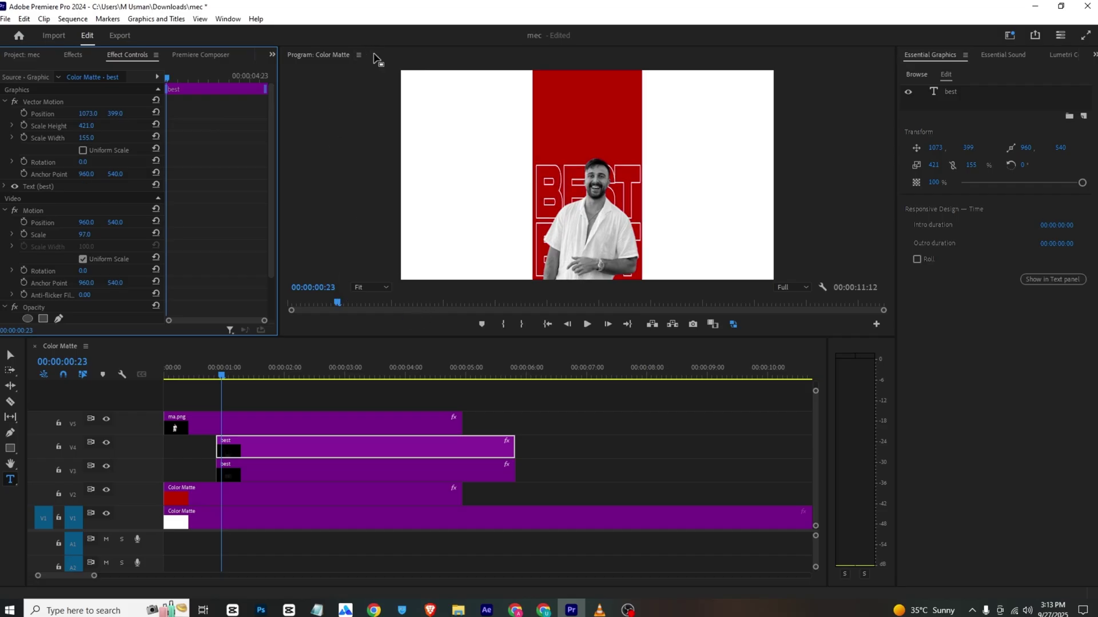
pyautogui.doubleClick(339, 57)
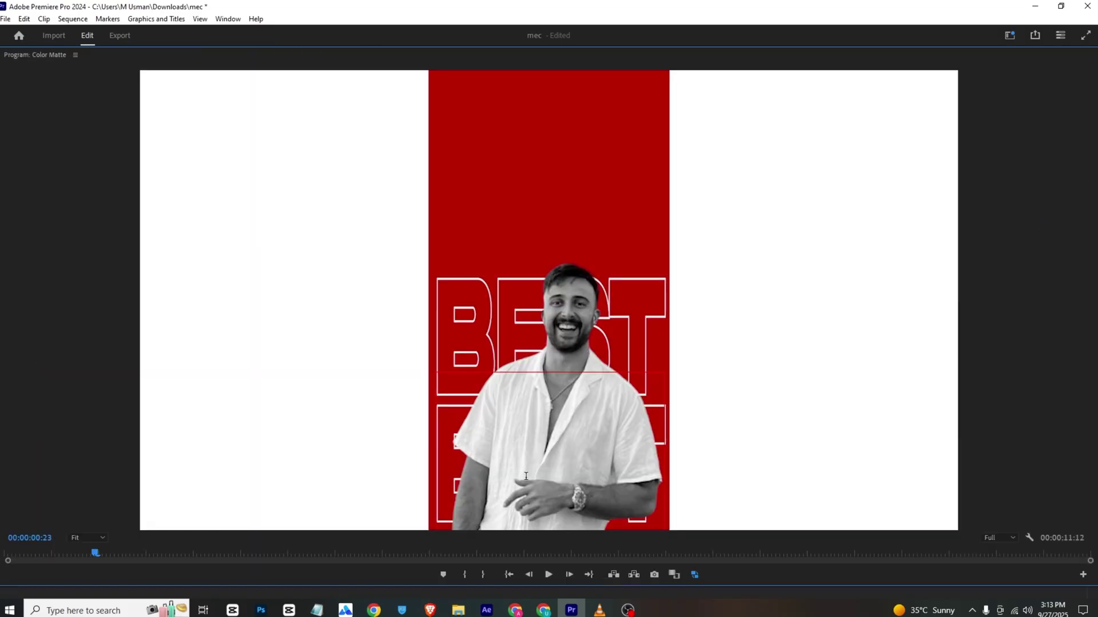
pyautogui.doubleClick(61, 55)
pyautogui.click(598, 610)
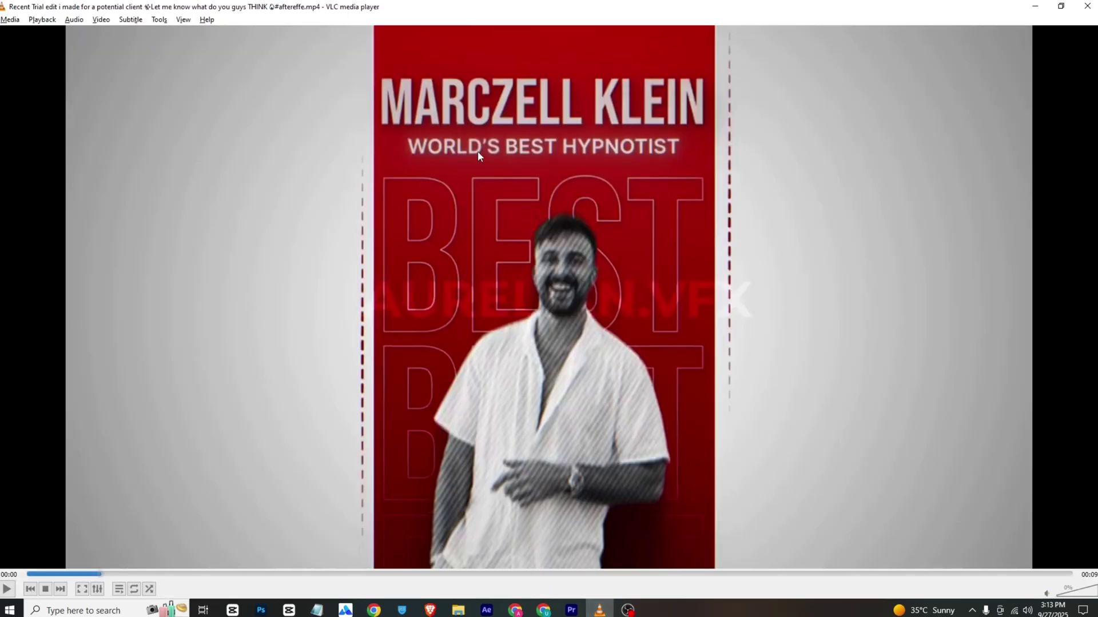
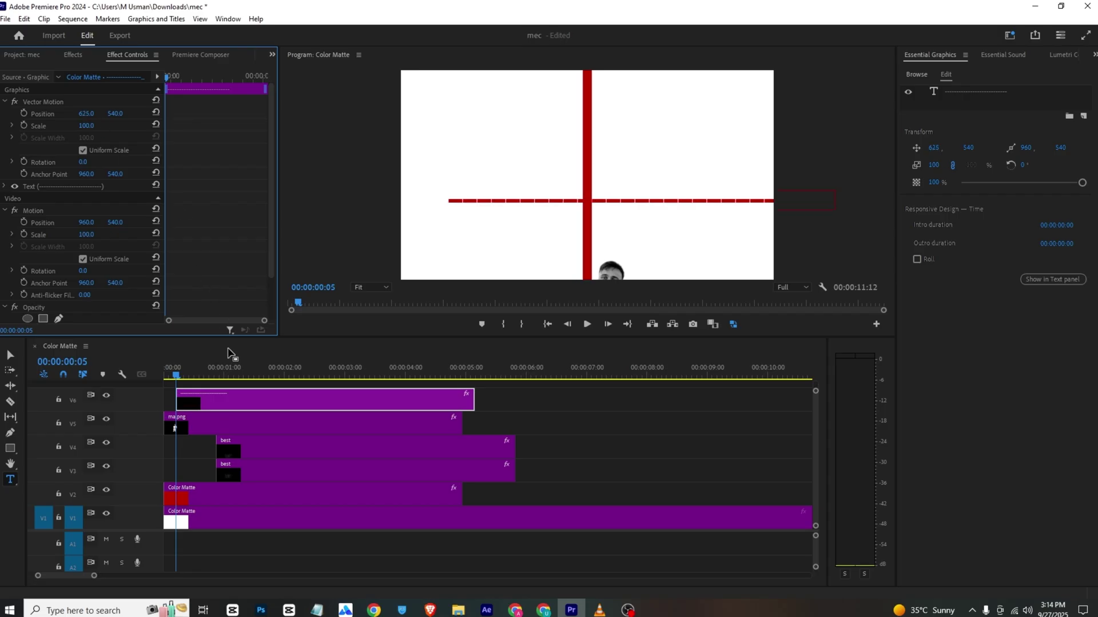
# At 00:00:00:22, rotate the dashed line 90°, position it at 741, 215, disable uniform scaling and set Scale Height to 51.
pyautogui.click(223, 375)
pyautogui.press('Left')
pyautogui.press('Left')
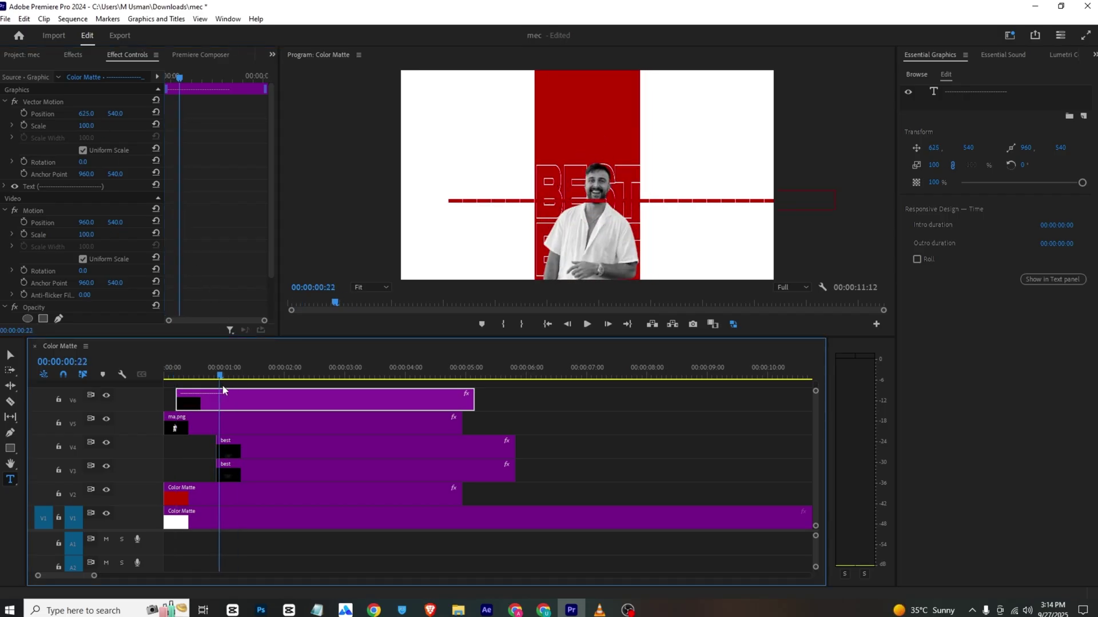
pyautogui.moveTo(84, 127)
pyautogui.mouseDown()
pyautogui.moveTo(91, 163)
pyautogui.moveTo(81, 125)
pyautogui.mouseUp()
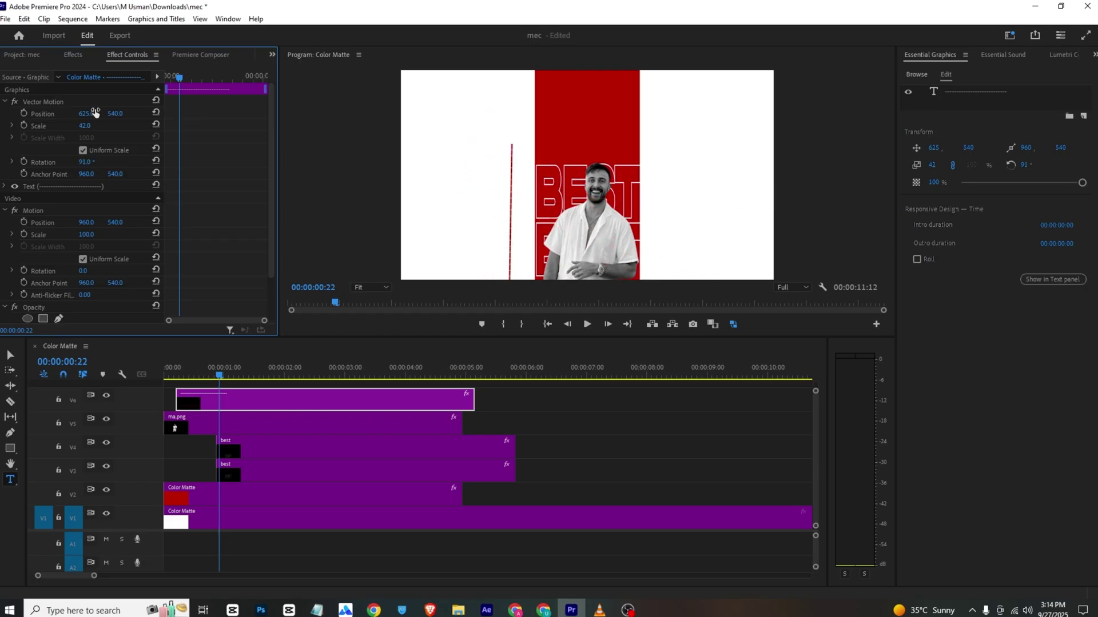
pyautogui.write('90')
pyautogui.press('Return')
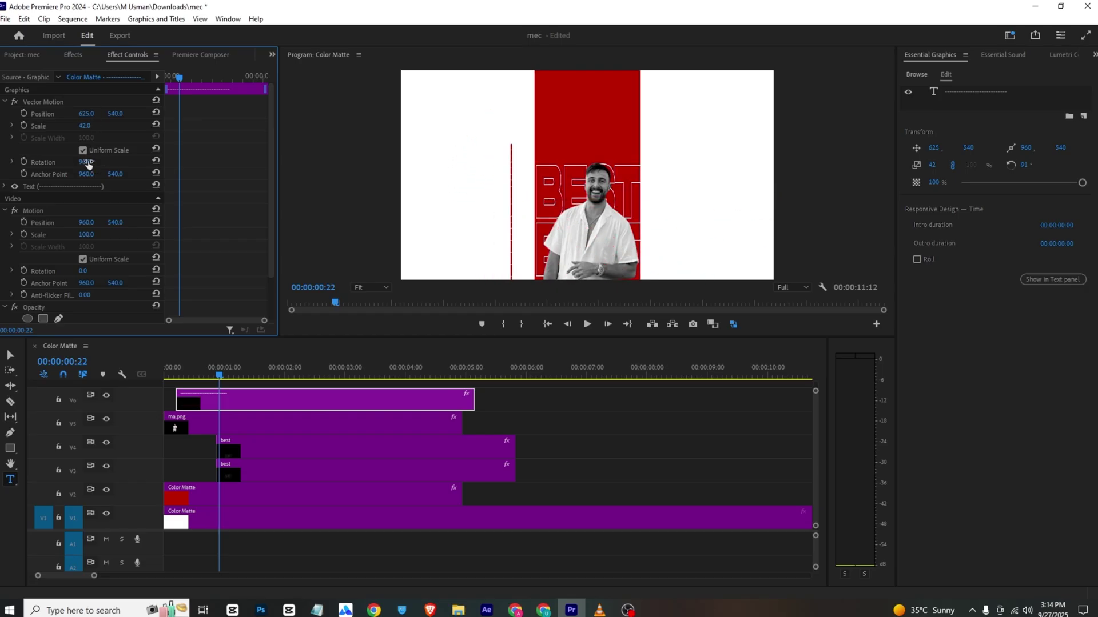
pyautogui.moveTo(121, 115); pyautogui.dragTo(99, 113)
pyautogui.moveTo(84, 125); pyautogui.dragTo(55, 138)
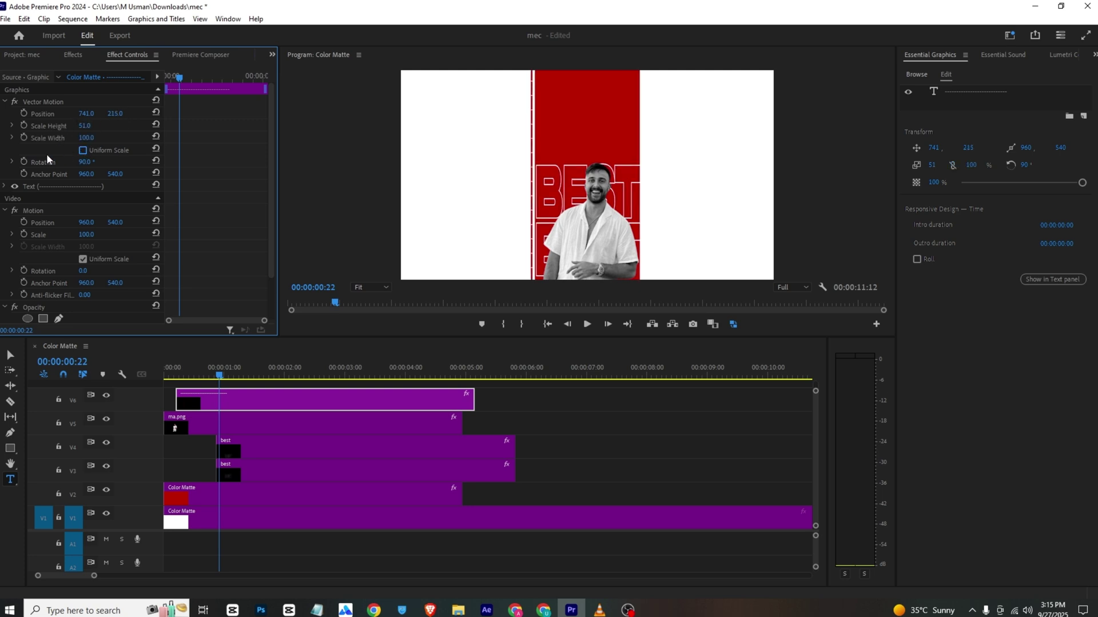
# Keyframe the dashed line's Scale Width from 0 at 00:00:00:05 to 100 at about 00:00:03:06.
pyautogui.click(24, 137)
pyautogui.moveTo(179, 138); pyautogui.dragTo(226, 138)
pyautogui.moveTo(180, 78); pyautogui.dragTo(151, 85)
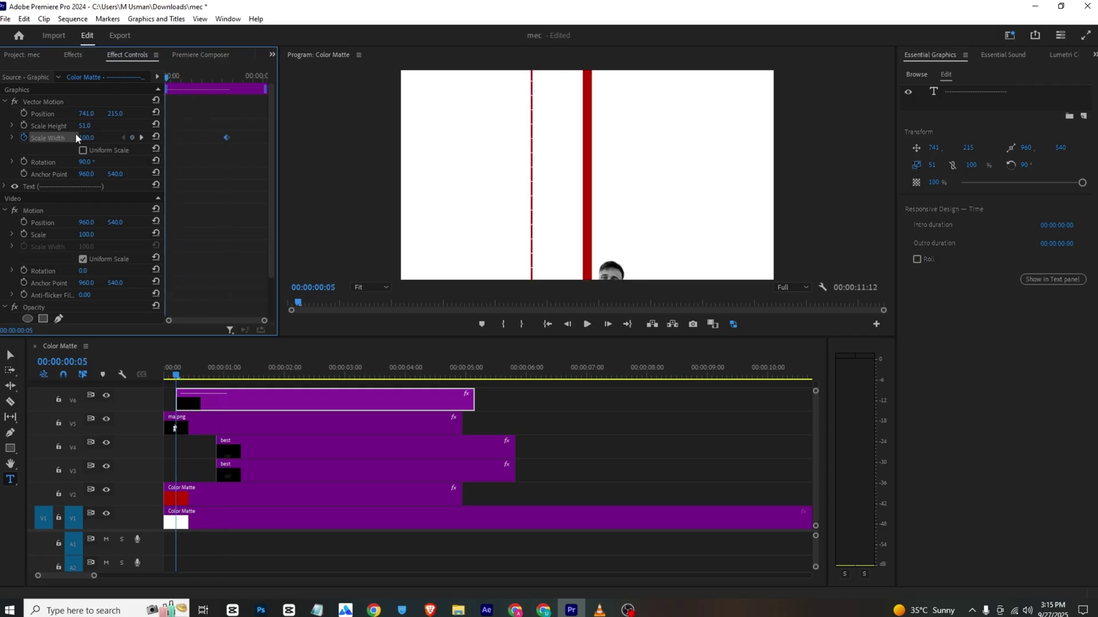
pyautogui.moveTo(86, 138); pyautogui.dragTo(35, 138)
pyautogui.moveTo(184, 78); pyautogui.dragTo(147, 84)
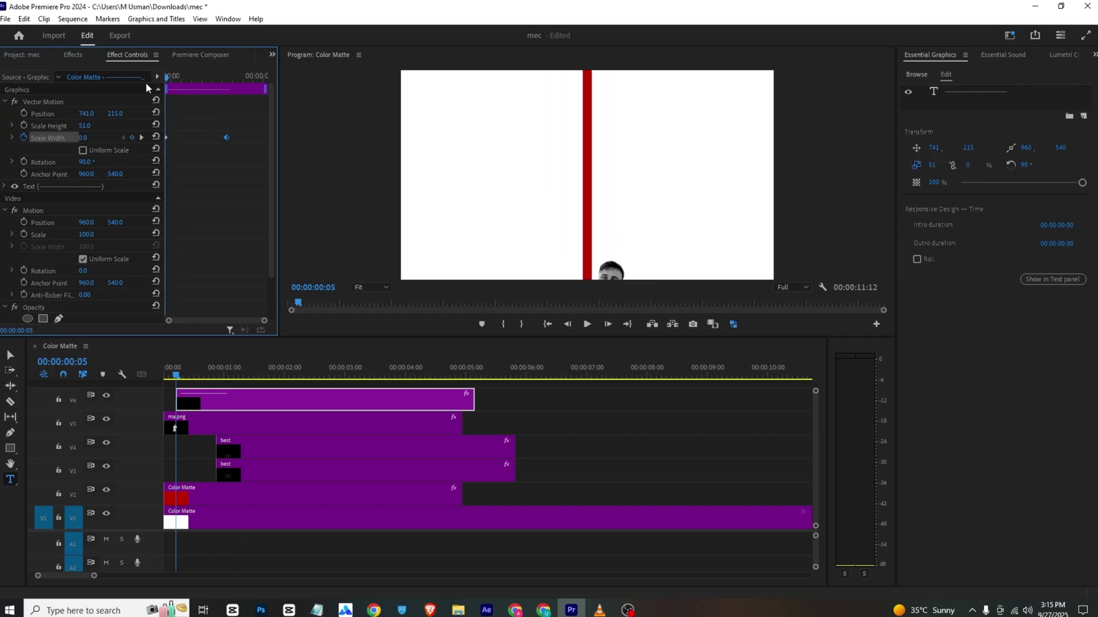
# Set the dashed line's Motion horizontal position to 880 and play back its reveal beside the red panel.
pyautogui.press('space')
pyautogui.press('space')
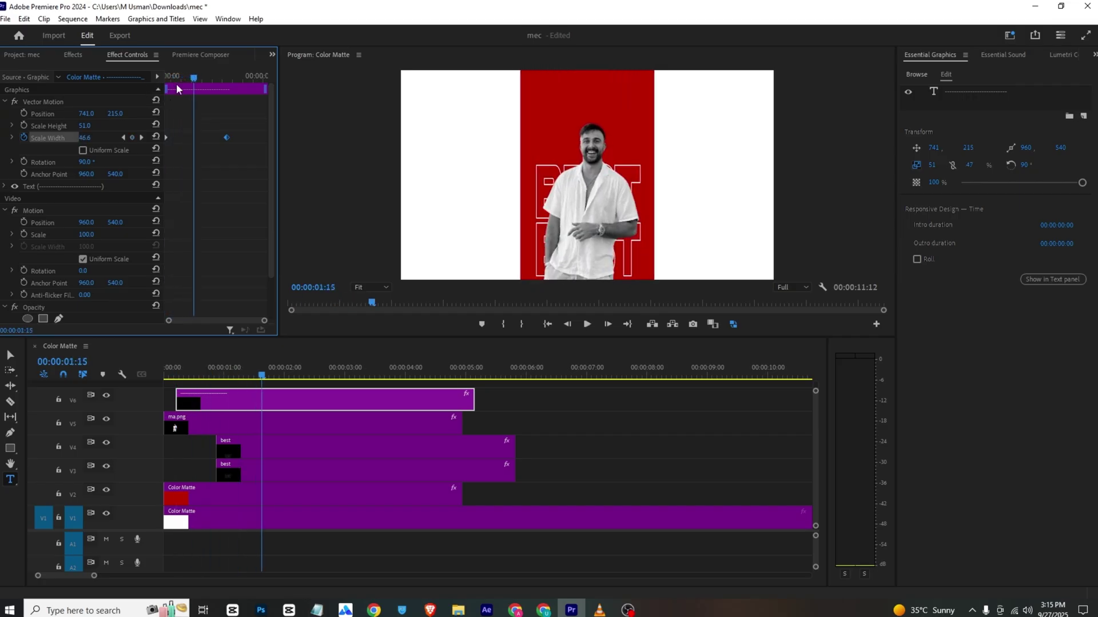
pyautogui.press('space')
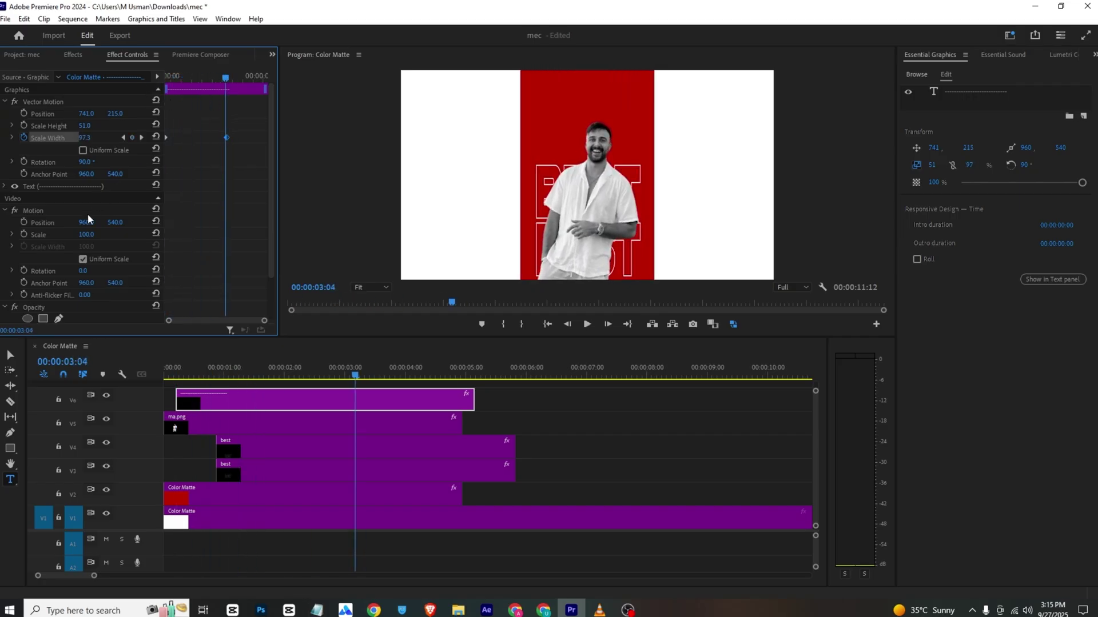
pyautogui.moveTo(86, 222); pyautogui.dragTo(40, 222)
pyautogui.press('Home')
pyautogui.press('space')
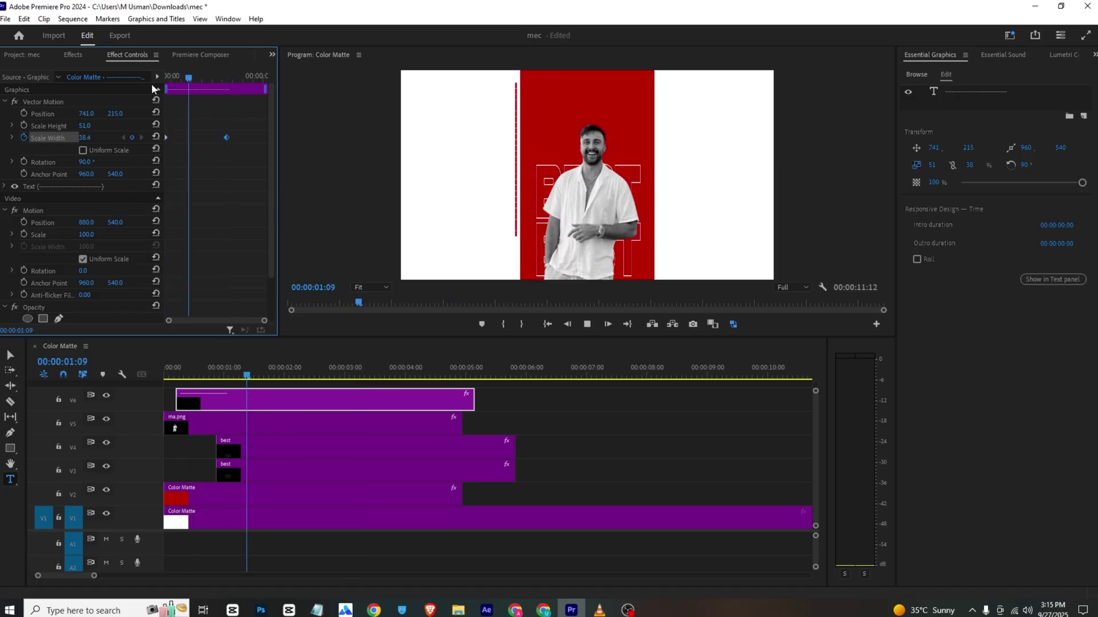
pyautogui.press('space')
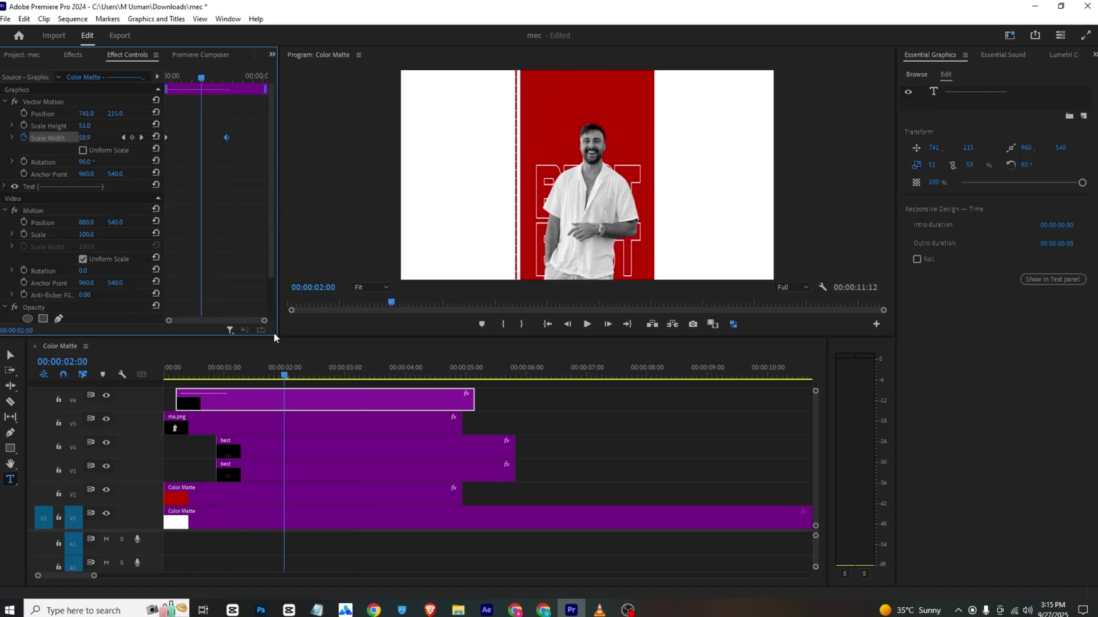
# Duplicate the dashed line clip onto V7, set the copy's horizontal Vector Motion position to 1480, and preview the sequence from the start.
pyautogui.moveTo(277, 401); pyautogui.dragTo(277, 382)
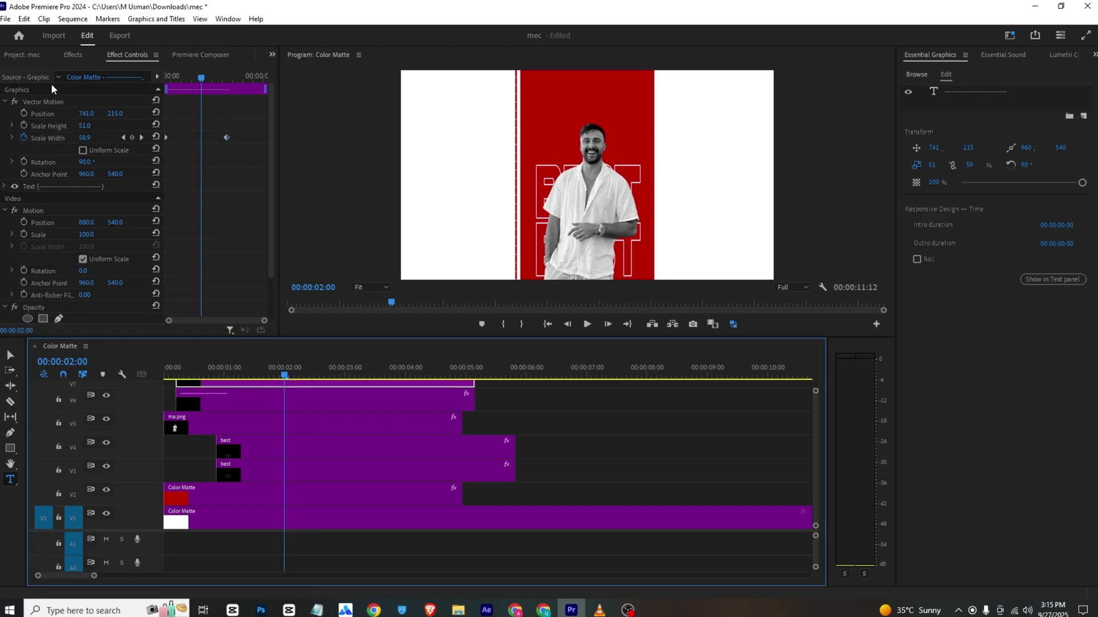
pyautogui.moveTo(91, 118); pyautogui.dragTo(514, 118)
pyautogui.moveTo(182, 375); pyautogui.dragTo(95, 379)
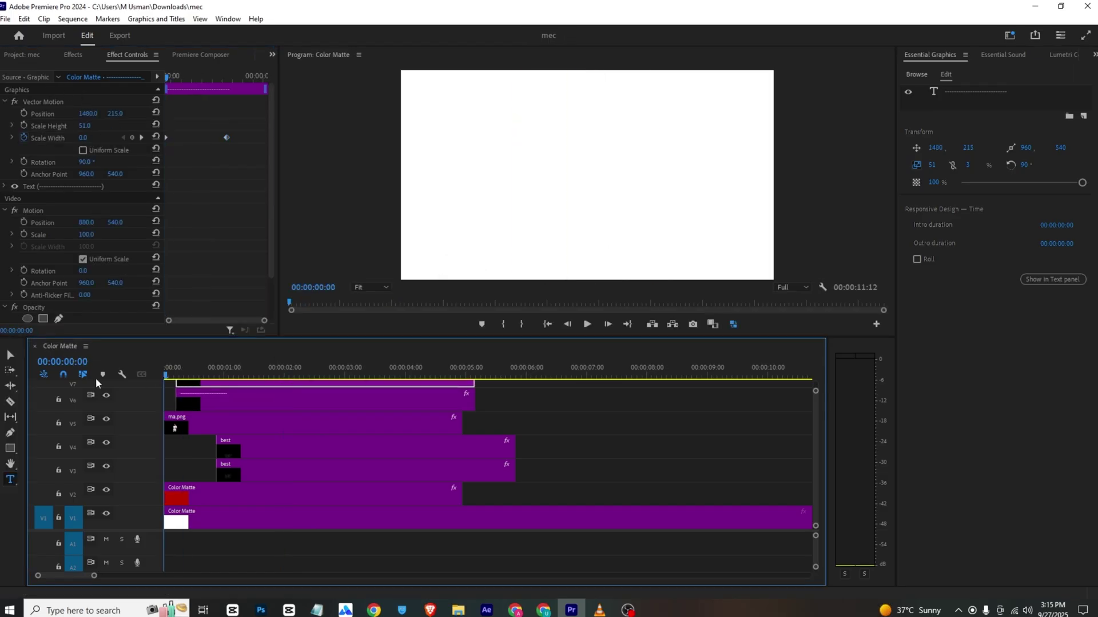
pyautogui.press('space')
pyautogui.press('space')
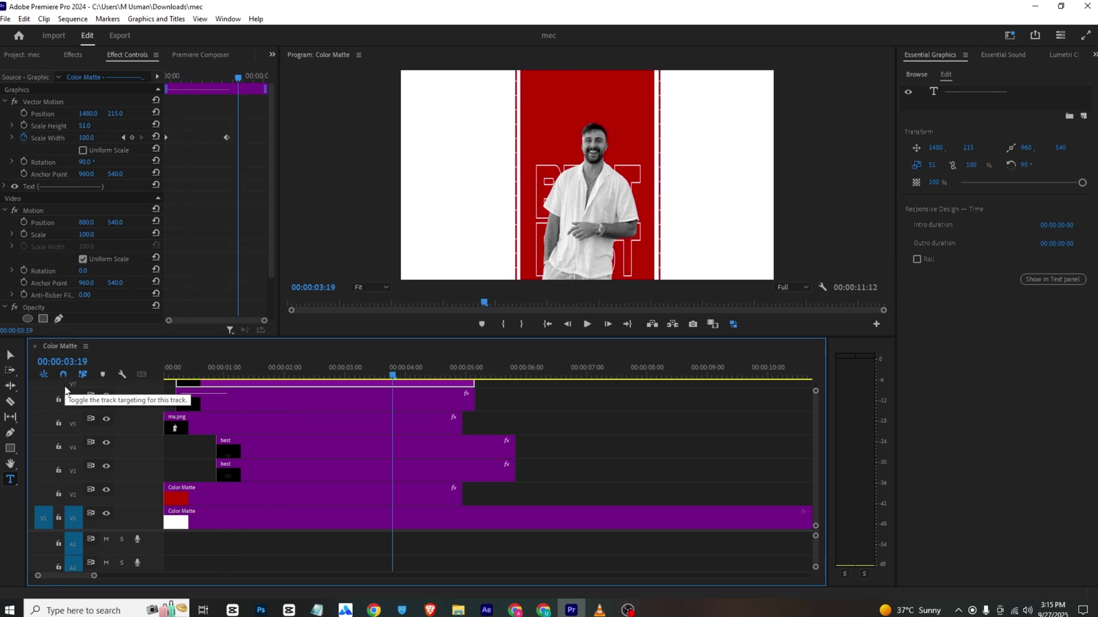
# Play the reference video in VLC to study the transition to the MIND CONTROL scene, then return to Premiere Pro.
pyautogui.hotkey('alt', 'Tab')
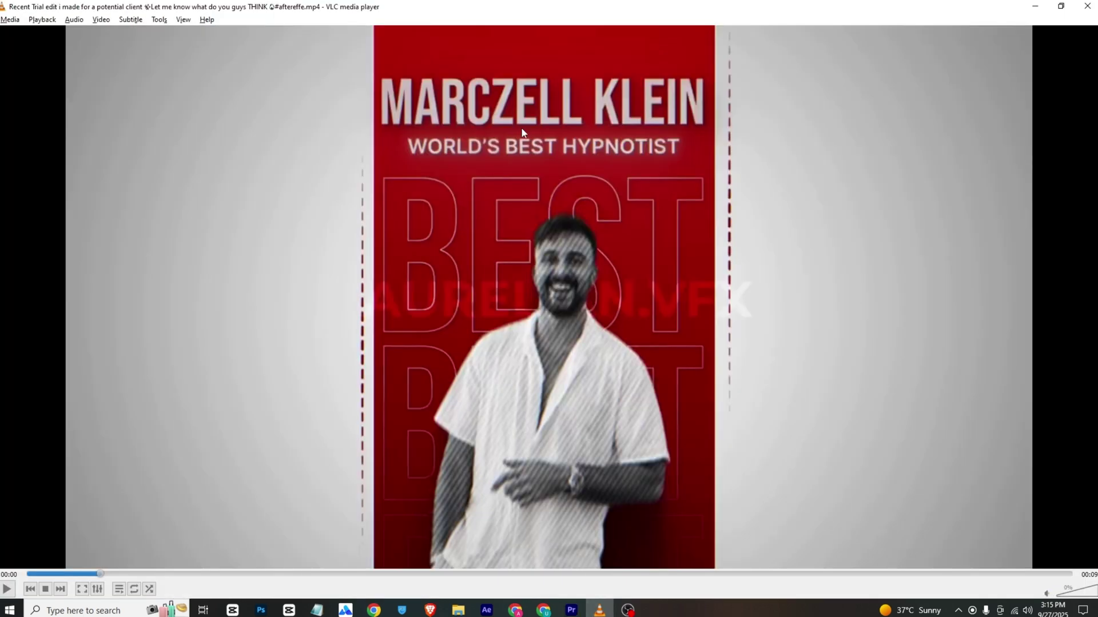
pyautogui.press('space')
pyautogui.press('space')
pyautogui.press('space')
pyautogui.press('space')
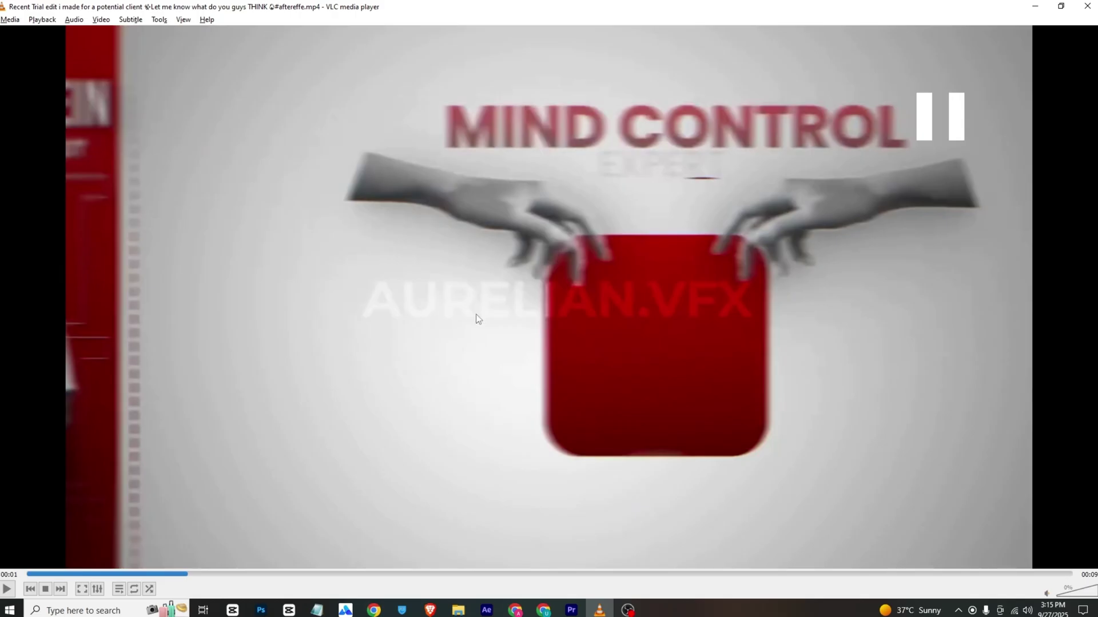
pyautogui.click(572, 610)
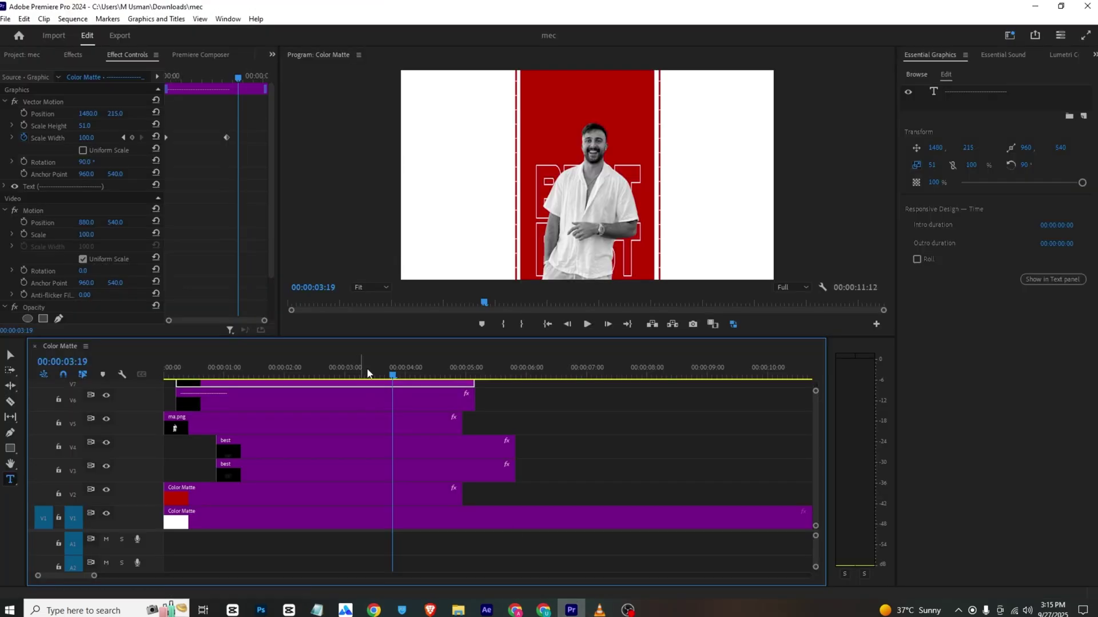
# Split the best, ma.png and dashed line clips on V3 to V7 at 00:00:03:02.
pyautogui.moveTo(366, 373)
pyautogui.mouseDown()
pyautogui.moveTo(321, 381)
pyautogui.moveTo(350, 383)
pyautogui.mouseUp()
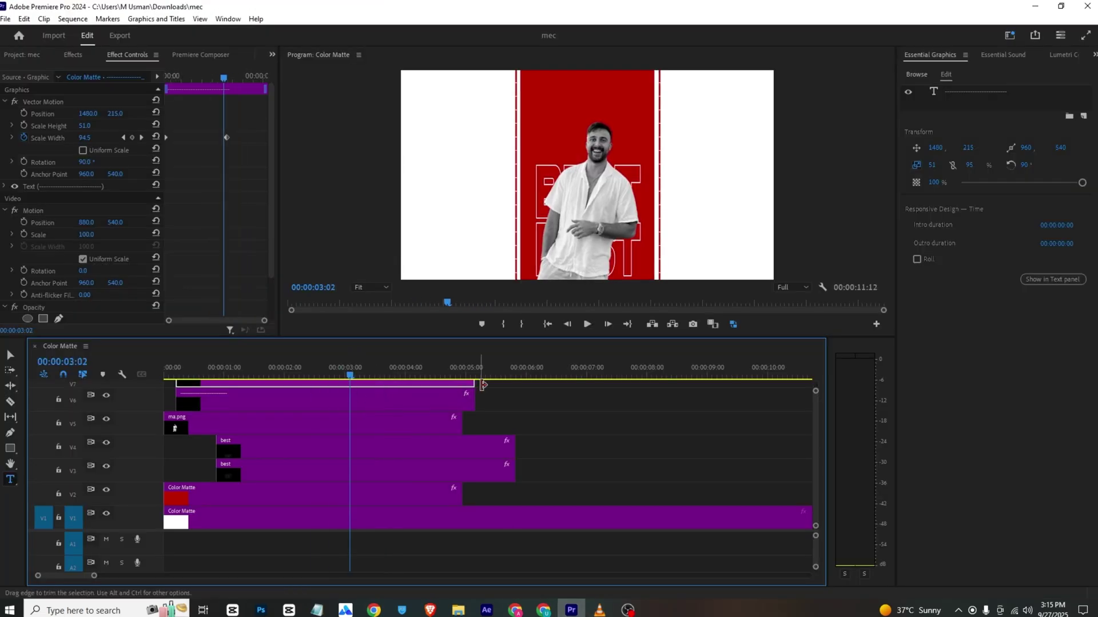
pyautogui.moveTo(513, 389); pyautogui.dragTo(387, 493)
pyautogui.press('c')
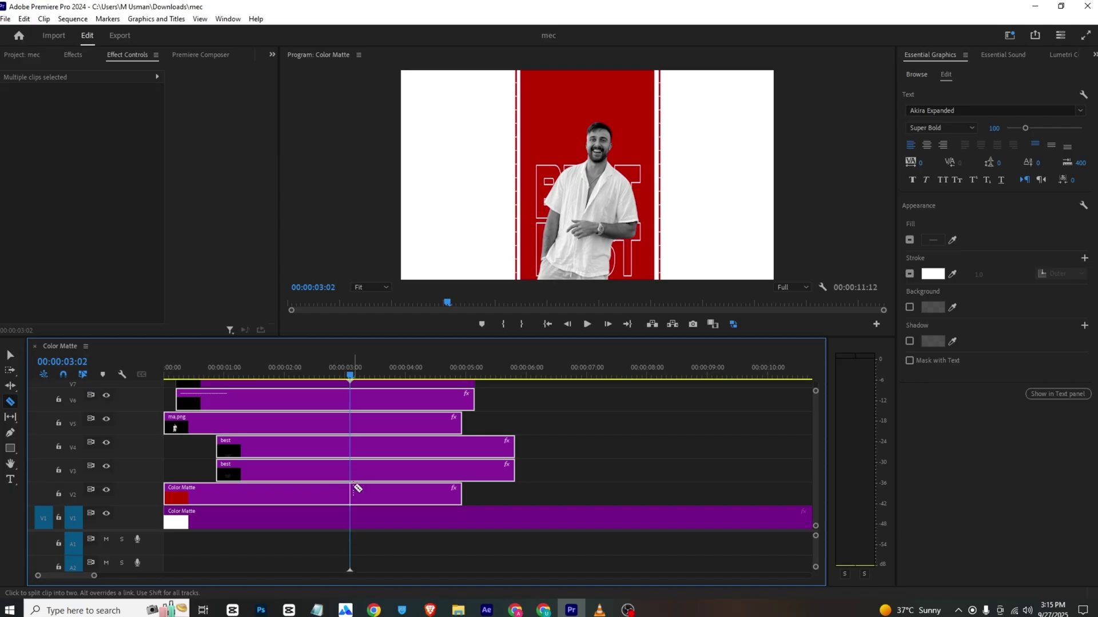
pyautogui.click(350, 470)
pyautogui.click(350, 447)
pyautogui.click(350, 423)
pyautogui.click(350, 400)
pyautogui.click(350, 383)
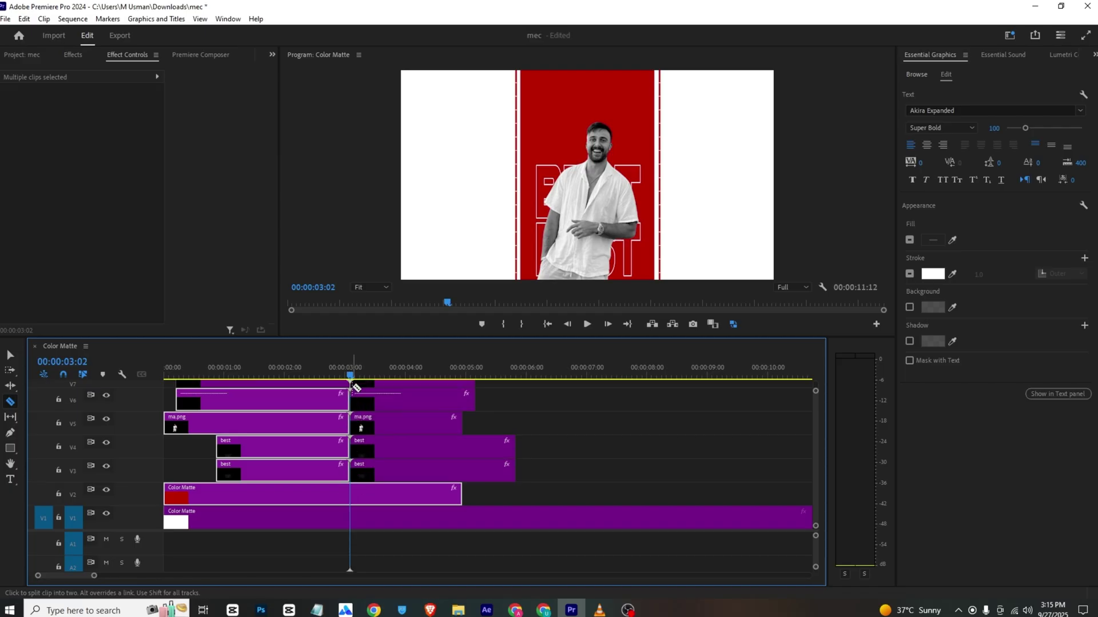
# Split the red Color Matte at 00:00:03:02 as well and nest all clips after the cut except the white matte, keeping the default name.
pyautogui.press('v')
pyautogui.moveTo(538, 387); pyautogui.dragTo(404, 447)
pyautogui.rightClick(405, 446)
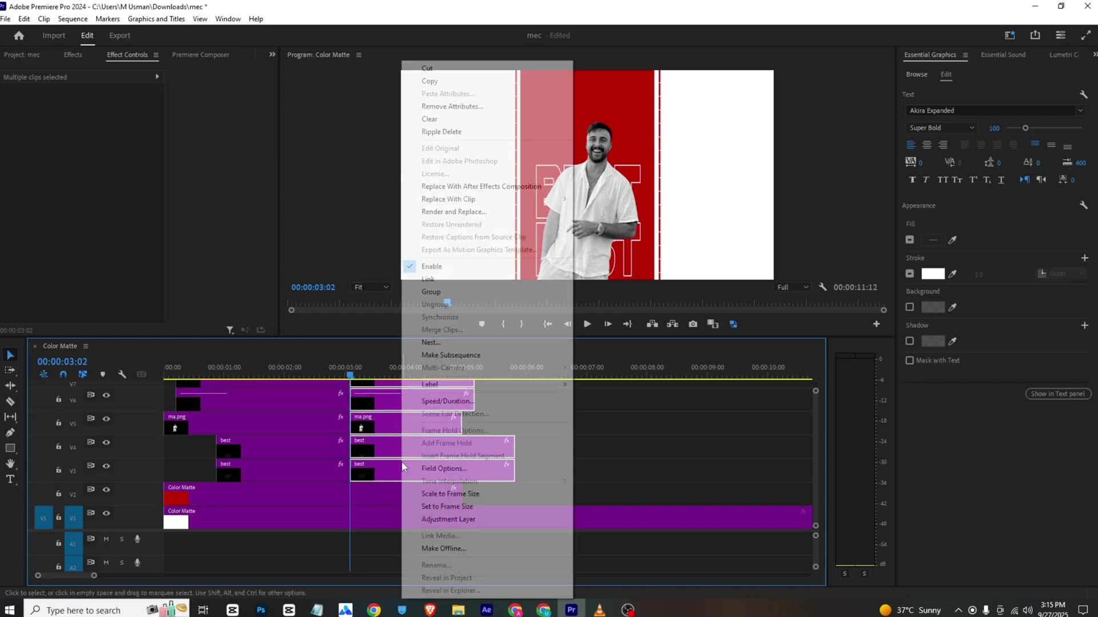
pyautogui.moveTo(515, 501); pyautogui.dragTo(392, 385)
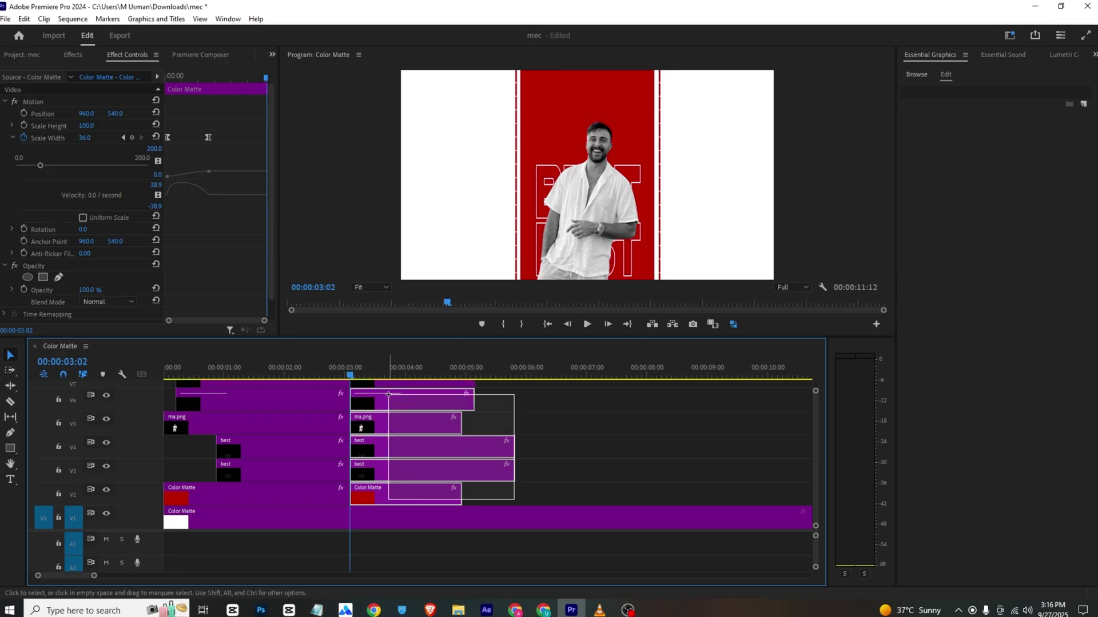
pyautogui.rightClick(399, 396)
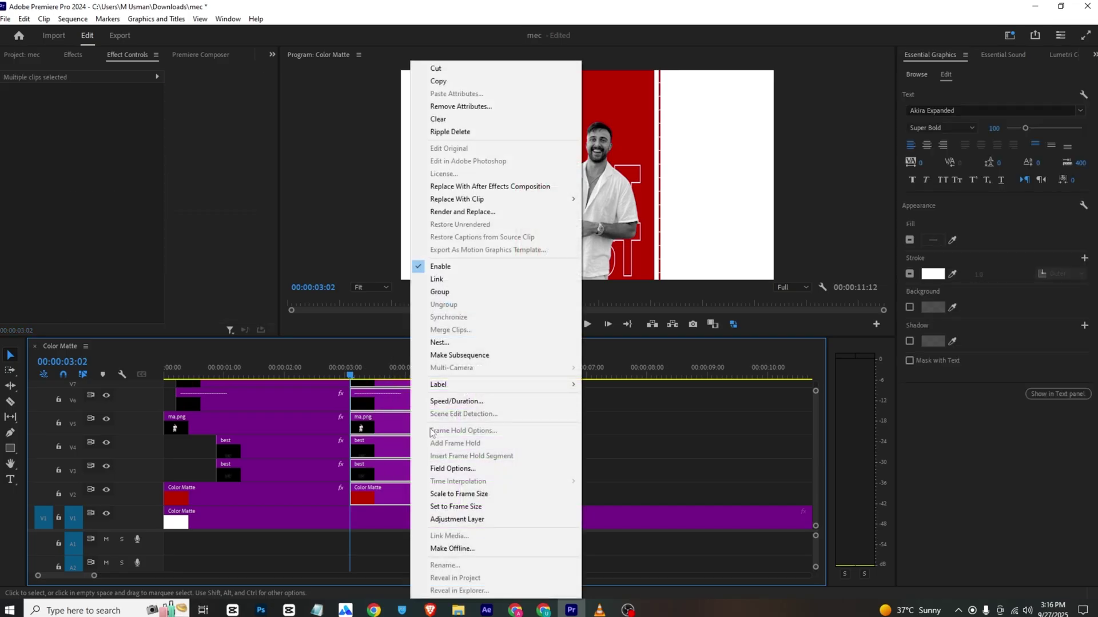
pyautogui.click(433, 345)
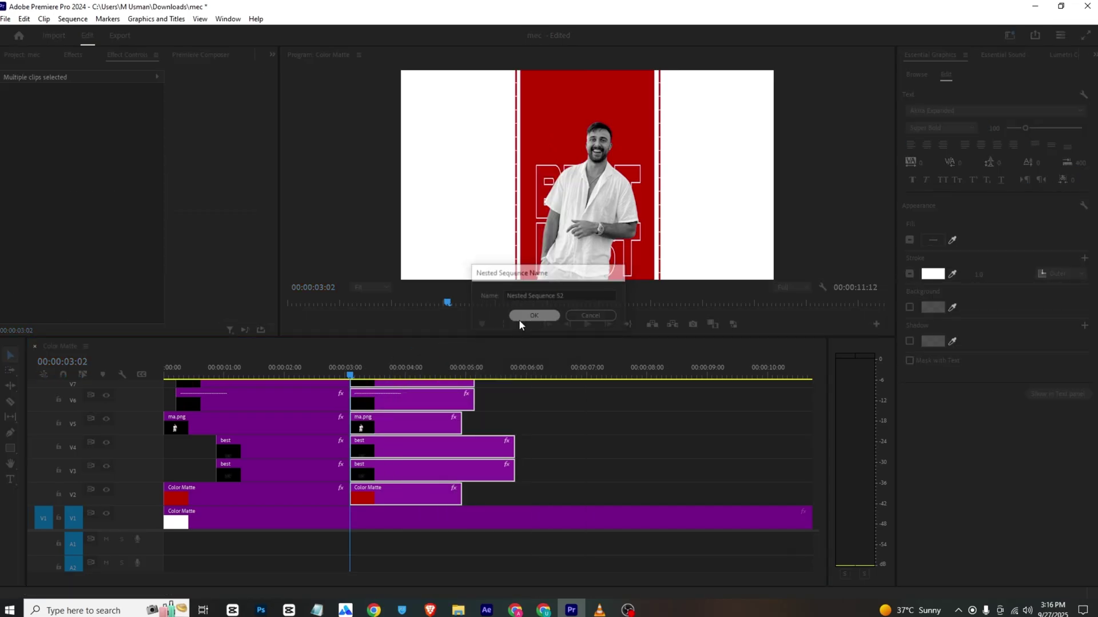
pyautogui.click(519, 320)
pyautogui.click(397, 498)
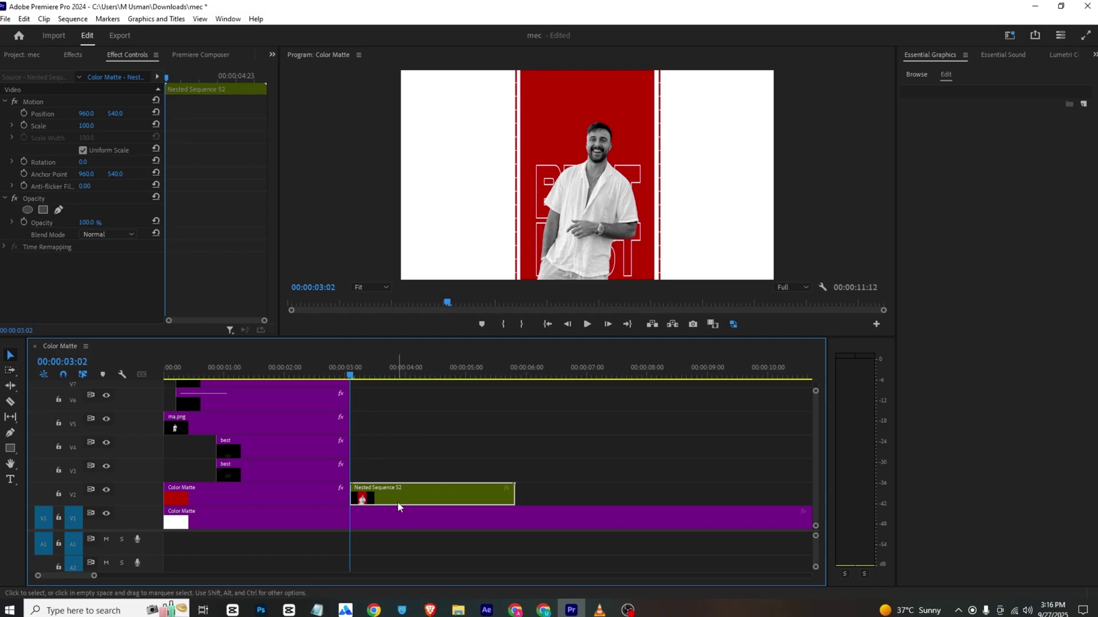
# Keyframe the nested sequence's Position from its start so it slides horizontally out of frame by 00:00:04:07, and save the project.
pyautogui.click(25, 115)
pyautogui.moveTo(176, 75); pyautogui.dragTo(209, 77)
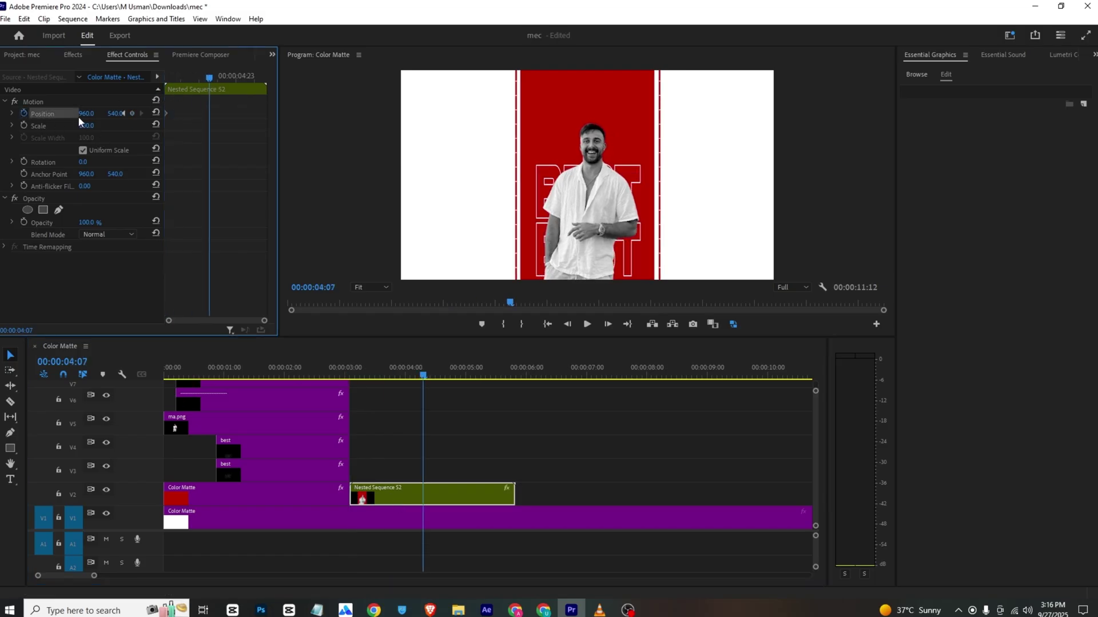
pyautogui.moveTo(86, 113); pyautogui.dragTo(172, 112)
pyautogui.hotkey('ctrl', 's')
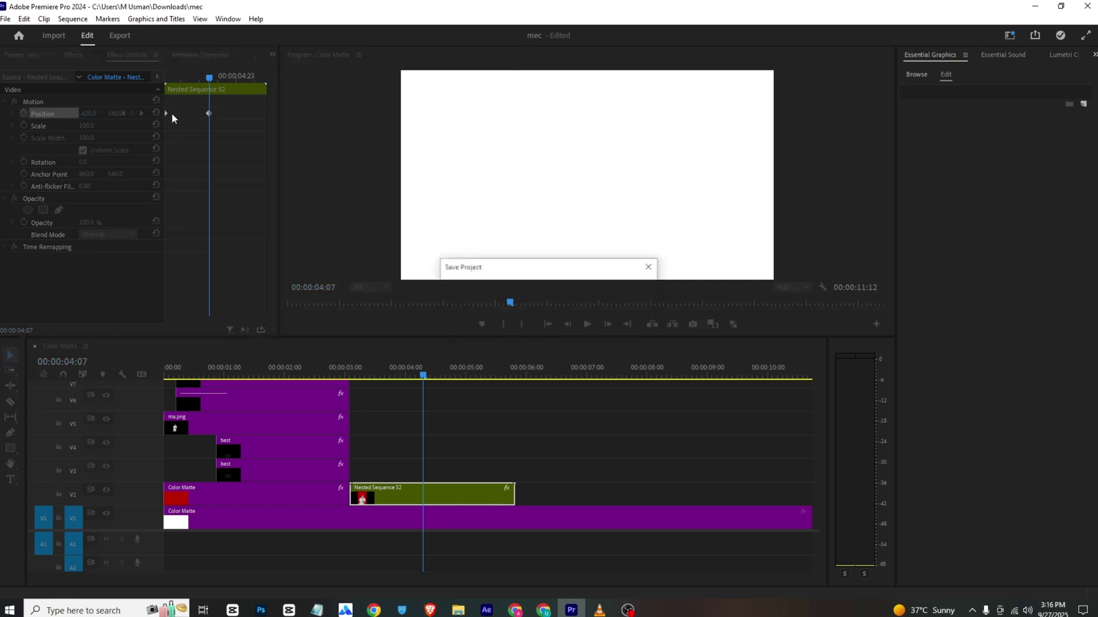
# Check the project's media and examine the MIND CONTROL EXPERT scene's layout in the VLC reference.
pyautogui.click(45, 54)
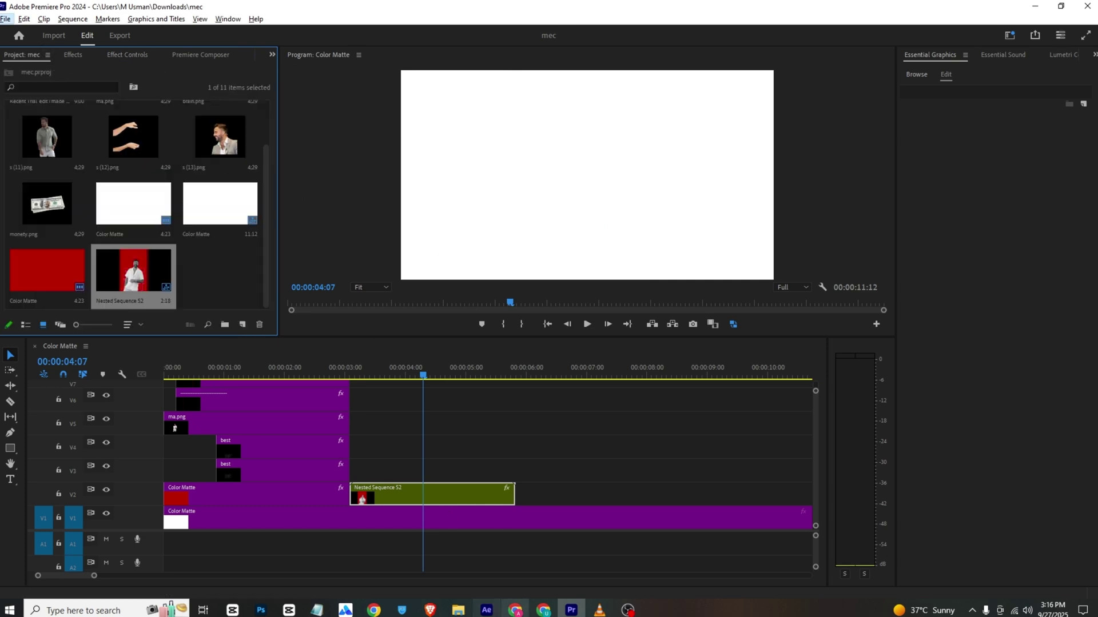
pyautogui.click(599, 610)
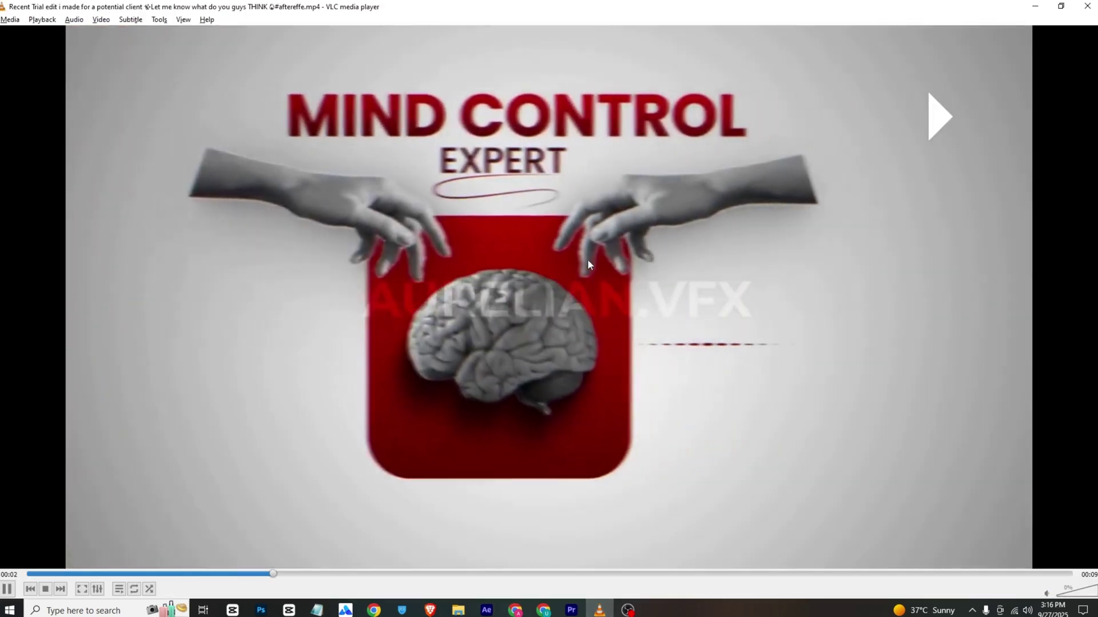
pyautogui.press('space')
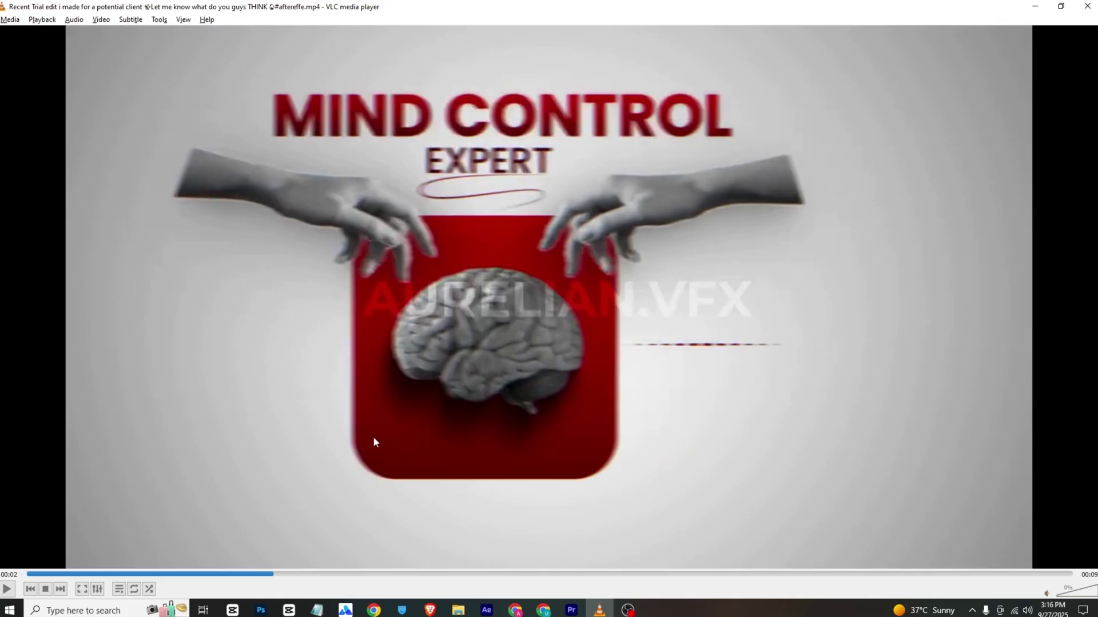
pyautogui.click(570, 610)
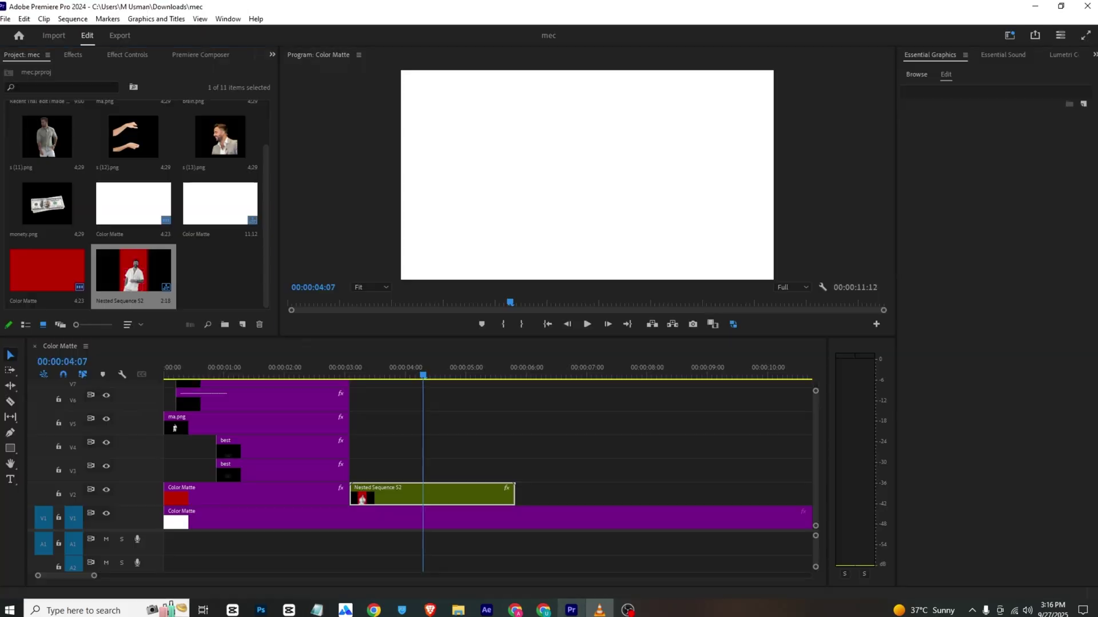
# Draw a rectangle about 449 by 389 on the white background at 00:00:04:07 and fill it with the red Color Matte's colour.
pyautogui.click(208, 304)
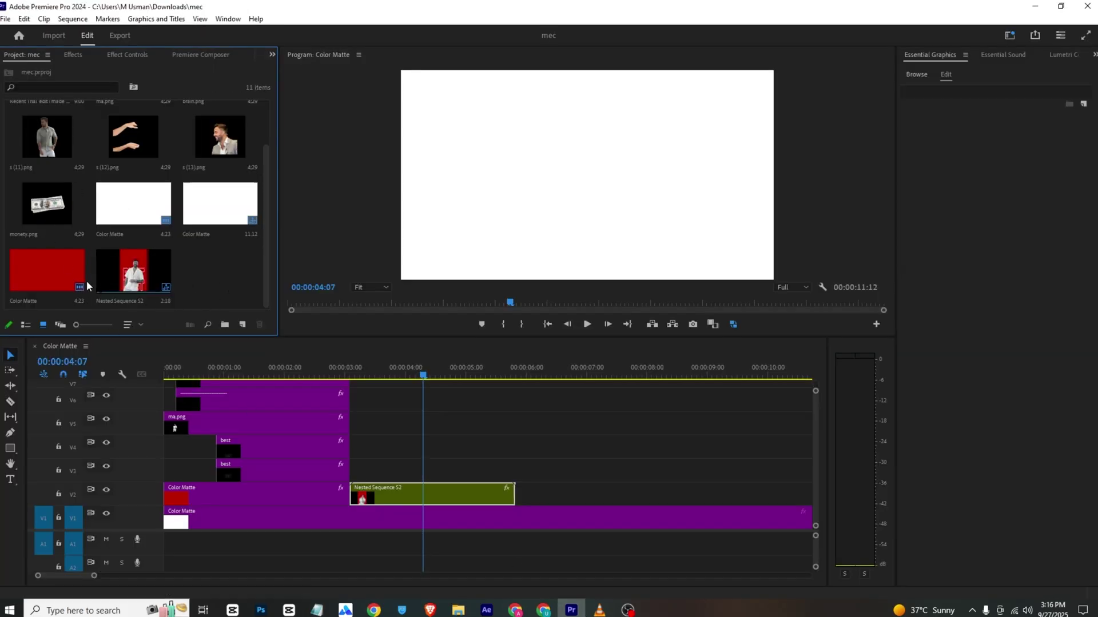
pyautogui.click(447, 427)
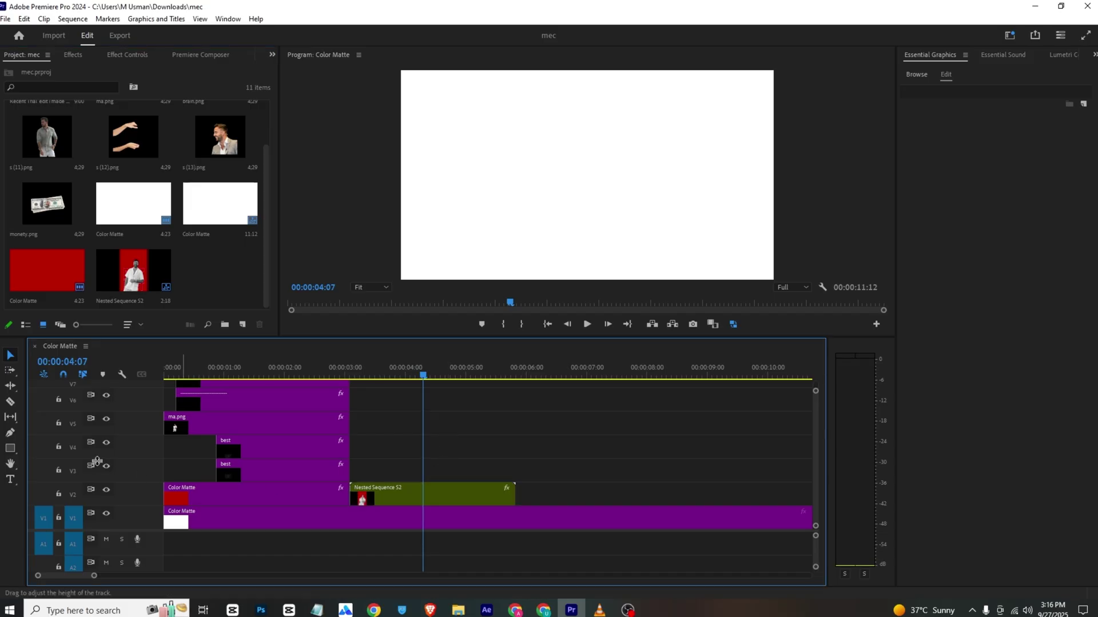
pyautogui.click(10, 448)
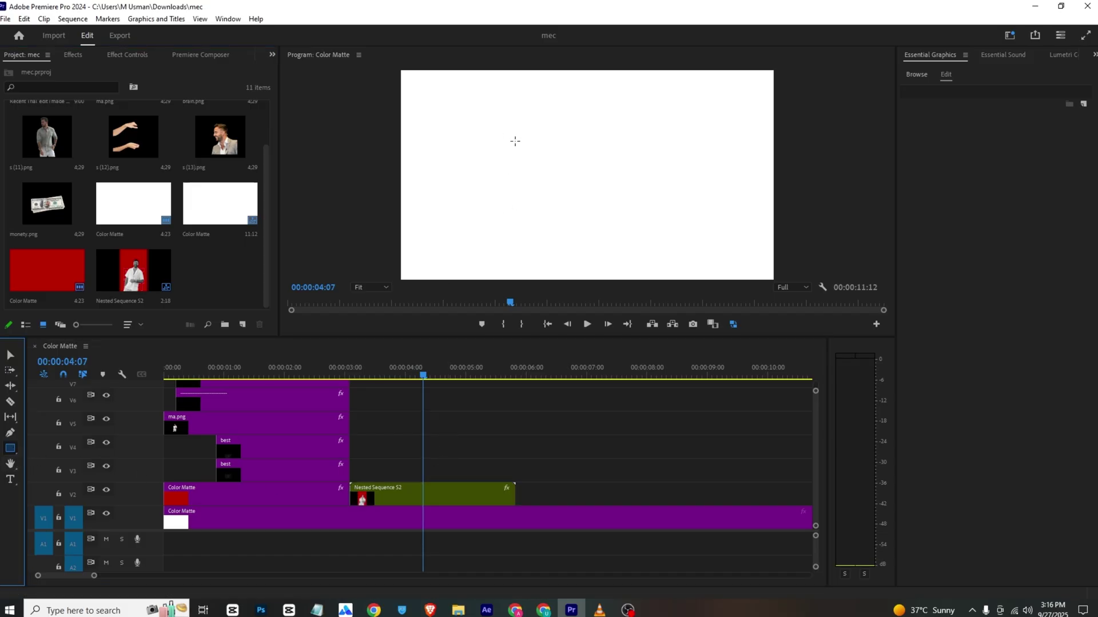
pyautogui.moveTo(526, 142); pyautogui.dragTo(615, 222)
pyautogui.click(952, 327)
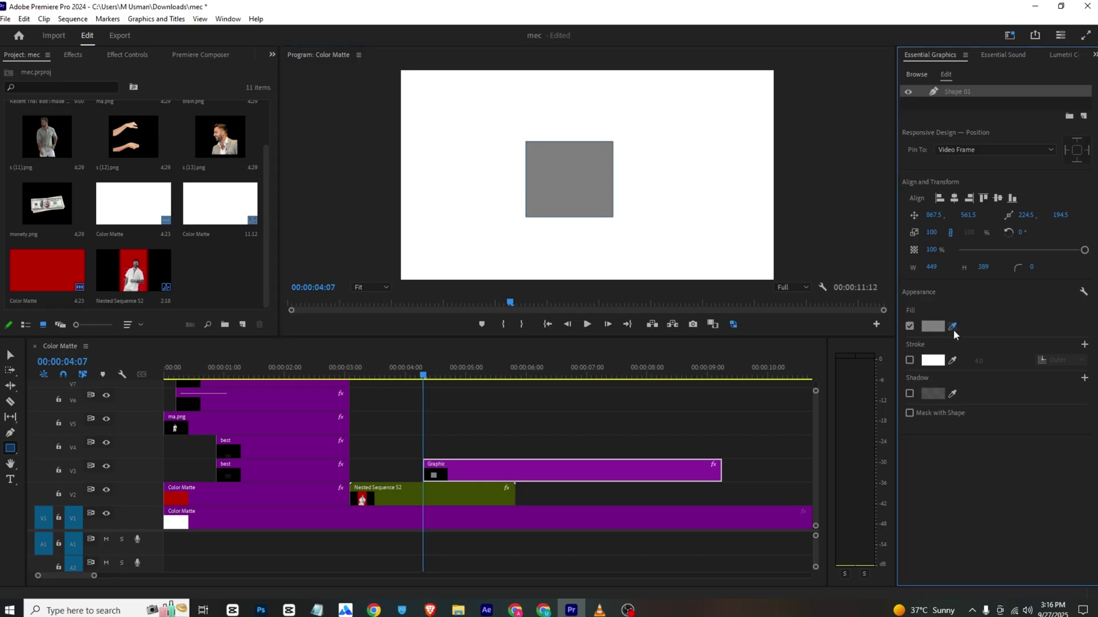
pyautogui.click(225, 522)
pyautogui.click(187, 492)
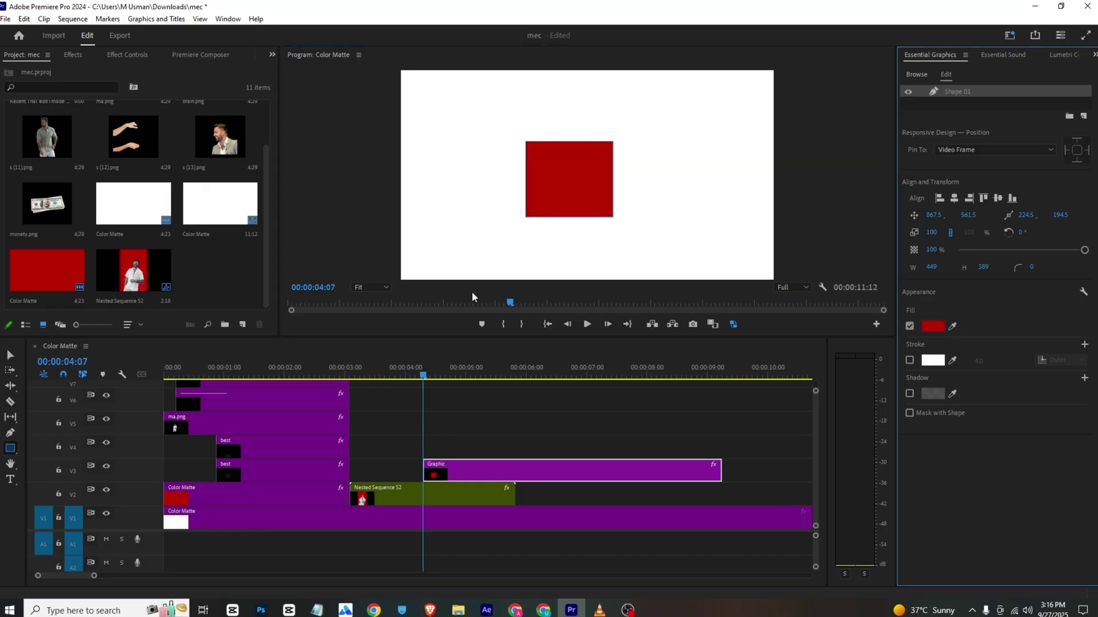
# Move the rectangle's graphic clip on V3 to start at 00:00:03:18 and set its Vector Motion Position X to 1029.
pyautogui.moveTo(469, 472); pyautogui.dragTo(393, 470)
pyautogui.moveTo(394, 366)
pyautogui.mouseDown()
pyautogui.moveTo(361, 364)
pyautogui.moveTo(391, 367)
pyautogui.mouseUp()
pyautogui.moveTo(394, 476); pyautogui.dragTo(424, 478)
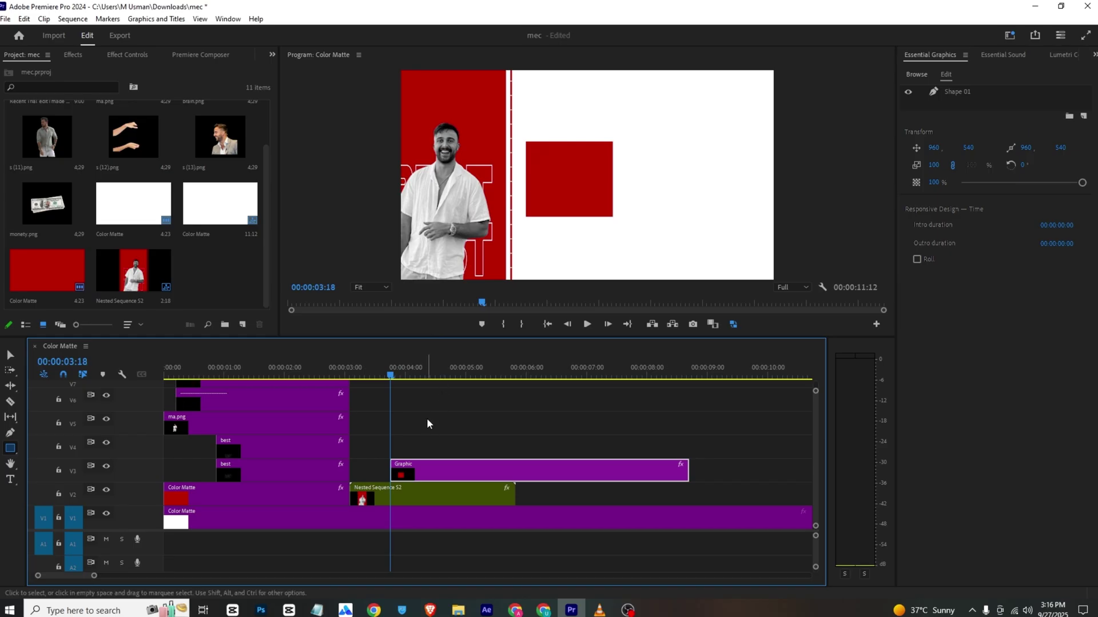
pyautogui.click(112, 56)
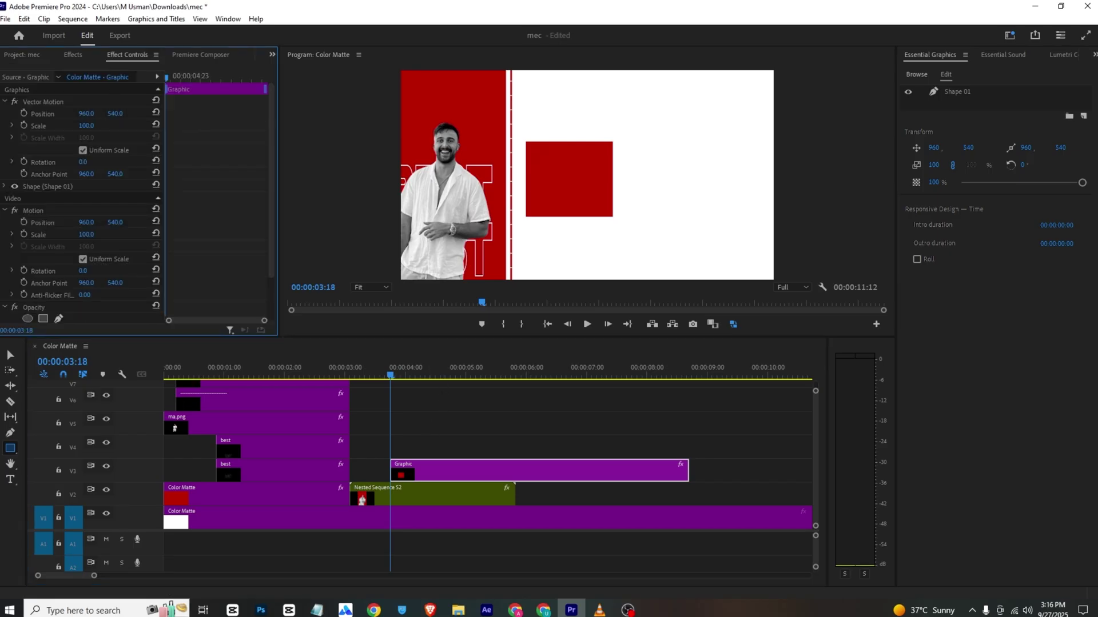
pyautogui.moveTo(86, 113); pyautogui.dragTo(126, 114)
# Round the red rectangle's corners with a radius of 35 and compare the shape with the VLC reference.
pyautogui.click(934, 93)
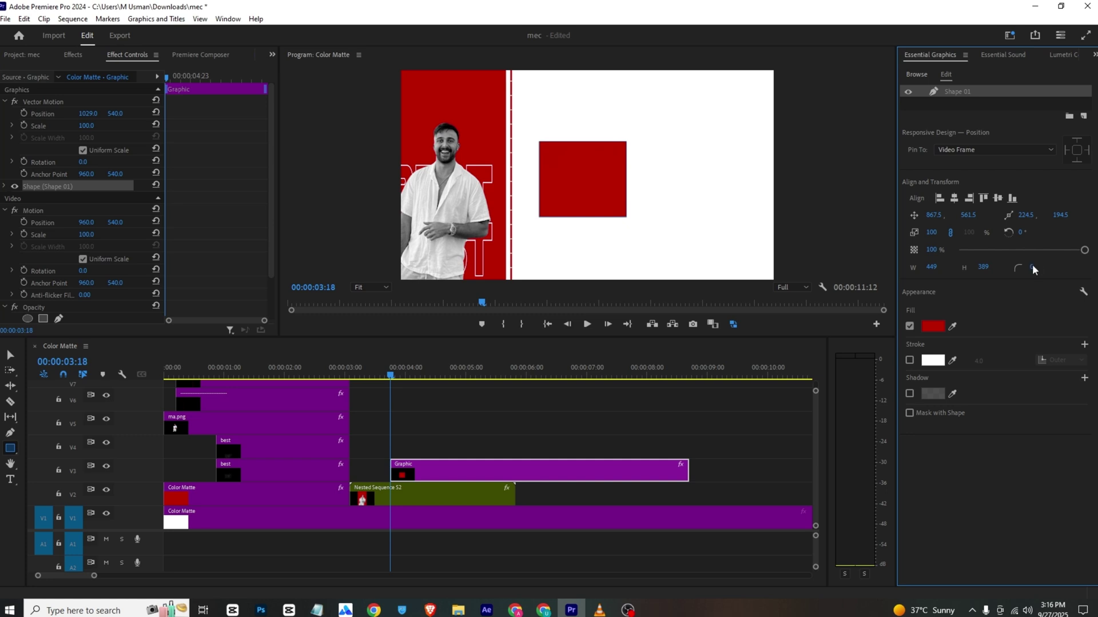
pyautogui.moveTo(1050, 267); pyautogui.dragTo(1072, 267)
pyautogui.click(457, 438)
pyautogui.click(456, 462)
pyautogui.click(599, 611)
pyautogui.click(589, 387)
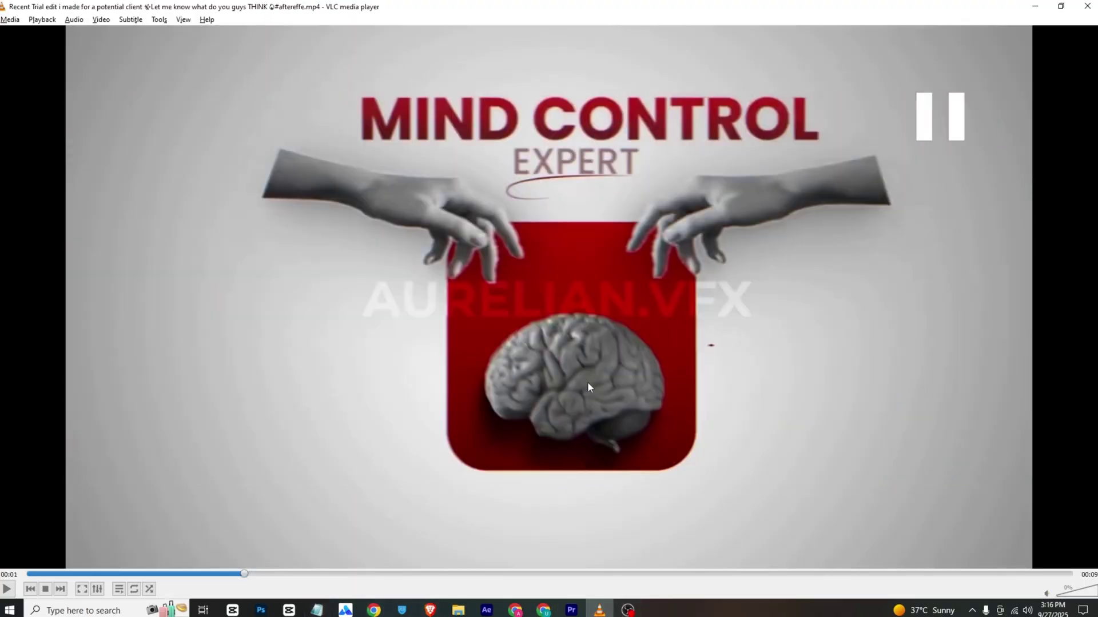
pyautogui.click(571, 610)
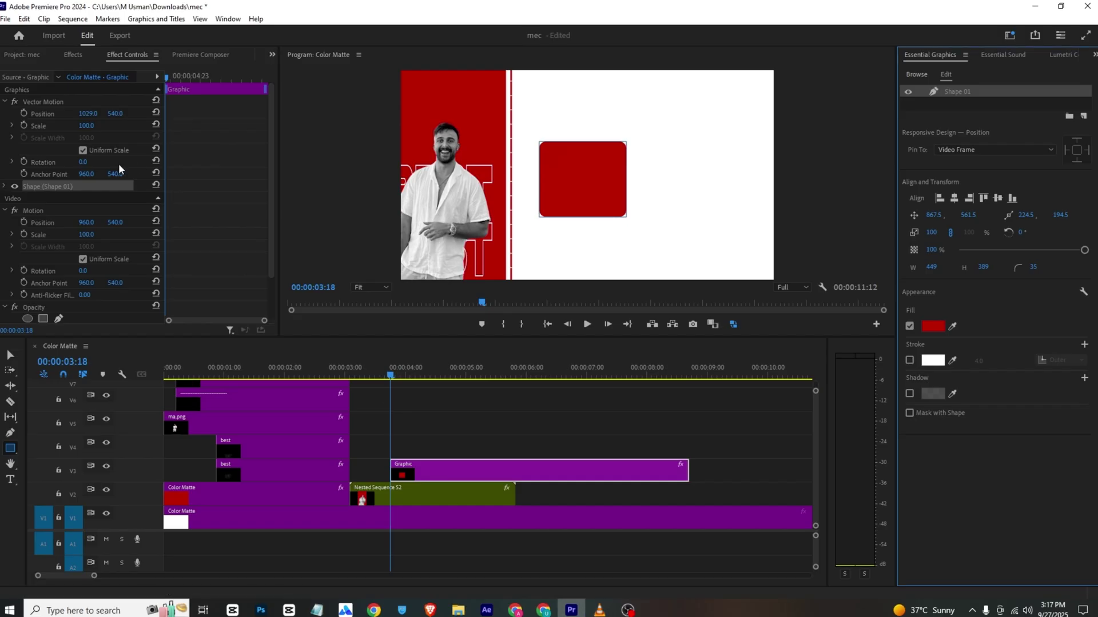
# Place the s (12).png hands image on V4 above the rectangle graphic, starting at 00:00:03:18.
pyautogui.click(27, 52)
pyautogui.moveTo(107, 149); pyautogui.dragTo(409, 440)
pyautogui.click(407, 448)
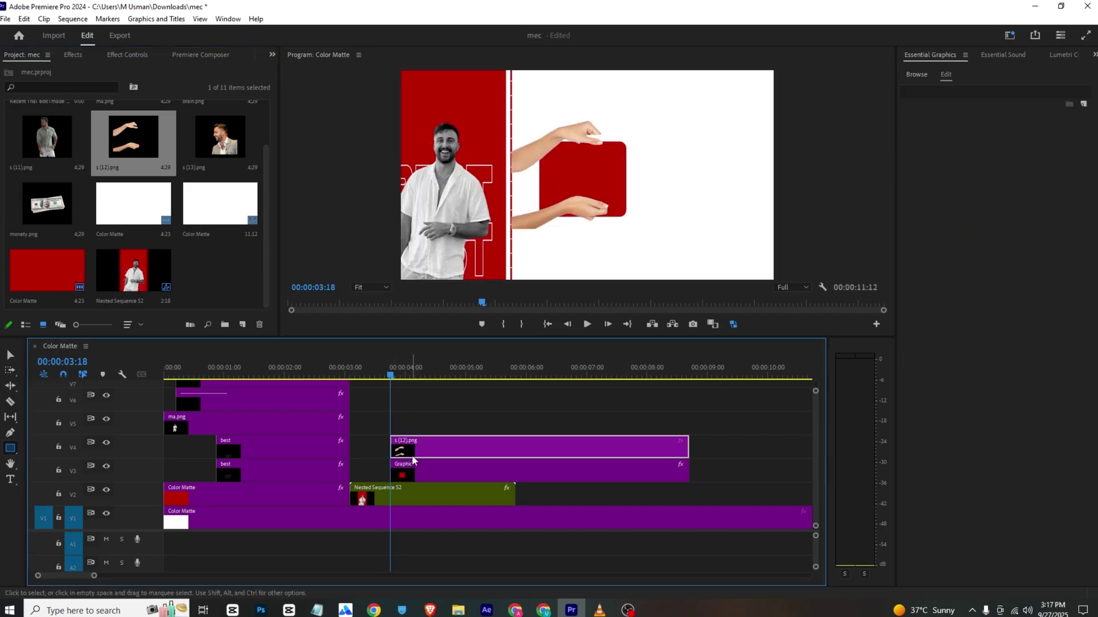
# Apply the Crop effect to the s (12).png clip and crop 41% off the bottom to leave only the upper arm.
pyautogui.click(129, 54)
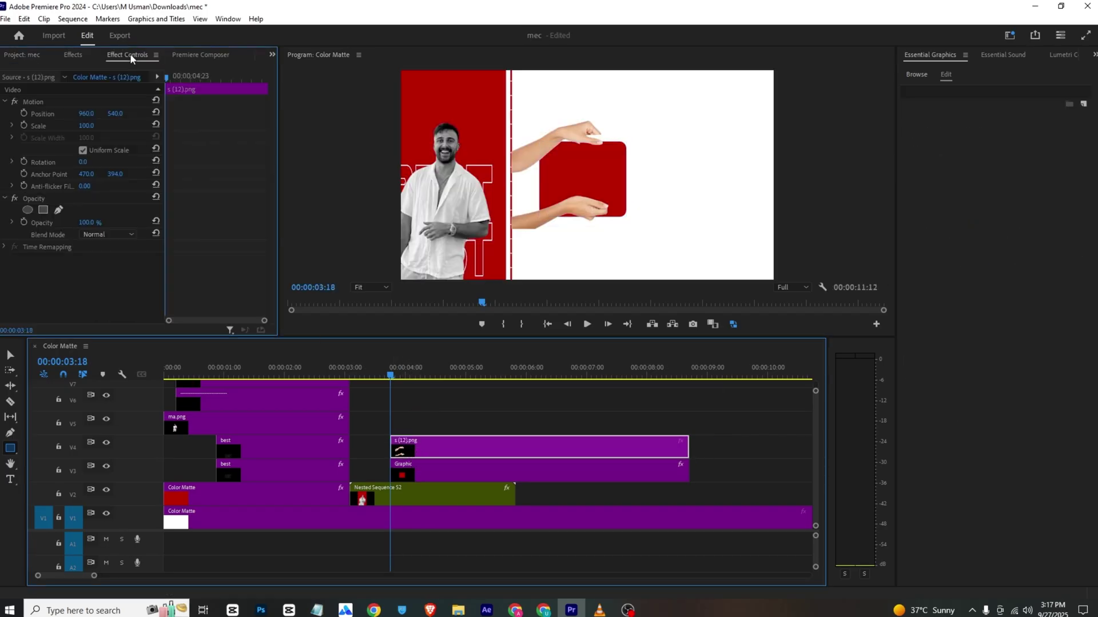
pyautogui.click(65, 55)
pyautogui.click(57, 69)
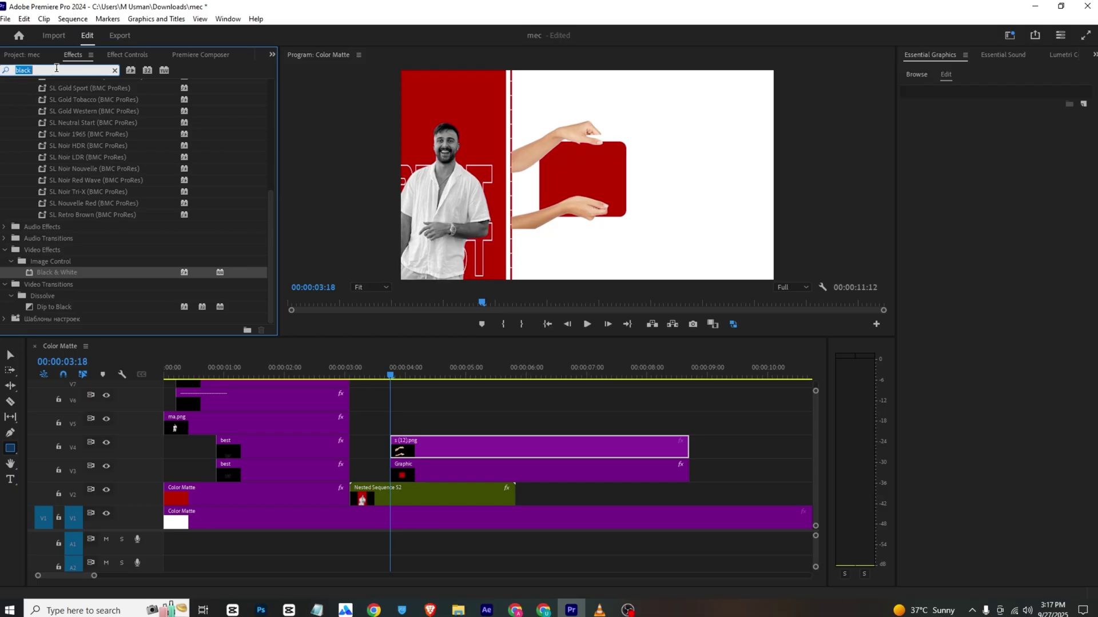
pyautogui.write('crop')
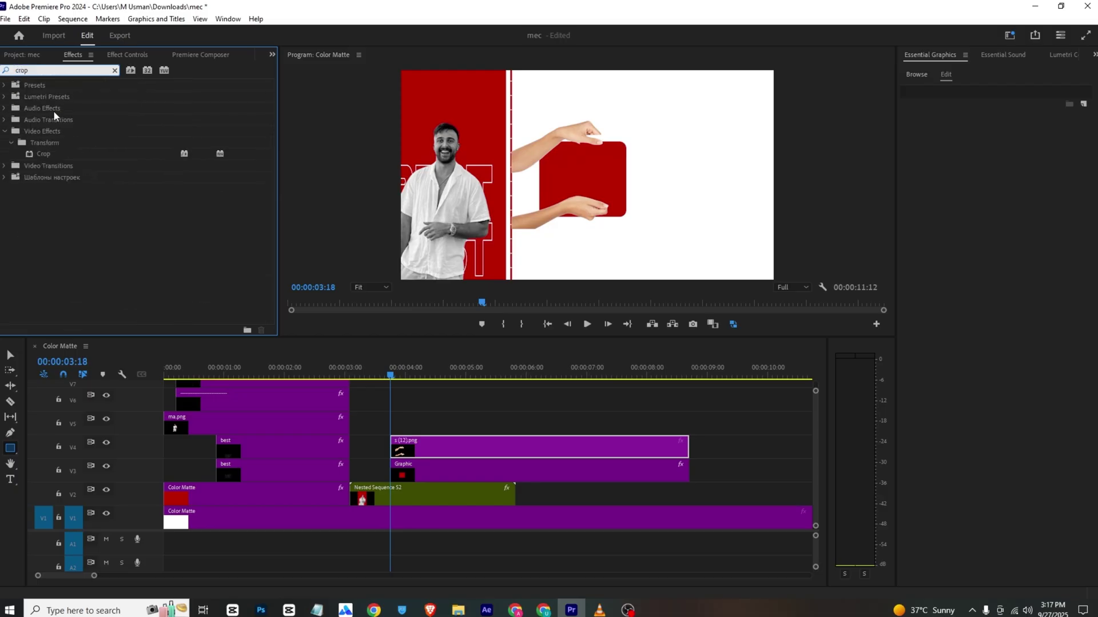
pyautogui.click(56, 145)
pyautogui.moveTo(65, 153); pyautogui.dragTo(66, 157)
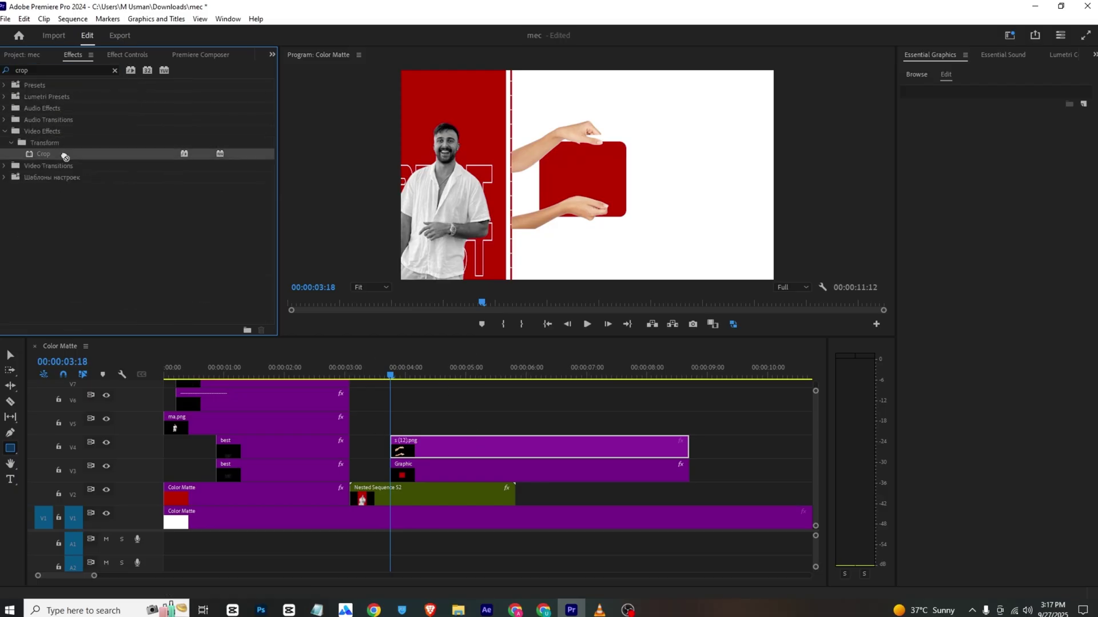
pyautogui.click(126, 55)
pyautogui.click(42, 259)
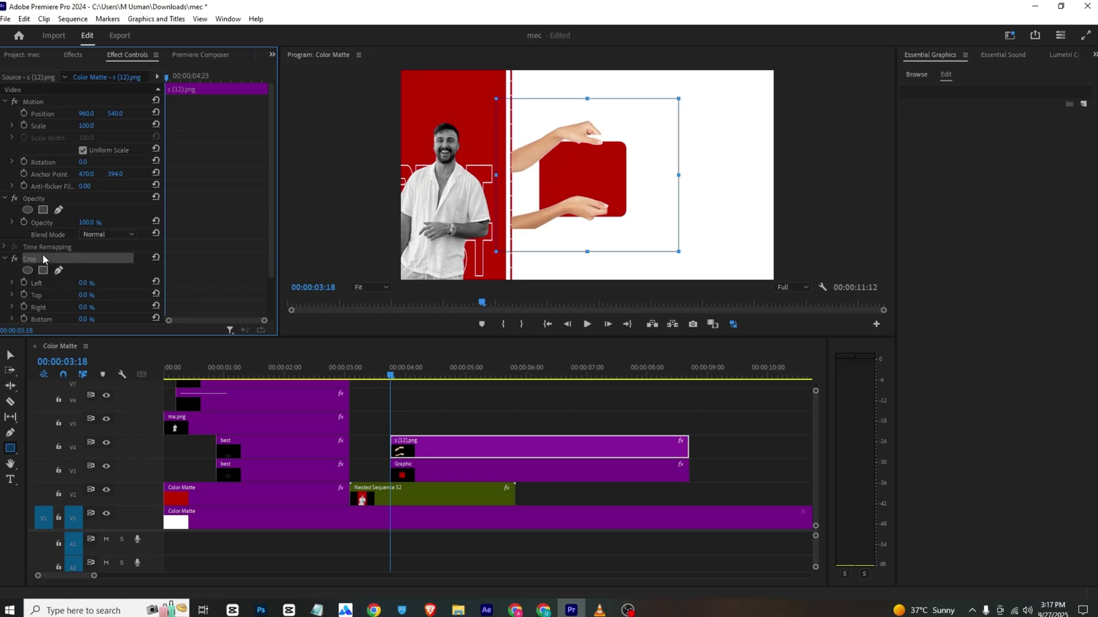
pyautogui.moveTo(589, 252); pyautogui.dragTo(598, 191)
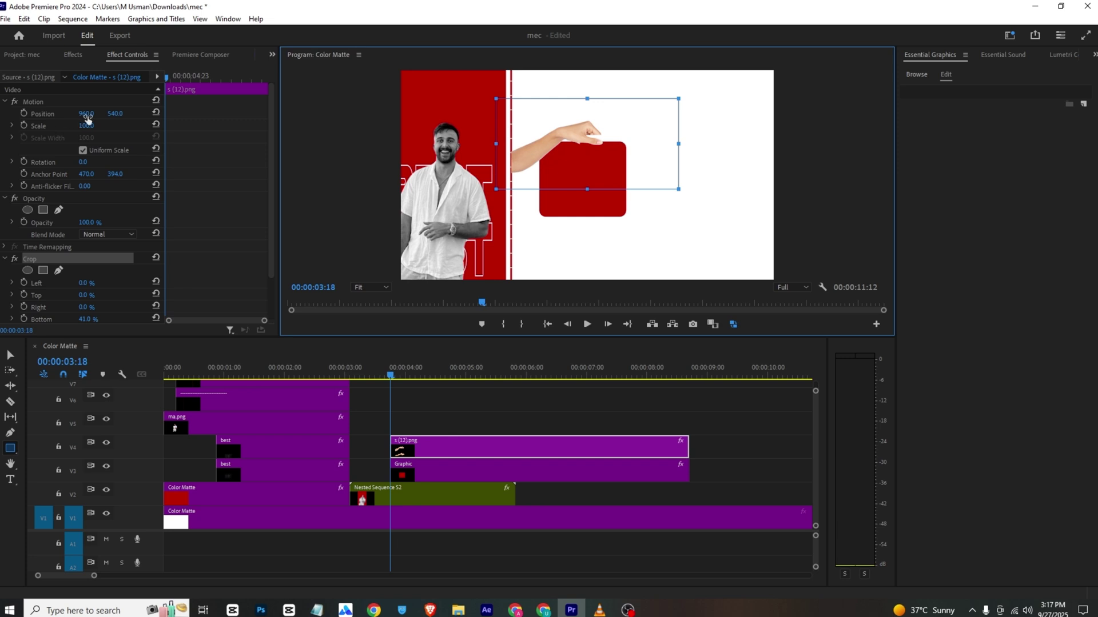
# Set the cropped hand's Rotation to 22° and Position X to 710 so it reaches the red rectangle's upper corner.
pyautogui.moveTo(87, 119); pyautogui.dragTo(16, 119)
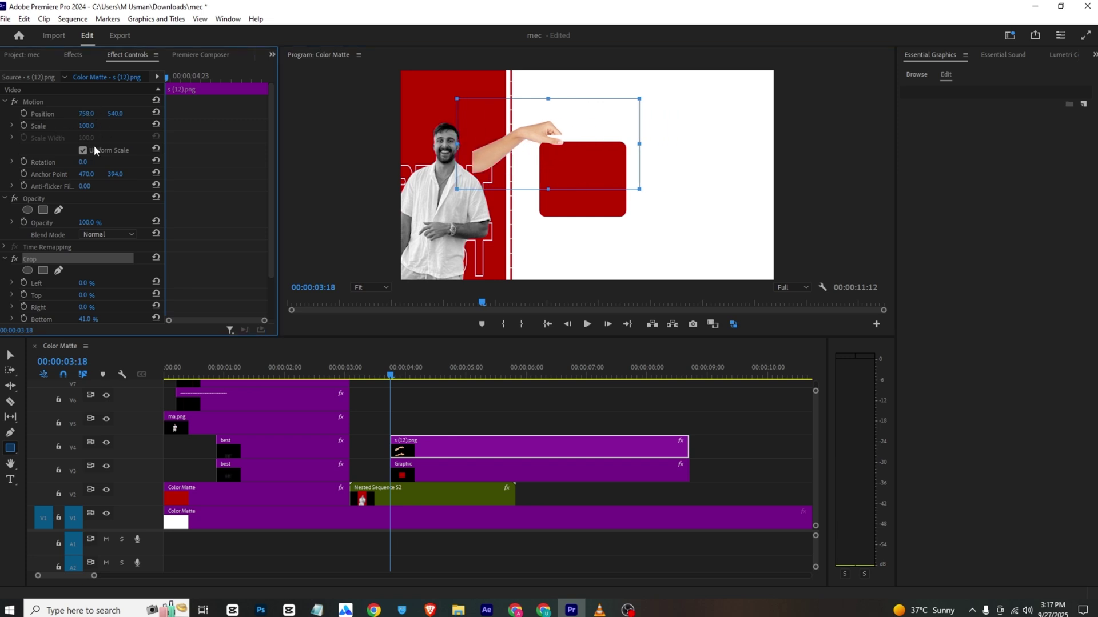
pyautogui.moveTo(83, 162); pyautogui.dragTo(95, 162)
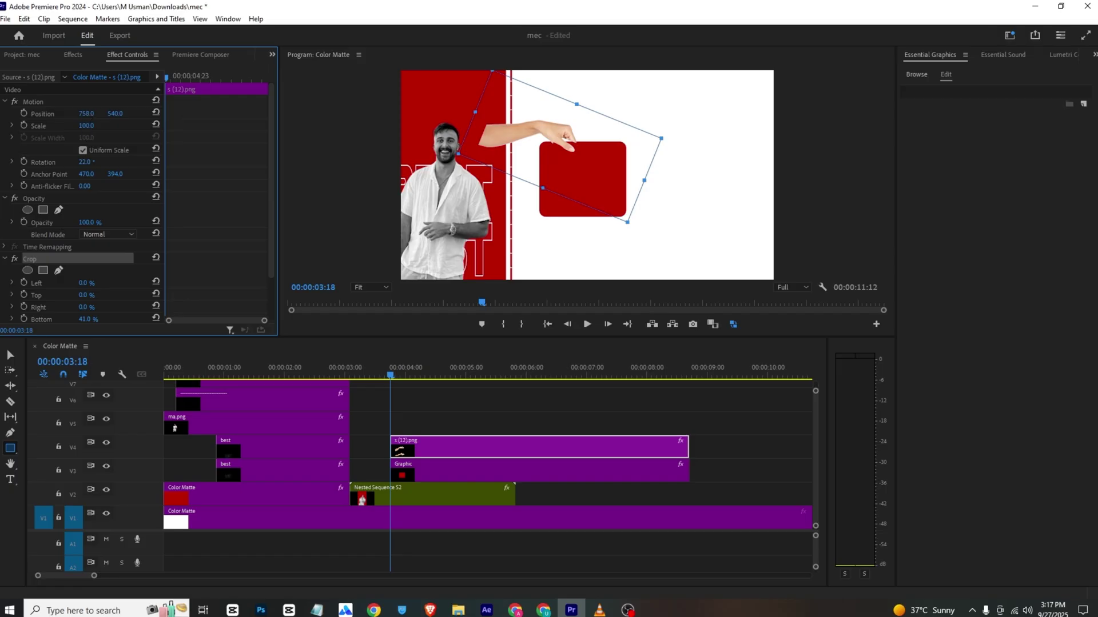
pyautogui.moveTo(87, 113)
pyautogui.mouseDown()
pyautogui.moveTo(77, 113)
pyautogui.moveTo(104, 113)
pyautogui.mouseUp()
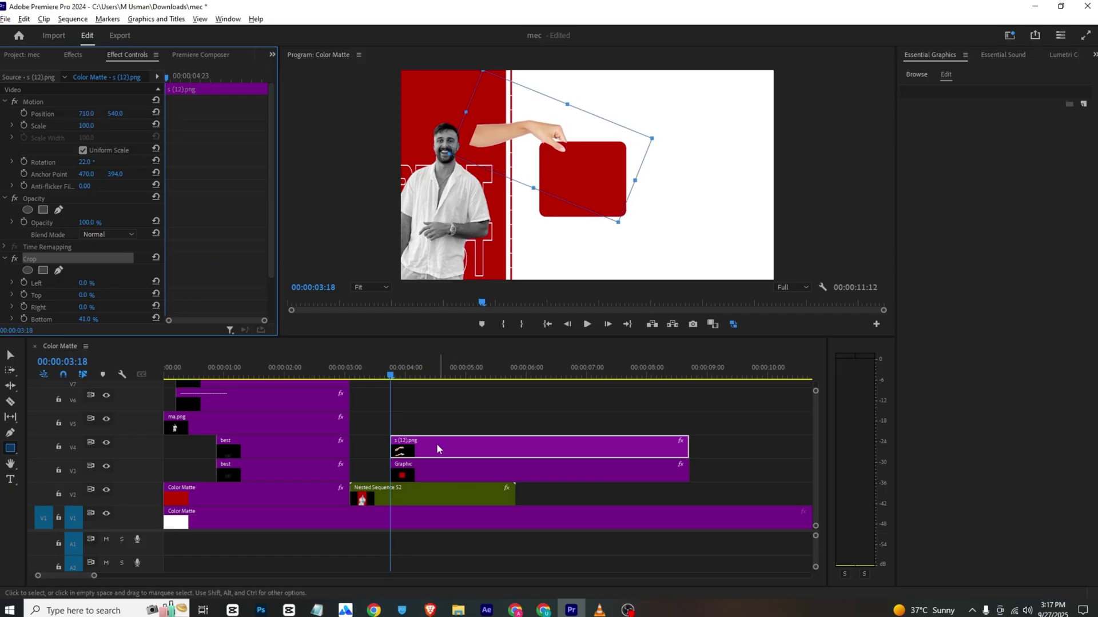
# Duplicate the cropped hand clip onto V5, offset the copy horizontally from the original, and mirror it with the Horizontal Flip effect.
pyautogui.moveTo(436, 443); pyautogui.dragTo(431, 422)
pyautogui.moveTo(87, 113); pyautogui.dragTo(129, 113)
pyautogui.click(72, 55)
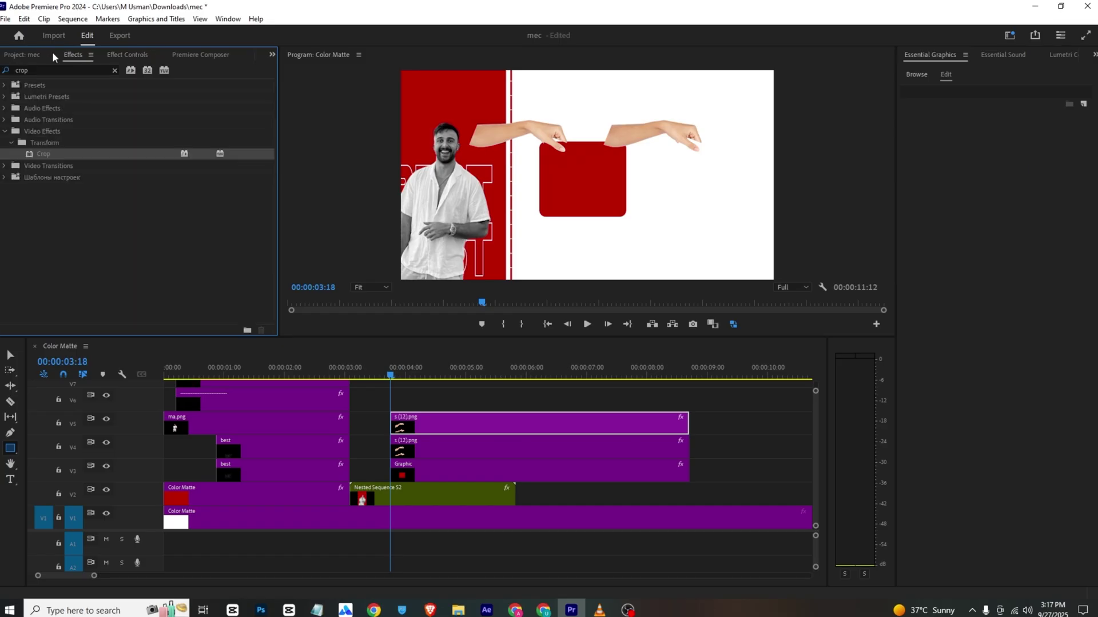
pyautogui.click(55, 69)
pyautogui.write('fli')
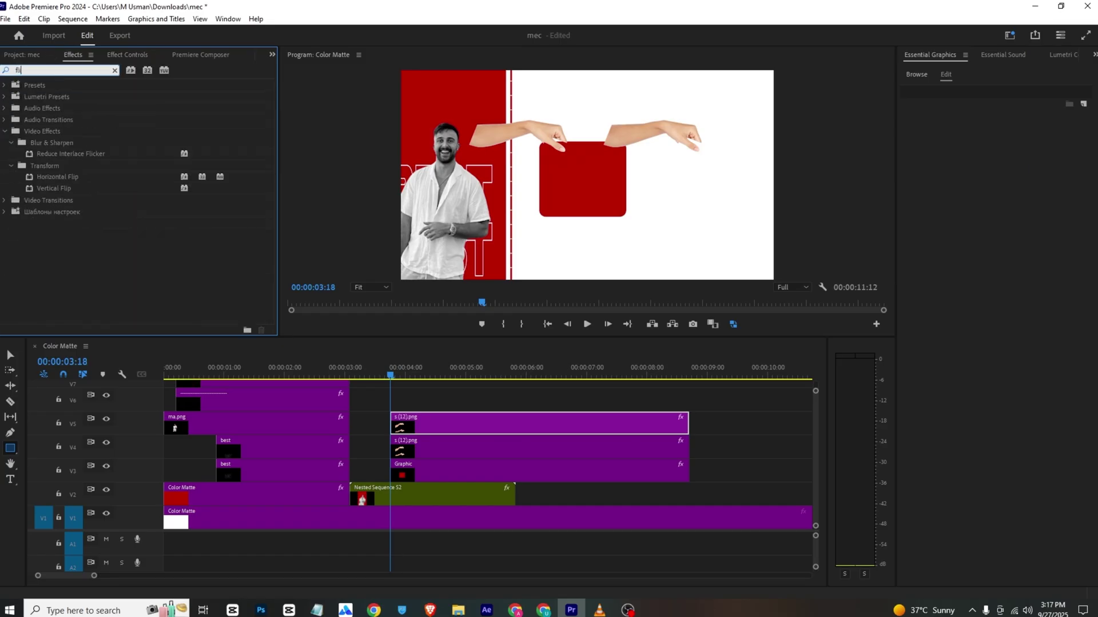
# Set the flipped hand's Rotation to -19° and Position to 1205, 542 so it mirrors the first hand.
pyautogui.click(129, 55)
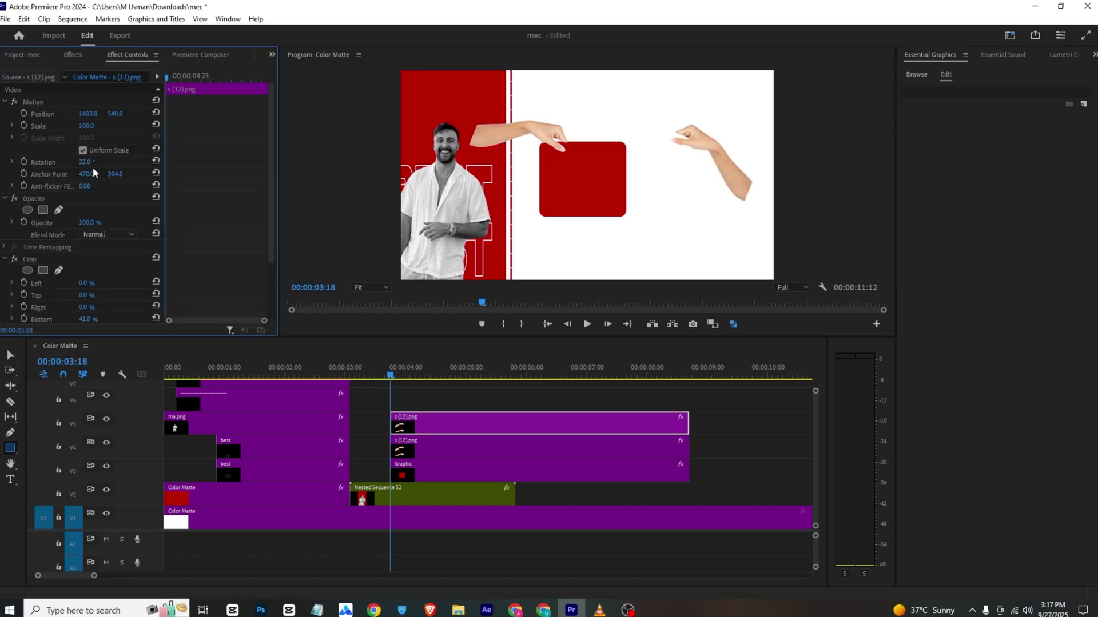
pyautogui.moveTo(97, 163); pyautogui.dragTo(74, 163)
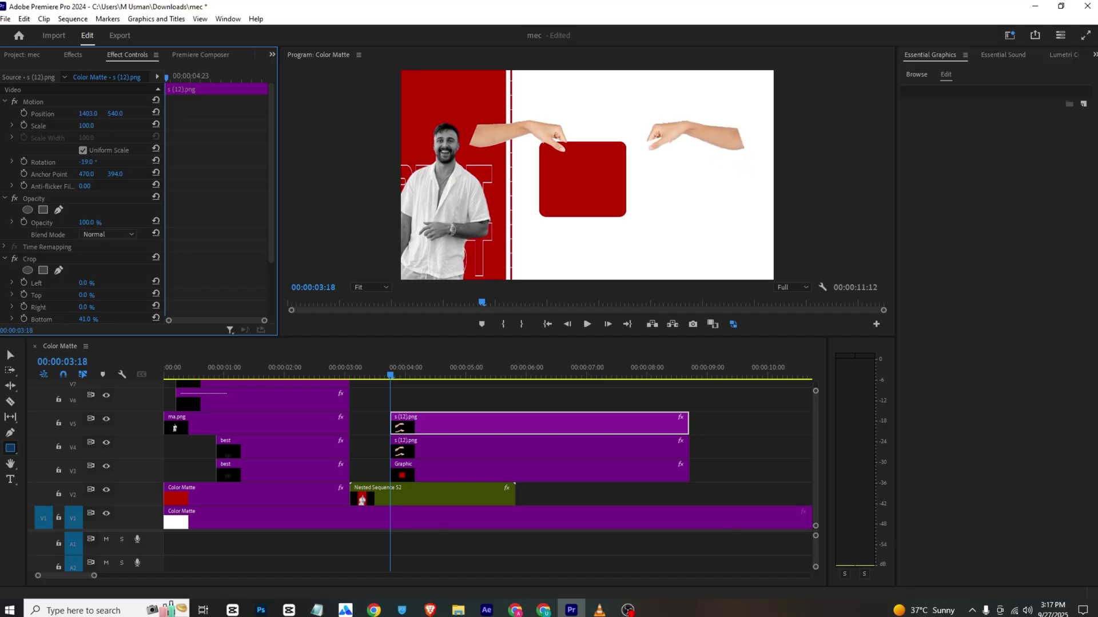
pyautogui.moveTo(85, 116); pyautogui.dragTo(109, 114)
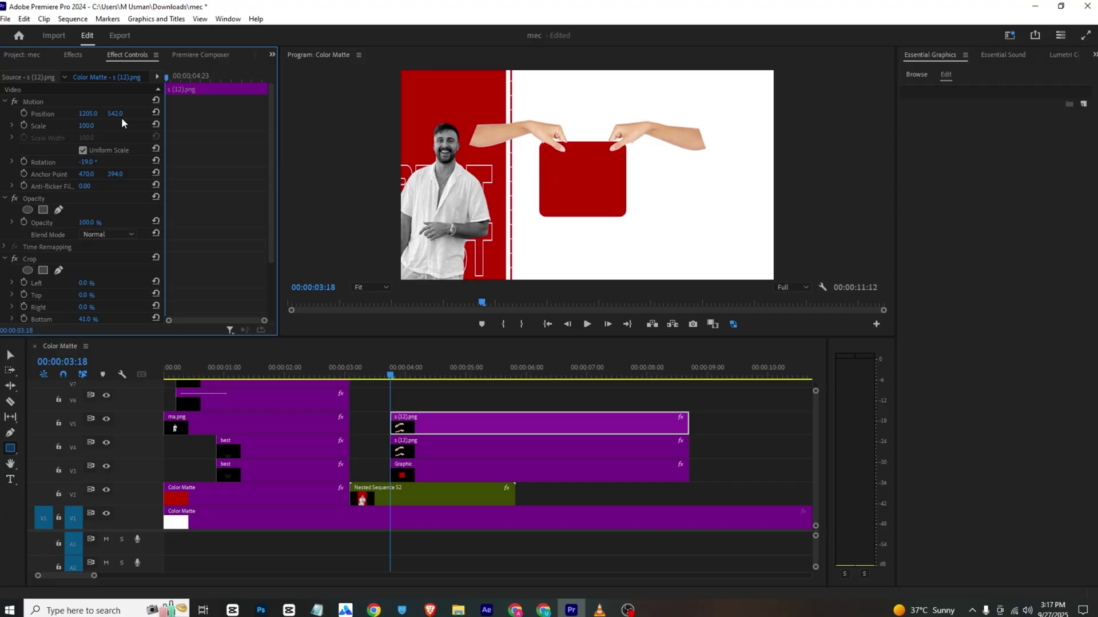
# Place brain.png on V6 above the hands at 00:00:03:18, checking the scene against the VLC reference.
pyautogui.click(598, 610)
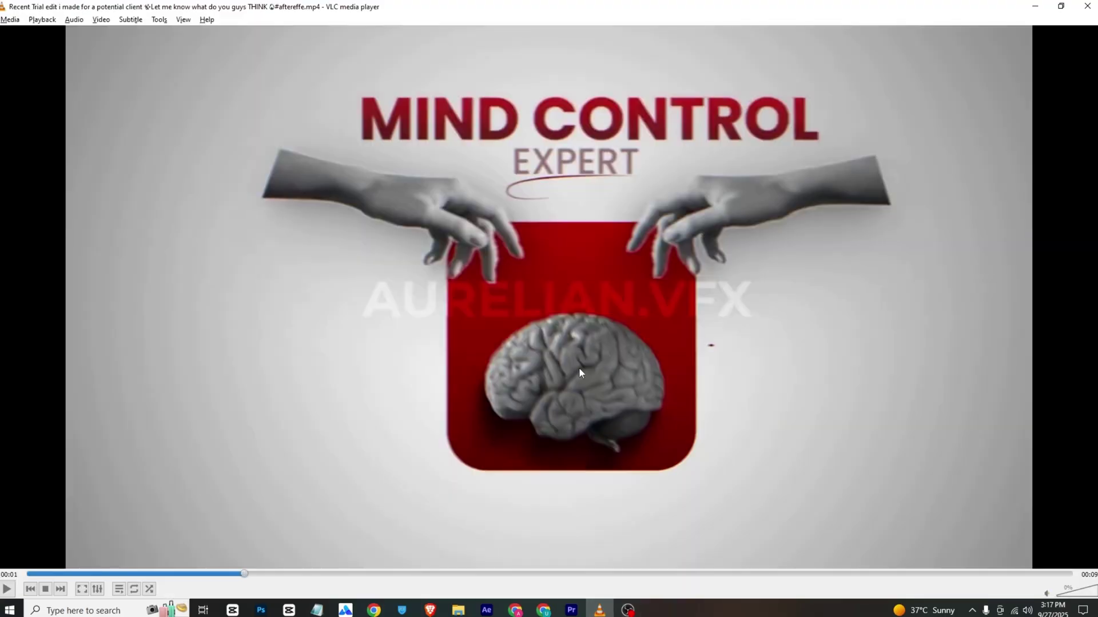
pyautogui.hotkey('alt', 'Tab')
pyautogui.click(21, 55)
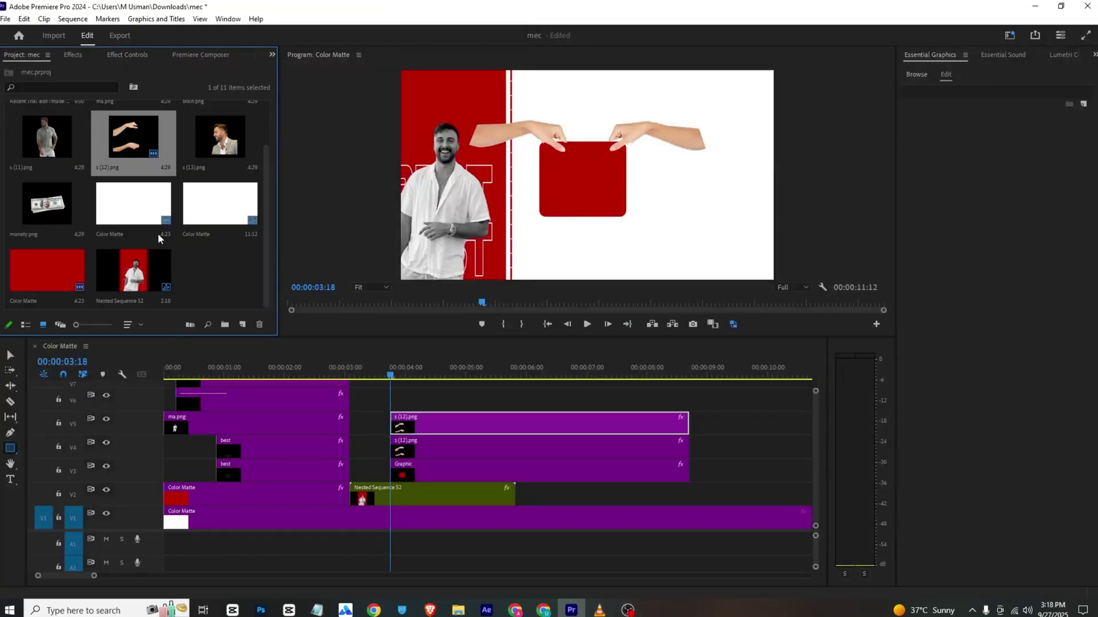
pyautogui.scroll(2, 158, 233)
pyautogui.moveTo(220, 127); pyautogui.dragTo(431, 404)
pyautogui.hotkey('alt', 'Tab')
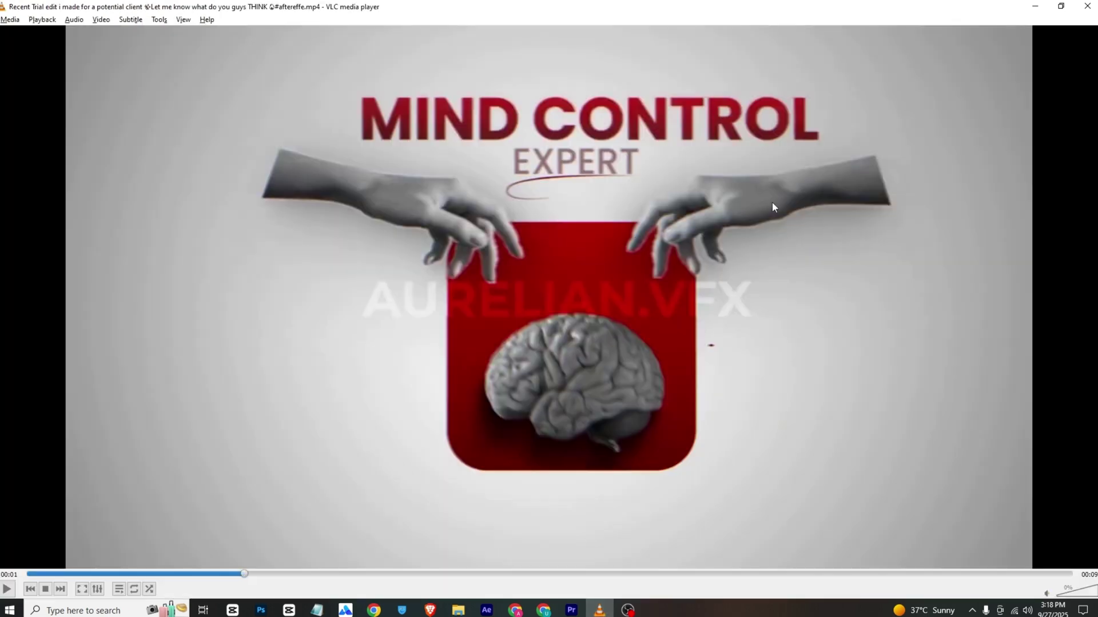
pyautogui.hotkey('alt', 'Tab')
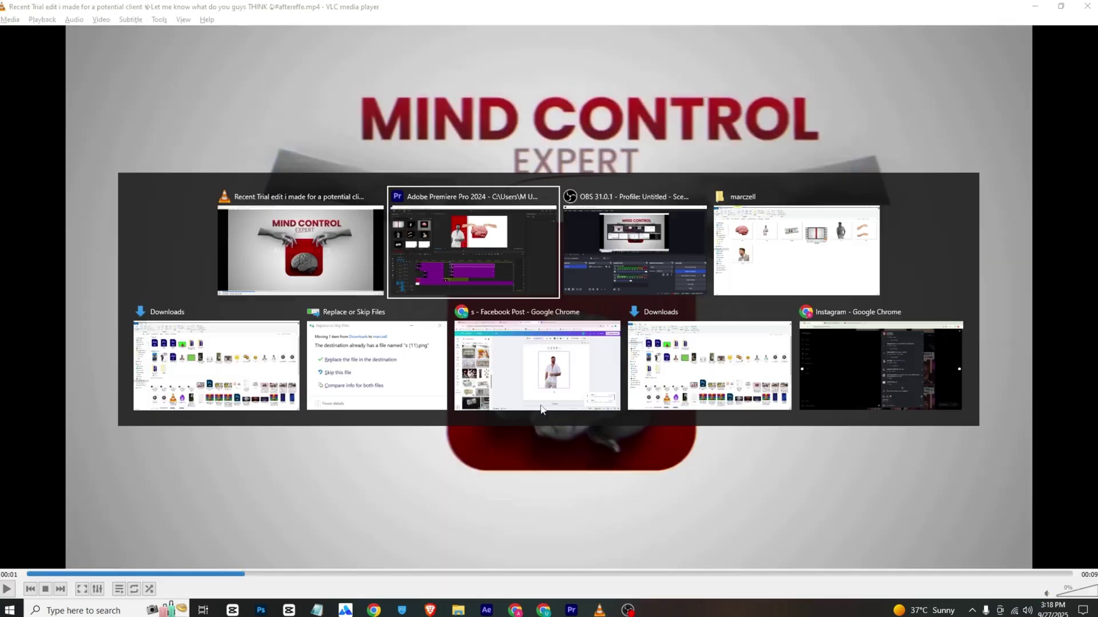
# Apply the Black & White effect to brain.png and both s (12).png hand clips.
pyautogui.click(73, 55)
pyautogui.click(75, 69)
pyautogui.write('black')
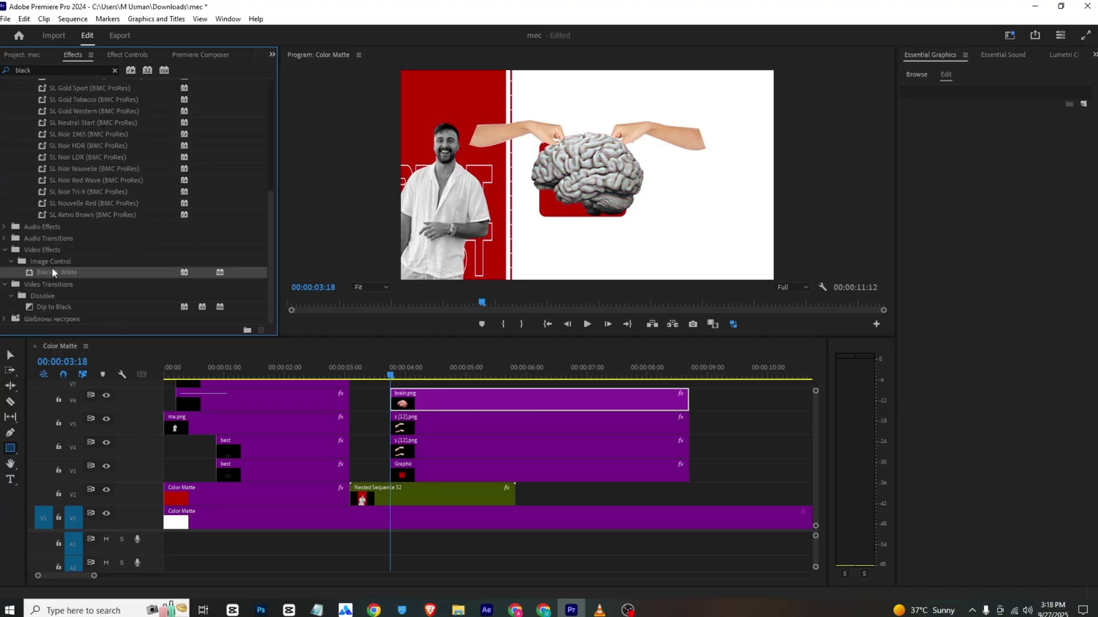
pyautogui.click(417, 421)
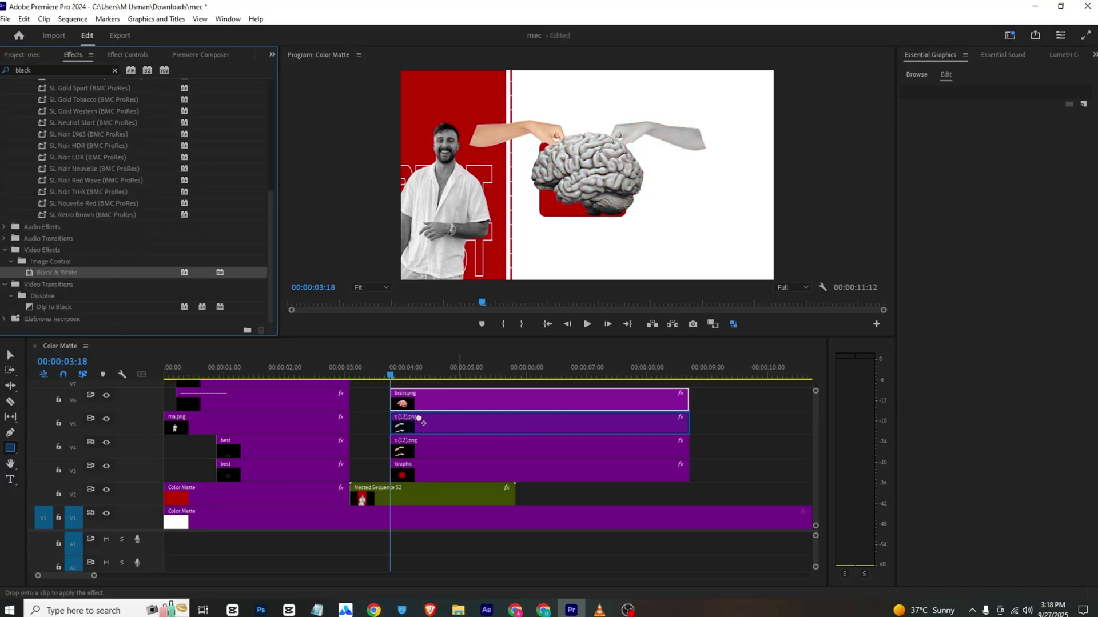
pyautogui.doubleClick(83, 274)
pyautogui.moveTo(146, 319); pyautogui.dragTo(443, 448)
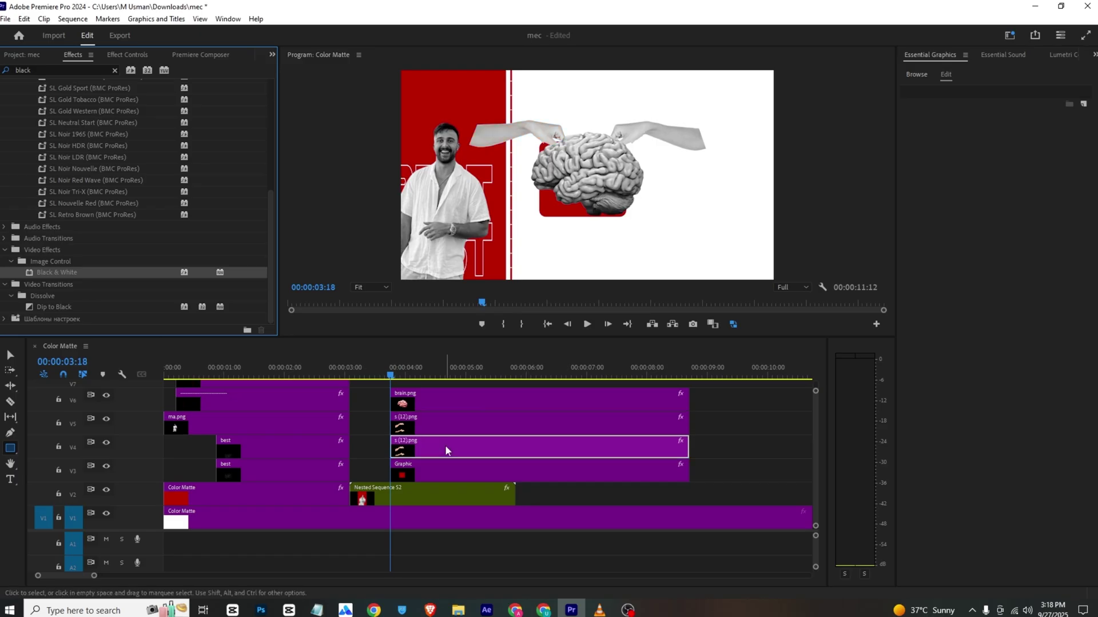
# Set the brain's Scale to 65 and Position to 937, 578 to fit it inside the red rectangle, and save the project.
pyautogui.click(434, 392)
pyautogui.click(138, 55)
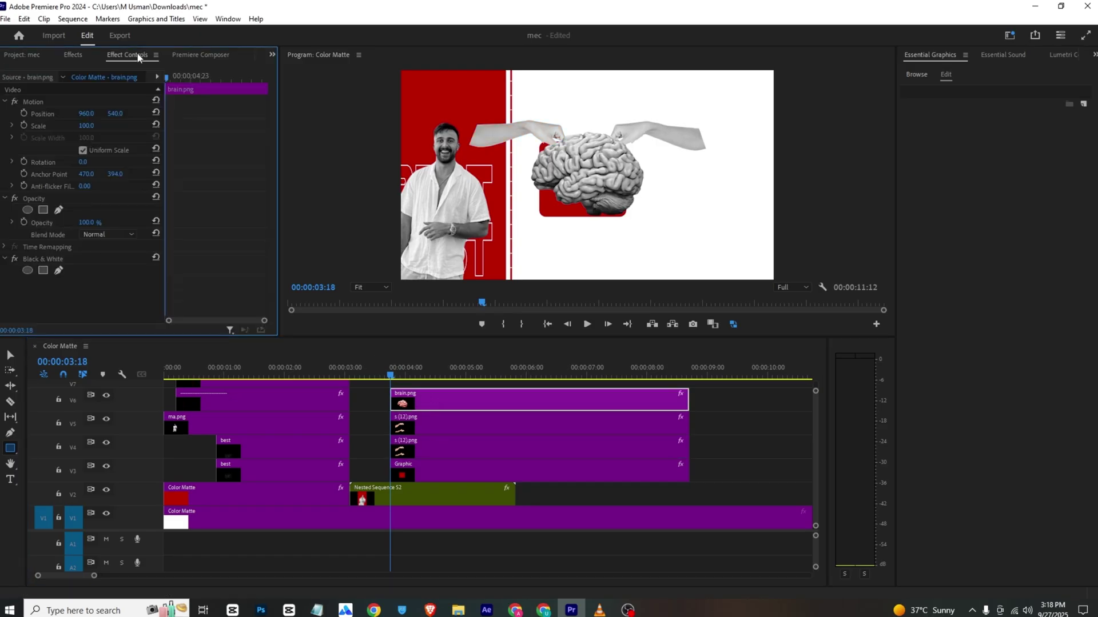
pyautogui.moveTo(92, 125); pyautogui.dragTo(142, 114)
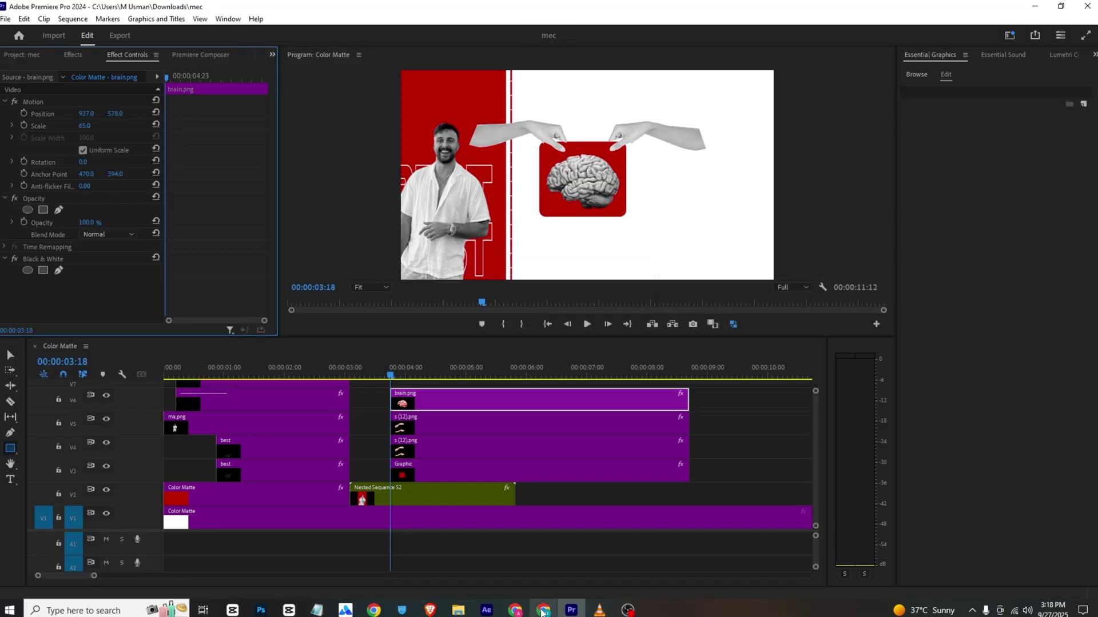
# Following the VLC reference, keyframe brain.png's Position to rise from Y 676 at 00:00:03:18 to Y 578.
pyautogui.click(599, 610)
pyautogui.moveTo(216, 575); pyautogui.dragTo(277, 575)
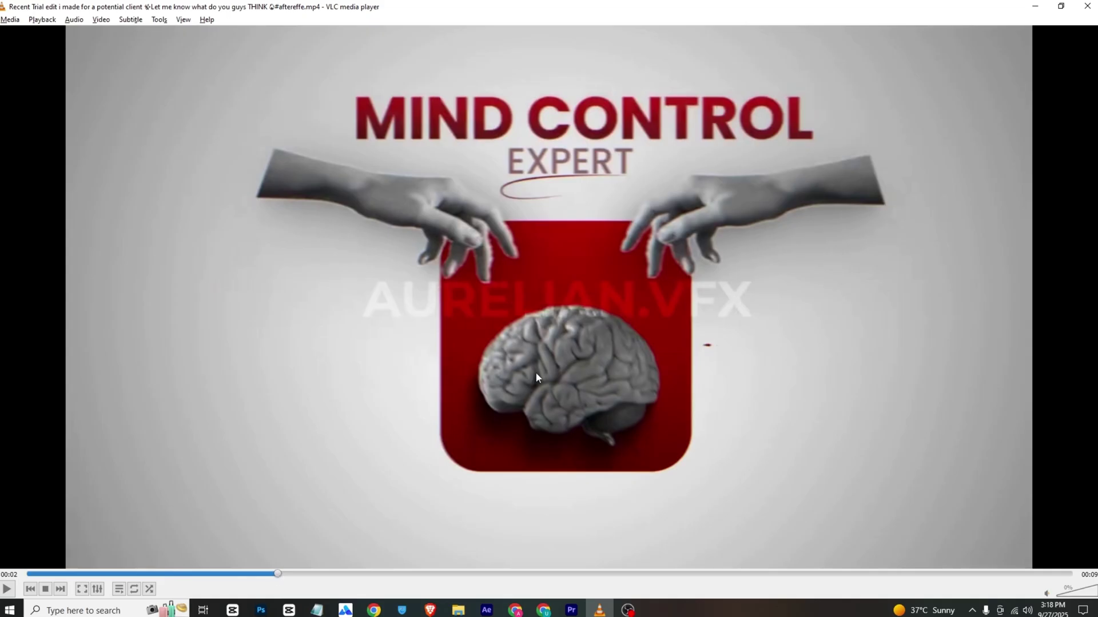
pyautogui.click(571, 610)
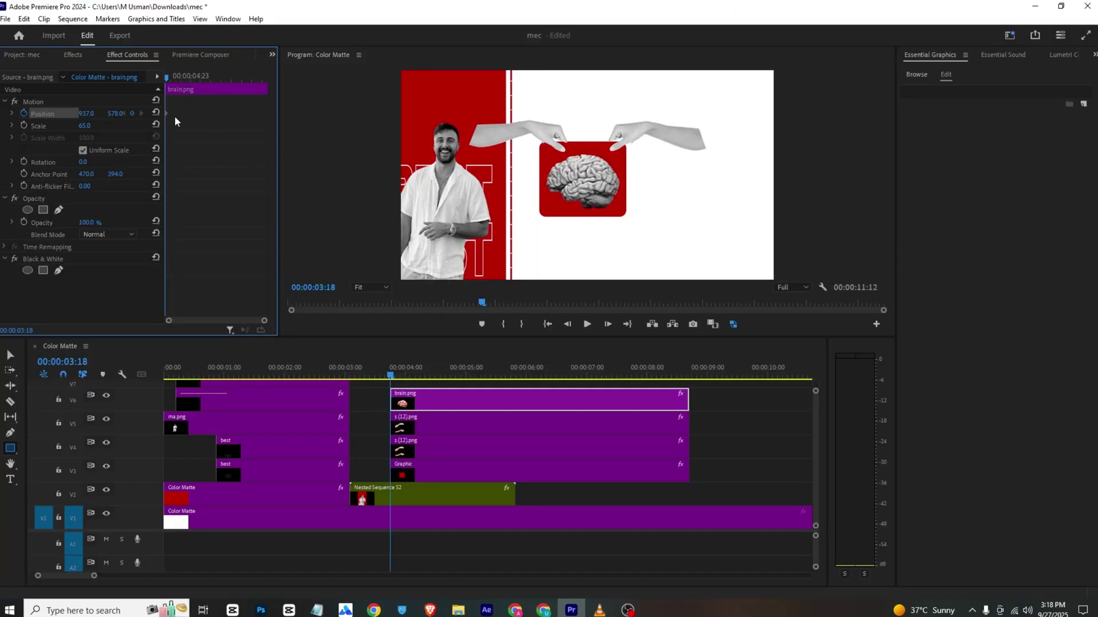
pyautogui.moveTo(167, 112); pyautogui.dragTo(228, 113)
pyautogui.moveTo(115, 113); pyautogui.dragTo(137, 113)
pyautogui.moveTo(116, 113); pyautogui.dragTo(120, 114)
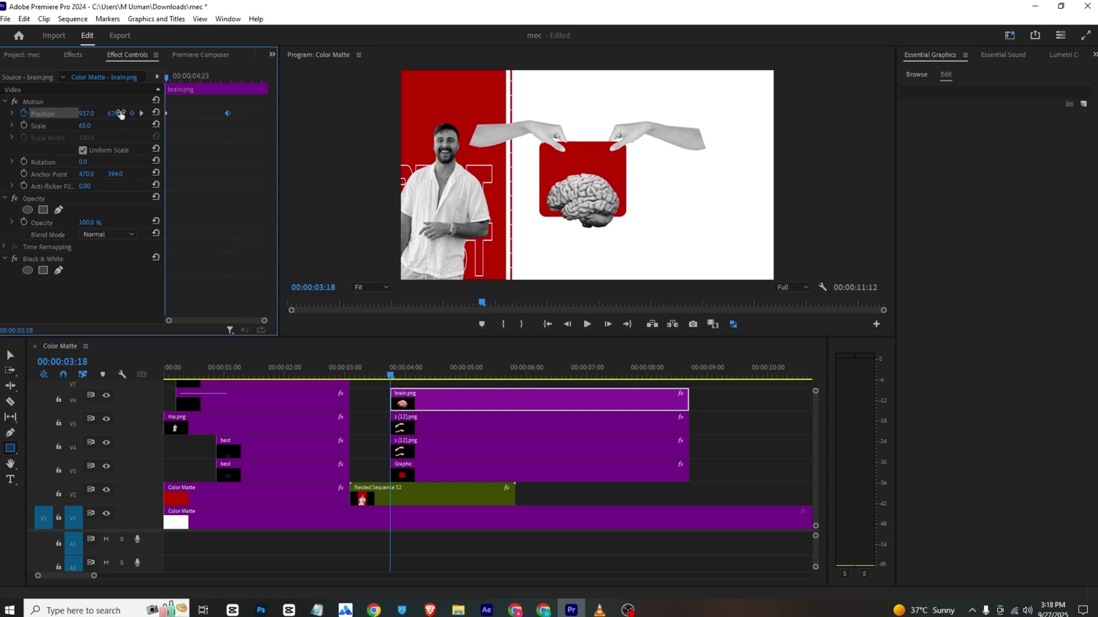
# Fade brain.png in with Opacity keyframes timed to match its Position keyframes, and preview the animation.
pyautogui.click(24, 223)
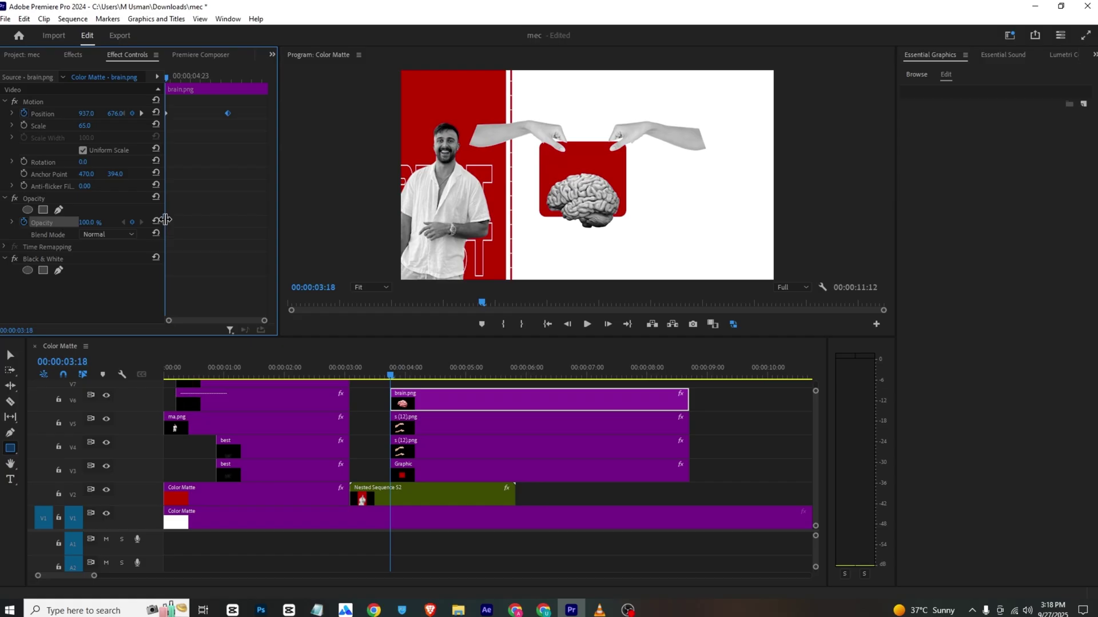
pyautogui.moveTo(165, 222); pyautogui.dragTo(228, 222)
pyautogui.press('space')
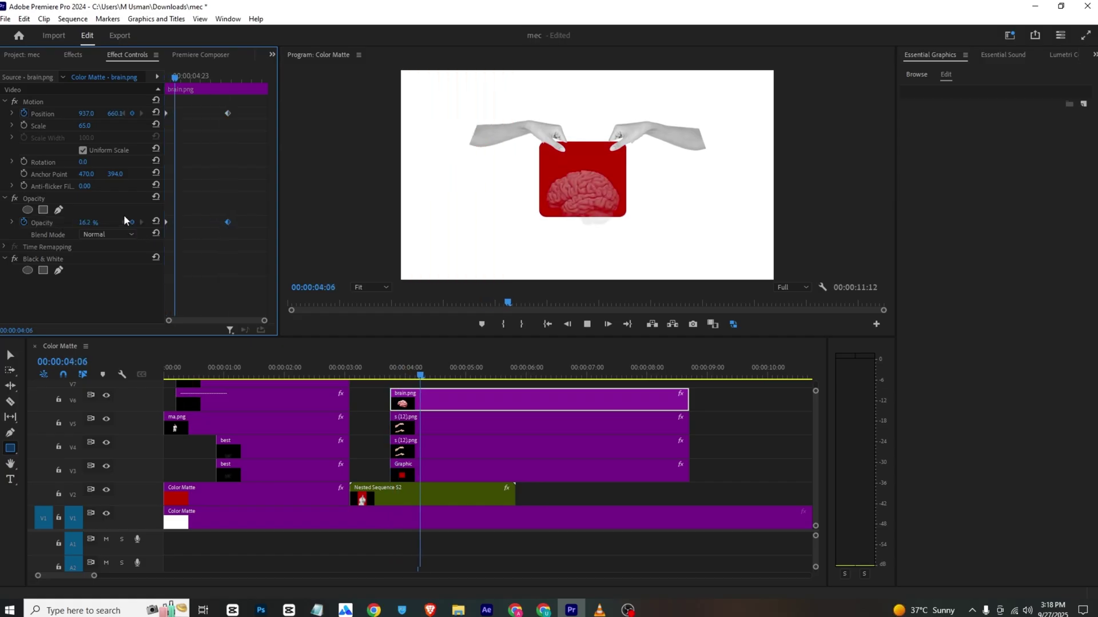
pyautogui.press('space')
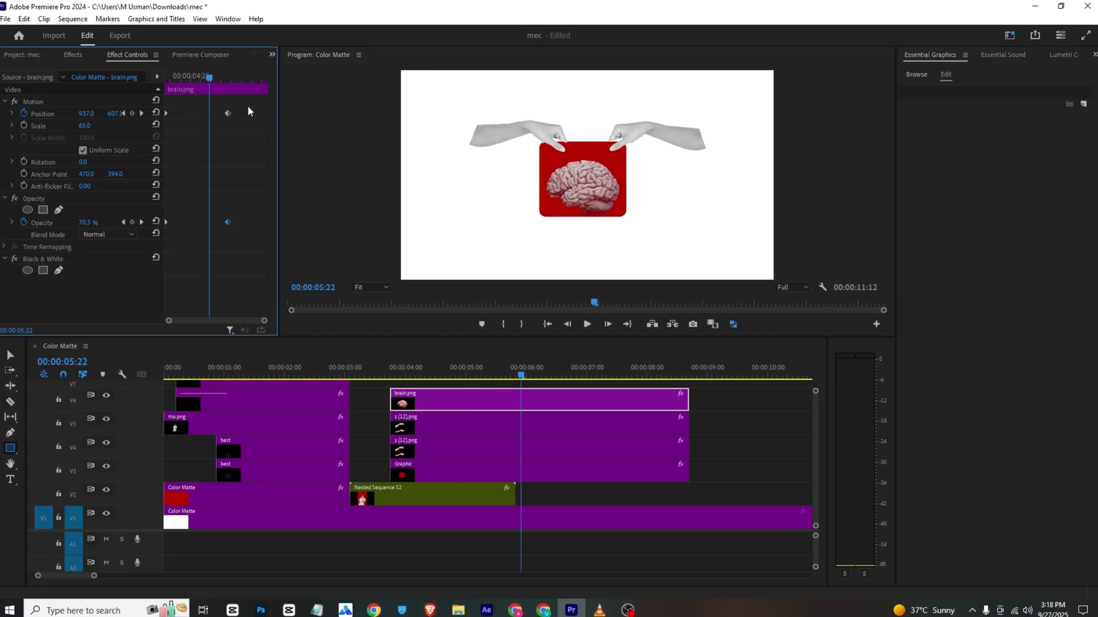
# Apply temporal easing to all of brain.png's Position and Opacity keyframes.
pyautogui.moveTo(246, 111); pyautogui.dragTo(193, 227)
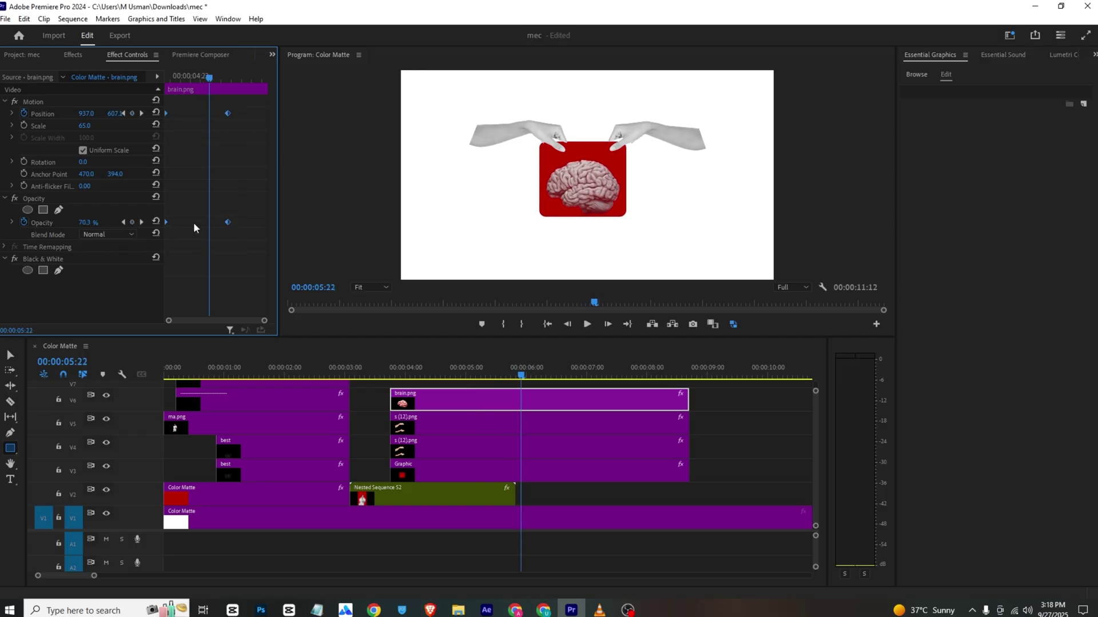
pyautogui.rightClick(227, 224)
pyautogui.moveTo(309, 320)
pyautogui.click(372, 387)
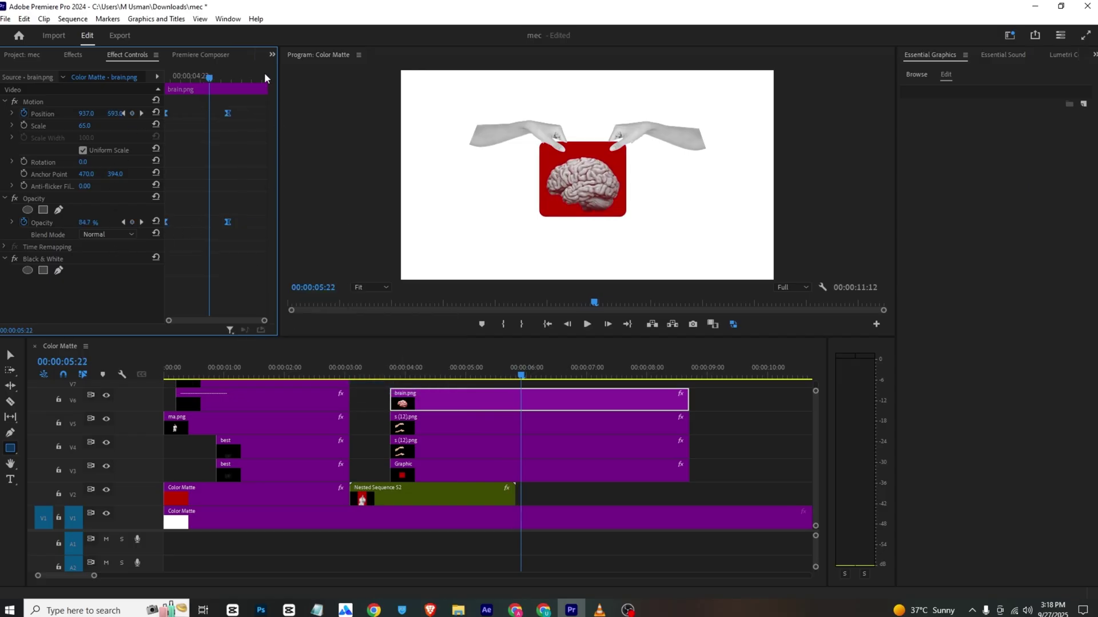
# Move brain.png's ending Position and Opacity keyframes earlier to speed up the entrance, and play it back.
pyautogui.moveTo(241, 103); pyautogui.dragTo(216, 231)
pyautogui.moveTo(228, 222); pyautogui.dragTo(198, 222)
pyautogui.moveTo(198, 78); pyautogui.dragTo(120, 74)
pyautogui.press('space')
pyautogui.press('space')
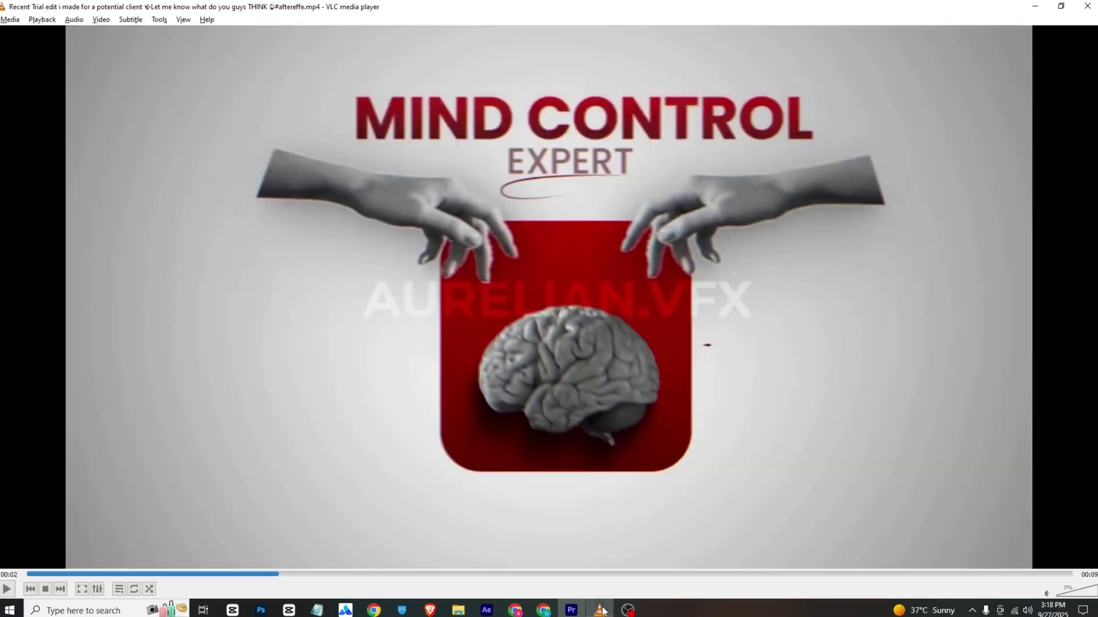
# Check the title in the VLC reference and add a "mind control" text layer to the brain scene.
pyautogui.click(600, 610)
pyautogui.moveTo(226, 575); pyautogui.dragTo(213, 575)
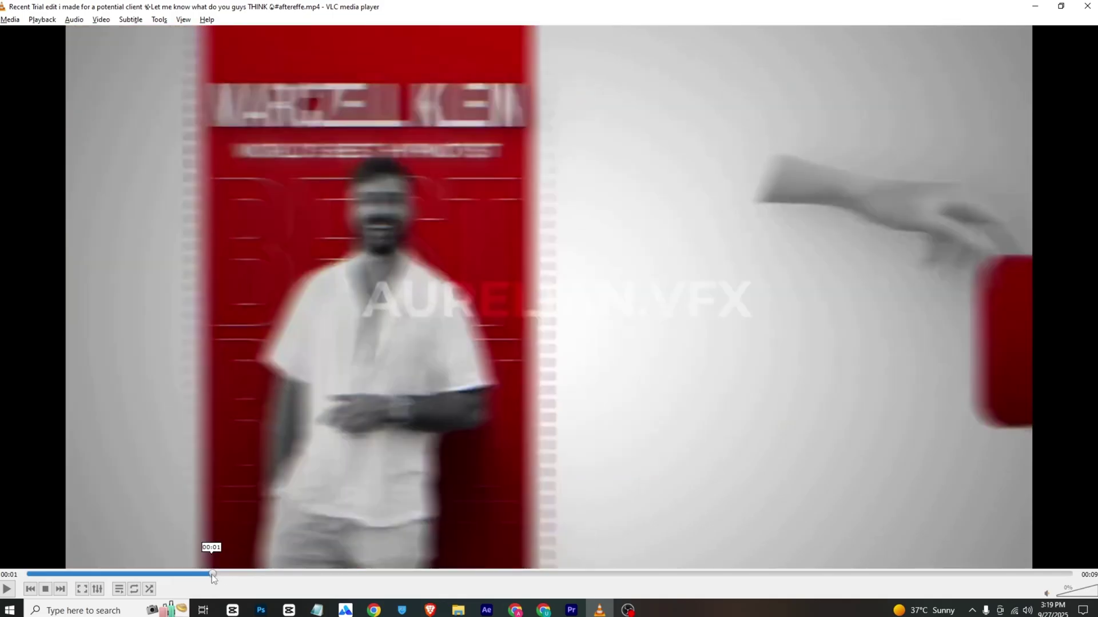
pyautogui.press('space')
pyautogui.press('space')
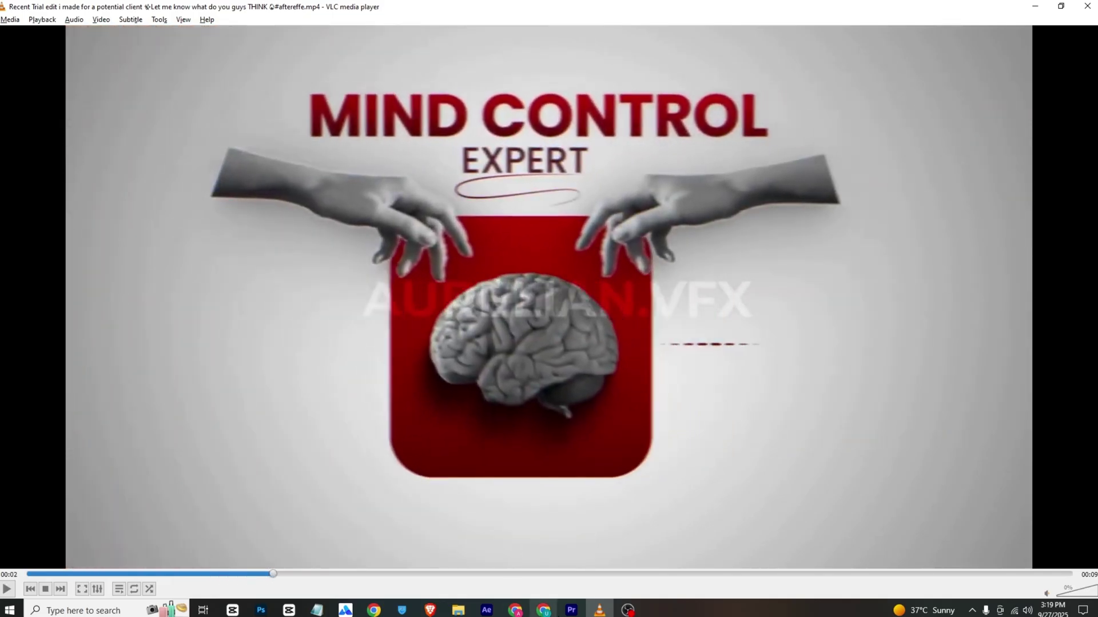
pyautogui.click(571, 610)
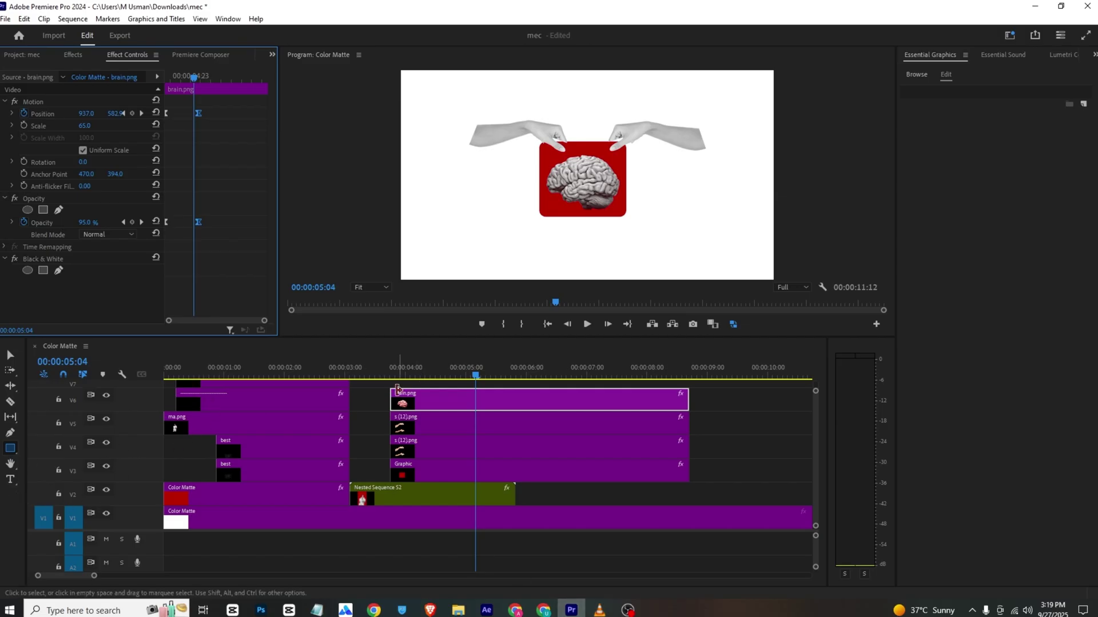
pyautogui.click(370, 400)
pyautogui.click(10, 479)
pyautogui.click(490, 146)
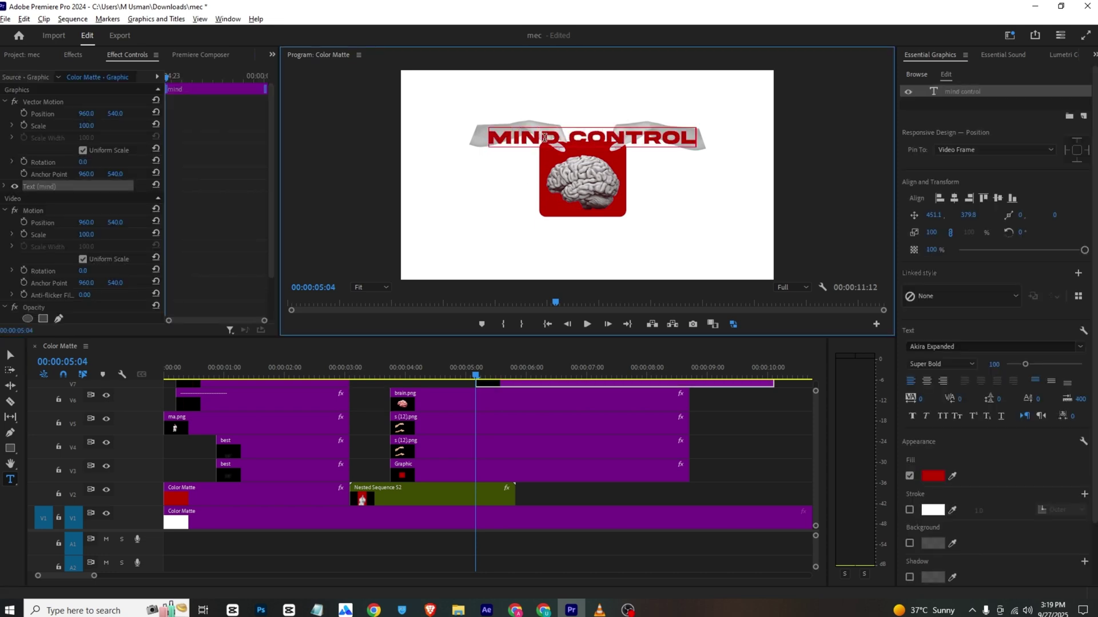
# Set the title's font to Heavitas, Scale to 154 and Position to 1091, 442, and align its V7 clip with brain.png.
pyautogui.tripleClick(544, 138)
pyautogui.click(973, 344)
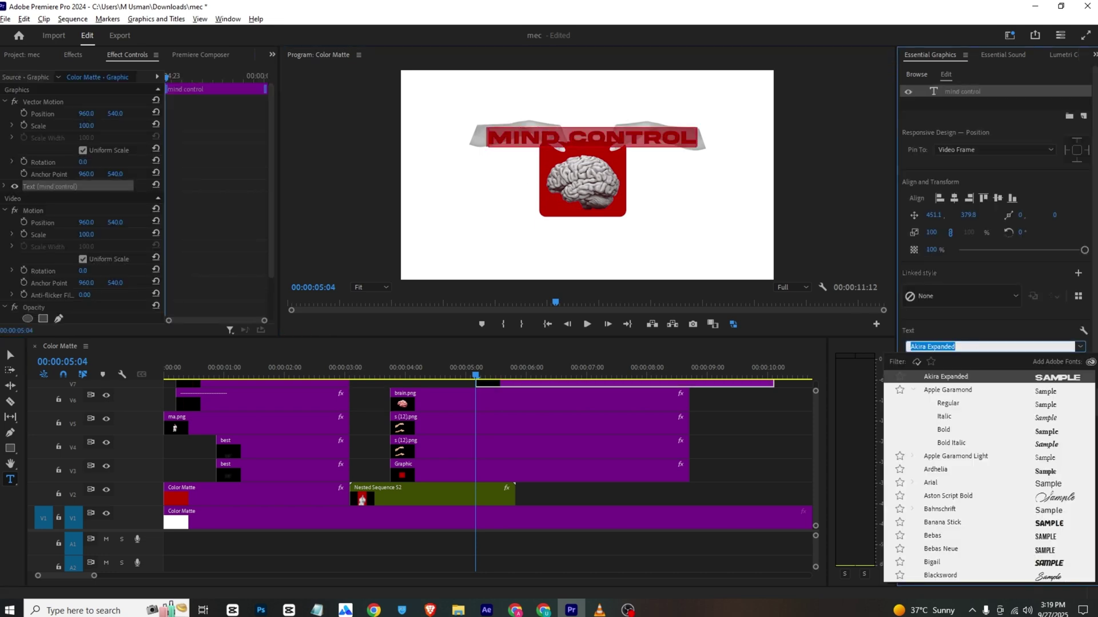
pyautogui.scroll(-12, 989, 474)
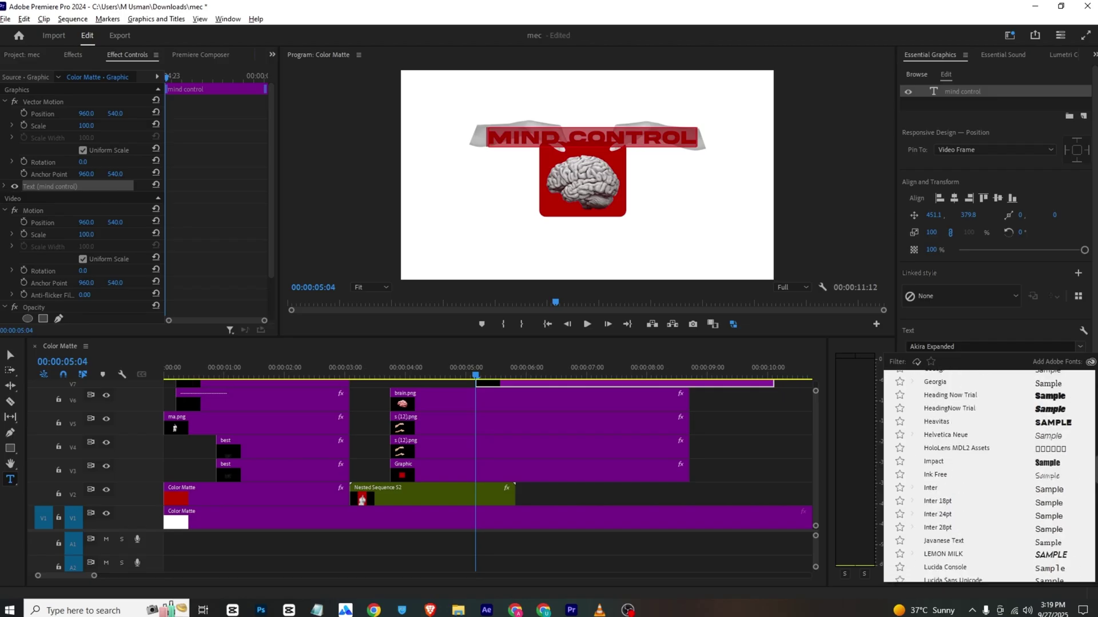
pyautogui.click(1022, 424)
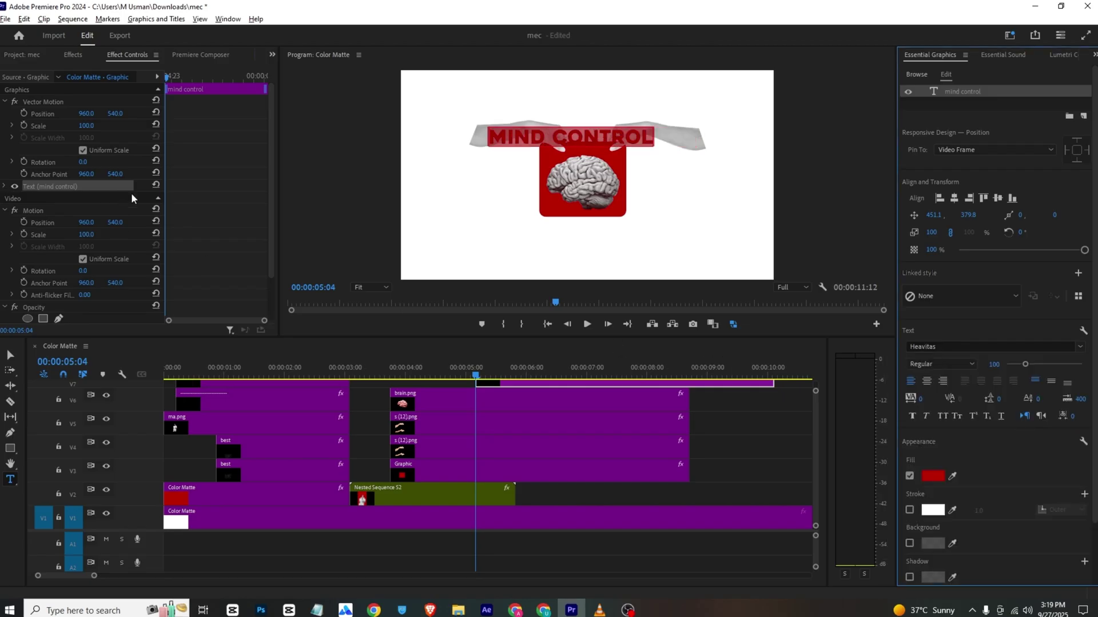
pyautogui.moveTo(86, 113); pyautogui.dragTo(131, 115)
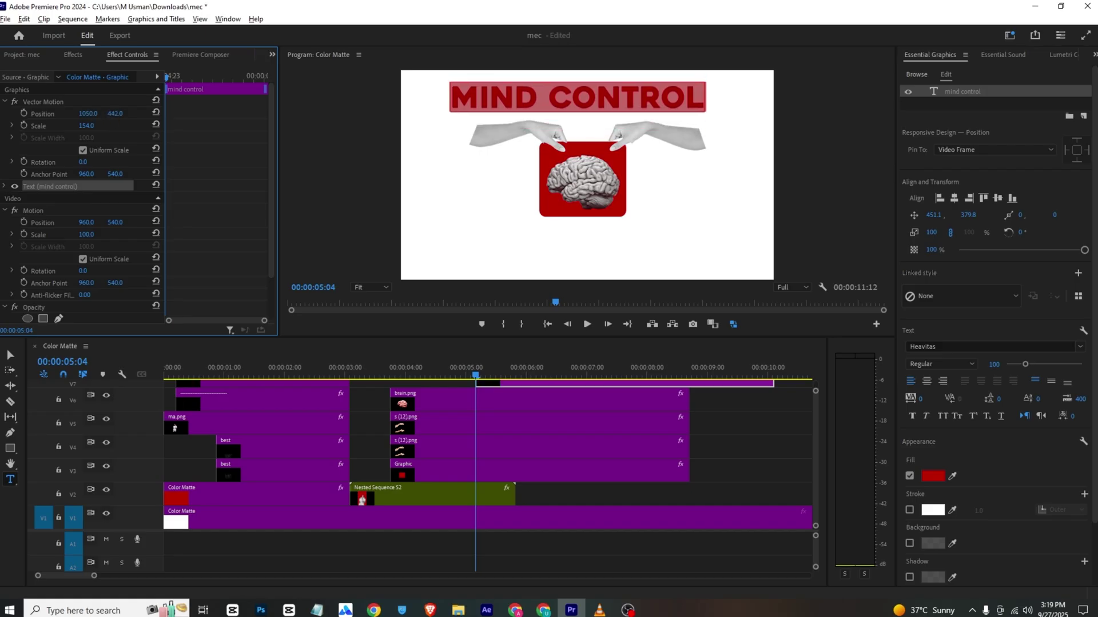
pyautogui.click(398, 384)
pyautogui.moveTo(394, 365); pyautogui.dragTo(473, 375)
# Try to nest the brain, both hands and the red rectangle graphic without the title clip.
pyautogui.moveTo(723, 384)
pyautogui.mouseDown()
pyautogui.moveTo(515, 428)
pyautogui.moveTo(515, 466)
pyautogui.mouseUp()
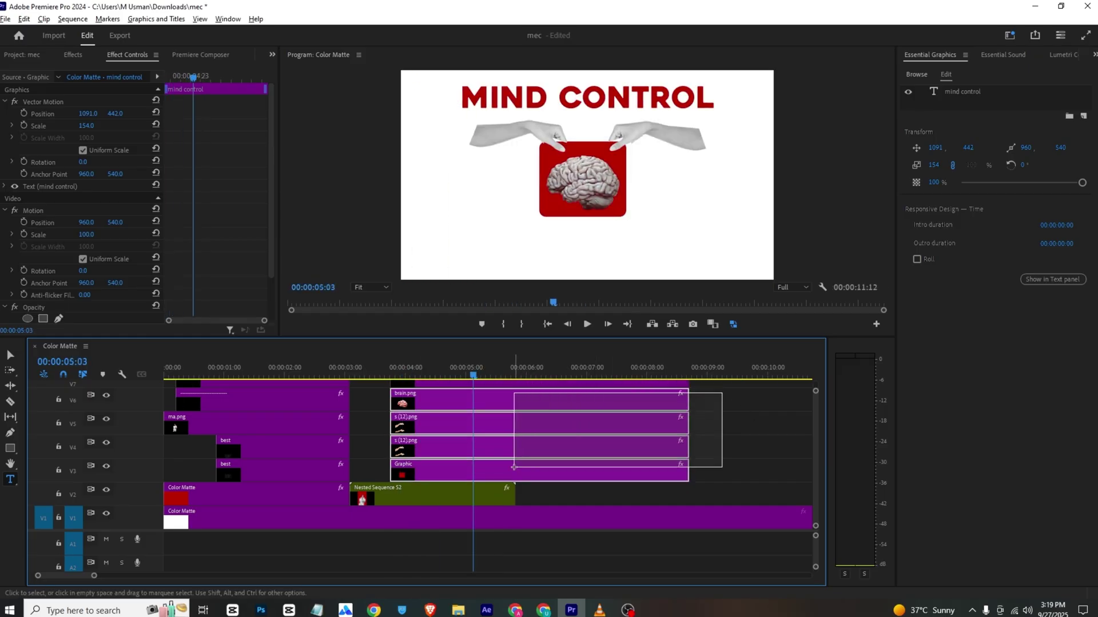
pyautogui.rightClick(515, 466)
pyautogui.click(543, 342)
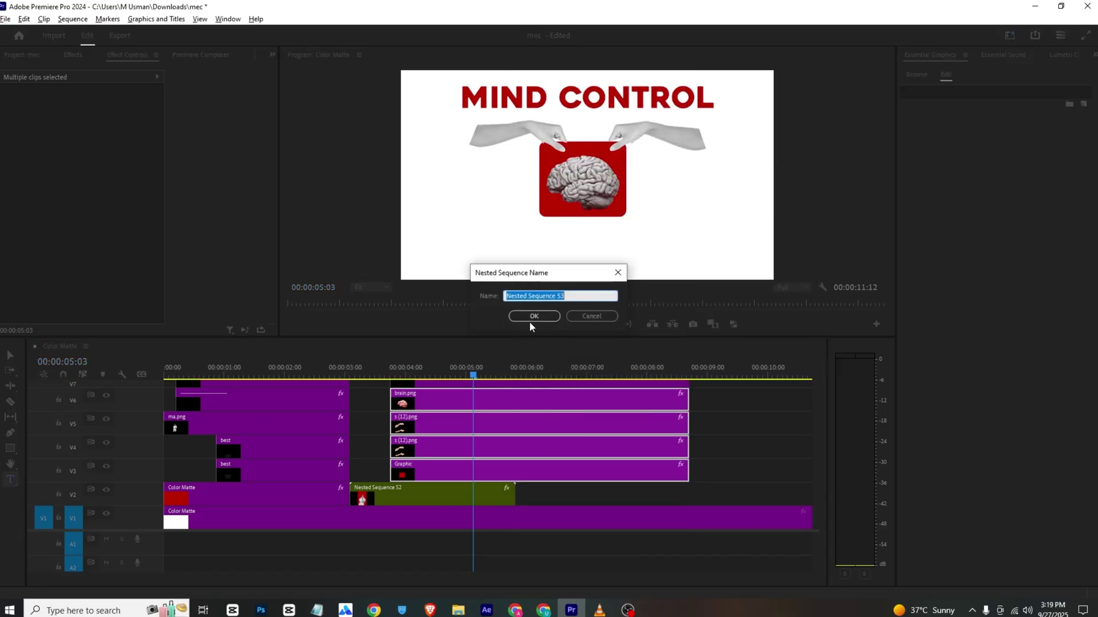
pyautogui.click(529, 322)
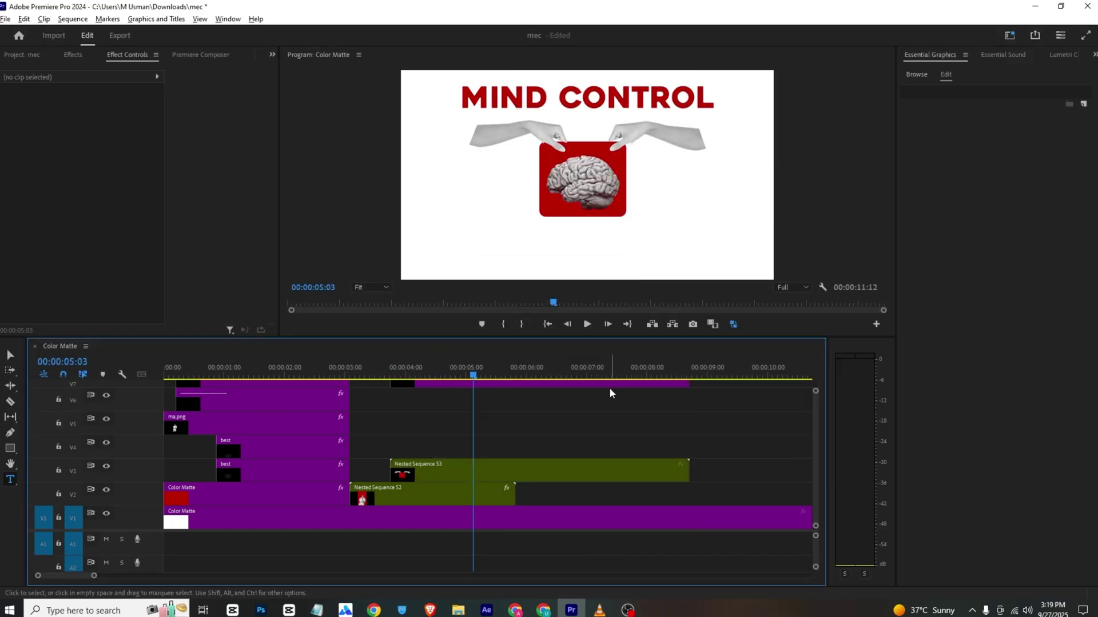
pyautogui.hotkey('ctrl', 'z')
# Nest the mind control title, brain.png, both hand clips and the red rectangle graphic into one sequence.
pyautogui.moveTo(816, 391); pyautogui.dragTo(815, 384)
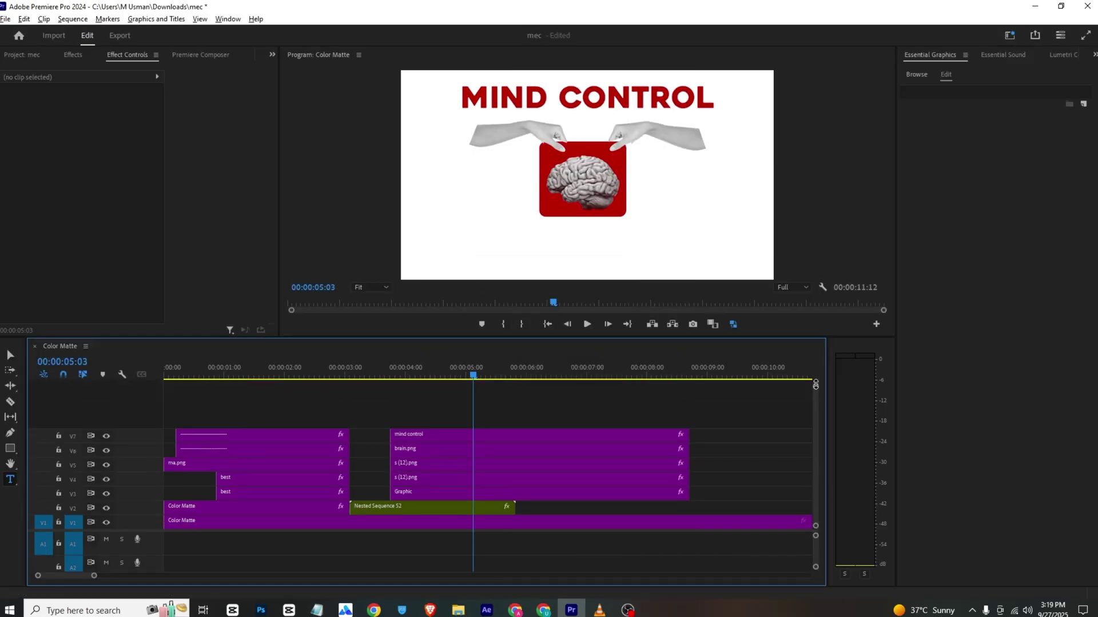
pyautogui.moveTo(686, 347); pyautogui.dragTo(642, 496)
pyautogui.rightClick(662, 354)
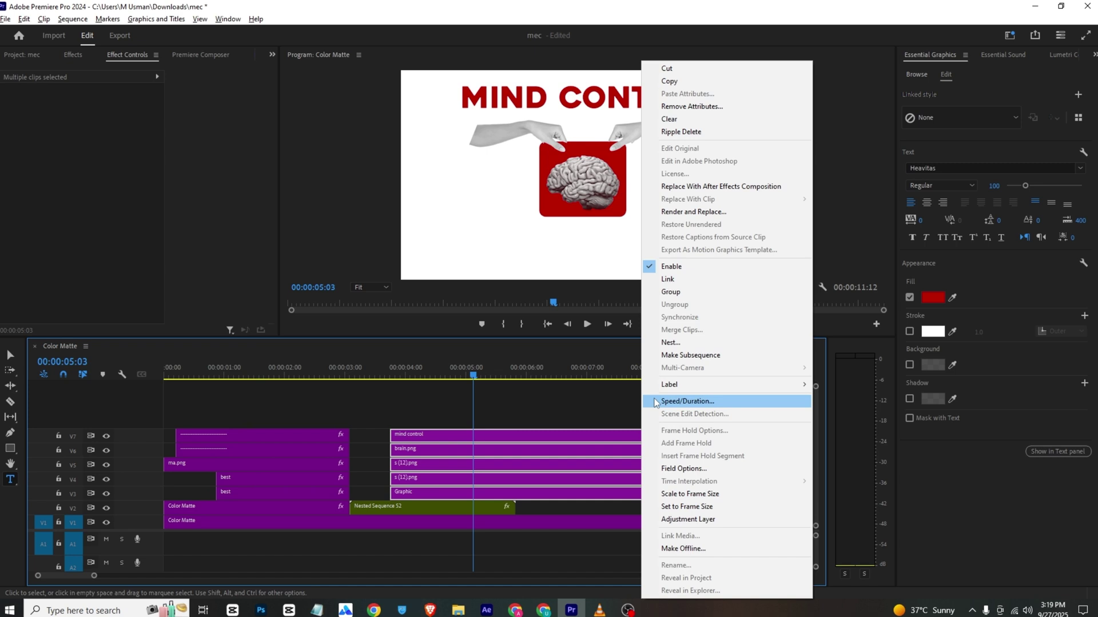
pyautogui.click(670, 343)
pyautogui.click(524, 314)
# Move the new nested sequence on V3 to start at 00:00:03:08.
pyautogui.click(396, 376)
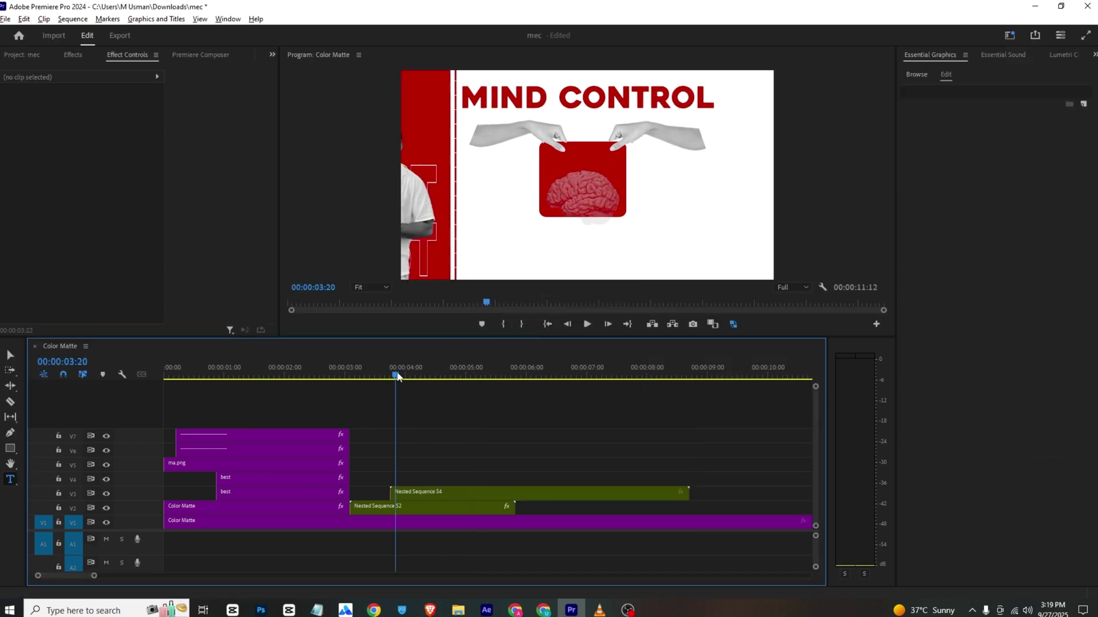
pyautogui.moveTo(398, 377); pyautogui.dragTo(366, 377)
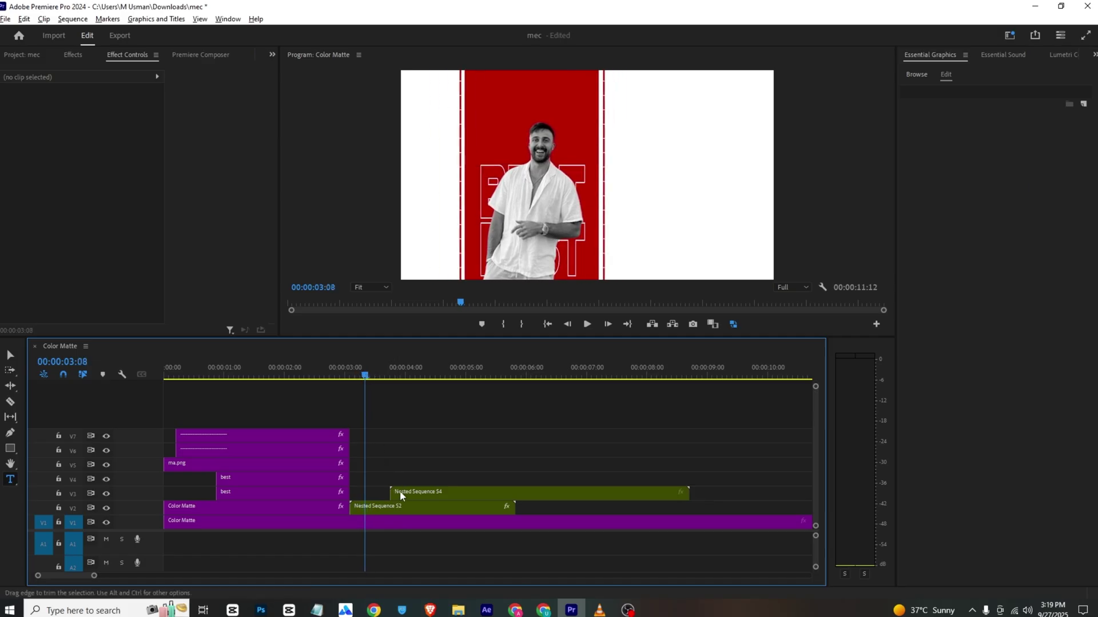
pyautogui.moveTo(399, 491); pyautogui.dragTo(380, 495)
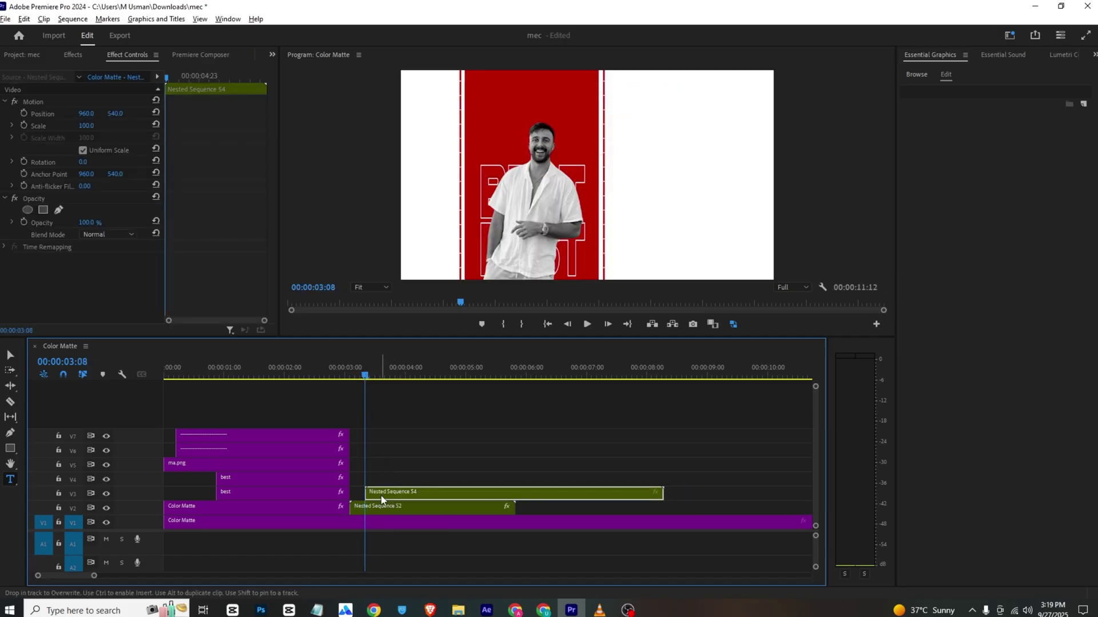
# Keyframe the nested scene's Position at 2610, 540 and Scale at 86 at its start, placing it off-screen.
pyautogui.click(23, 114)
pyautogui.click(24, 126)
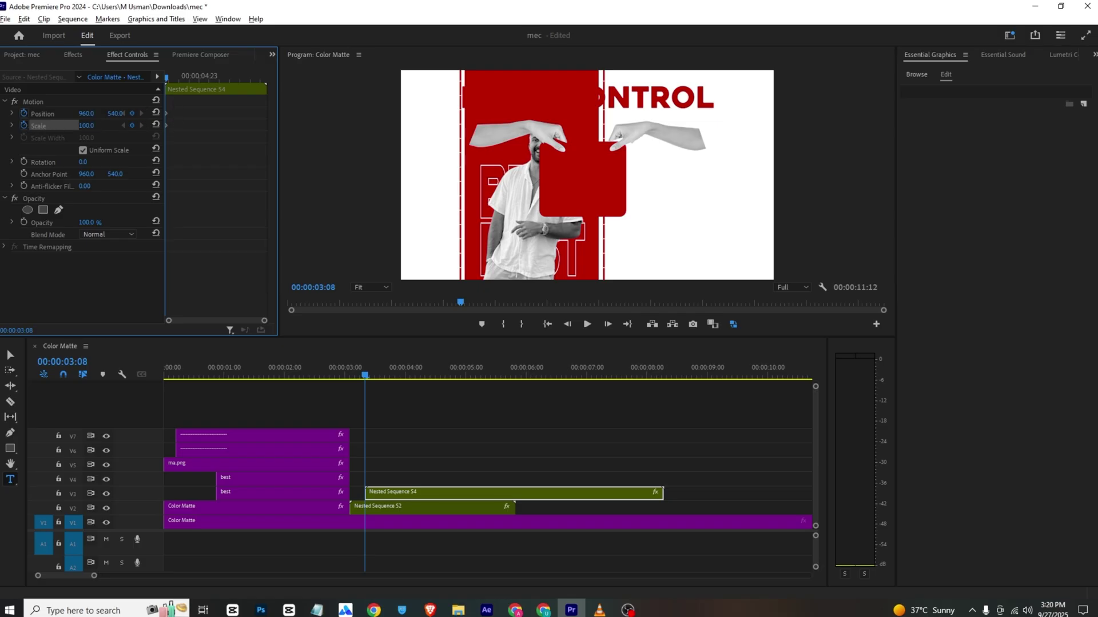
pyautogui.moveTo(86, 125)
pyautogui.mouseDown()
pyautogui.moveTo(80, 113)
pyautogui.moveTo(55, 112)
pyautogui.moveTo(91, 112)
pyautogui.mouseUp()
# At 00:00:04:14, keyframe the nested scene's Position at 965, 589 and Scale at 108, and save the project.
pyautogui.moveTo(173, 77)
pyautogui.mouseDown()
pyautogui.moveTo(201, 74)
pyautogui.moveTo(191, 80)
pyautogui.mouseUp()
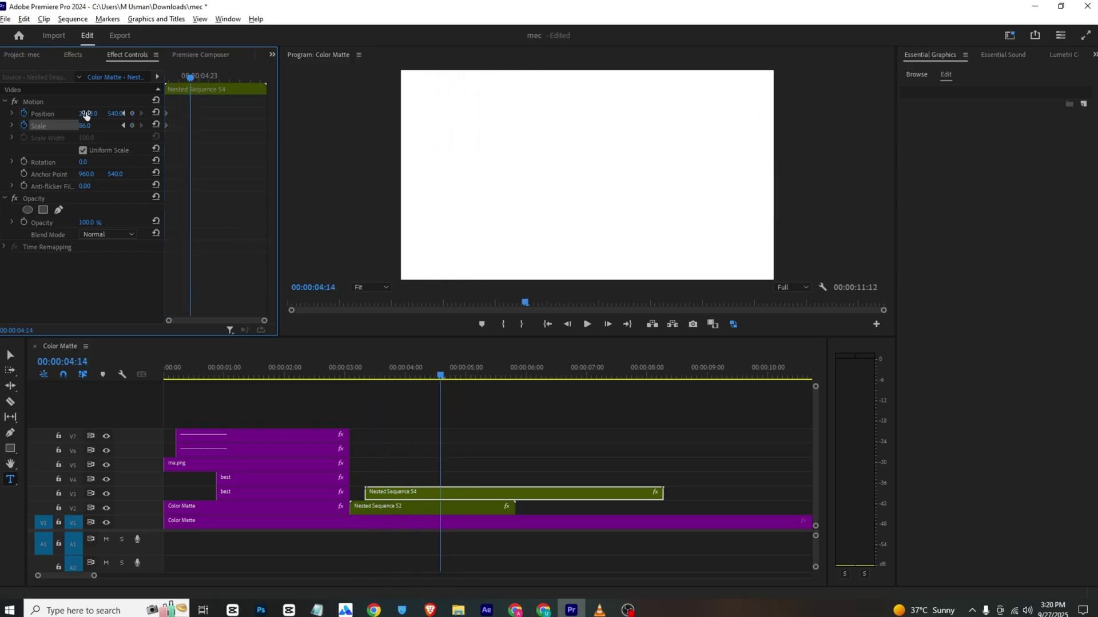
pyautogui.moveTo(87, 113)
pyautogui.mouseDown()
pyautogui.moveTo(66, 113)
pyautogui.moveTo(112, 113)
pyautogui.moveTo(86, 114)
pyautogui.moveTo(96, 125)
pyautogui.mouseUp()
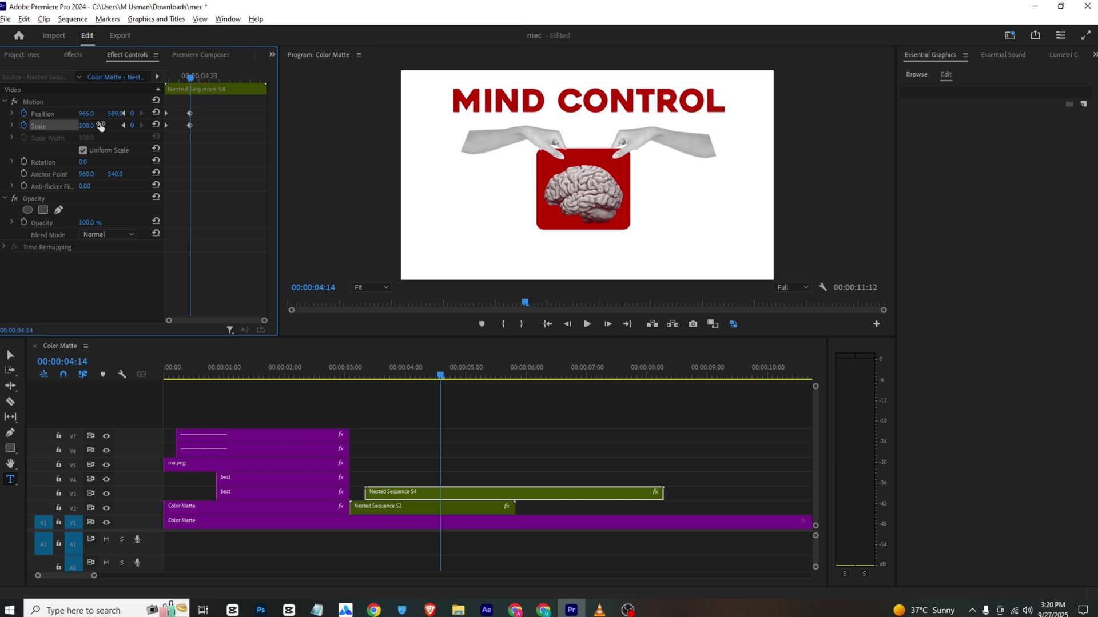
pyautogui.hotkey('ctrl', 's')
# Preview the slide-in from 00:00:03:02 and apply temporal easing to the nested scene's Position and Scale keyframes.
pyautogui.click(351, 377)
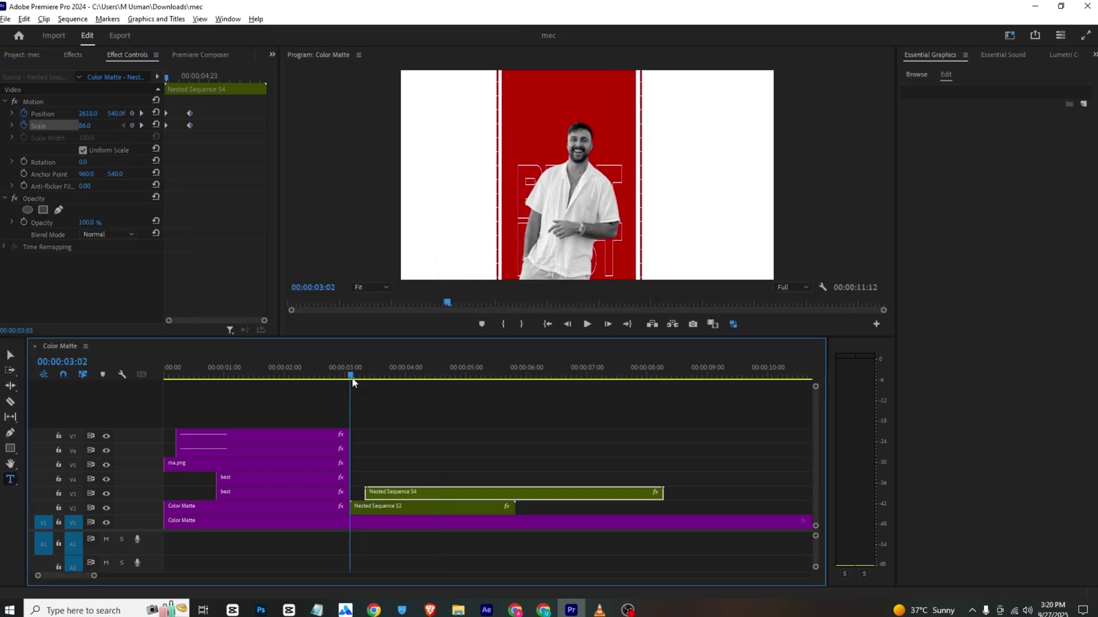
pyautogui.press('space')
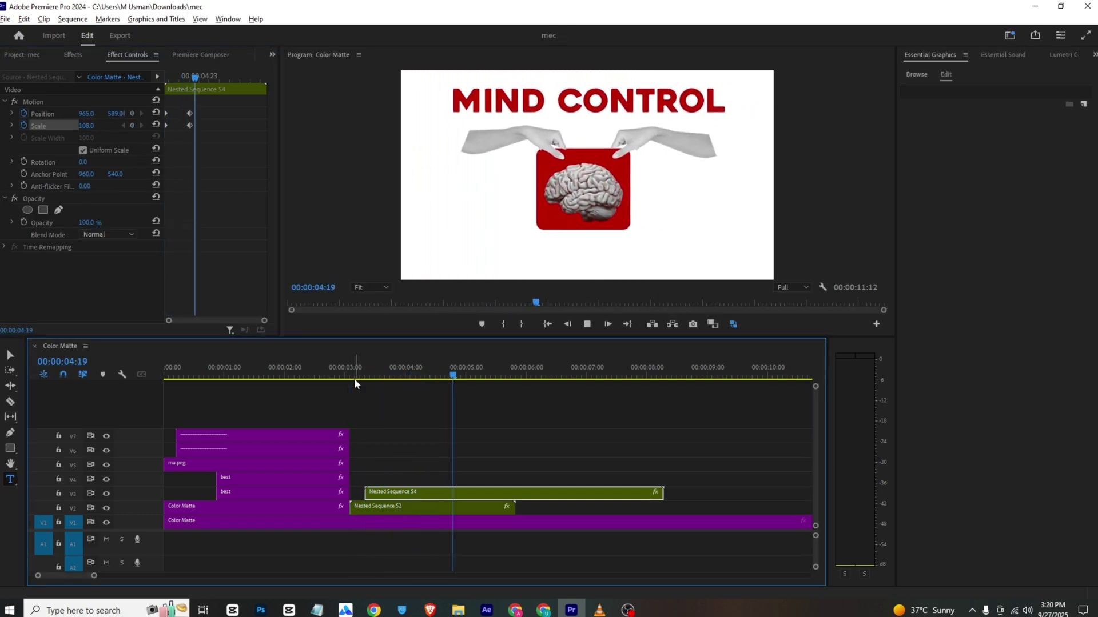
pyautogui.press('space')
pyautogui.moveTo(227, 115); pyautogui.dragTo(160, 130)
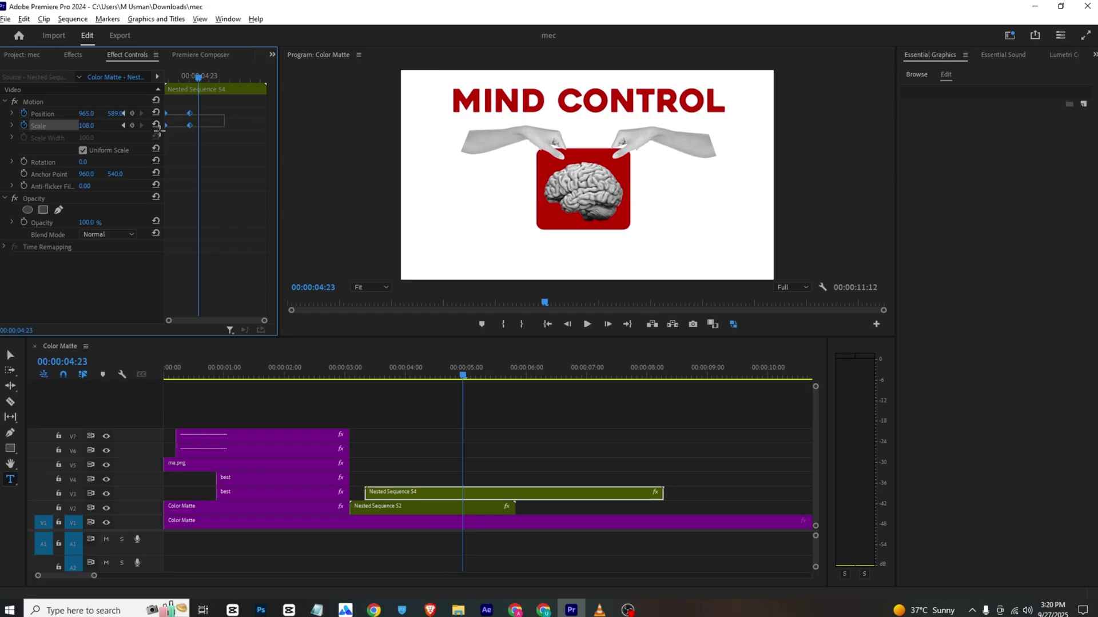
pyautogui.rightClick(189, 117)
pyautogui.moveTo(252, 210)
pyautogui.click(346, 278)
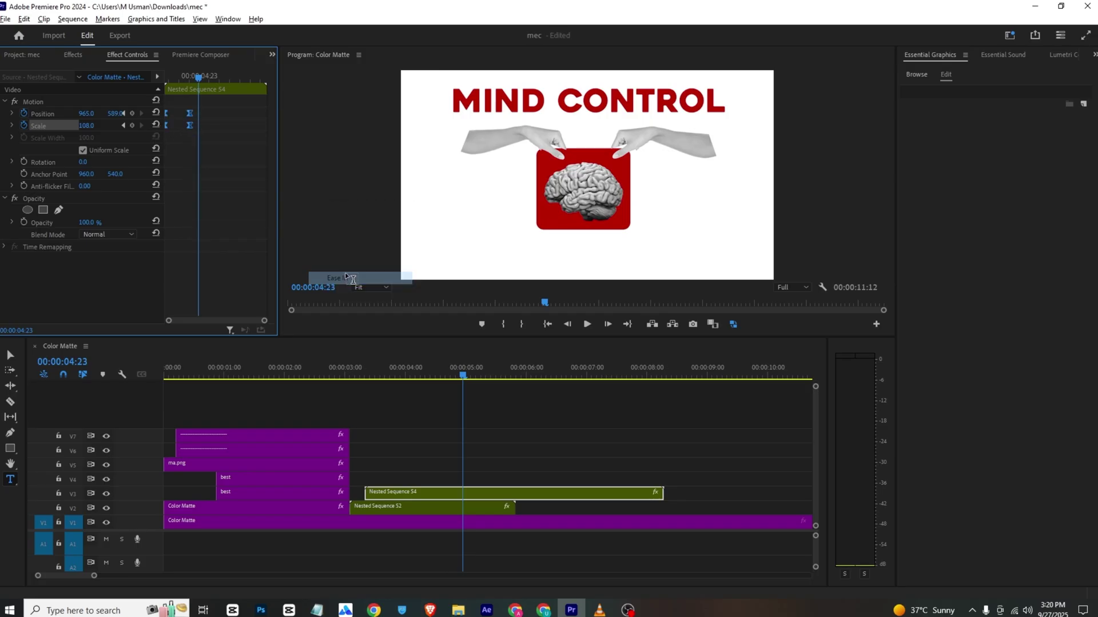
# Reshape the nested scene's Position velocity curve to peak early and slow down toward the end, and save the project.
pyautogui.click(12, 114)
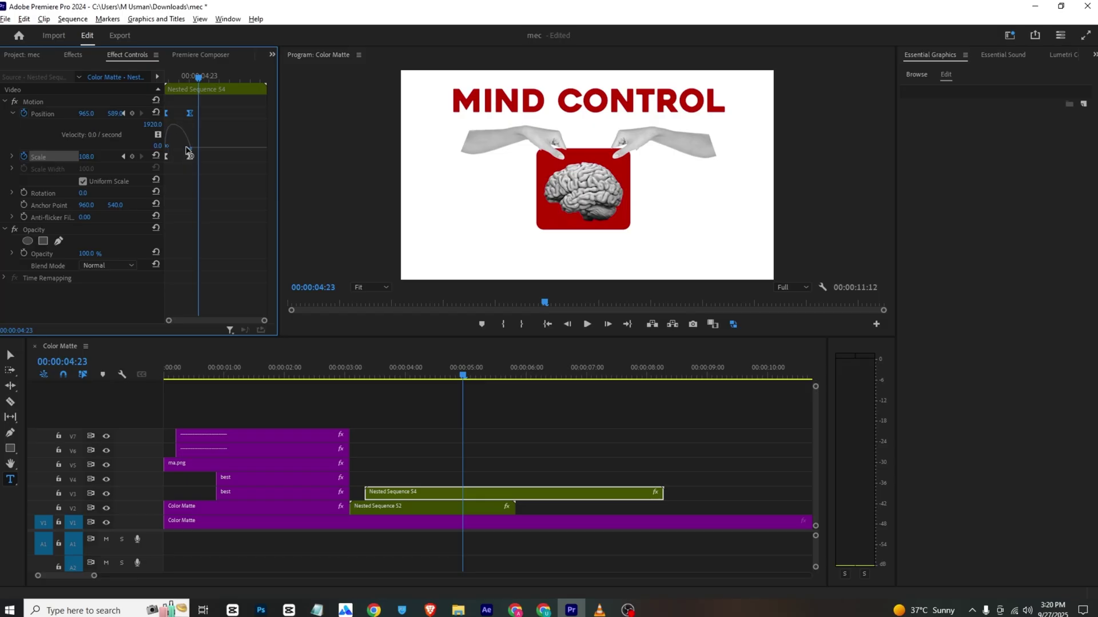
pyautogui.moveTo(174, 74); pyautogui.dragTo(193, 131)
pyautogui.hotkey('ctrl', 's')
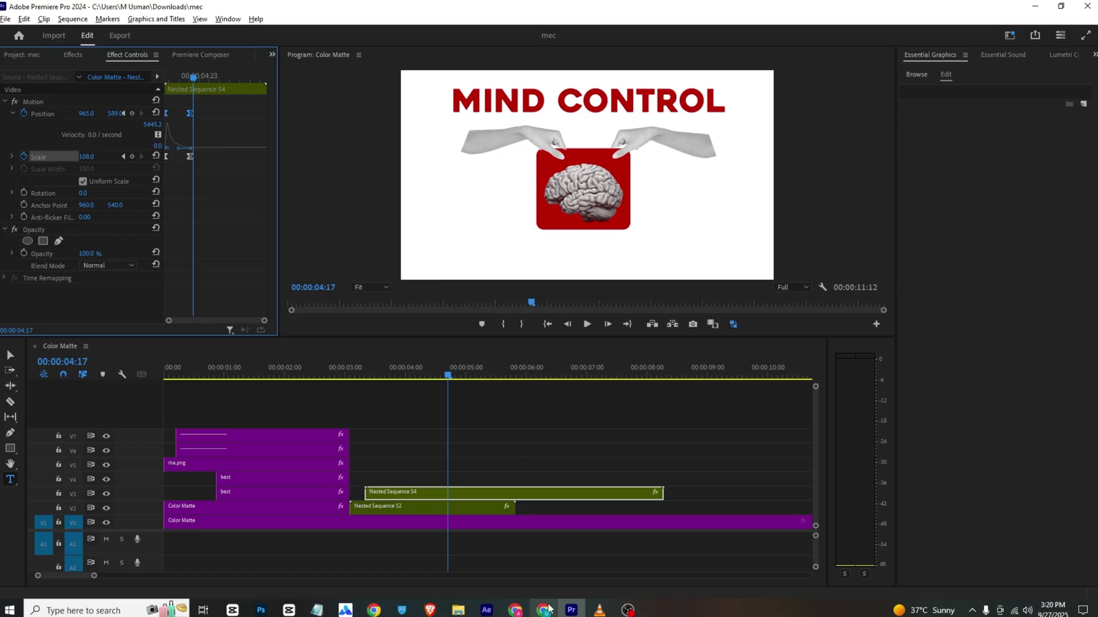
# Switch to VLC and examine how the reference video slides from the brain scene to the MILLIONAIRE scene, and return to Premiere Pro.
pyautogui.click(599, 610)
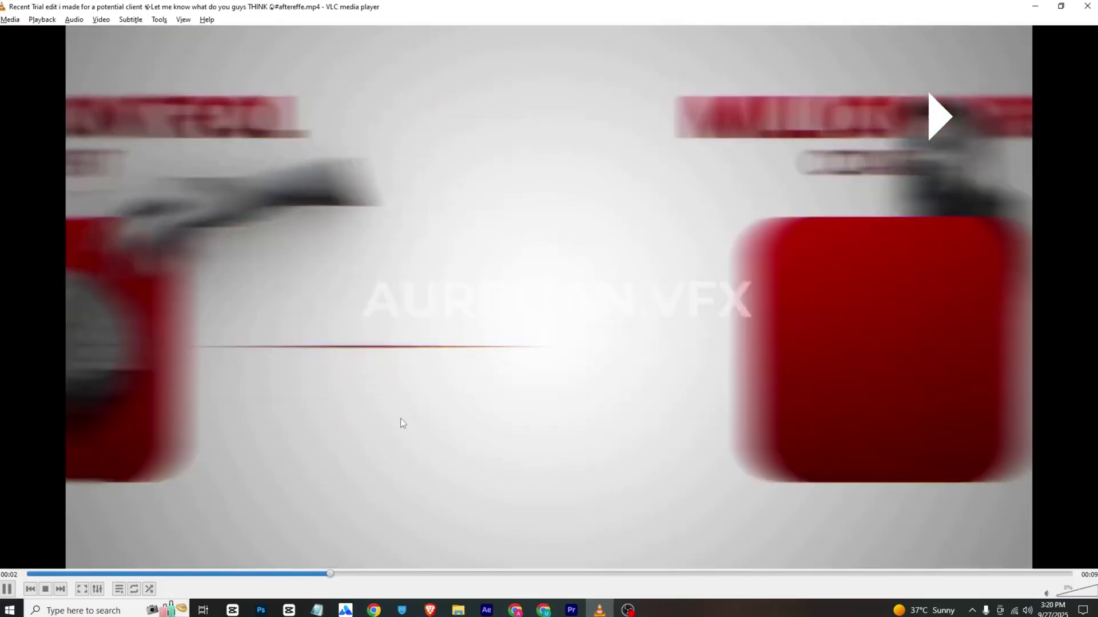
pyautogui.press('space')
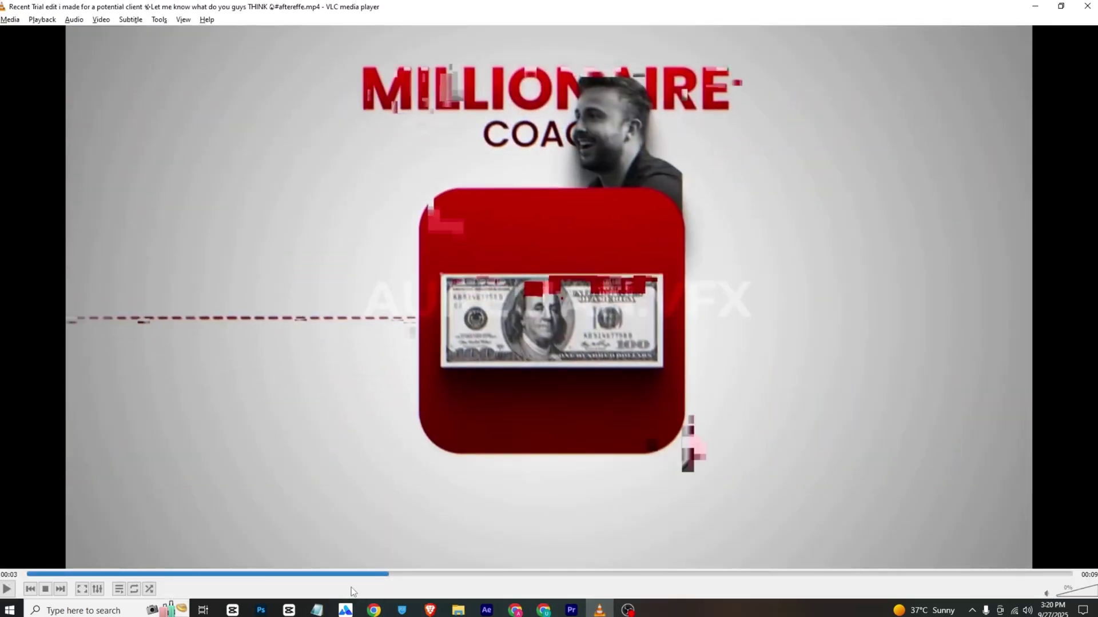
pyautogui.moveTo(352, 574)
pyautogui.mouseDown()
pyautogui.moveTo(337, 574)
pyautogui.moveTo(351, 579)
pyautogui.mouseUp()
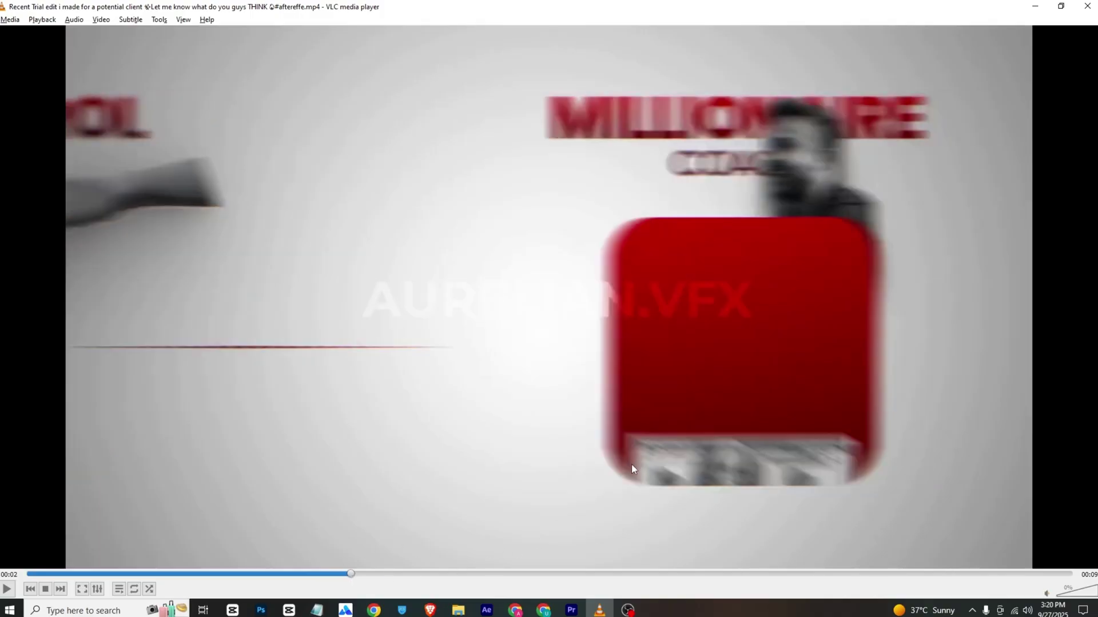
pyautogui.click(599, 610)
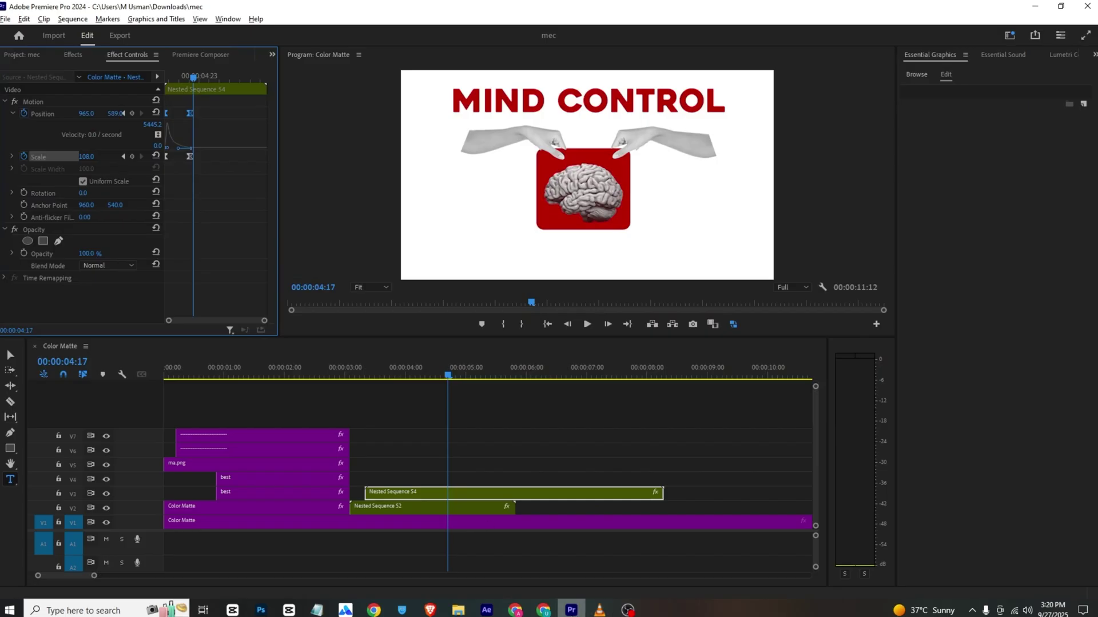
# Duplicate the top dashed-line graphic onto track V4 above the second half of the MIND CONTROL nested clip, aligned to its end.
pyautogui.click(209, 374)
pyautogui.click(245, 438)
pyautogui.moveTo(243, 428); pyautogui.dragTo(417, 468)
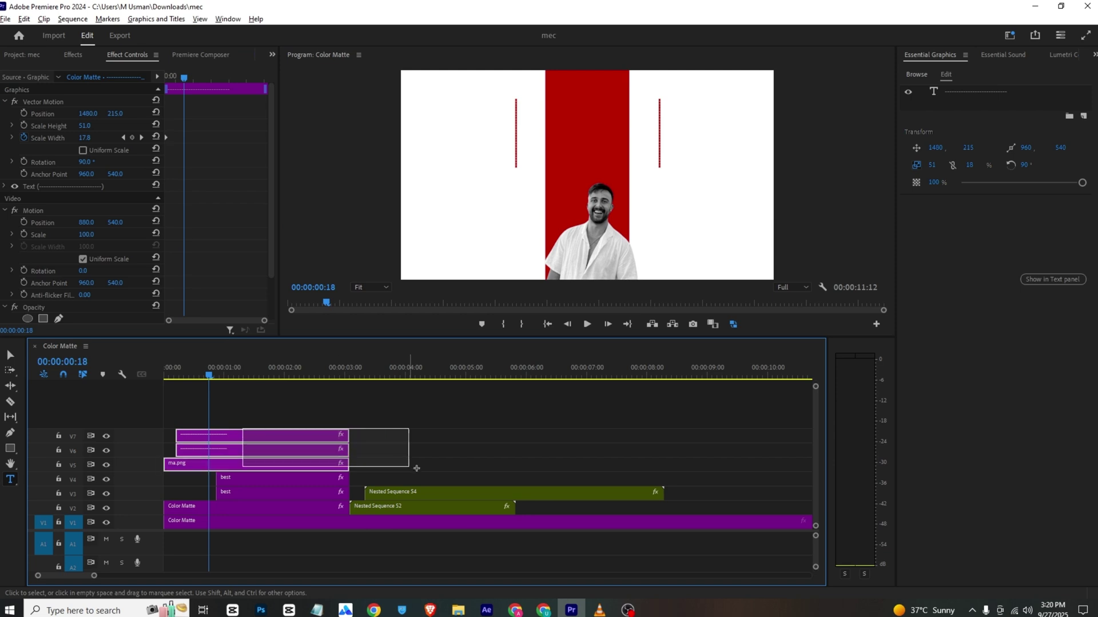
pyautogui.moveTo(416, 468); pyautogui.dragTo(451, 482)
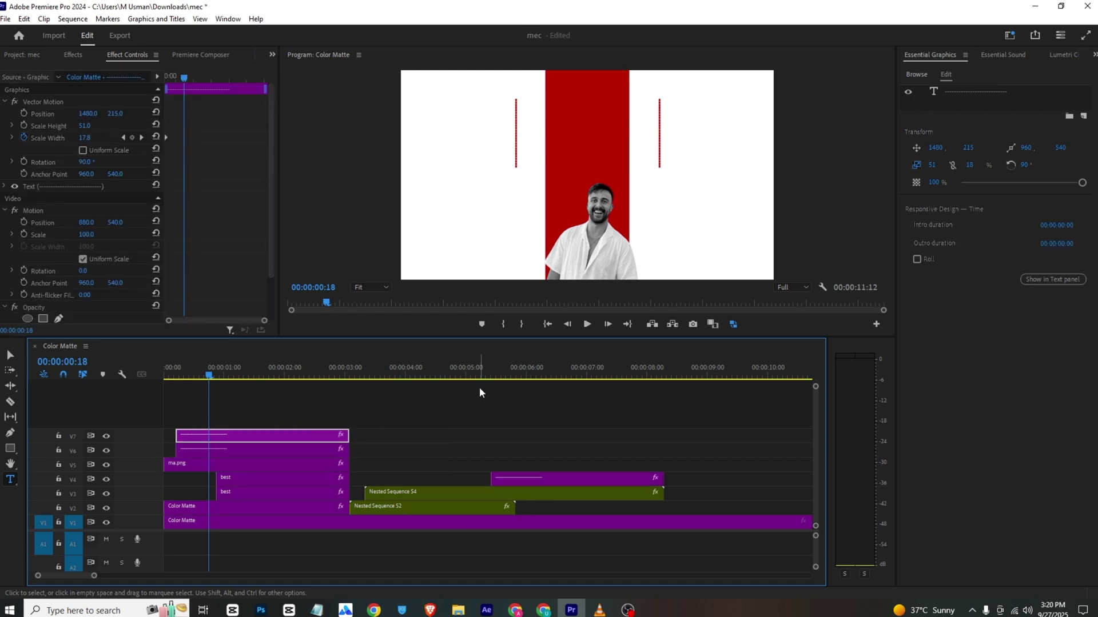
# Set the copied dashed line's Vector Motion Rotation to 180° so it lies horizontally.
pyautogui.moveTo(481, 373); pyautogui.dragTo(516, 372)
pyautogui.click(541, 478)
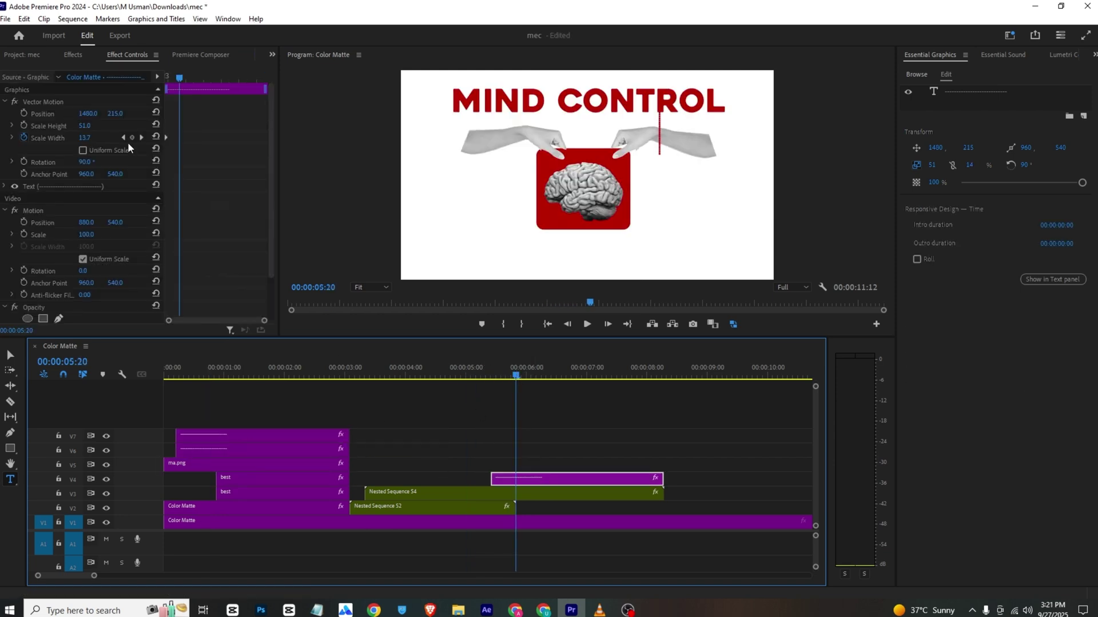
pyautogui.moveTo(88, 161); pyautogui.dragTo(113, 160)
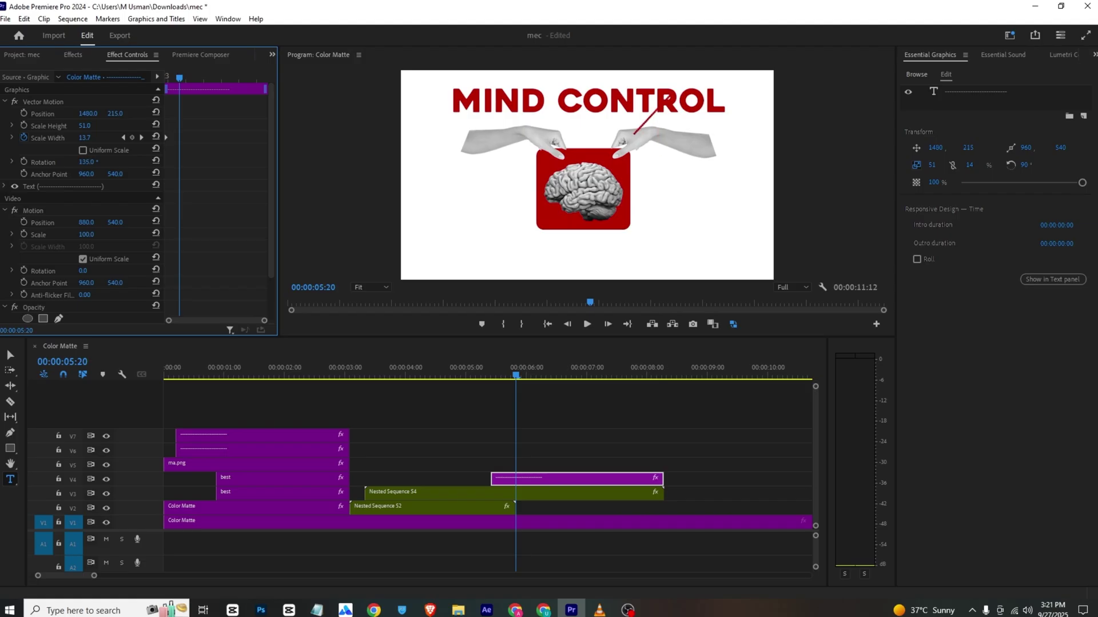
pyautogui.moveTo(178, 80); pyautogui.dragTo(242, 84)
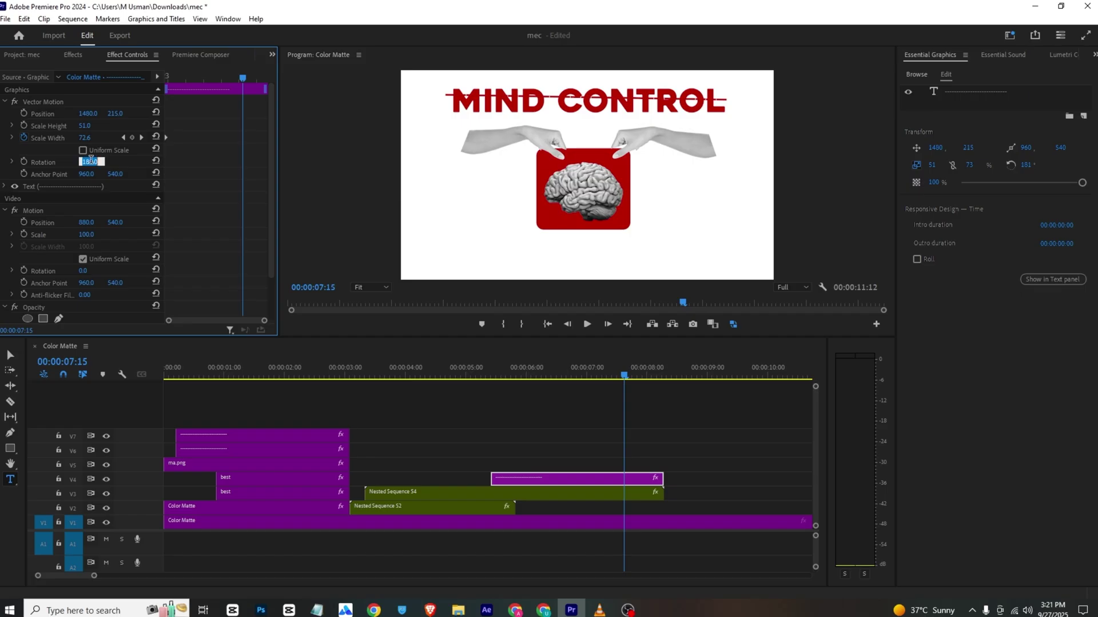
pyautogui.write('180')
pyautogui.press('Return')
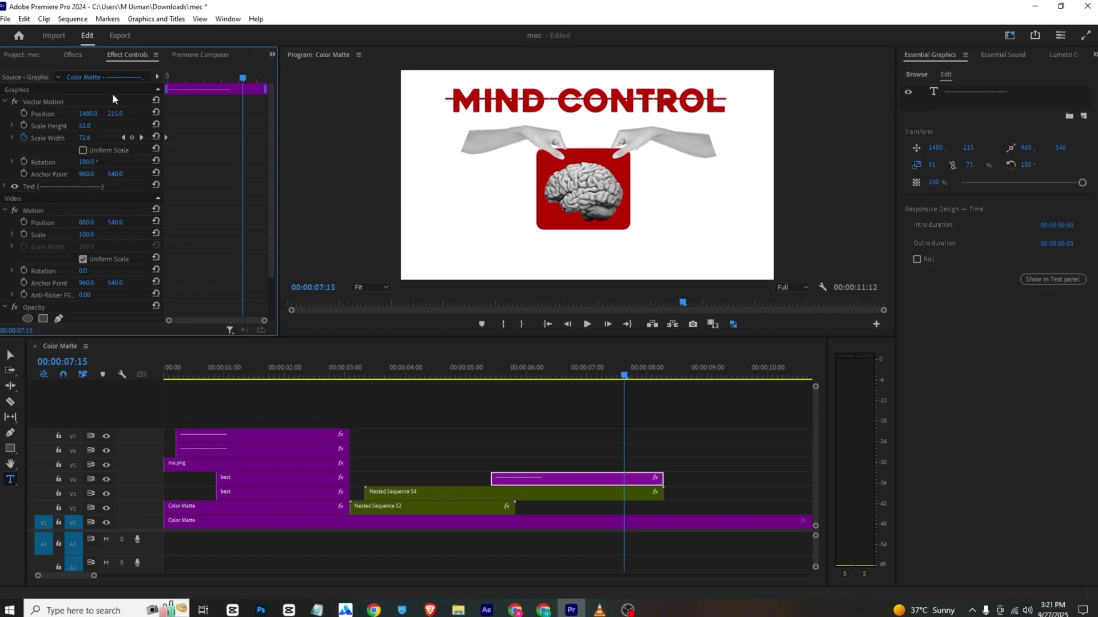
# Place the copied line beside the red box with Anchor Point 2564.2, 668 and Vector Motion Position 1262.3, 611.2.
pyautogui.moveTo(116, 114); pyautogui.dragTo(354, 114)
pyautogui.moveTo(89, 114); pyautogui.dragTo(263, 114)
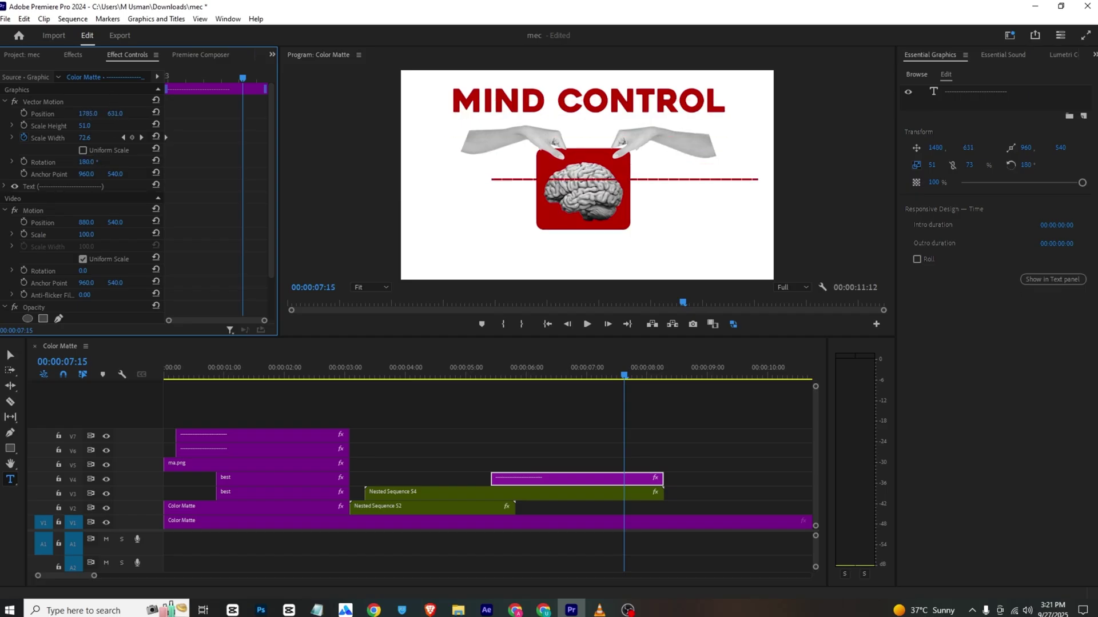
pyautogui.moveTo(87, 113); pyautogui.dragTo(120, 114)
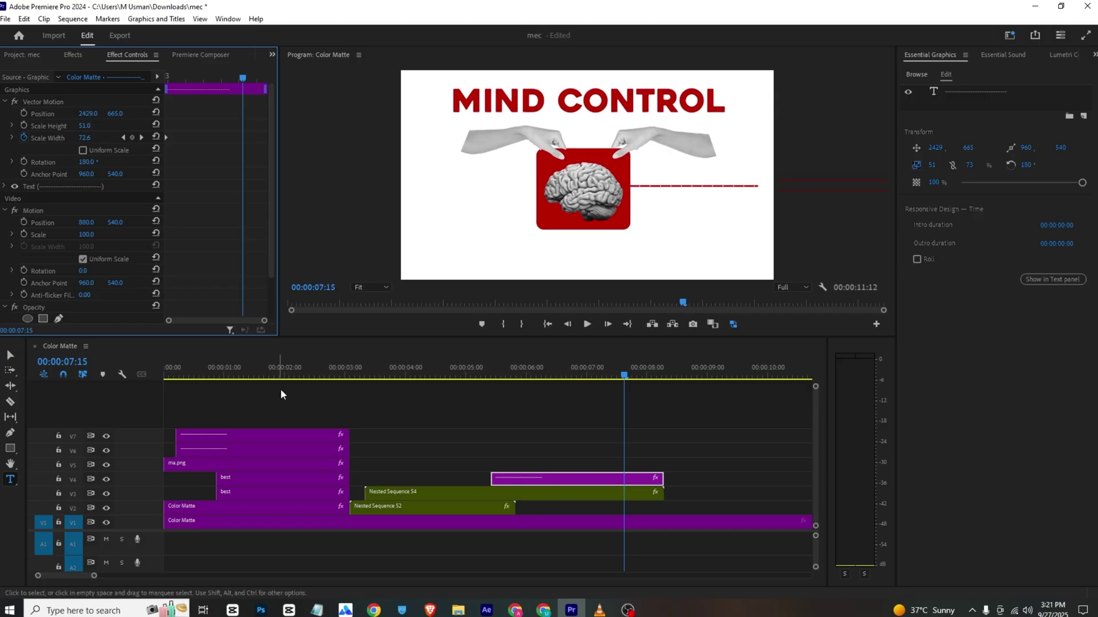
pyautogui.click(538, 375)
pyautogui.moveTo(539, 375); pyautogui.dragTo(566, 377)
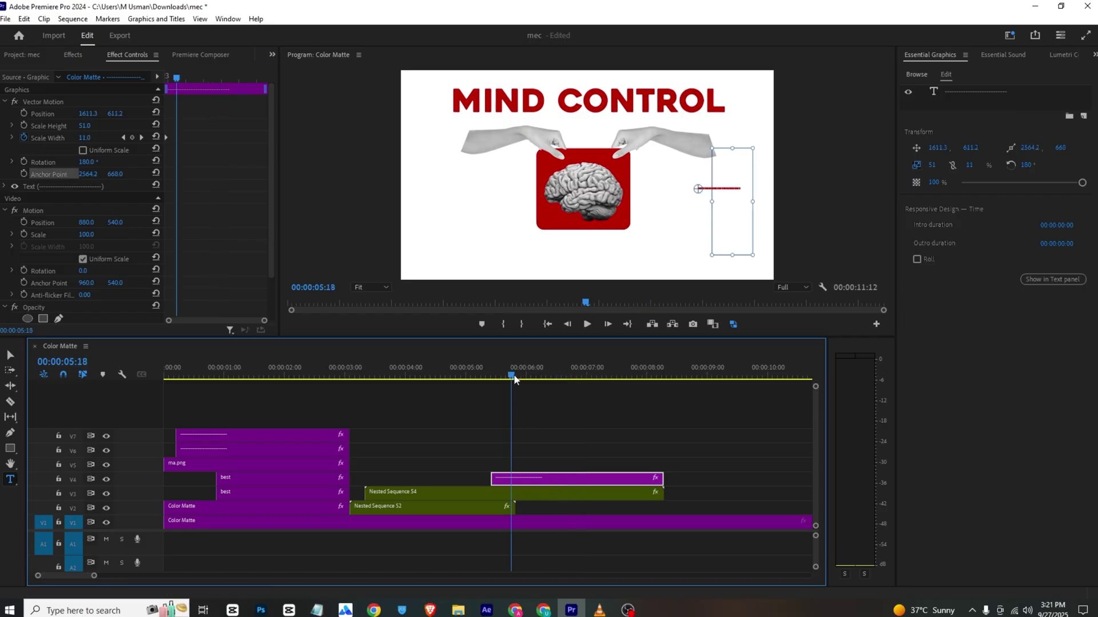
pyautogui.click(63, 173)
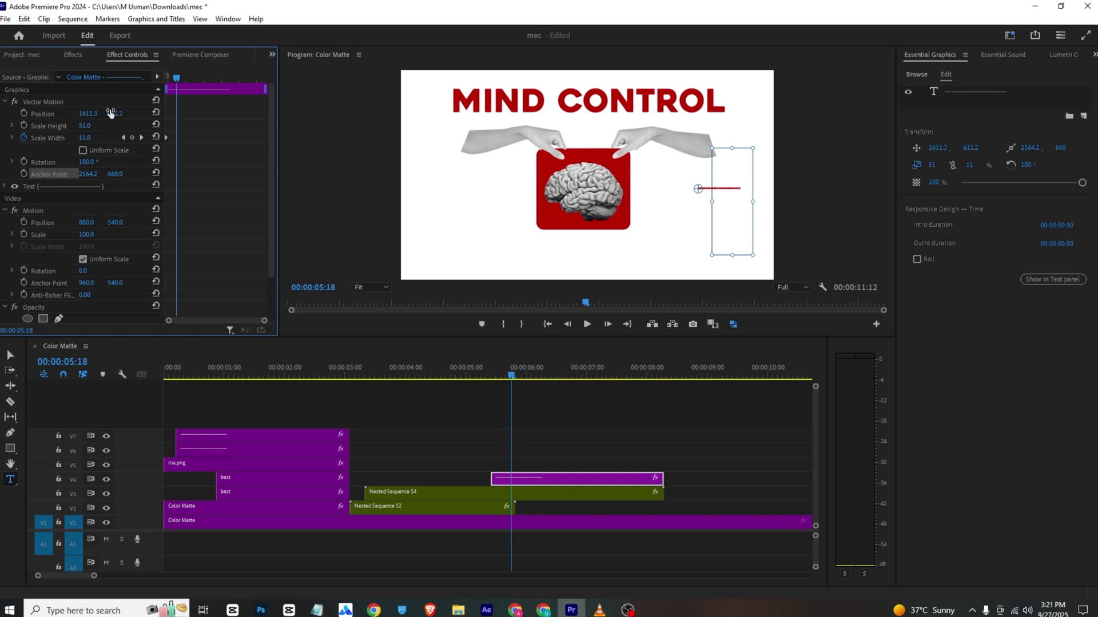
pyautogui.moveTo(88, 113); pyautogui.dragTo(28, 114)
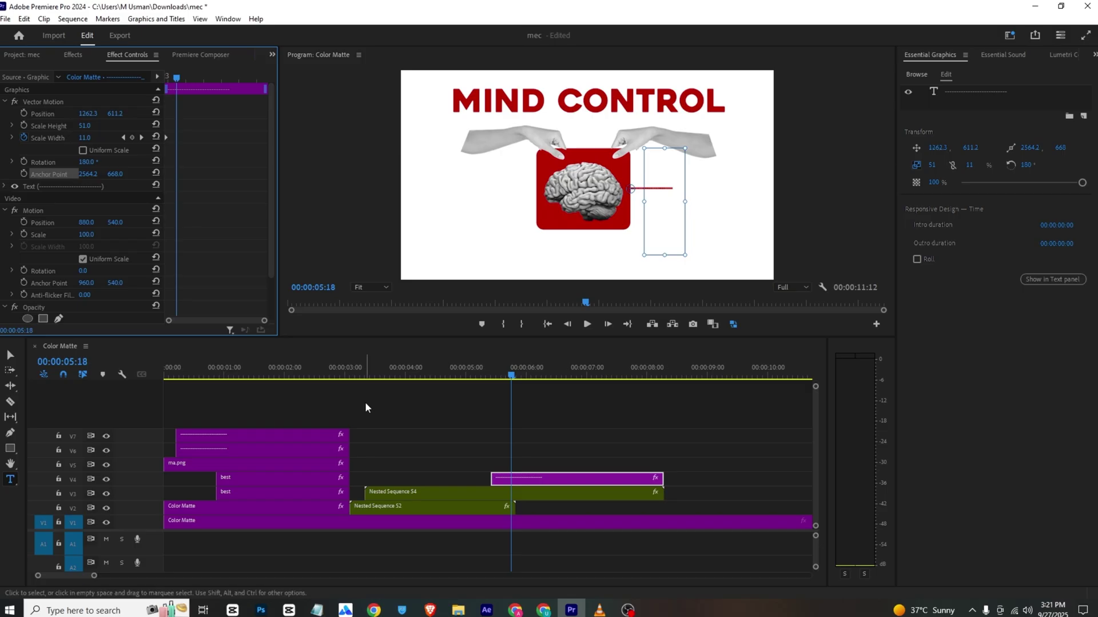
# Split the MIND CONTROL nested clip at the start of the copied line clip.
pyautogui.click(476, 371)
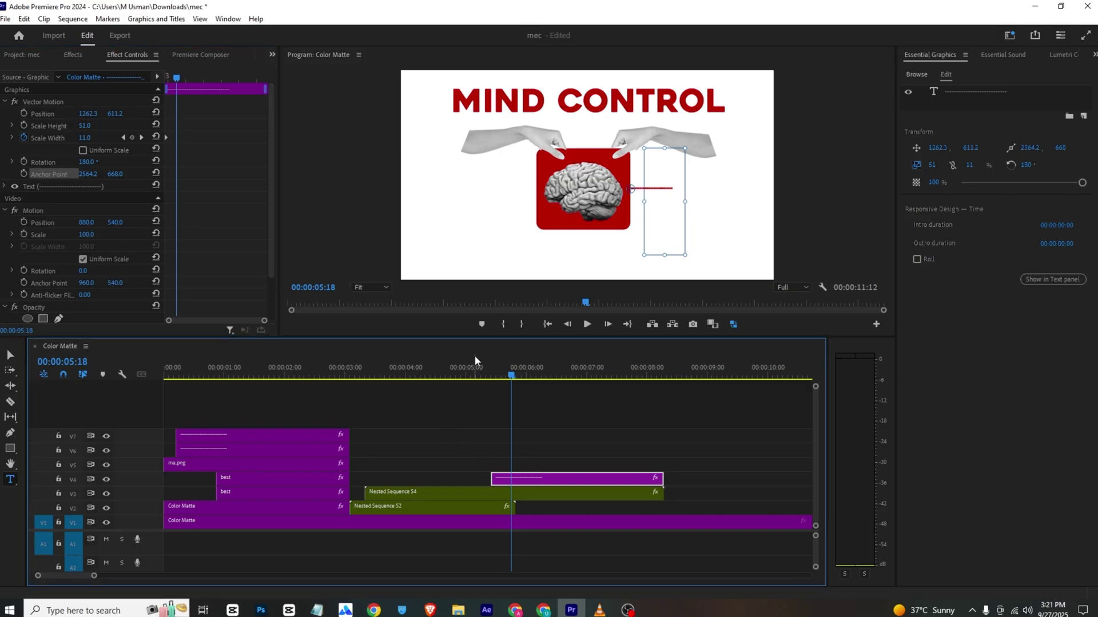
pyautogui.click(512, 493)
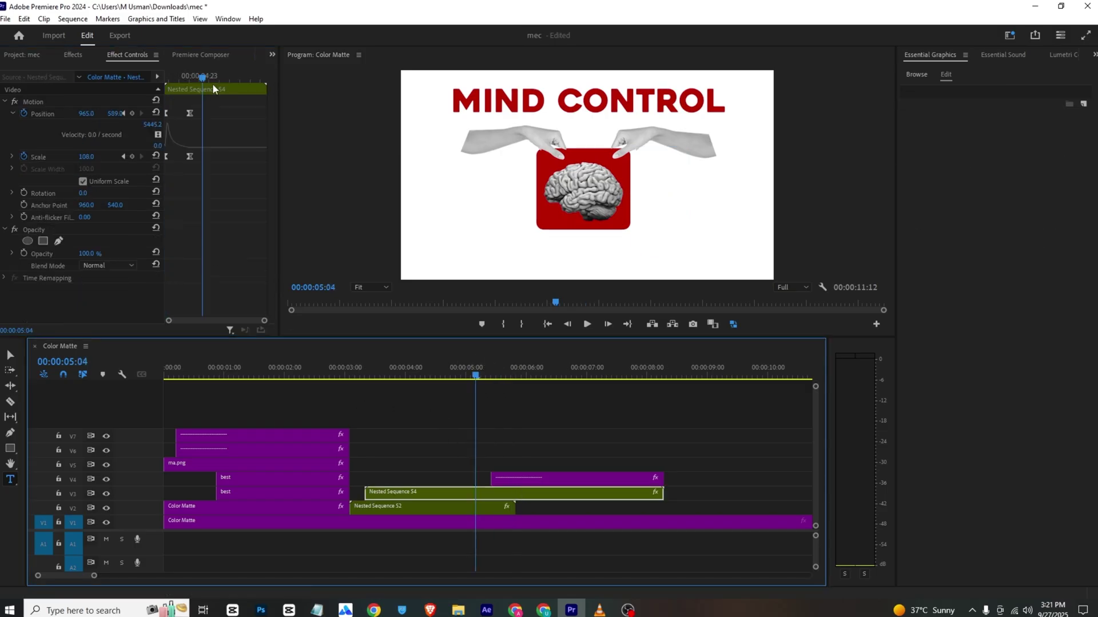
pyautogui.moveTo(207, 78); pyautogui.dragTo(214, 77)
pyautogui.press('c')
pyautogui.click(495, 495)
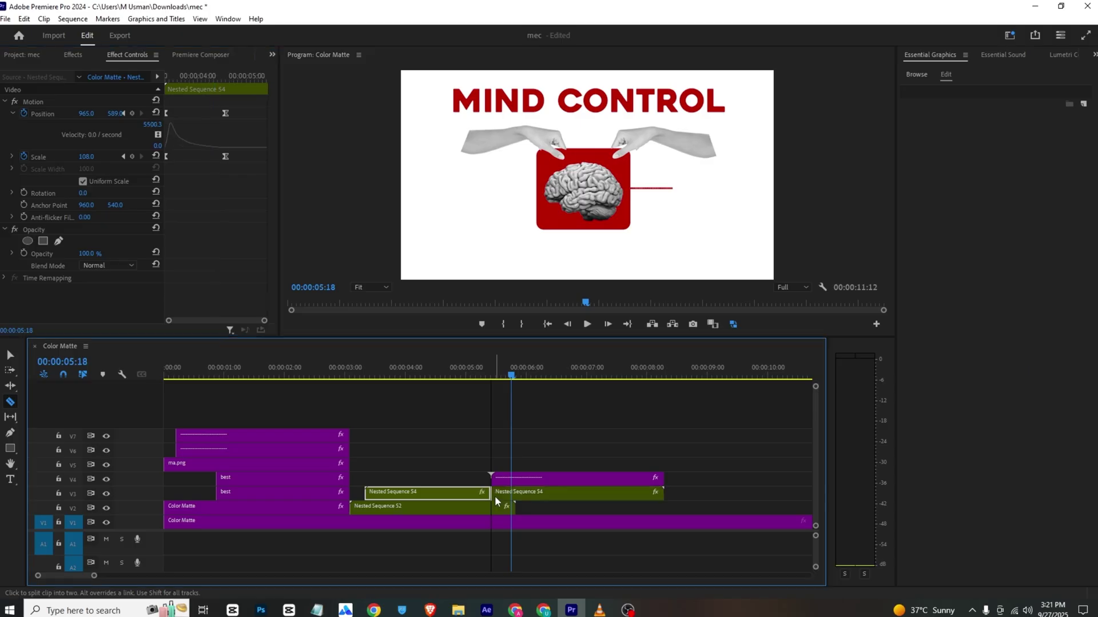
# Delete the inherited Position and Scale keyframes from the second part of the split nested clip.
pyautogui.press('v')
pyautogui.click(512, 492)
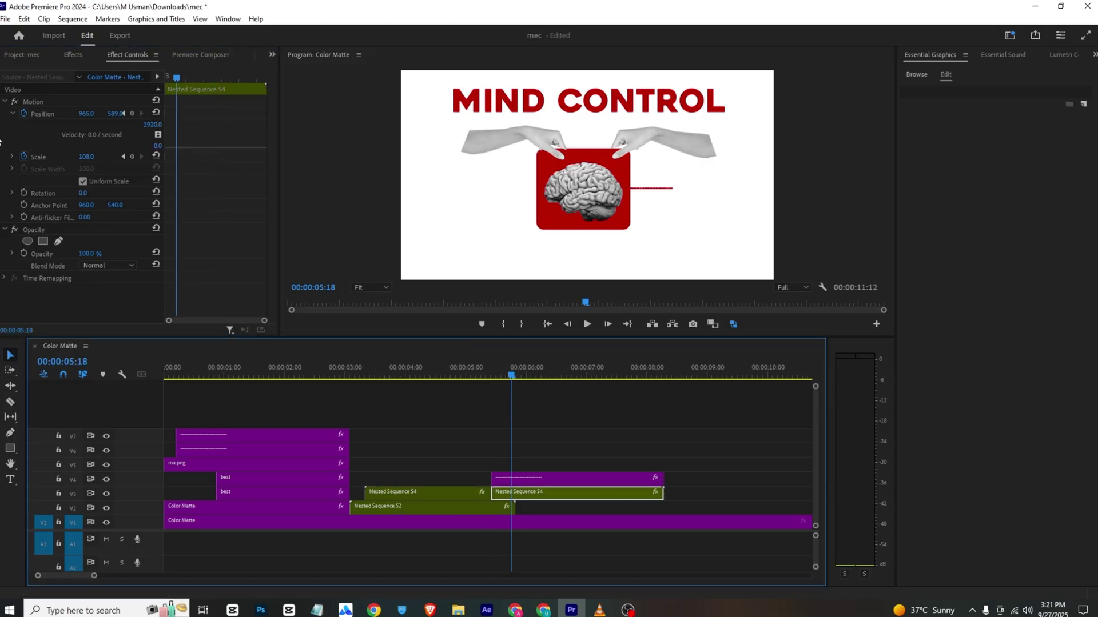
pyautogui.click(24, 114)
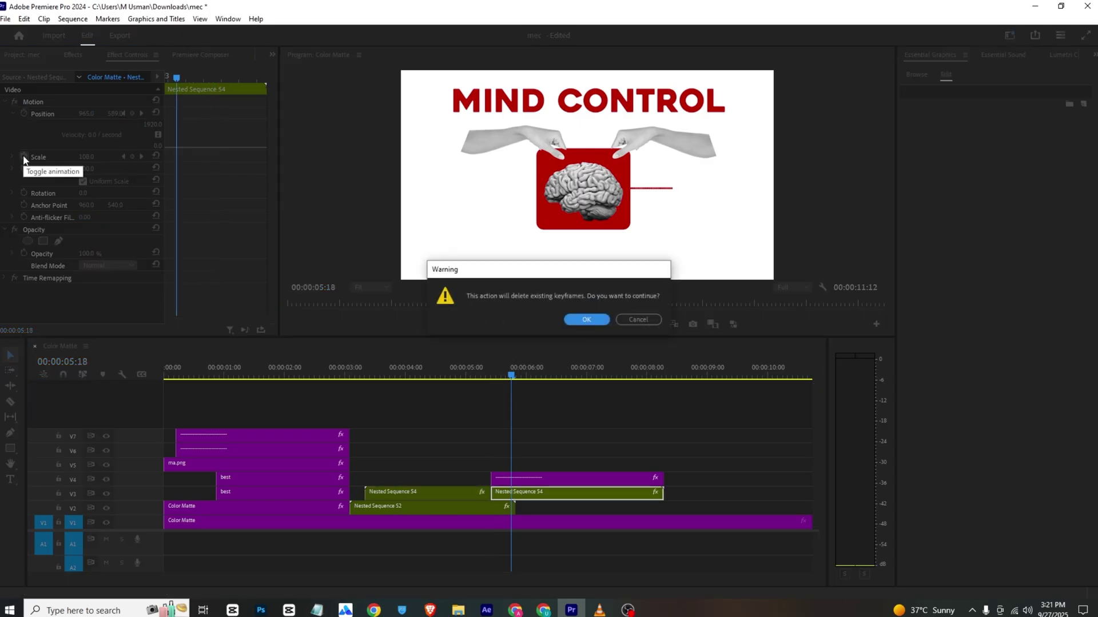
pyautogui.click(581, 319)
pyautogui.click(24, 126)
pyautogui.press('Return')
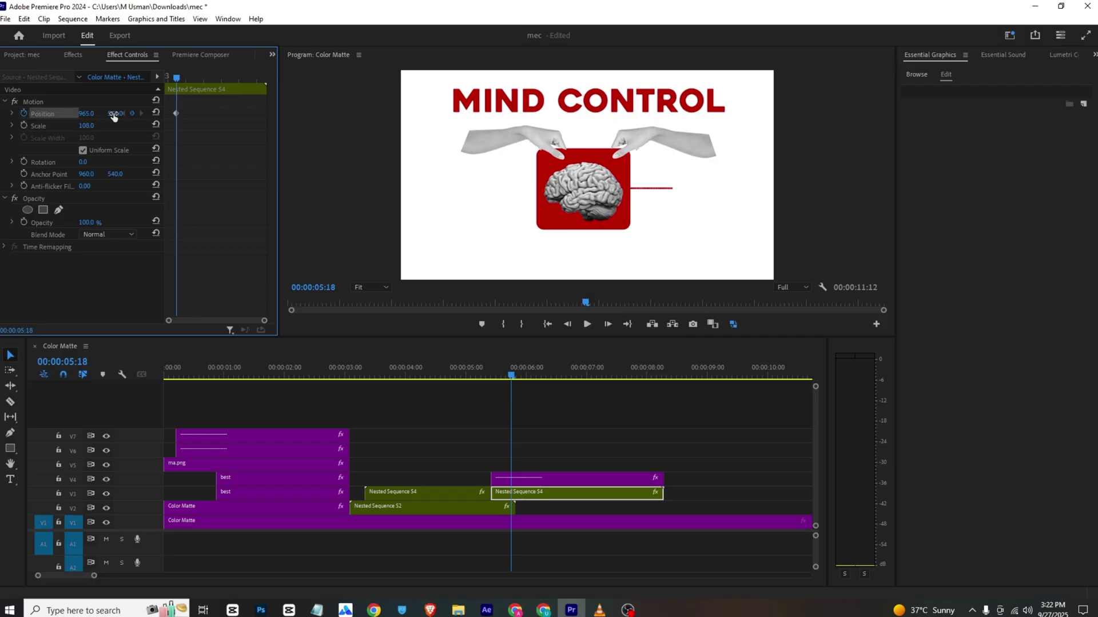
# Keyframe the second nested part's Position at 639, 589 at 00:00:06:12 and at -773.7, 589 at 00:00:05:15.
pyautogui.moveTo(174, 77); pyautogui.dragTo(203, 77)
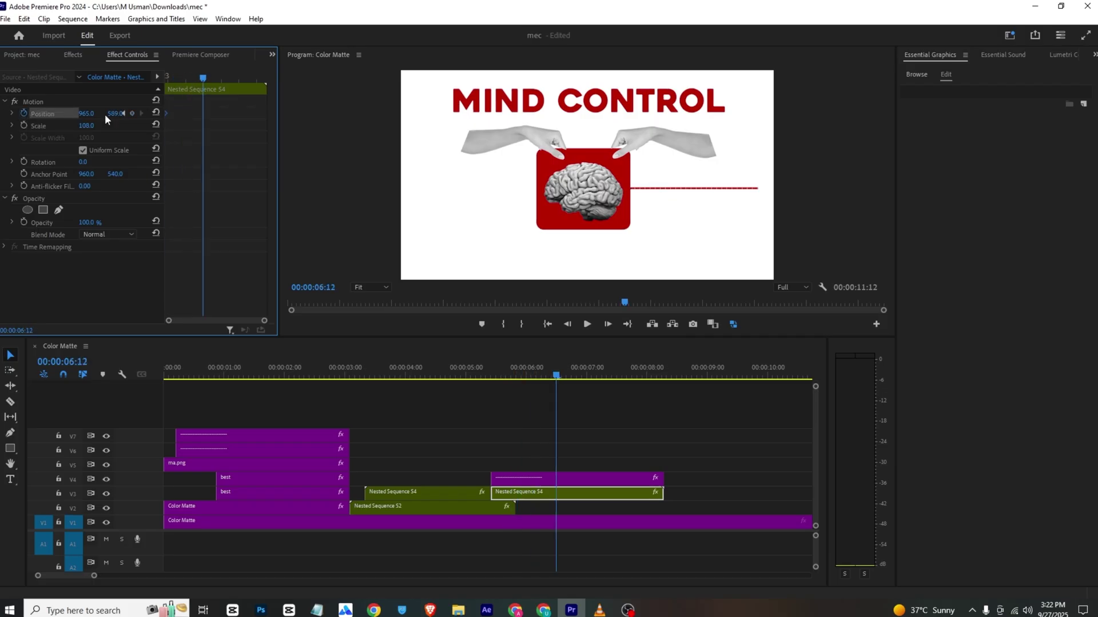
pyautogui.moveTo(91, 113); pyautogui.dragTo(17, 113)
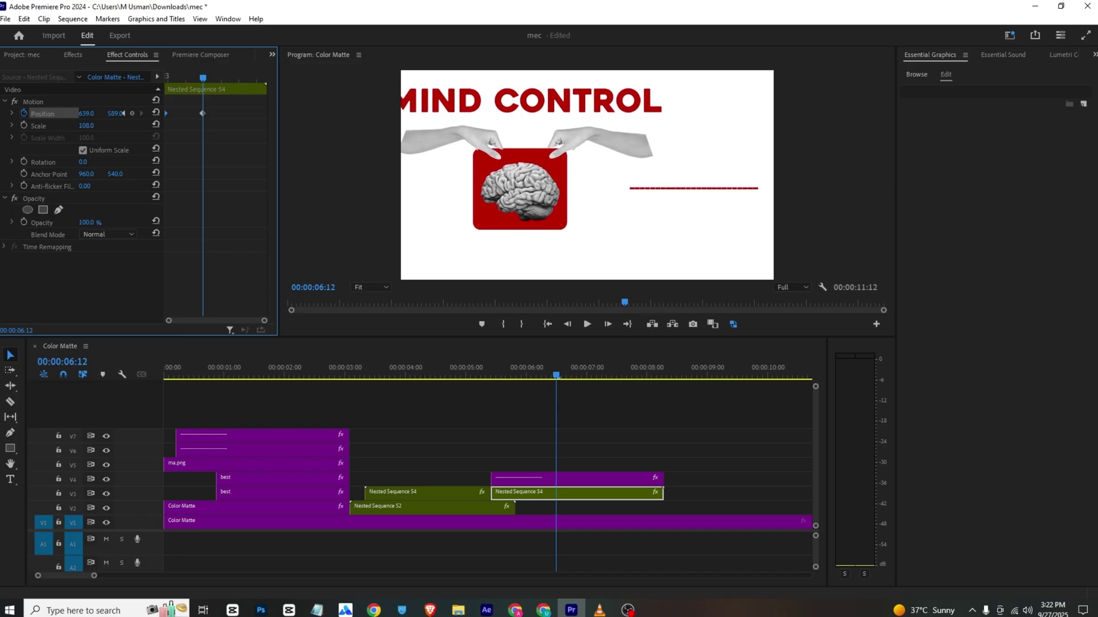
pyautogui.click(528, 483)
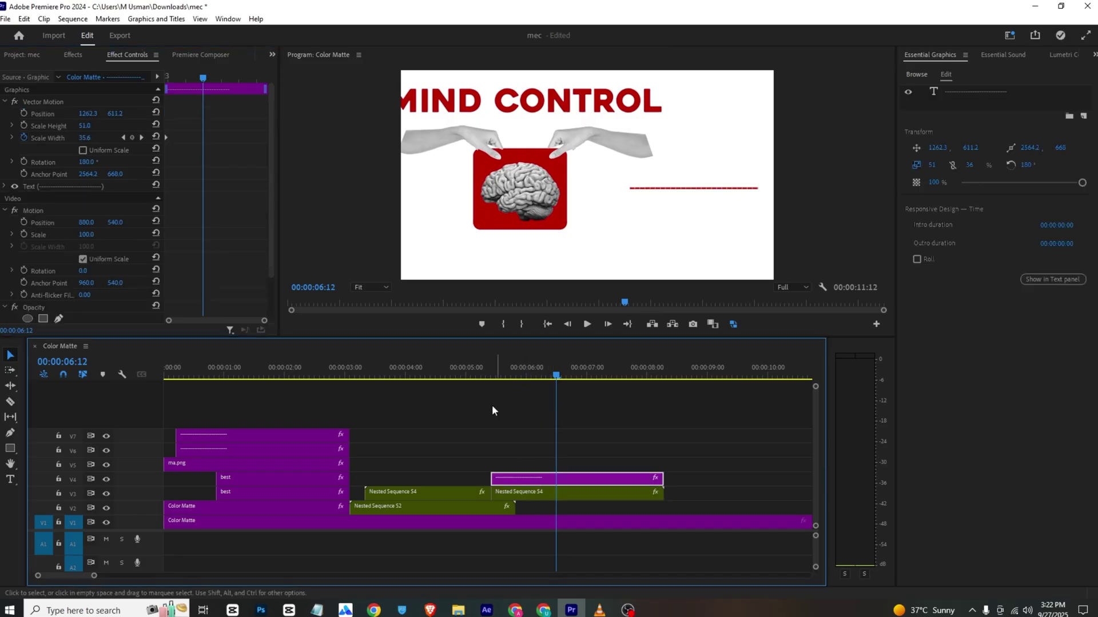
pyautogui.click(503, 375)
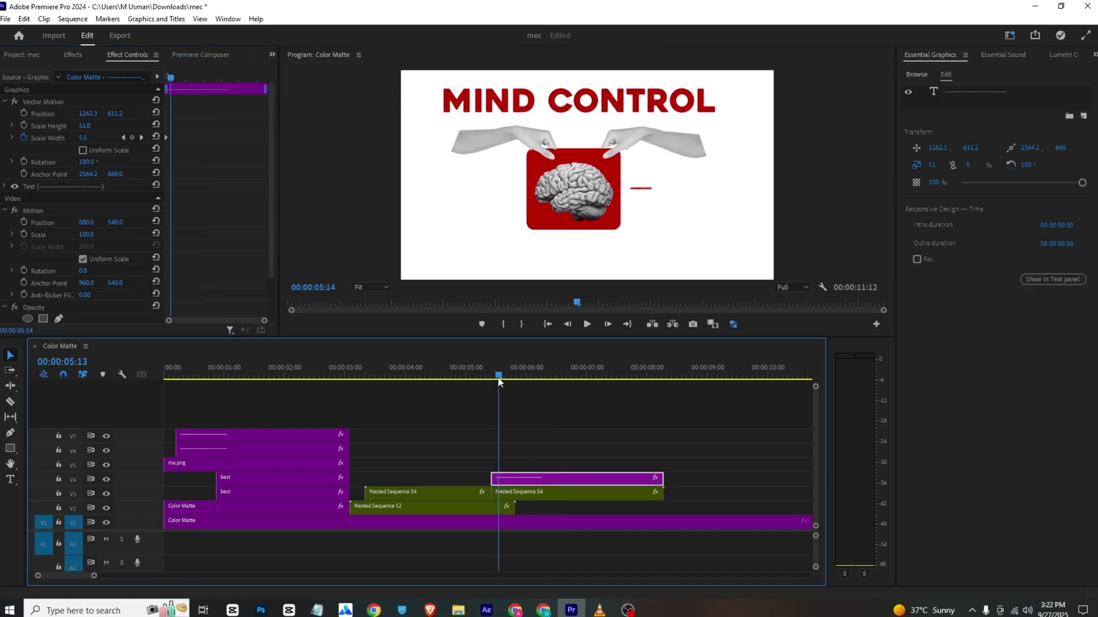
pyautogui.click(532, 495)
pyautogui.moveTo(86, 113)
pyautogui.mouseDown()
pyautogui.moveTo(46, 113)
pyautogui.moveTo(95, 115)
pyautogui.mouseUp()
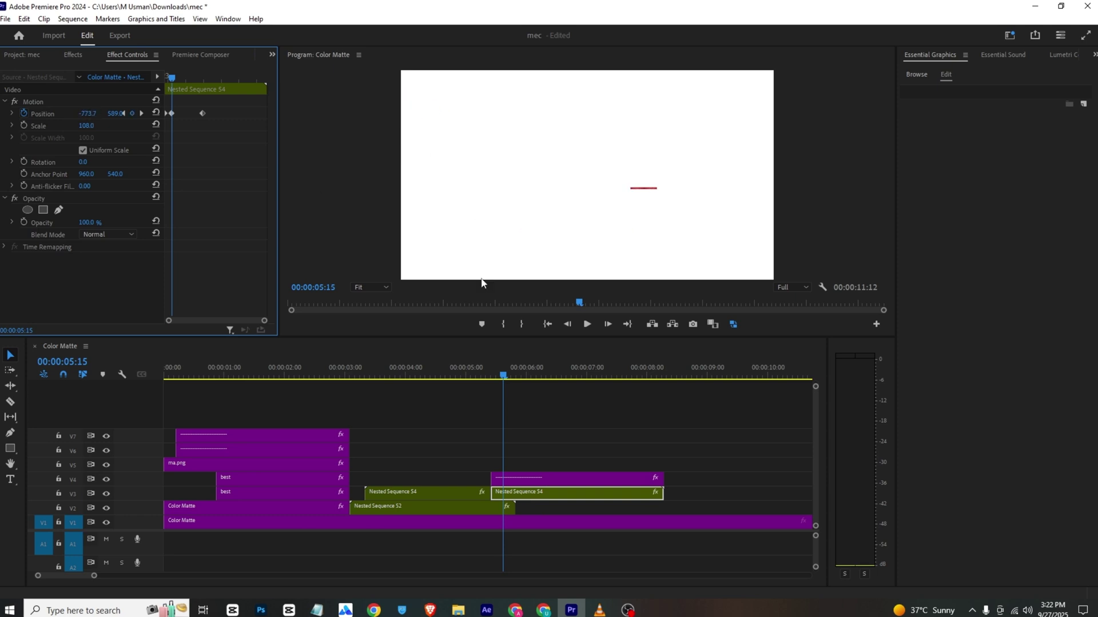
# Set the copied line's Motion Scale to 190 and Vector Motion Position to 945.3, 579.2, and save the project.
pyautogui.click(527, 481)
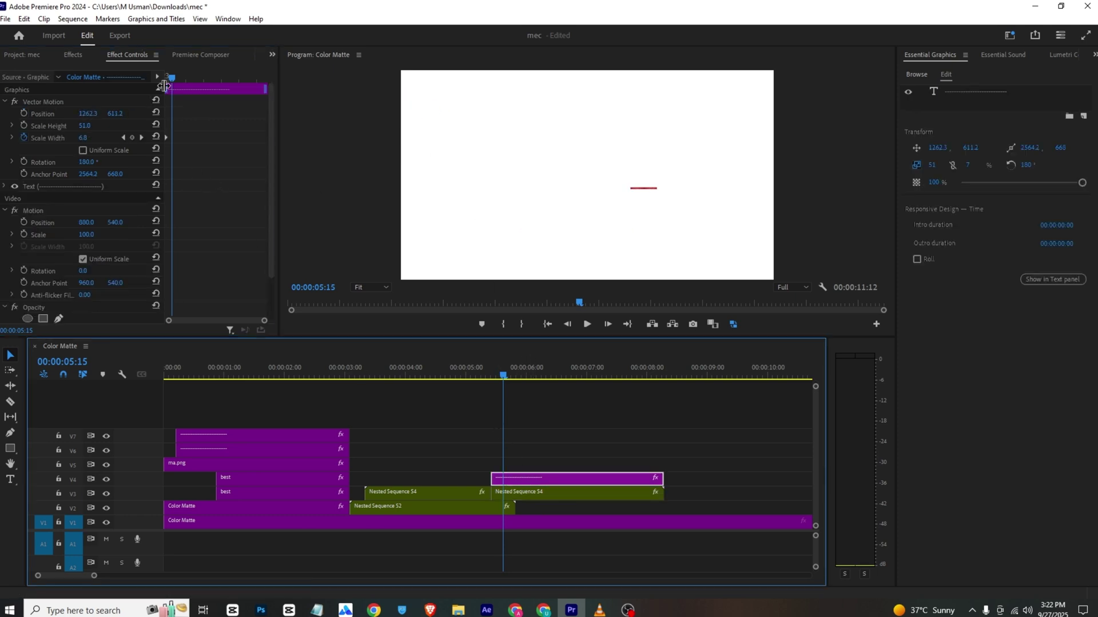
pyautogui.moveTo(171, 77); pyautogui.dragTo(218, 75)
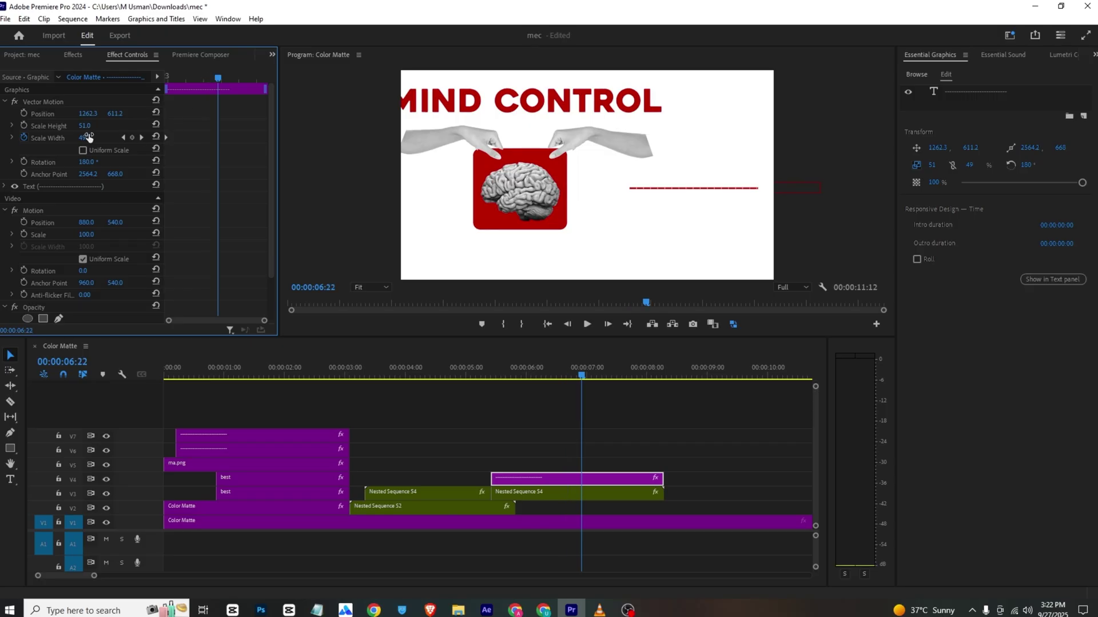
pyautogui.moveTo(90, 234); pyautogui.dragTo(142, 235)
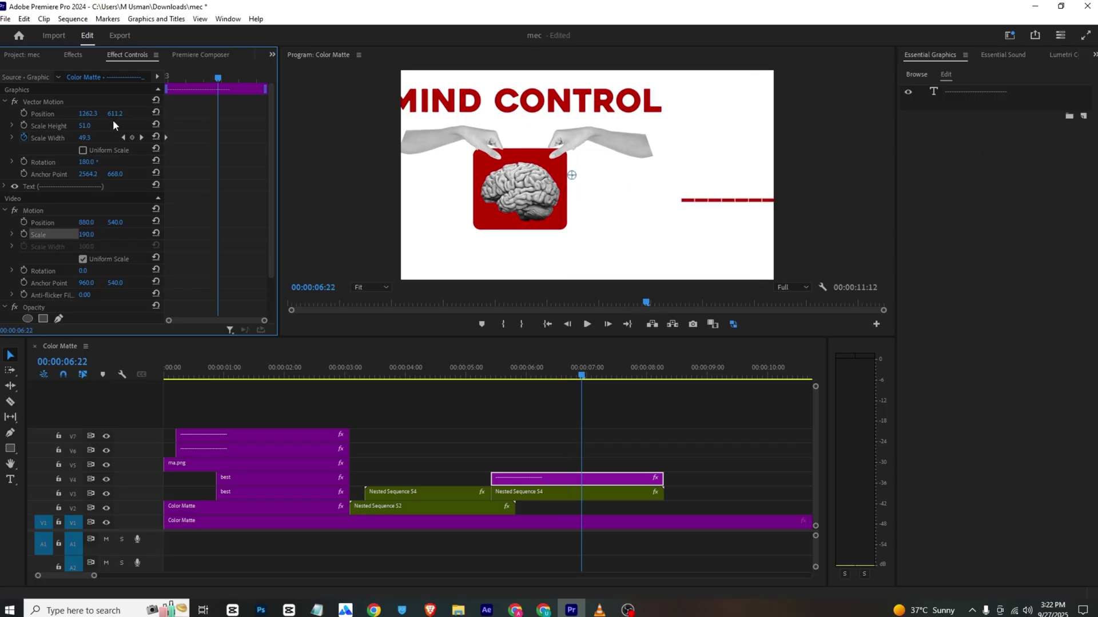
pyautogui.moveTo(114, 114)
pyautogui.mouseDown()
pyautogui.moveTo(75, 114)
pyautogui.moveTo(96, 115)
pyautogui.mouseUp()
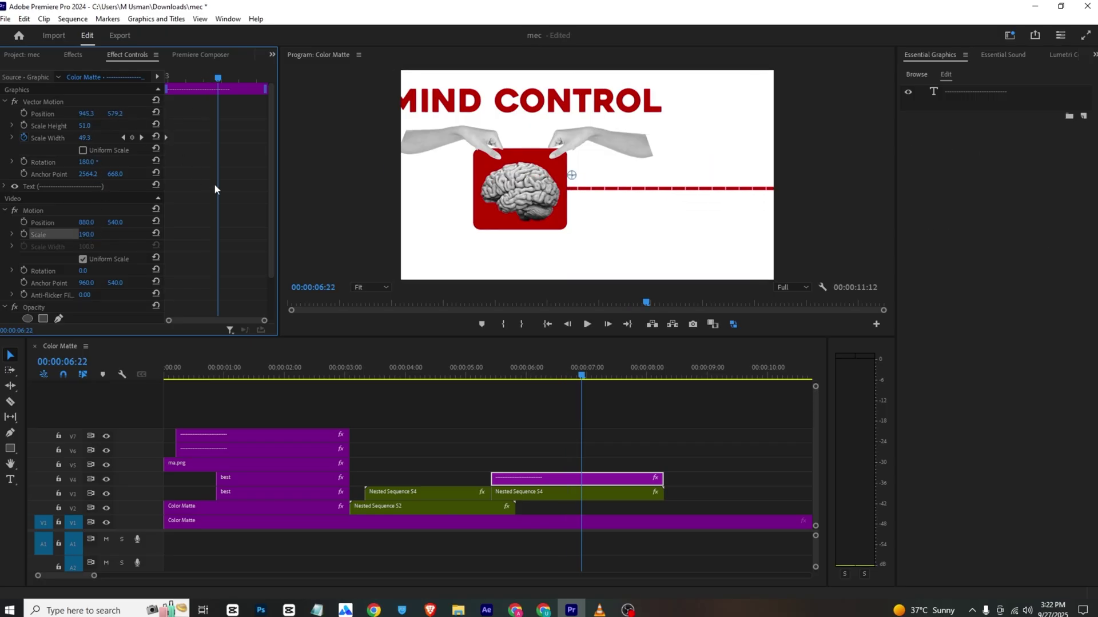
pyautogui.hotkey('ctrl', 's')
# Preview the exit from 00:00:05:03 and shift the nested clip's second and third Position keyframes later.
pyautogui.click(476, 374)
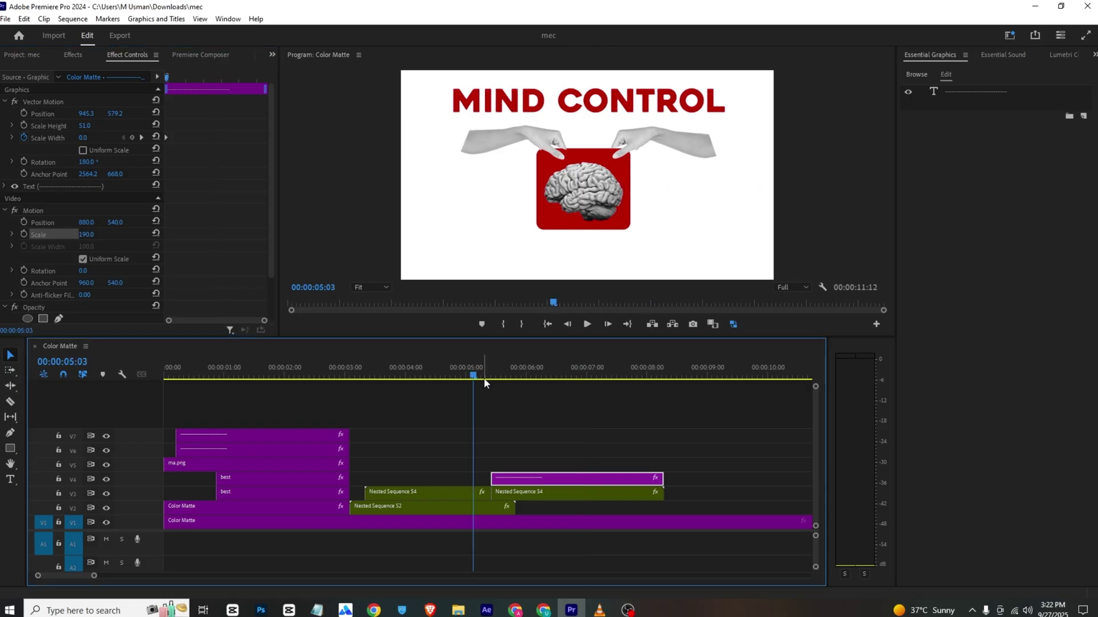
pyautogui.press('space')
pyautogui.press('space')
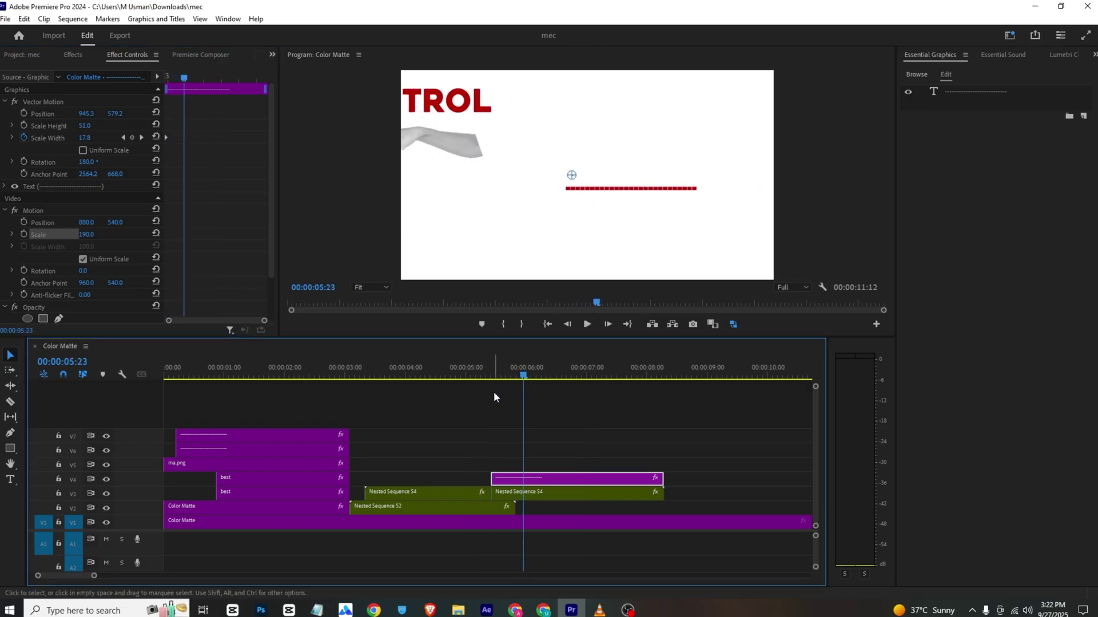
pyautogui.click(545, 491)
pyautogui.moveTo(172, 113); pyautogui.dragTo(132, 88)
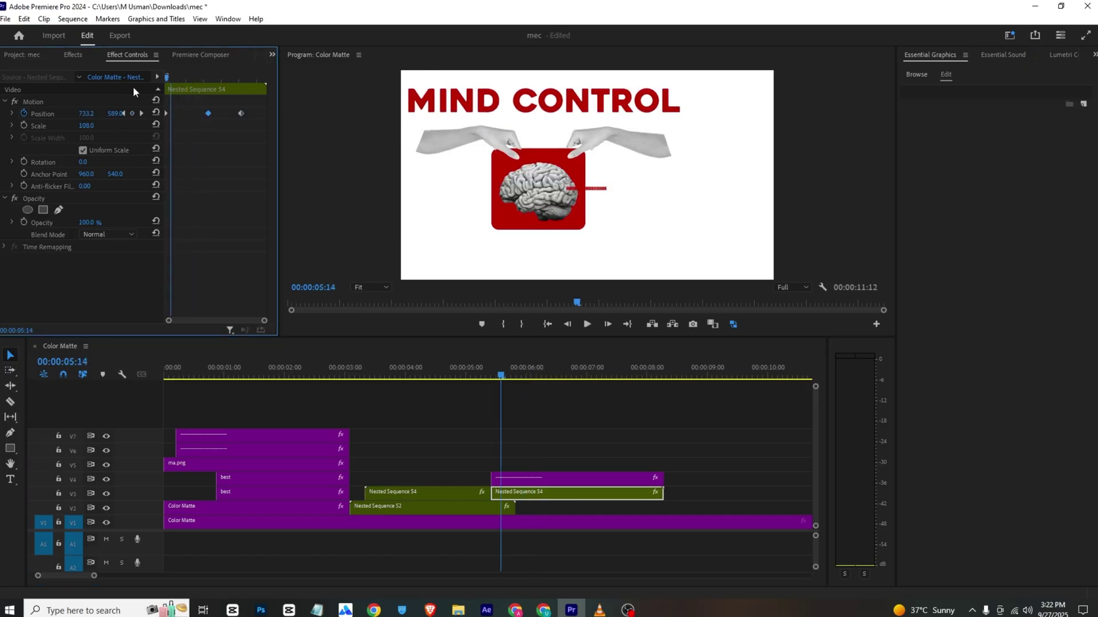
# Compare with the reference scene change in VLC, and return to Premiere Pro to inspect the exit animation up to 00:00:07:13.
pyautogui.click(599, 610)
pyautogui.press('space')
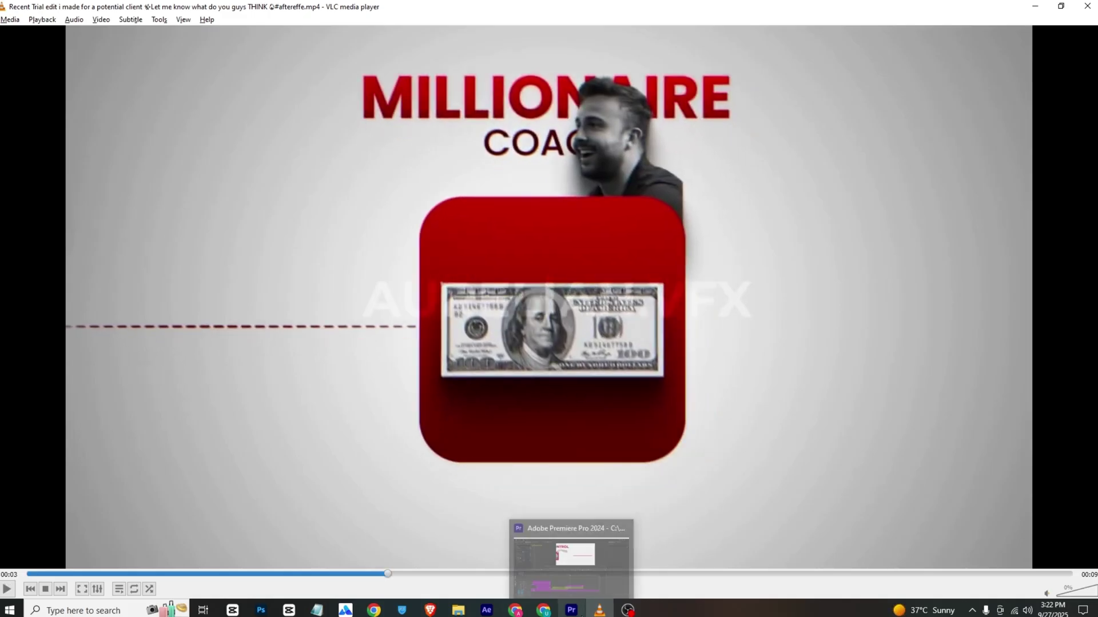
pyautogui.click(571, 610)
pyautogui.moveTo(537, 375); pyautogui.dragTo(618, 375)
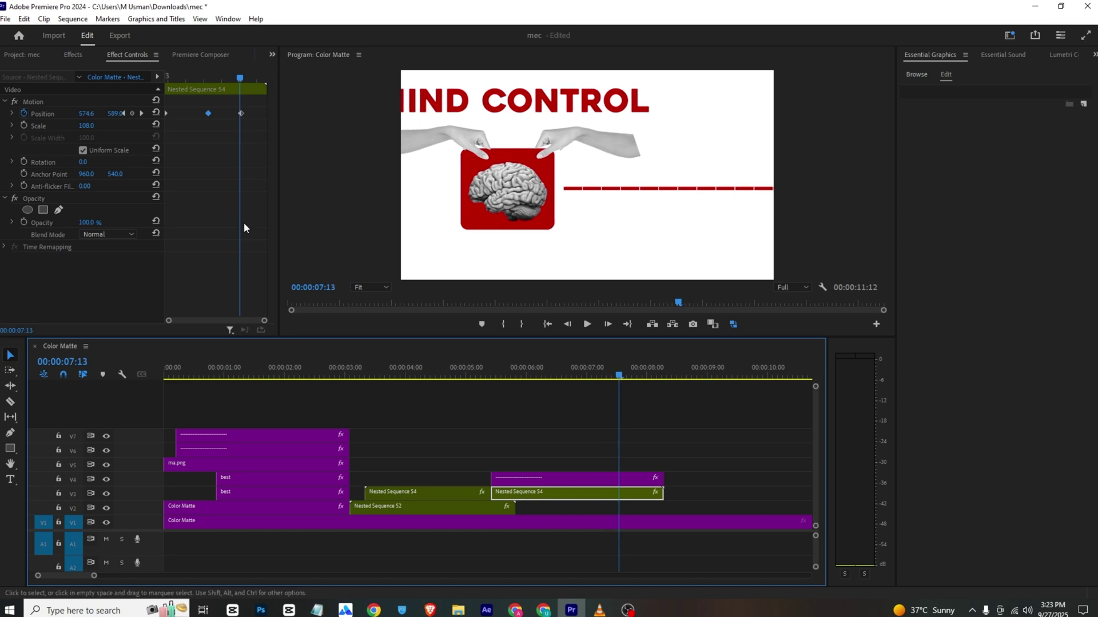
# Delete the nested clip's extra Position keyframe, move its closing -773.7, 589 keyframe to 00:00:07:04, and preview the exit.
pyautogui.click(241, 115)
pyautogui.press('Delete')
pyautogui.moveTo(192, 77); pyautogui.dragTo(263, 113)
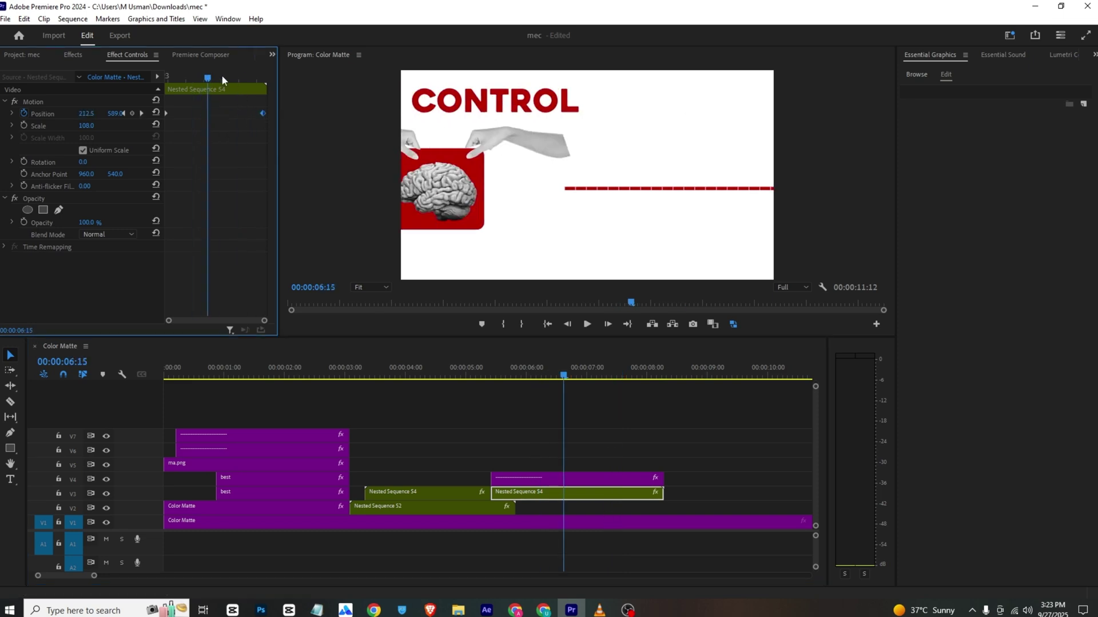
pyautogui.moveTo(221, 77); pyautogui.dragTo(229, 80)
pyautogui.moveTo(263, 114); pyautogui.dragTo(229, 120)
pyautogui.click(573, 479)
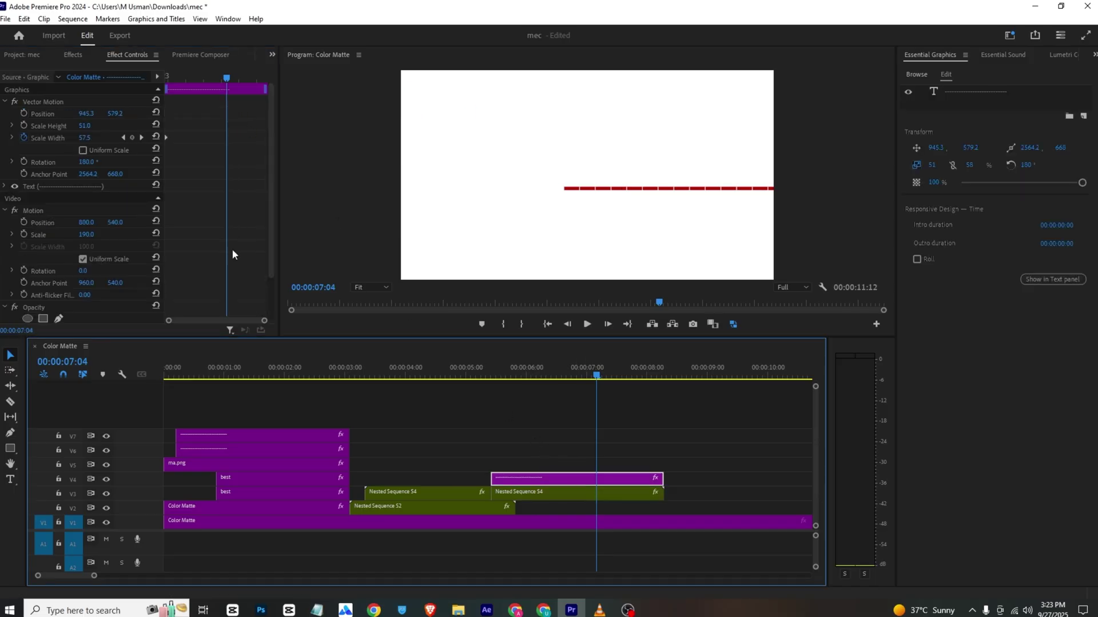
pyautogui.click(588, 493)
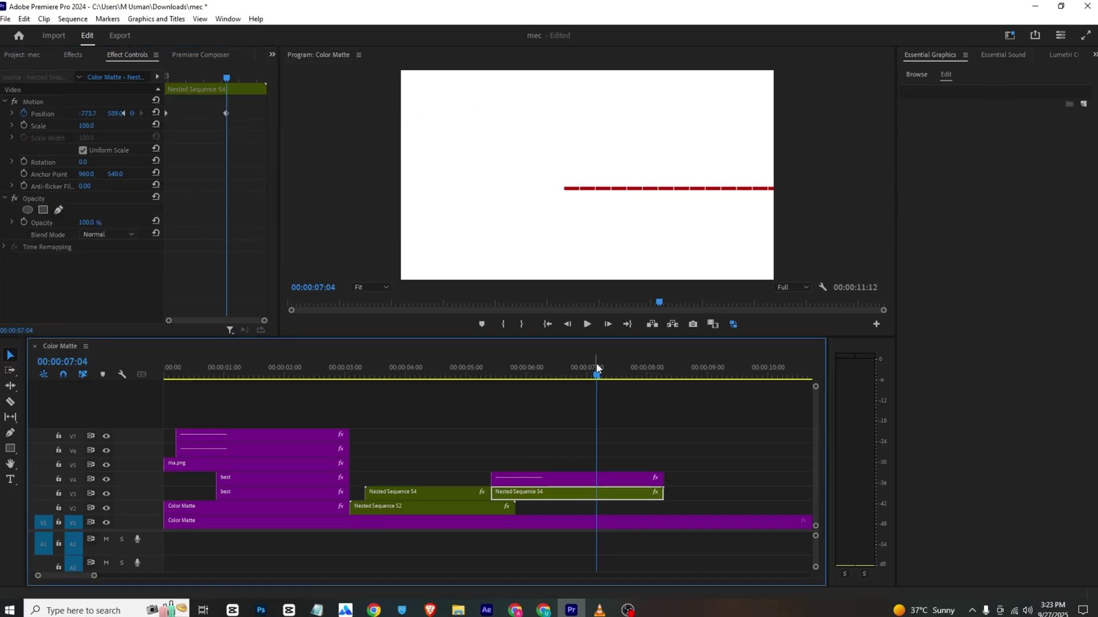
pyautogui.click(584, 375)
pyautogui.moveTo(584, 375); pyautogui.dragTo(517, 410)
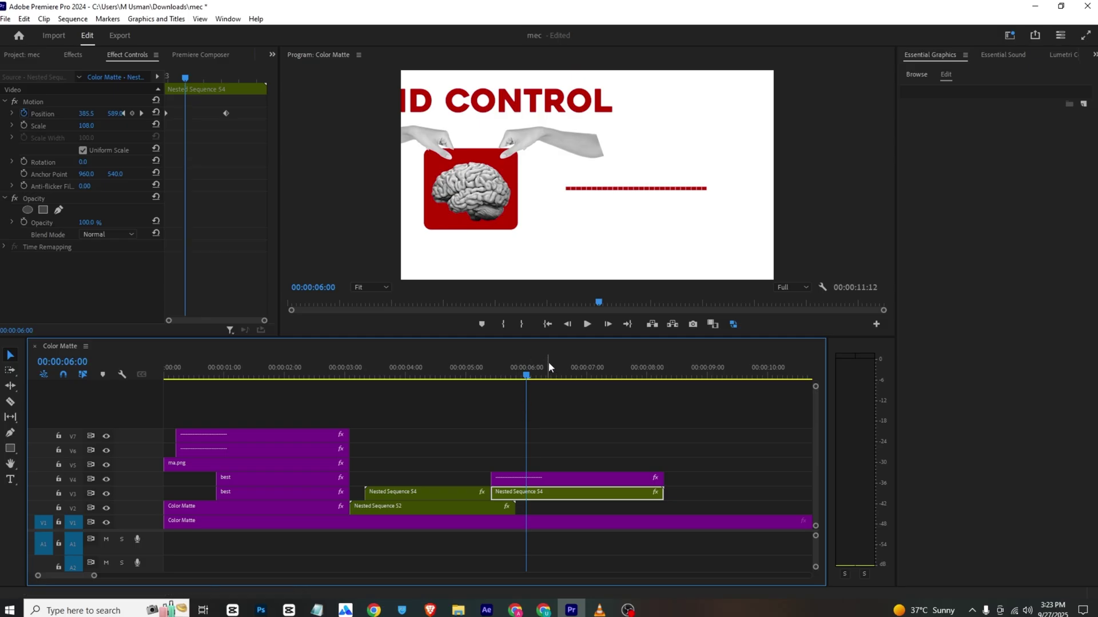
# Set the dashed line's Vector Motion Position to 805.3, 579.2, and place the exiting nested clip on V4 above the line.
pyautogui.click(537, 478)
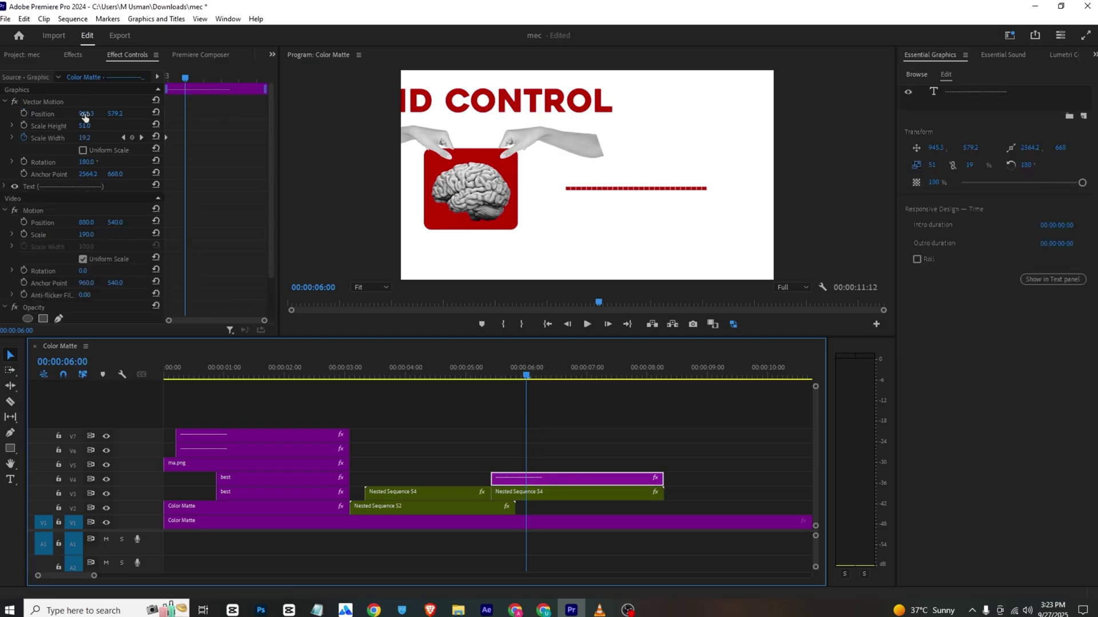
pyautogui.moveTo(85, 116); pyautogui.dragTo(8, 116)
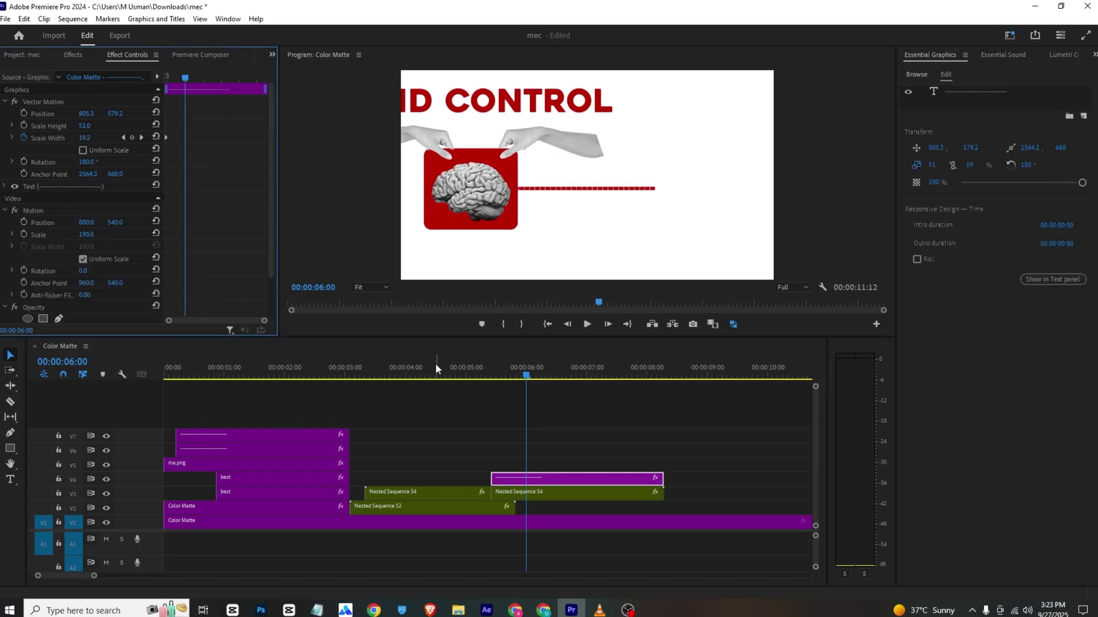
pyautogui.moveTo(482, 376); pyautogui.dragTo(518, 377)
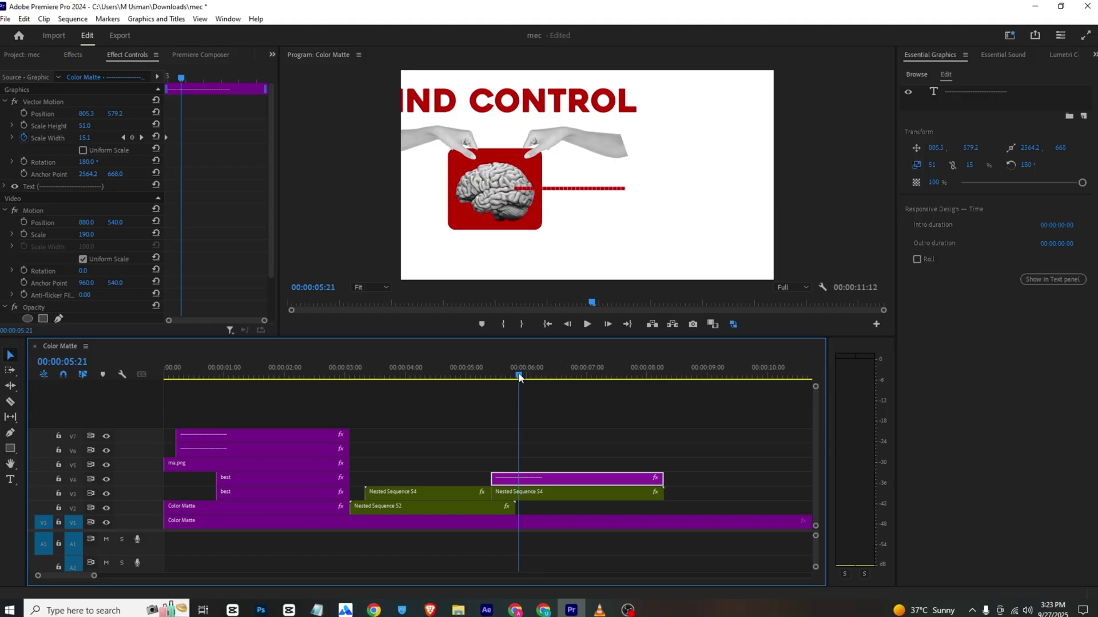
pyautogui.moveTo(536, 495)
pyautogui.mouseDown()
pyautogui.moveTo(537, 464)
pyautogui.moveTo(537, 480)
pyautogui.mouseUp()
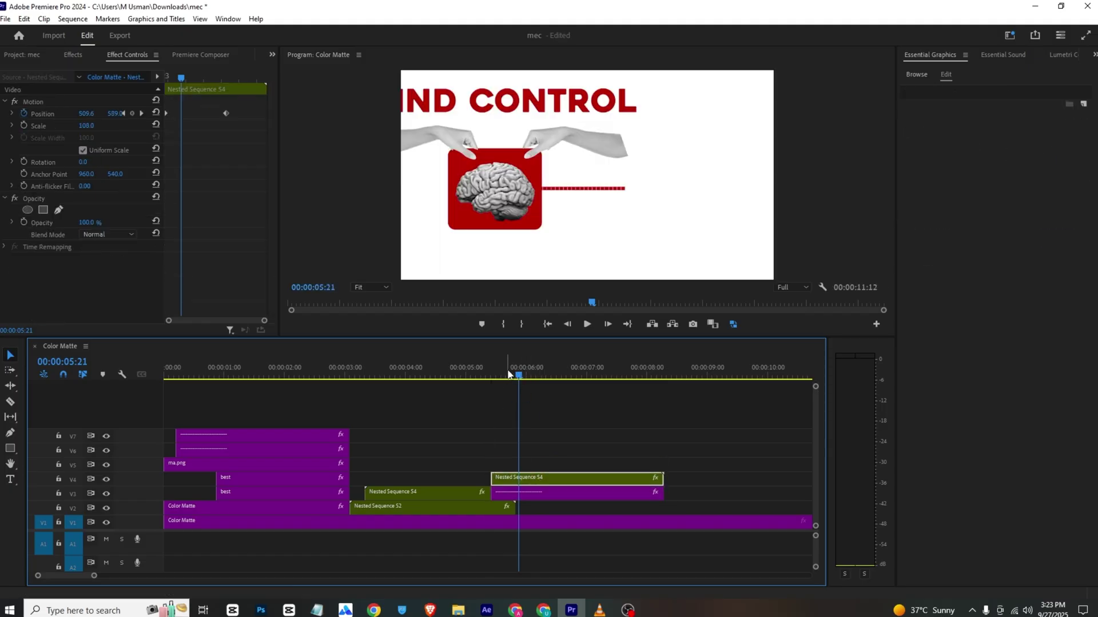
pyautogui.moveTo(517, 376); pyautogui.dragTo(592, 385)
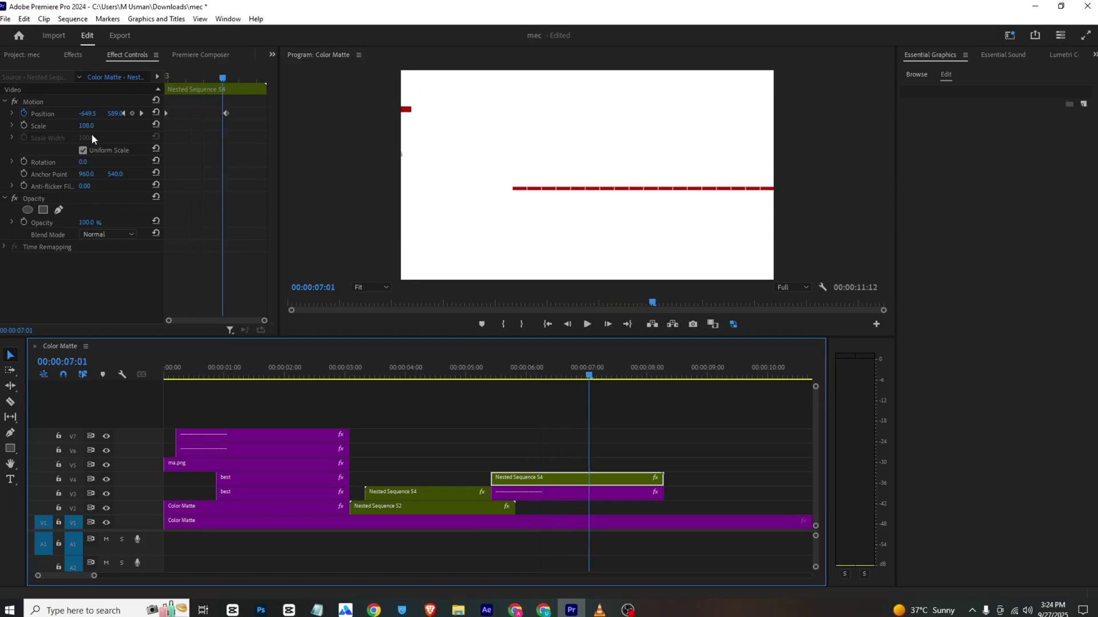
# Set the dashed line's Vector Motion Position to 388.3, 579.2 and keyframe its Scale Width at 26.7 at 00:00:06:23.
pyautogui.click(561, 494)
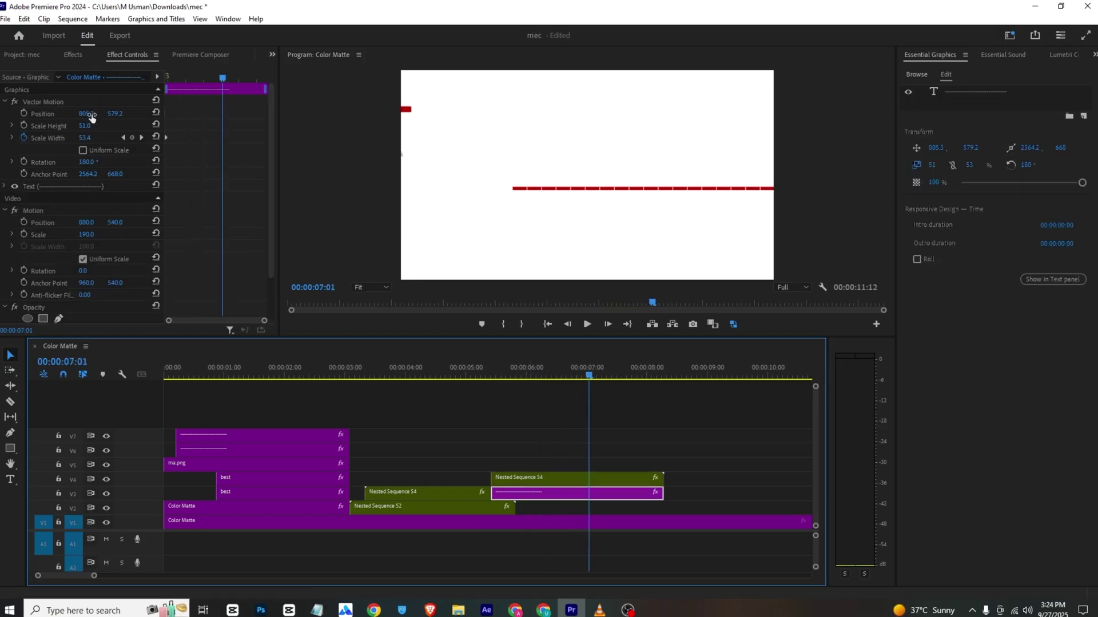
pyautogui.moveTo(86, 113); pyautogui.dragTo(63, 114)
pyautogui.moveTo(502, 373); pyautogui.dragTo(585, 396)
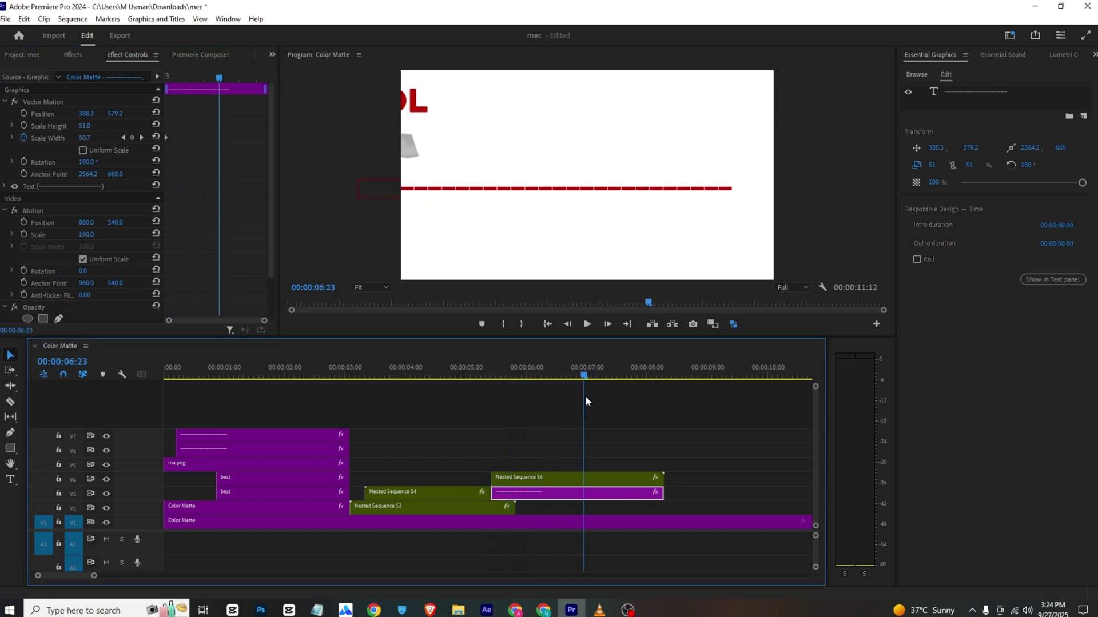
pyautogui.click(77, 138)
pyautogui.moveTo(84, 137)
pyautogui.mouseDown()
pyautogui.moveTo(63, 138)
pyautogui.moveTo(75, 138)
pyautogui.mouseUp()
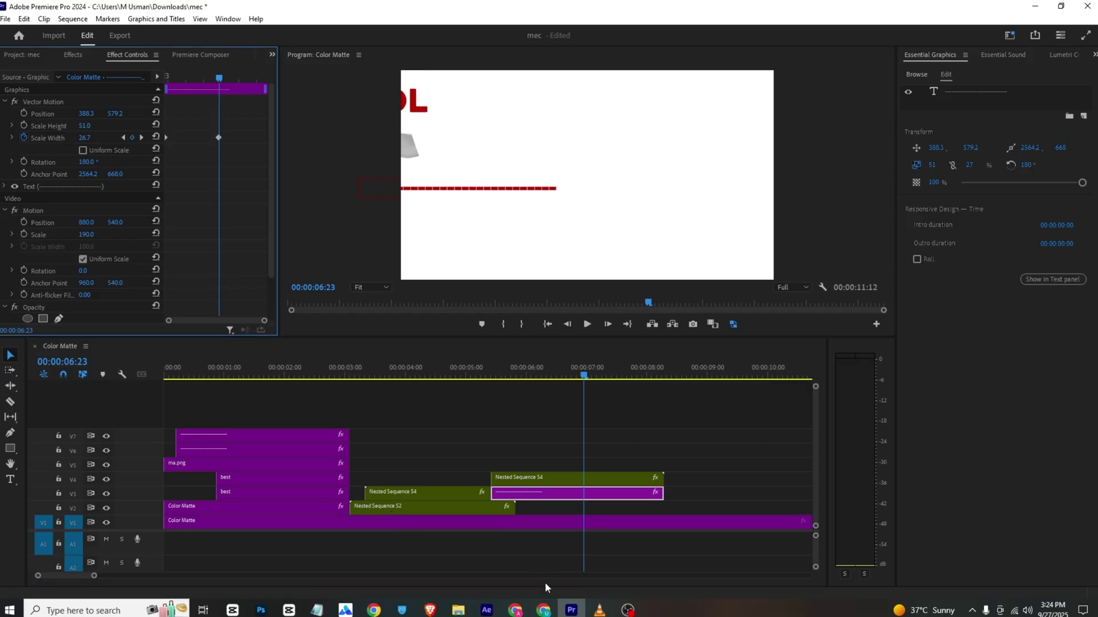
# Check the MILLIONAIRE COACH reference frame in VLC, and copy the red rounded square graphic from Nested Sequence 54 in Premiere Pro.
pyautogui.click(600, 609)
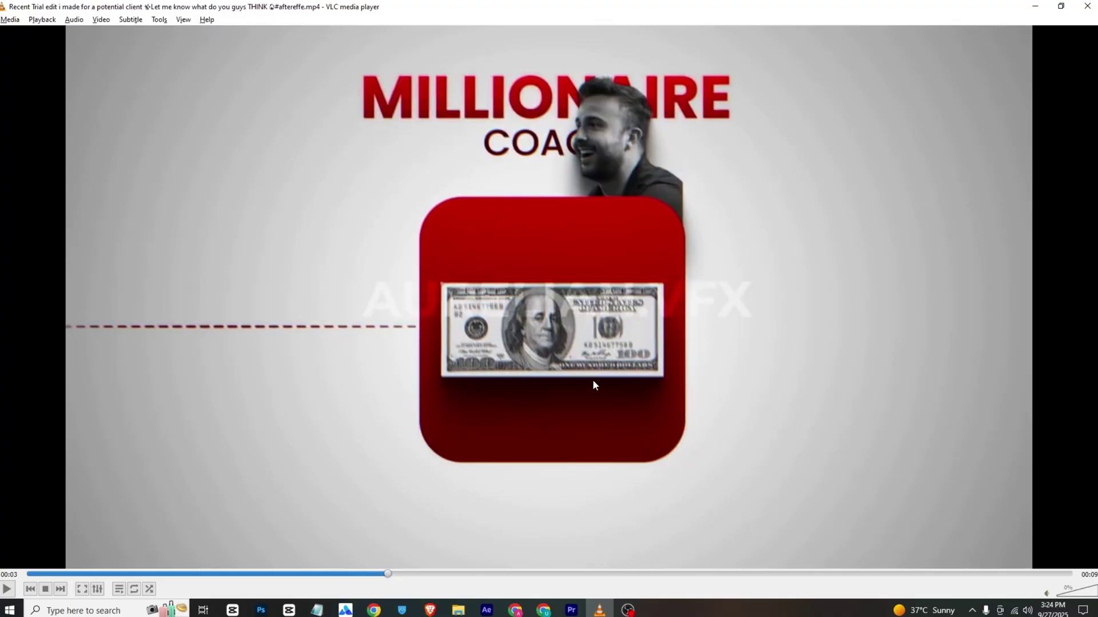
pyautogui.hotkey('alt', 'Tab')
pyautogui.click(447, 491)
pyautogui.doubleClick(448, 490)
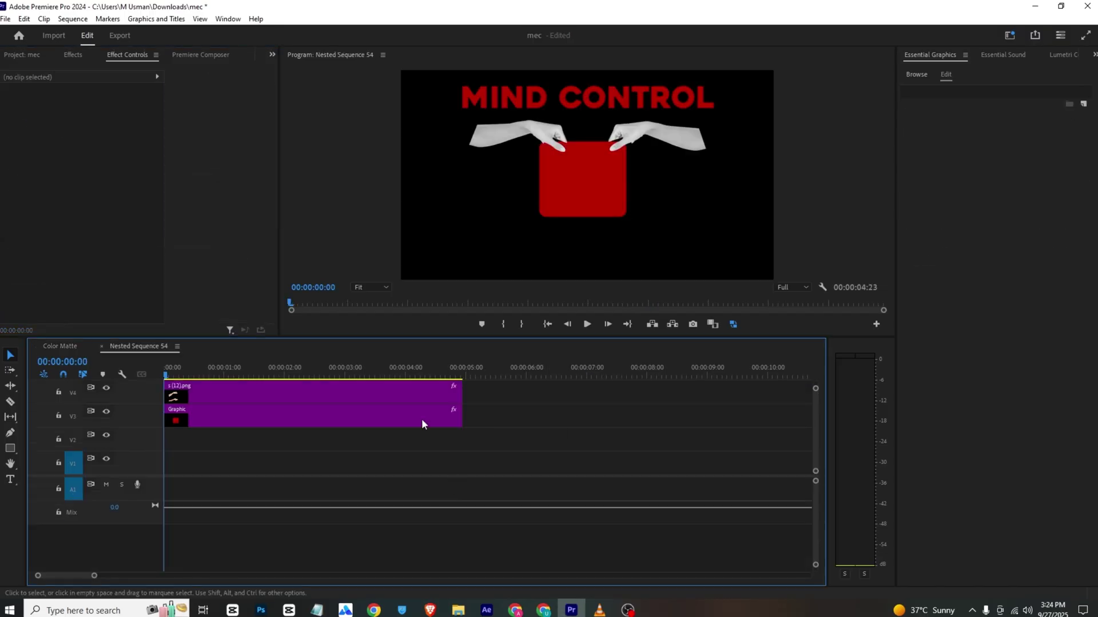
pyautogui.click(312, 413)
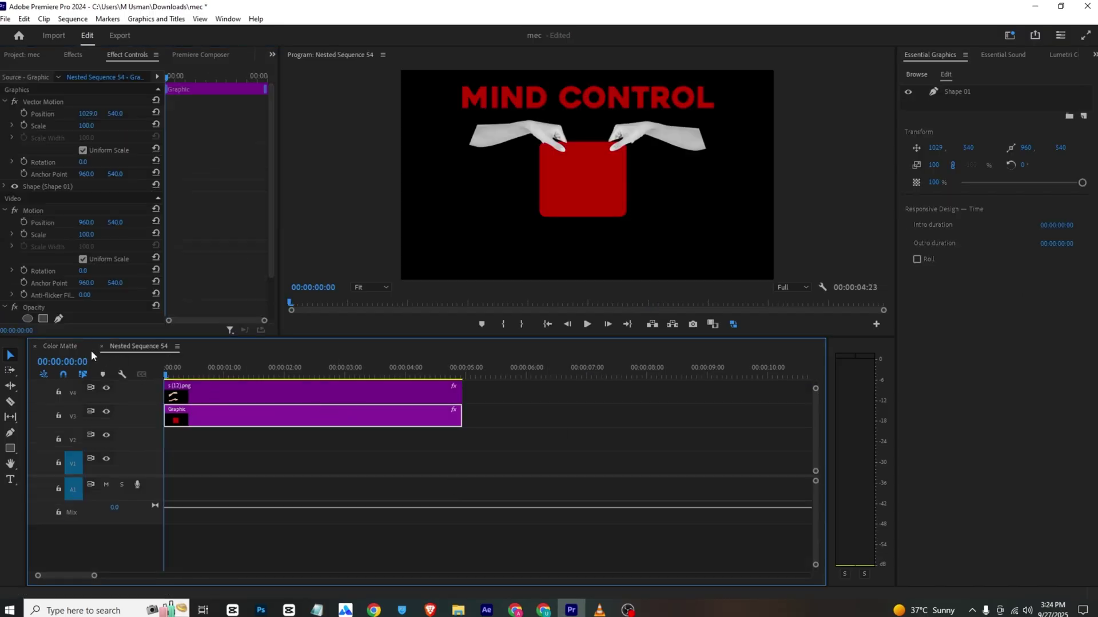
pyautogui.click(64, 346)
# Paste the red square graphic into the Color Matte sequence and place it on V5, overlapping the exiting nested clip.
pyautogui.click(528, 370)
pyautogui.click(573, 439)
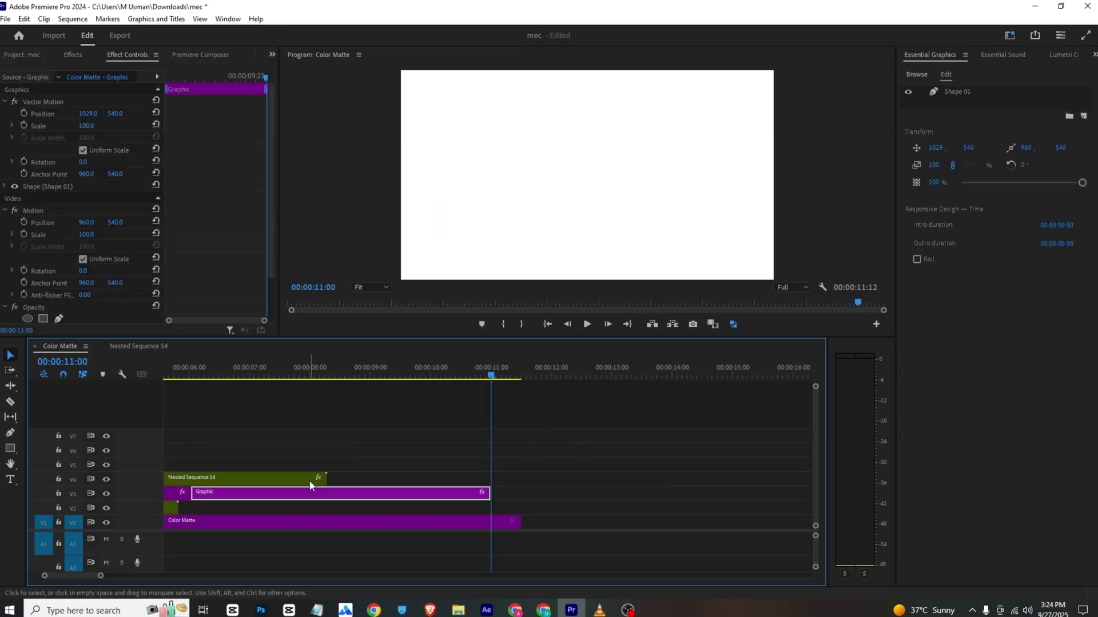
pyautogui.click(501, 373)
pyautogui.hotkey('ctrl', 'v')
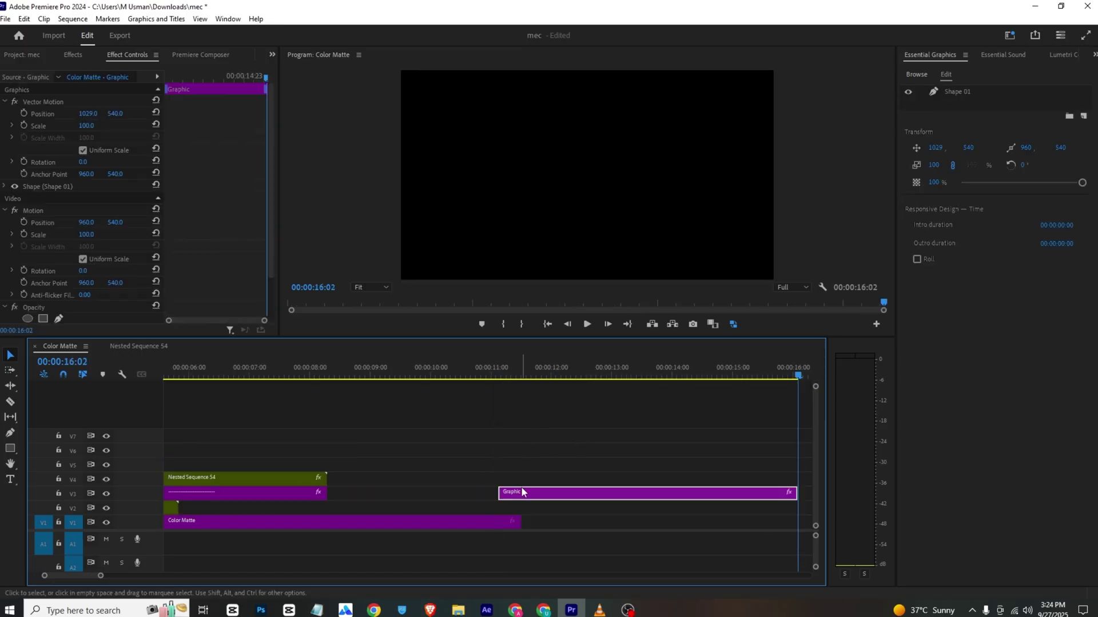
pyautogui.moveTo(521, 489); pyautogui.dragTo(407, 465)
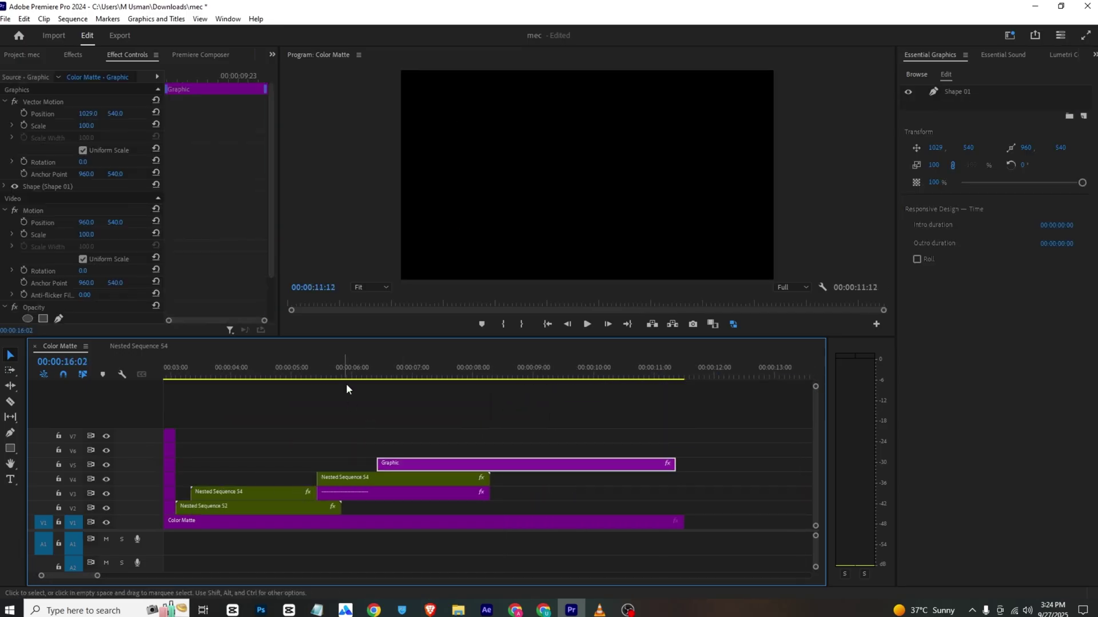
# Set the dashed line's Vector Motion Position to 388.3, 560.2 while viewing it against the red square at 00:00:06:20.
pyautogui.moveTo(346, 380); pyautogui.dragTo(404, 382)
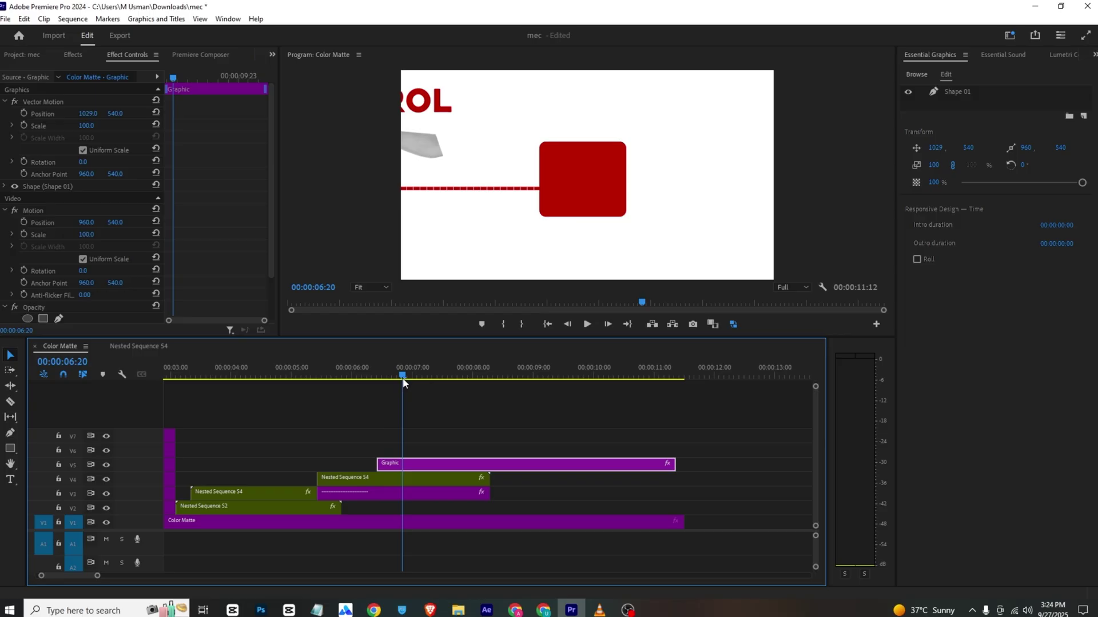
pyautogui.click(417, 496)
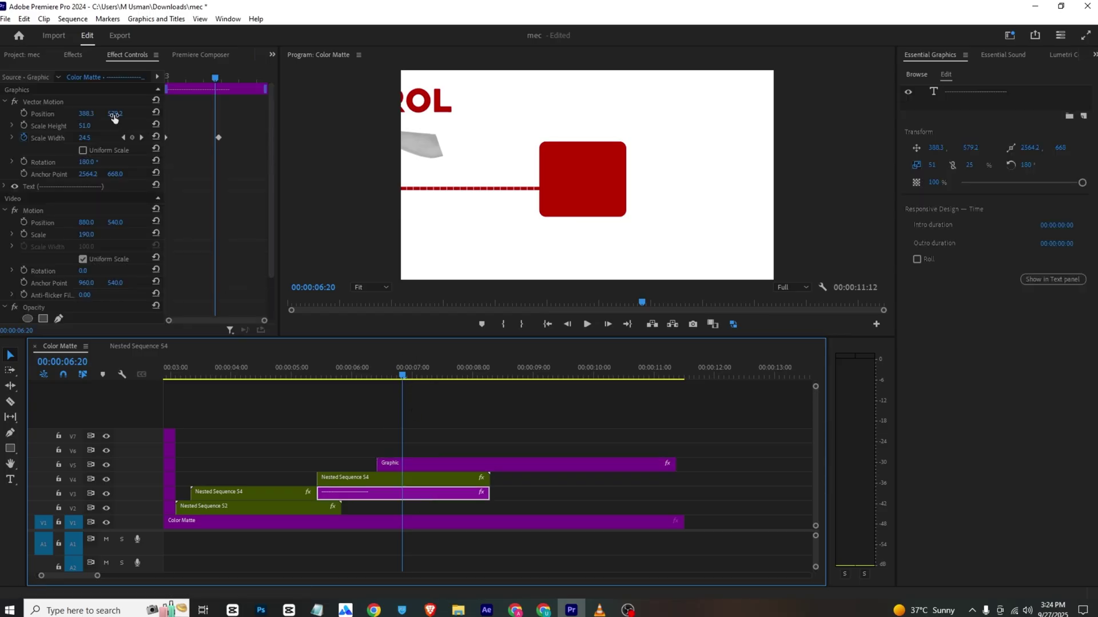
pyautogui.moveTo(115, 118); pyautogui.dragTo(108, 119)
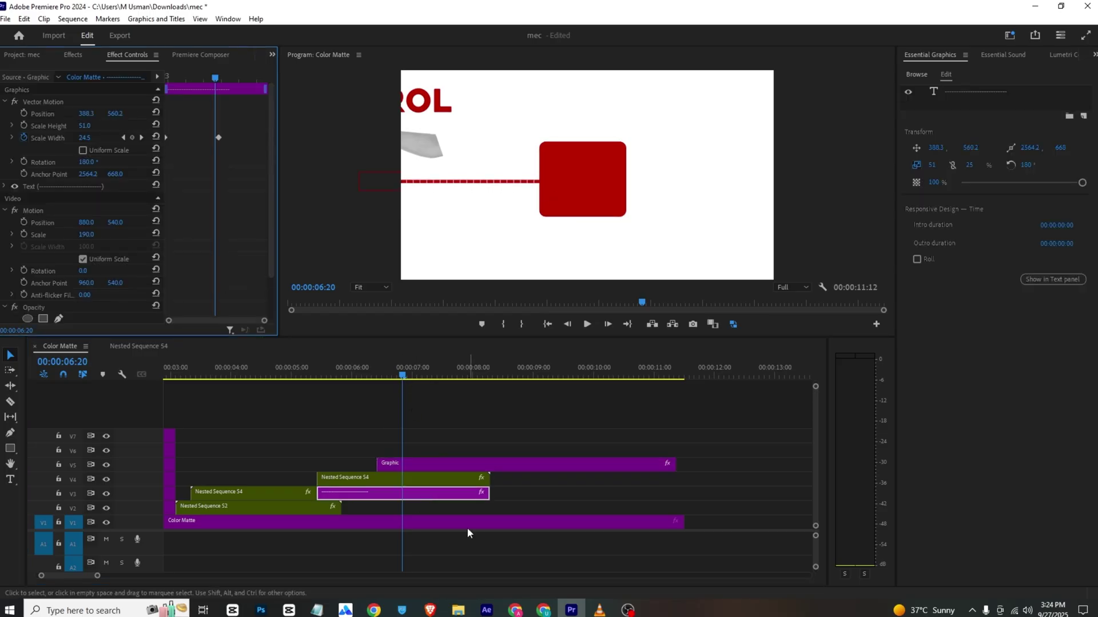
# Add monety.png on V6 at 00:00:06:20 with Scale 60 and Position 944, 540, and save the project.
pyautogui.click(437, 467)
pyautogui.click(44, 59)
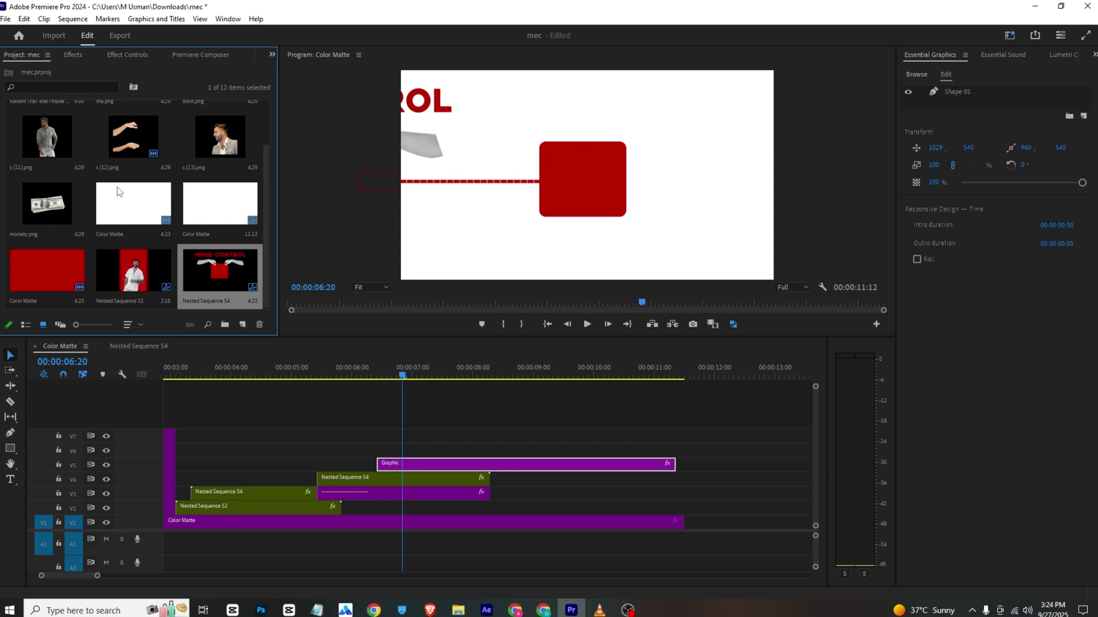
pyautogui.scroll(1, 59, 270)
pyautogui.moveTo(60, 270); pyautogui.dragTo(445, 454)
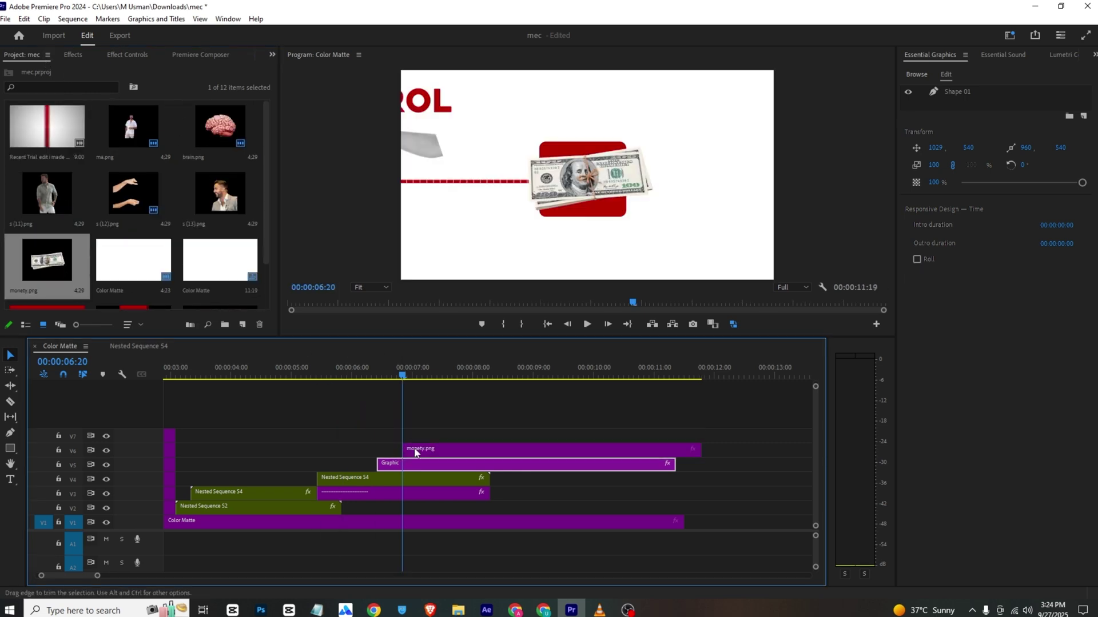
pyautogui.click(444, 452)
pyautogui.click(128, 53)
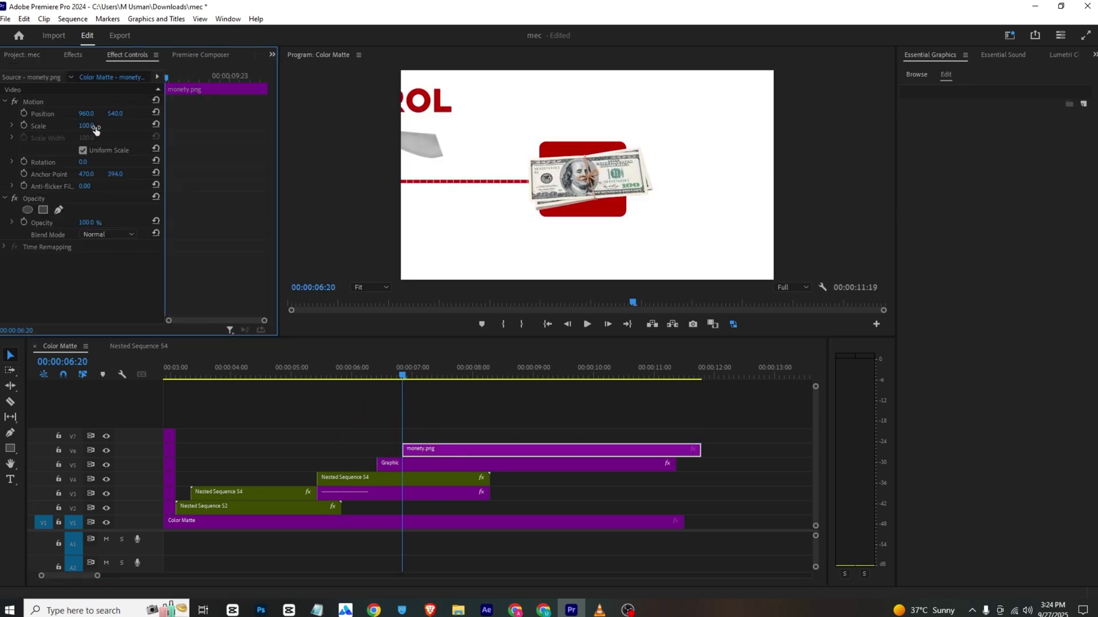
pyautogui.moveTo(95, 130); pyautogui.dragTo(105, 102)
pyautogui.hotkey('ctrl', 's')
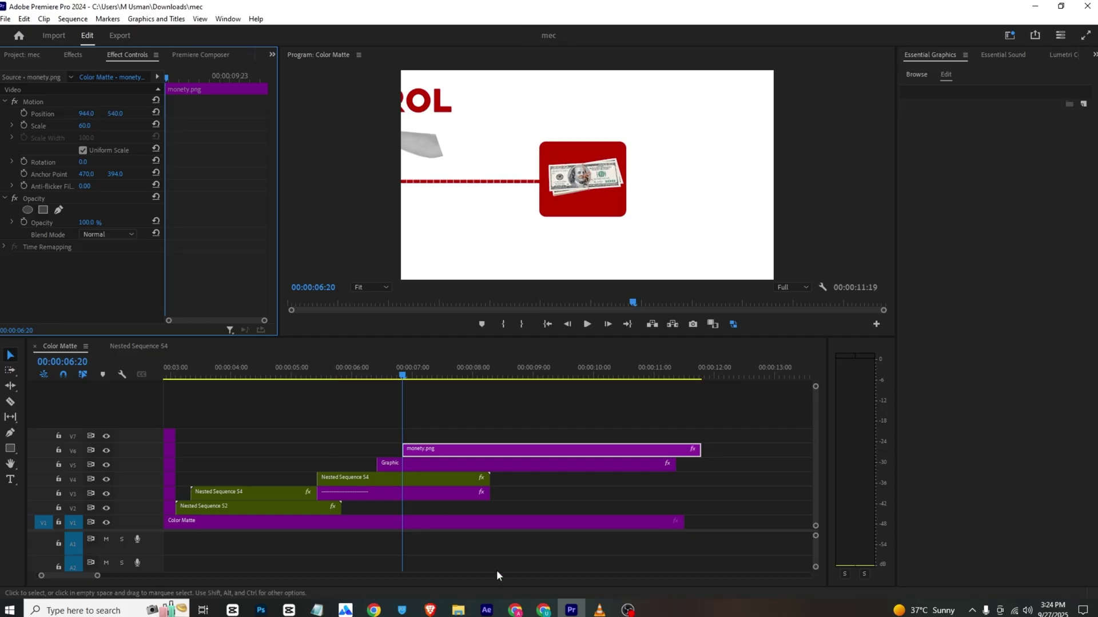
# Add s (13).png on V7 at 00:00:06:20 with Scale 64 and Position 960, 303, after checking the reference.
pyautogui.hotkey('alt', 'Tab')
pyautogui.hotkey('alt', 'Tab')
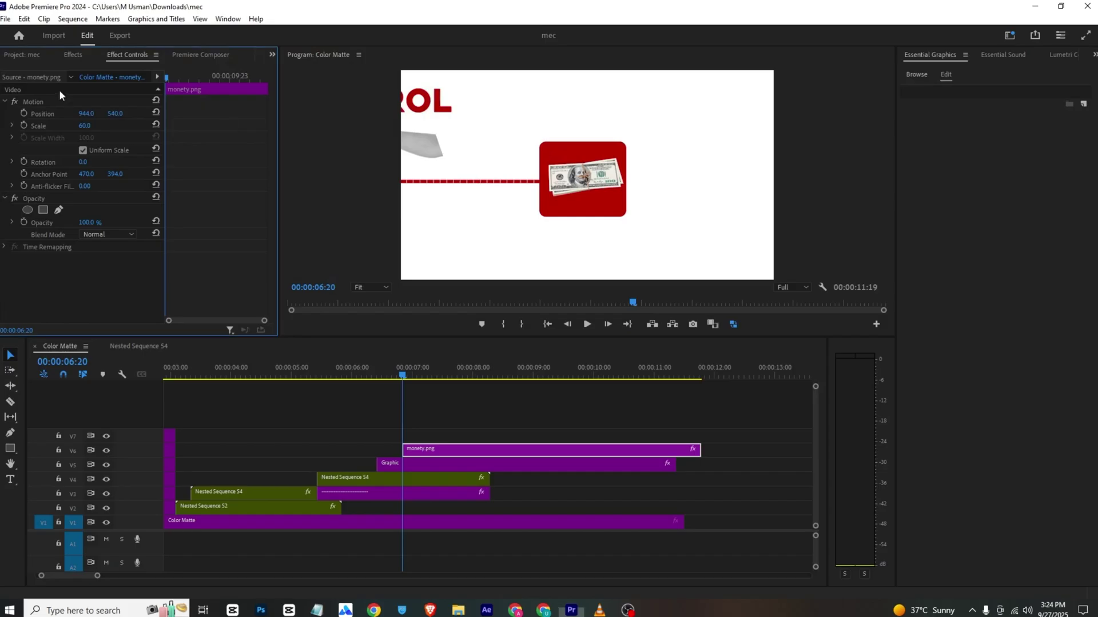
pyautogui.click(29, 54)
pyautogui.moveTo(238, 202); pyautogui.dragTo(404, 436)
pyautogui.click(103, 53)
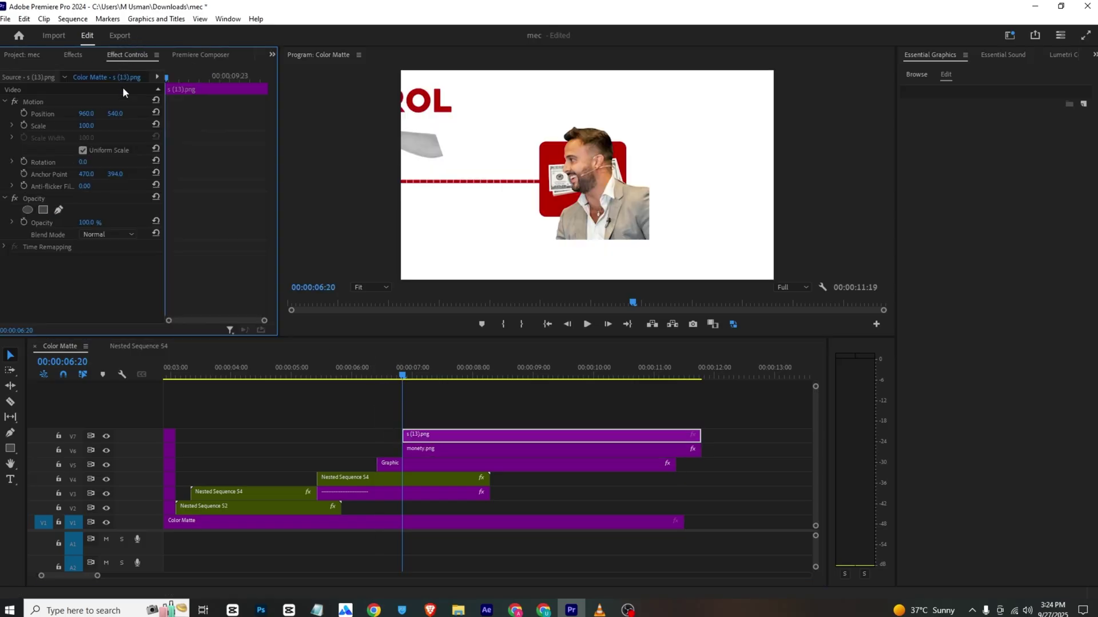
pyautogui.moveTo(86, 125); pyautogui.dragTo(59, 113)
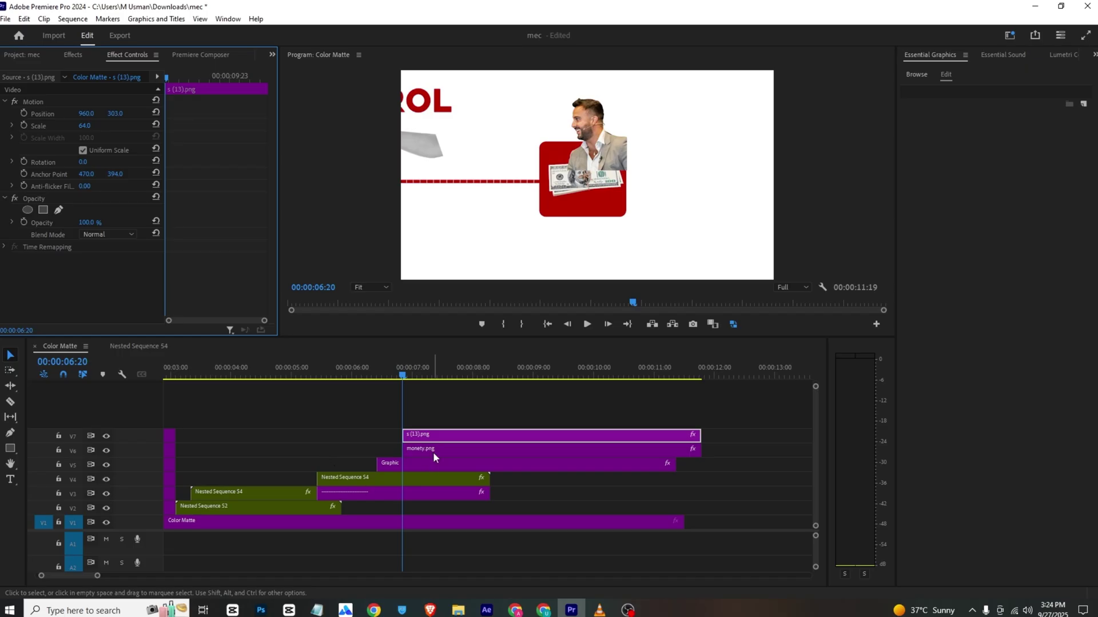
# Stack s (13).png on V5, the red square on V6 and monety.png on V7, and play the reference's following scene in VLC.
pyautogui.moveTo(387, 449); pyautogui.dragTo(418, 426)
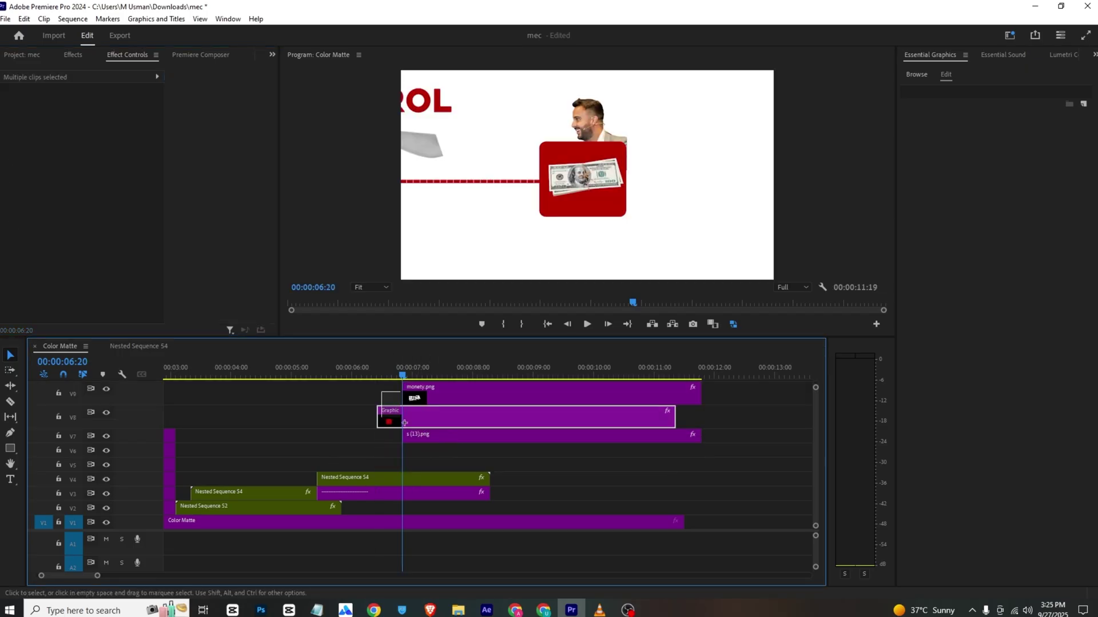
pyautogui.hotkey('ctrl', 'z')
pyautogui.hotkey('alt', 'Tab')
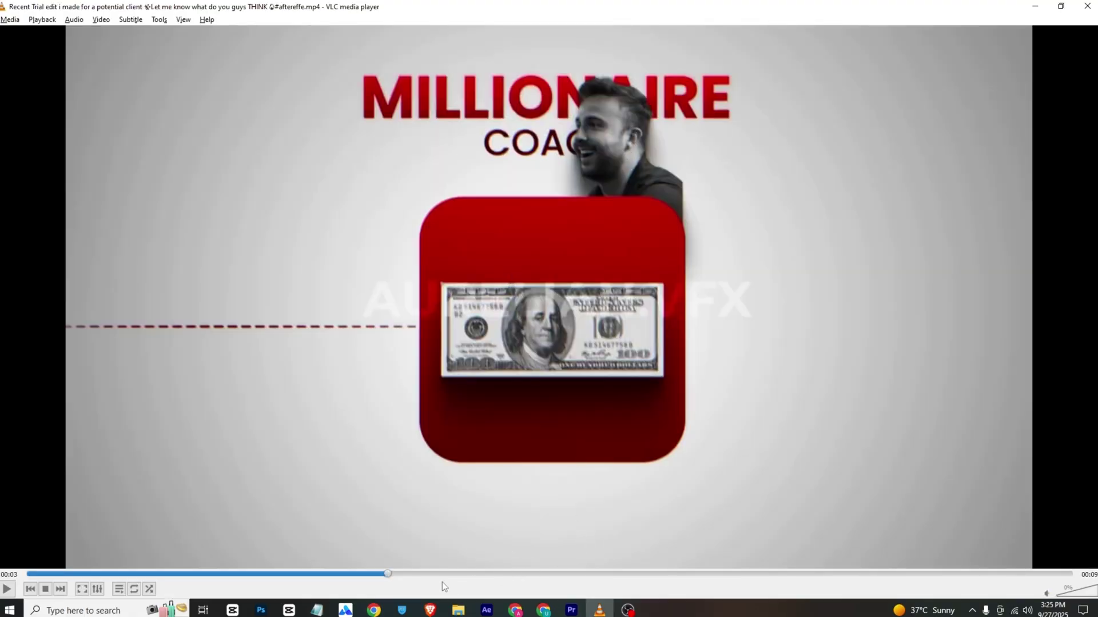
pyautogui.press('space')
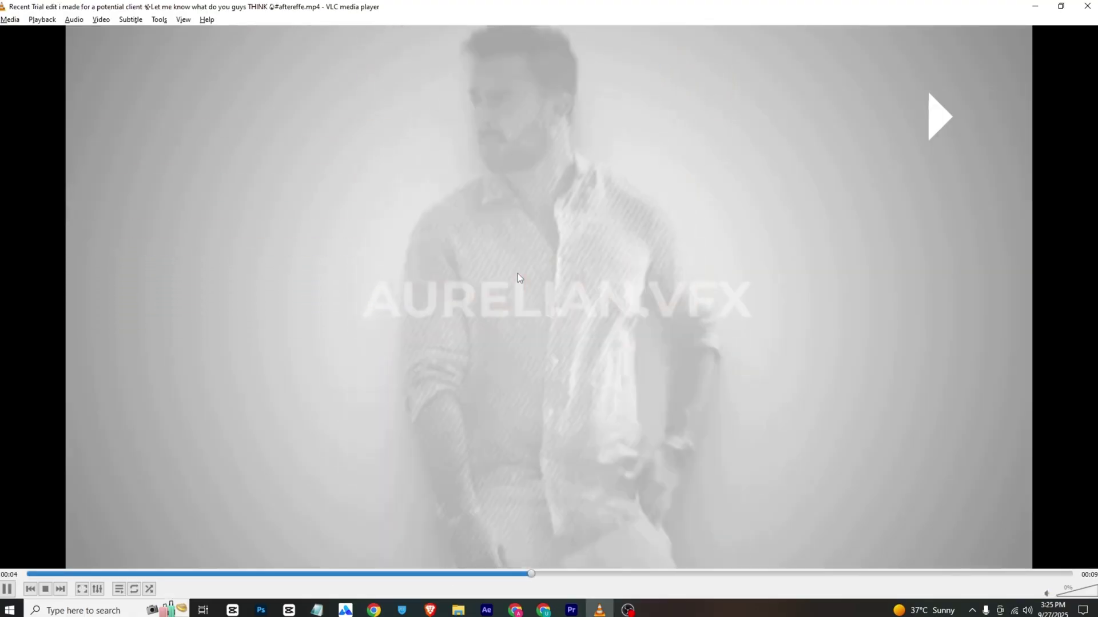
pyautogui.press('space')
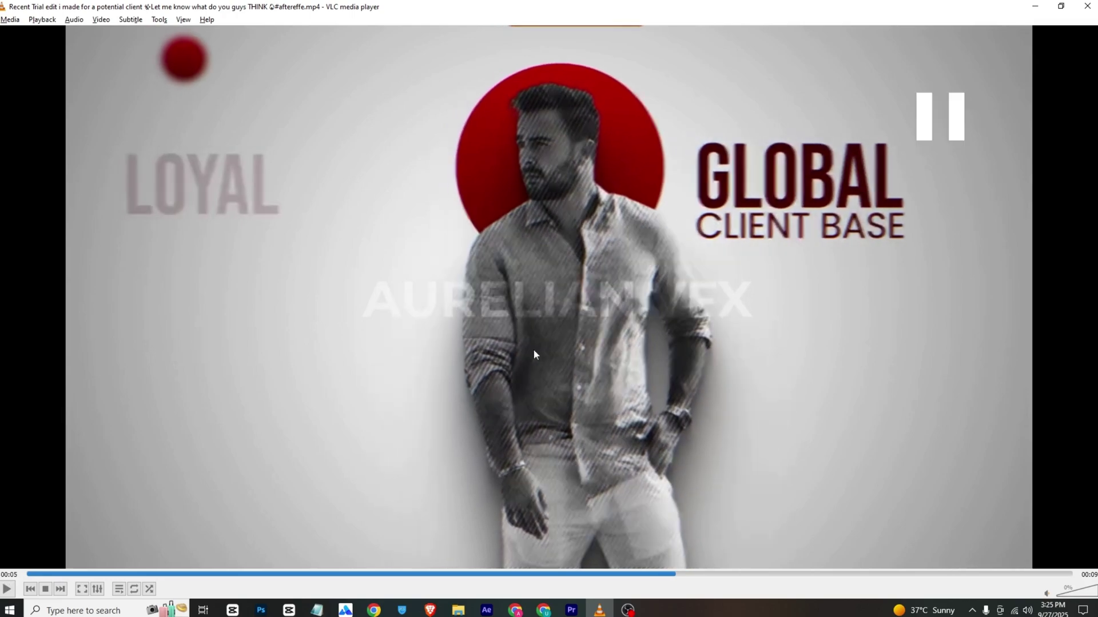
pyautogui.hotkey('alt', 'Tab')
# Cut the monety.png, red square and s (13).png clips at 00:00:08:05, delete the remainders, and display the project media.
pyautogui.click(460, 374)
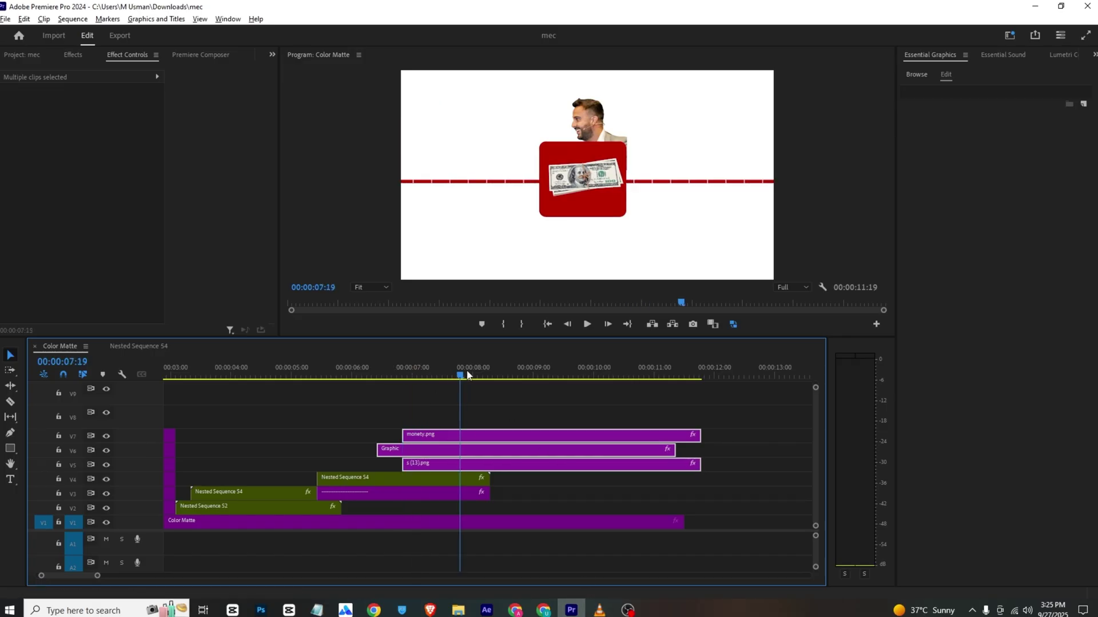
pyautogui.moveTo(467, 372); pyautogui.dragTo(484, 375)
pyautogui.press('c')
pyautogui.click(485, 449)
pyautogui.click(486, 465)
pyautogui.click(485, 436)
pyautogui.press('v')
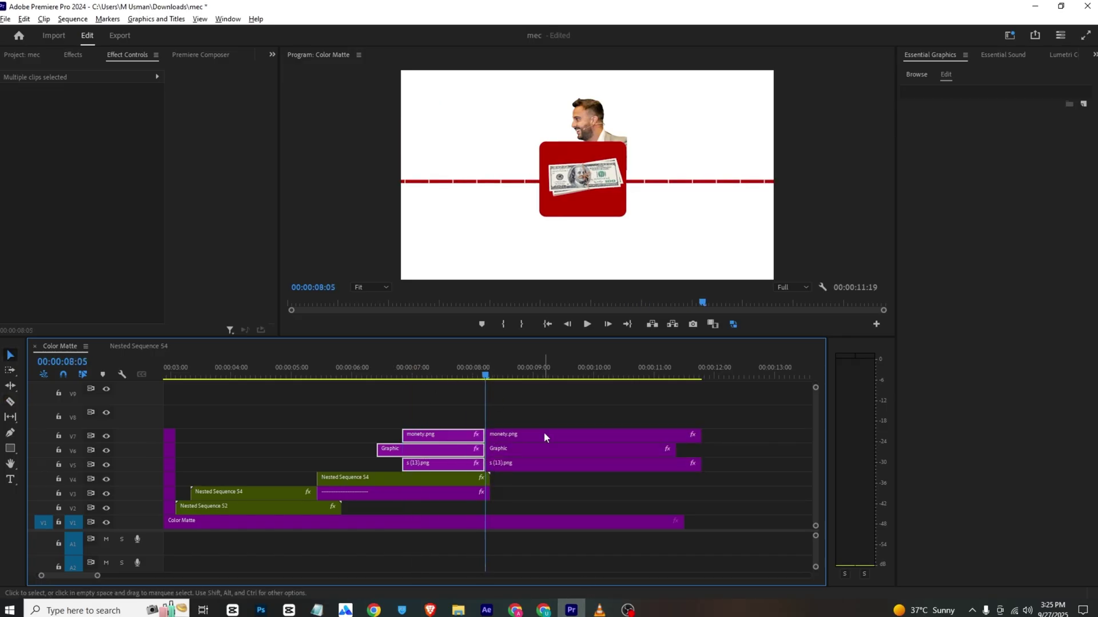
pyautogui.click(543, 432)
pyautogui.press('Delete')
pyautogui.click(39, 55)
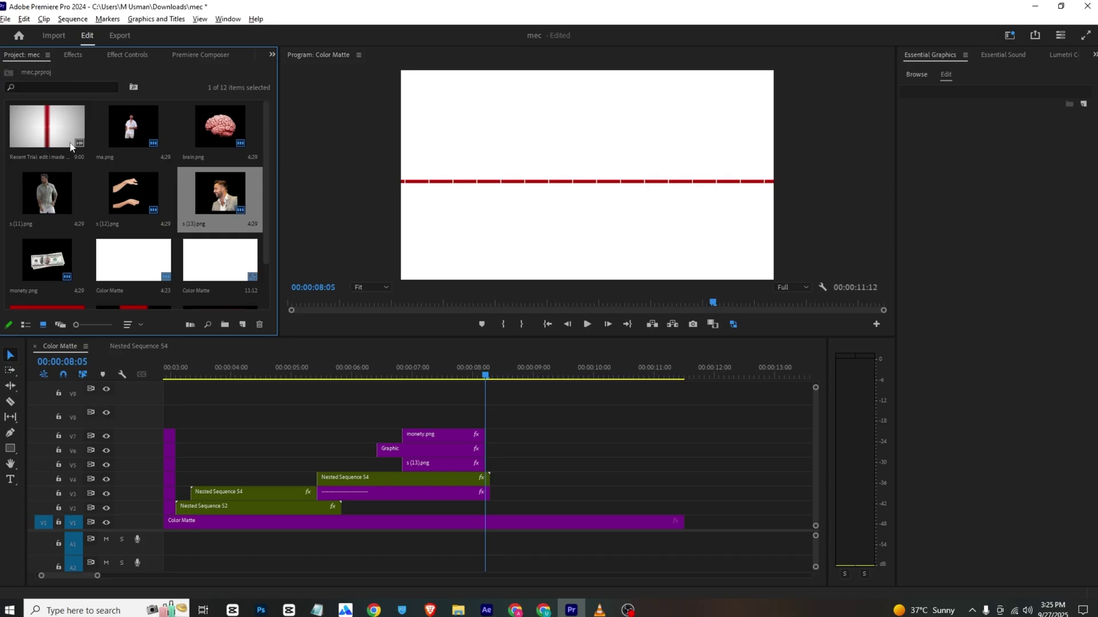
# Add s (11).png on V5 at 00:00:08:07 with Scale 140 and Position 960, 668, and save the project.
pyautogui.moveTo(52, 184); pyautogui.dragTo(494, 471)
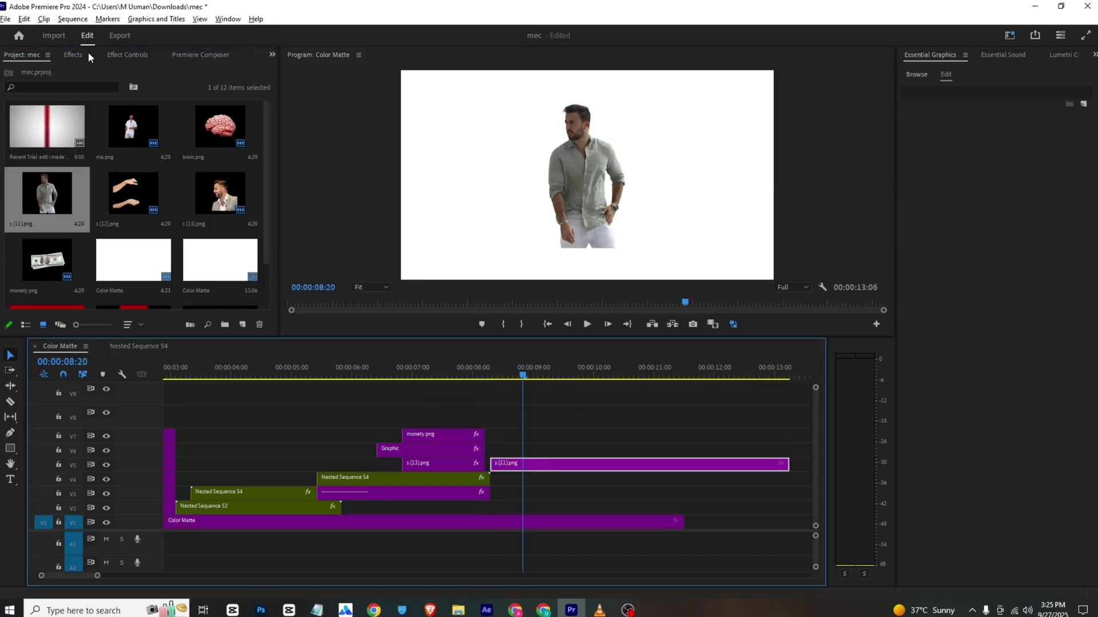
pyautogui.click(127, 55)
pyautogui.moveTo(90, 126); pyautogui.dragTo(188, 114)
pyautogui.hotkey('ctrl', 's')
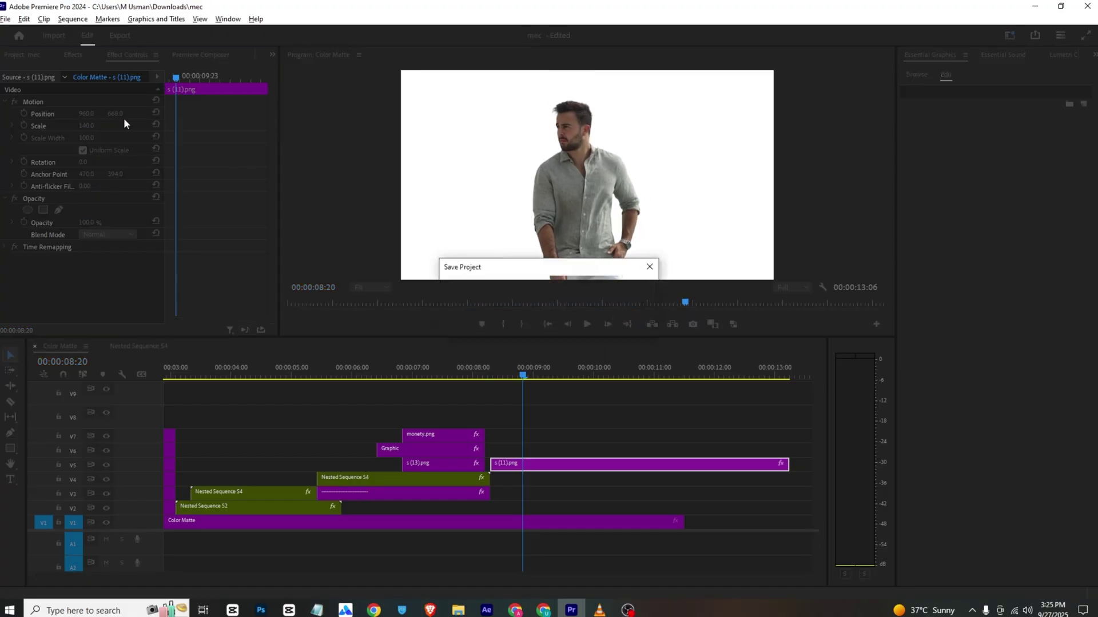
# After checking the reference in VLC, keyframe s (11).png's Opacity from 0% at 00:00:08:07 to 100% at 00:00:09:09, save, and play the fade.
pyautogui.click(598, 606)
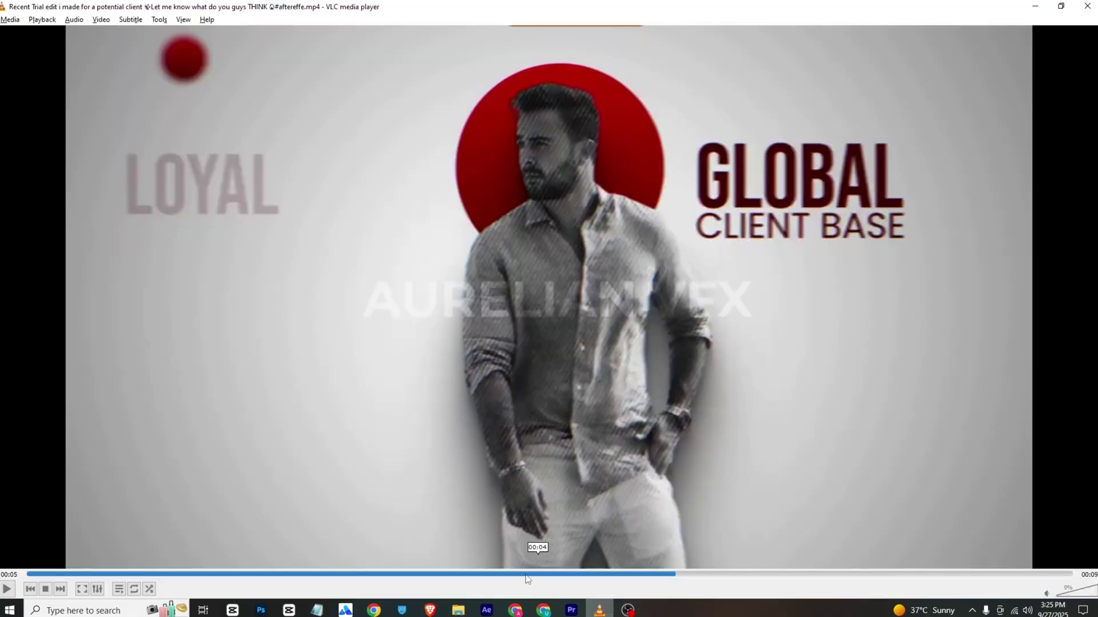
pyautogui.moveTo(552, 574); pyautogui.dragTo(643, 575)
pyautogui.click(580, 611)
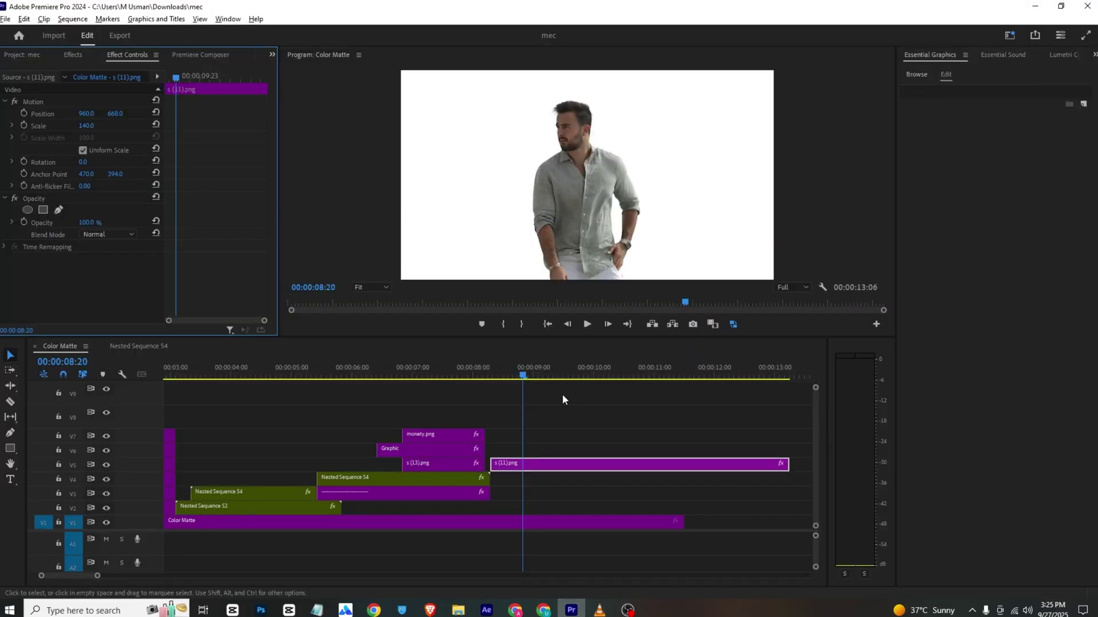
pyautogui.moveTo(180, 77); pyautogui.dragTo(57, 141)
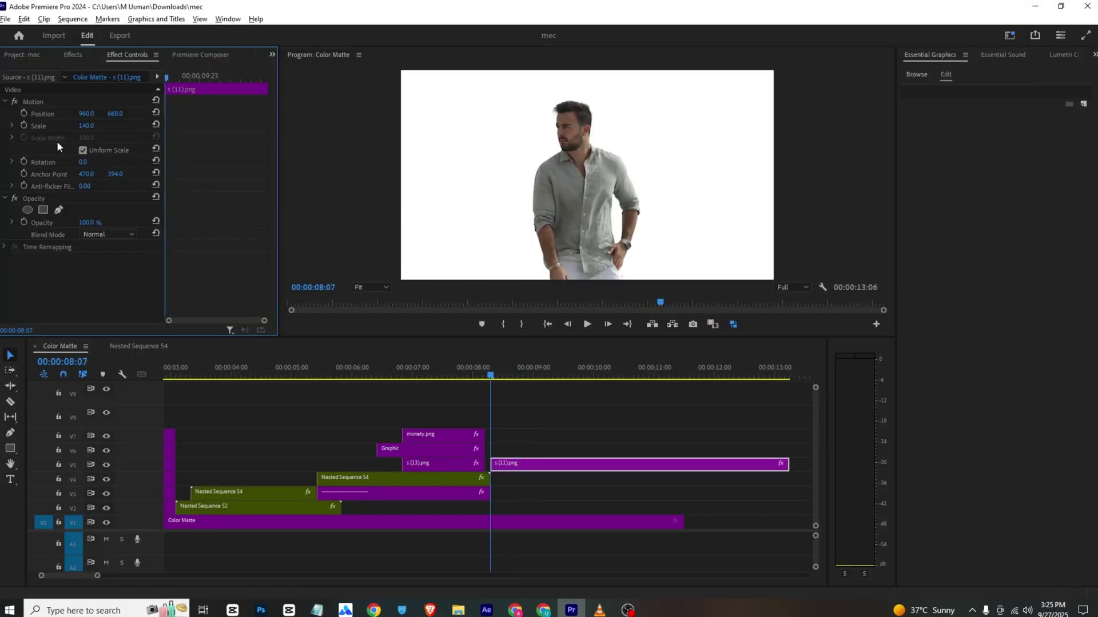
pyautogui.click(25, 224)
pyautogui.moveTo(92, 223); pyautogui.dragTo(35, 224)
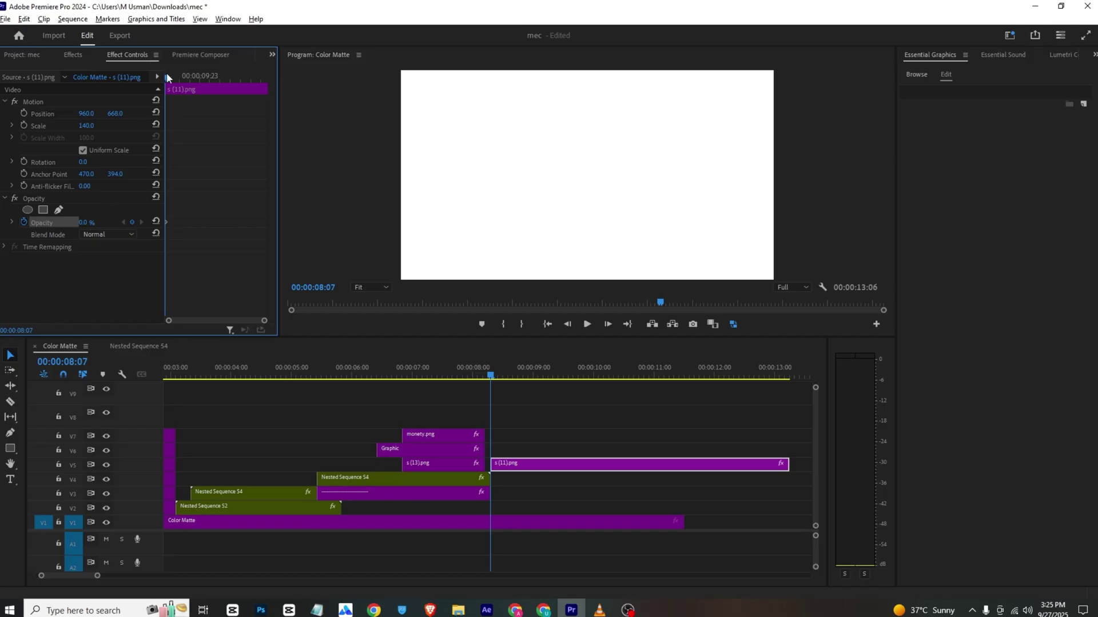
pyautogui.moveTo(166, 75); pyautogui.dragTo(189, 75)
pyautogui.moveTo(87, 222); pyautogui.dragTo(95, 223)
pyautogui.hotkey('ctrl', 's')
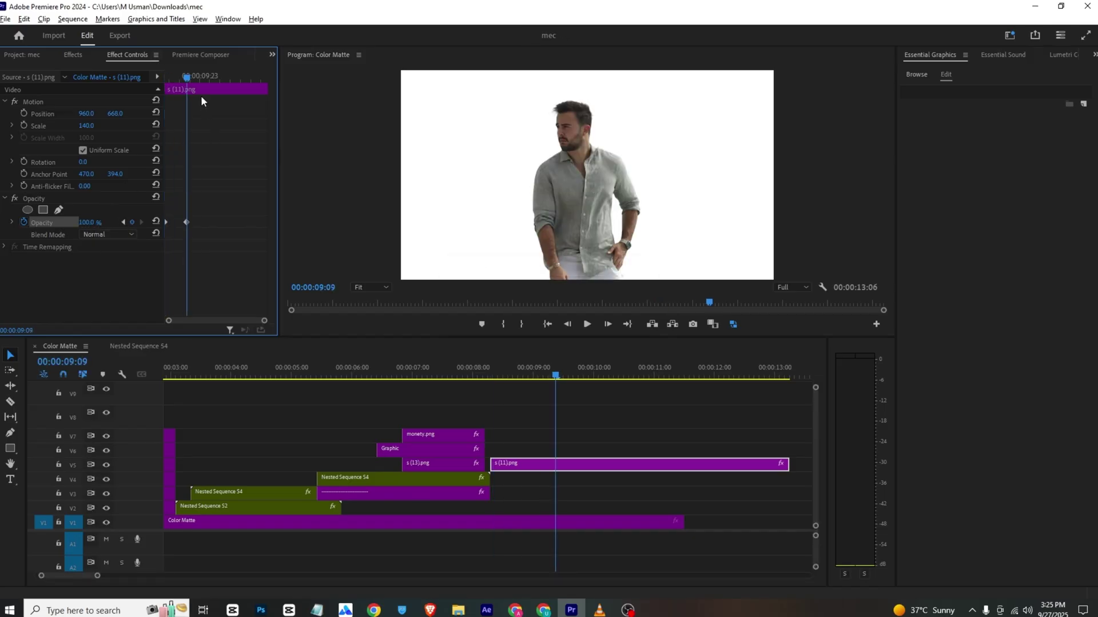
pyautogui.moveTo(190, 78); pyautogui.dragTo(110, 84)
pyautogui.press('space')
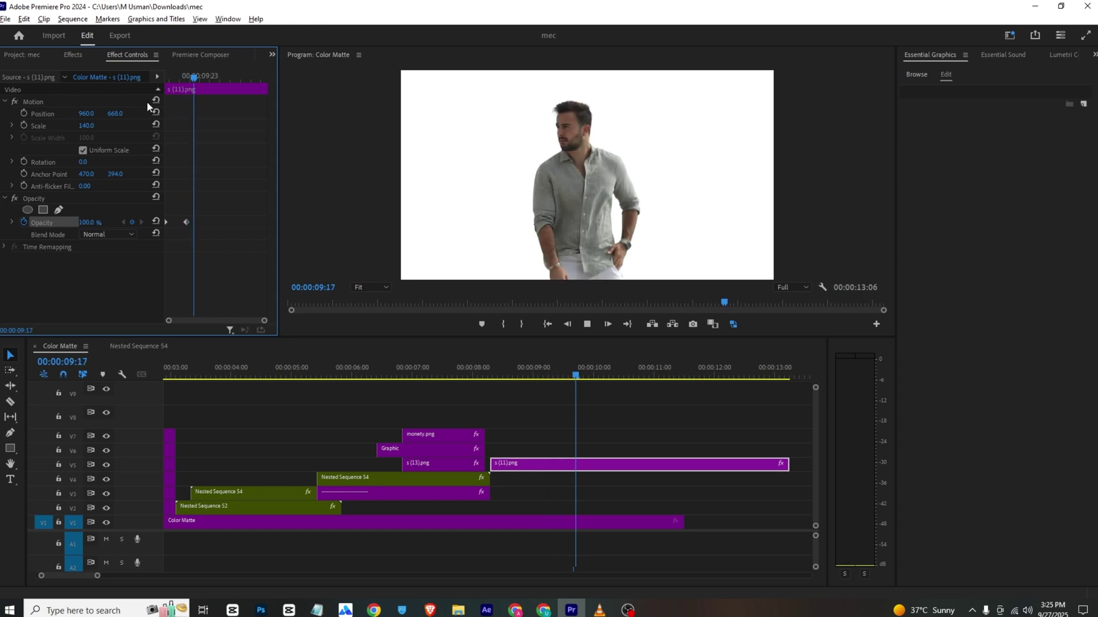
# After rechecking the reference, draw a red circle about 436 px in diameter and place it over the man's head.
pyautogui.click(590, 600)
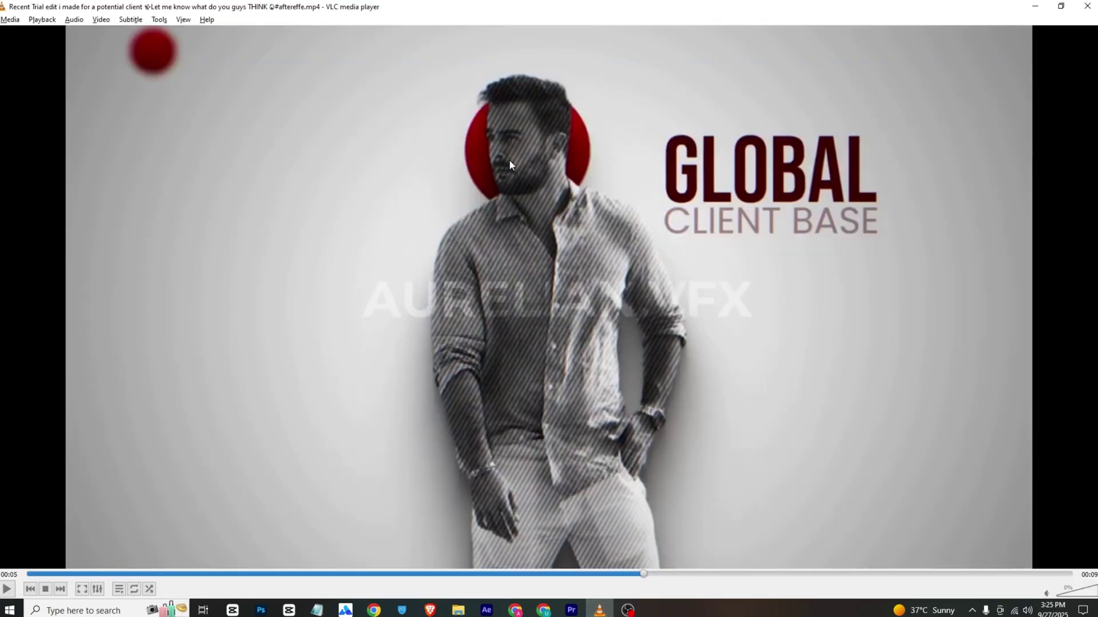
pyautogui.hotkey('alt', 'Tab')
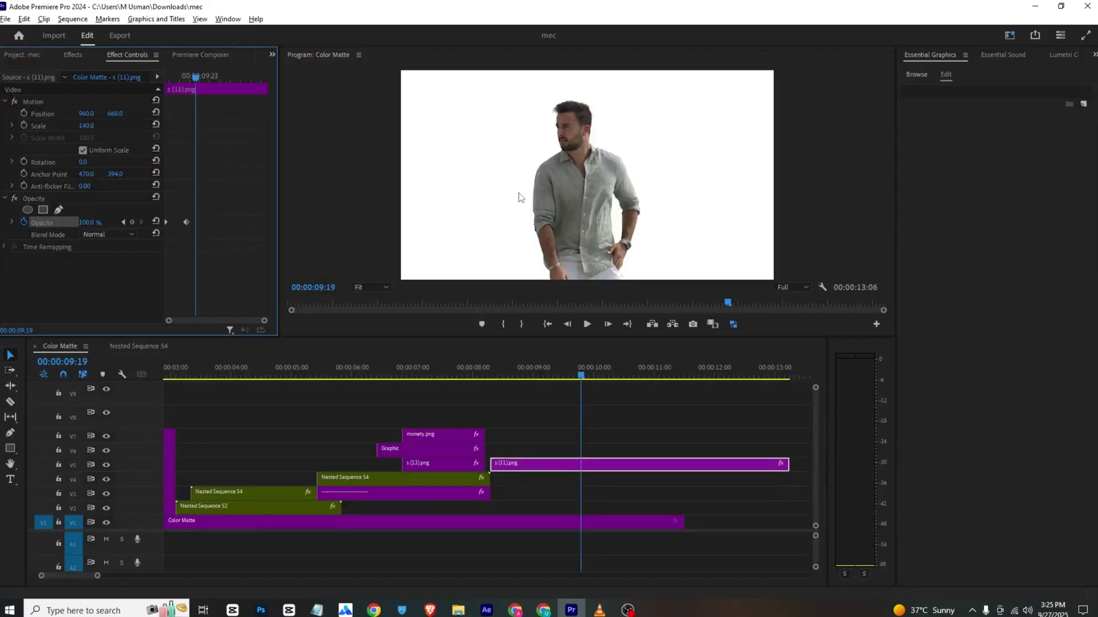
pyautogui.click(10, 450)
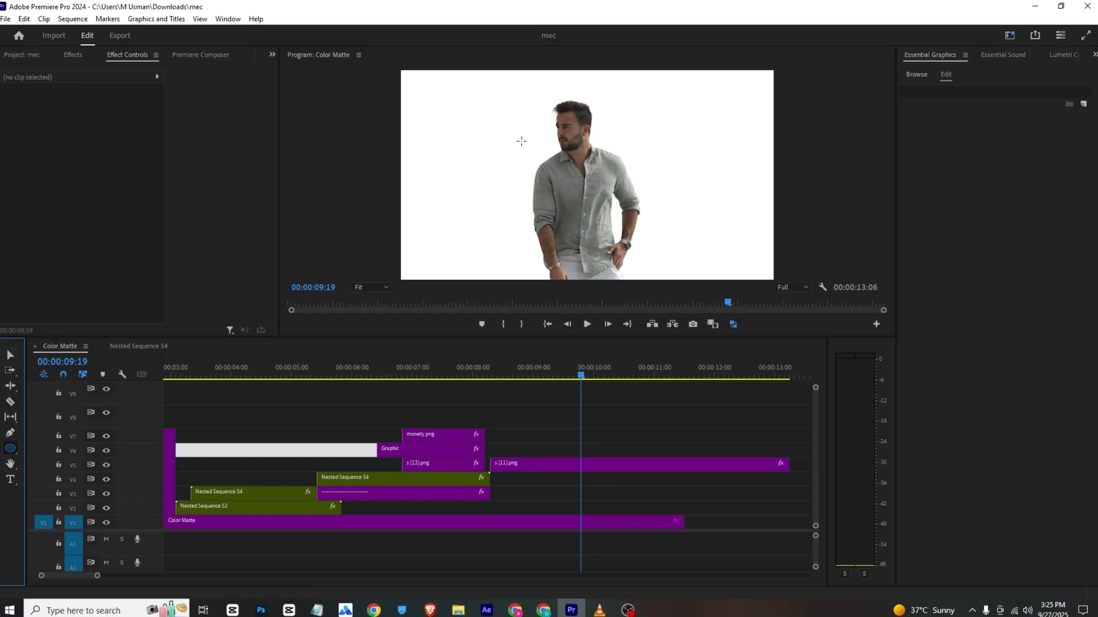
pyautogui.moveTo(517, 126); pyautogui.dragTo(601, 210)
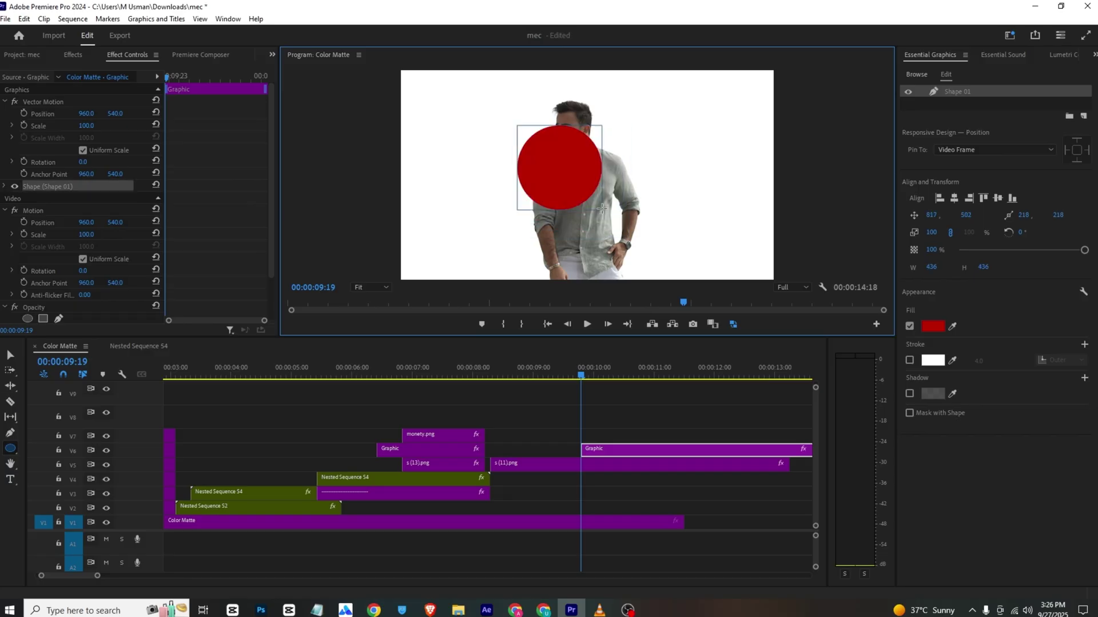
pyautogui.press('c')
pyautogui.press('v')
pyautogui.moveTo(568, 171); pyautogui.dragTo(584, 122)
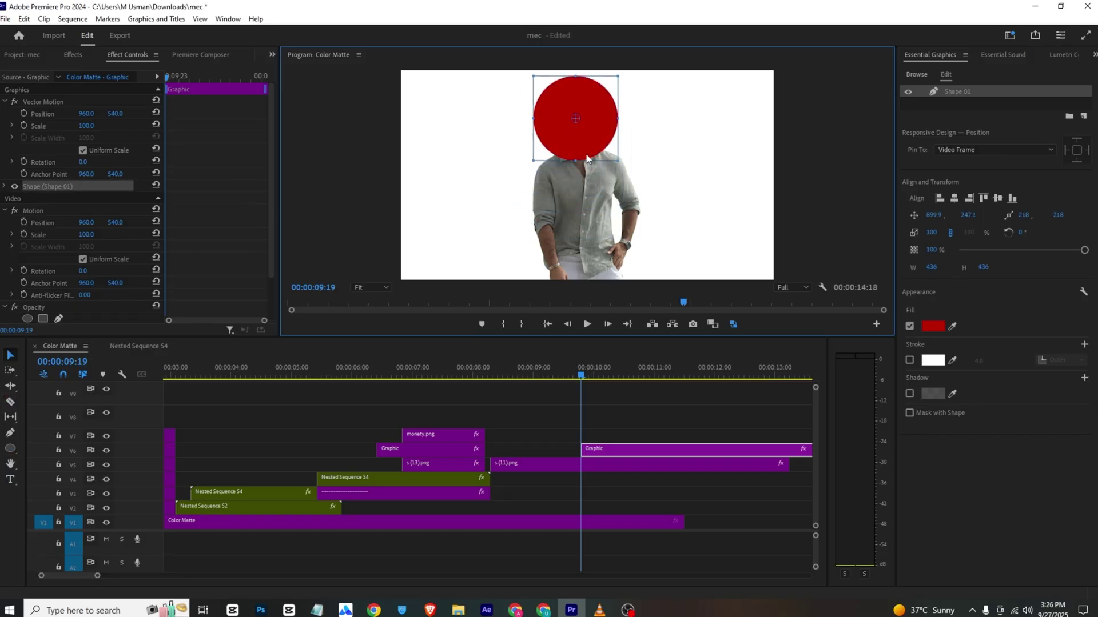
# Stack the circle graphic on V5 beneath s (11).png on V6 from 00:00:08:07, and move its anchor point to the circle's centre at about 887, 231.
pyautogui.moveTo(602, 444); pyautogui.dragTo(540, 464)
pyautogui.moveTo(537, 439); pyautogui.dragTo(536, 455)
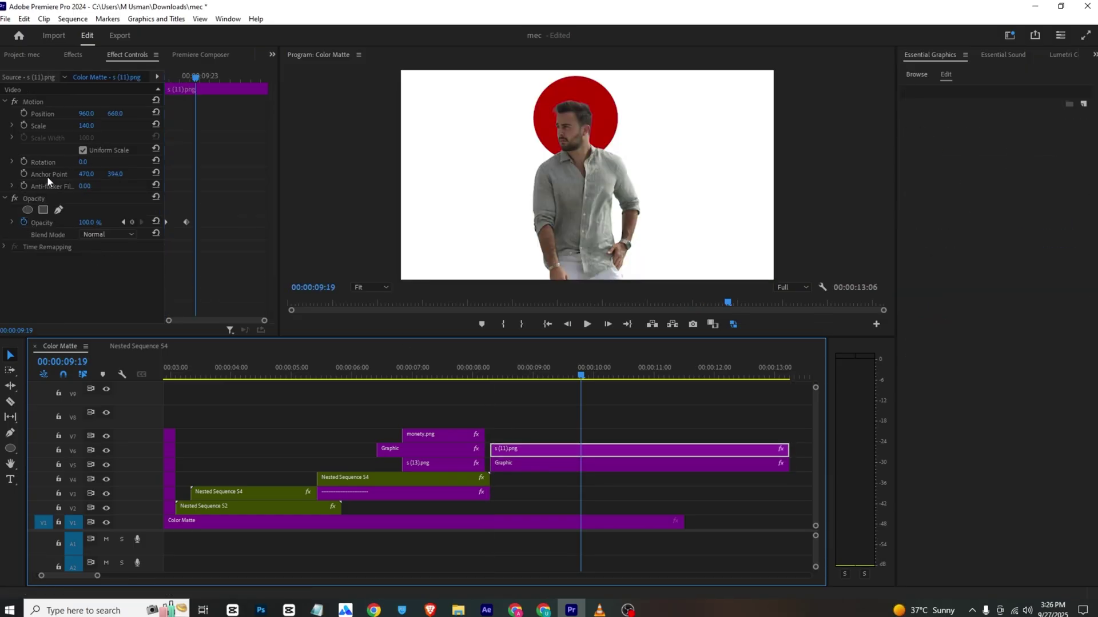
pyautogui.click(508, 465)
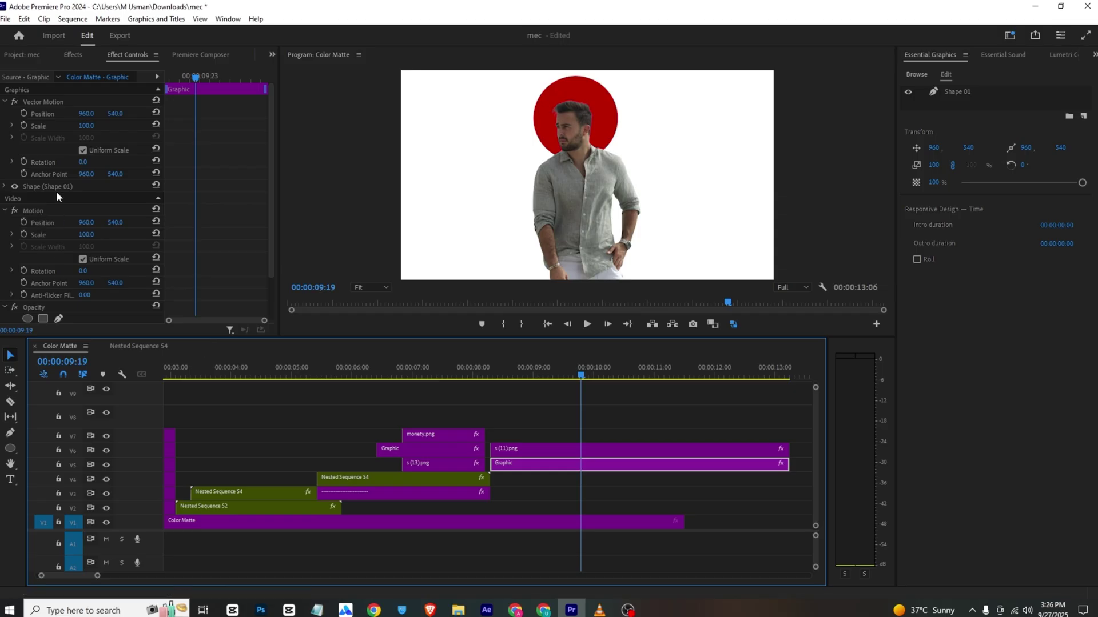
pyautogui.click(53, 174)
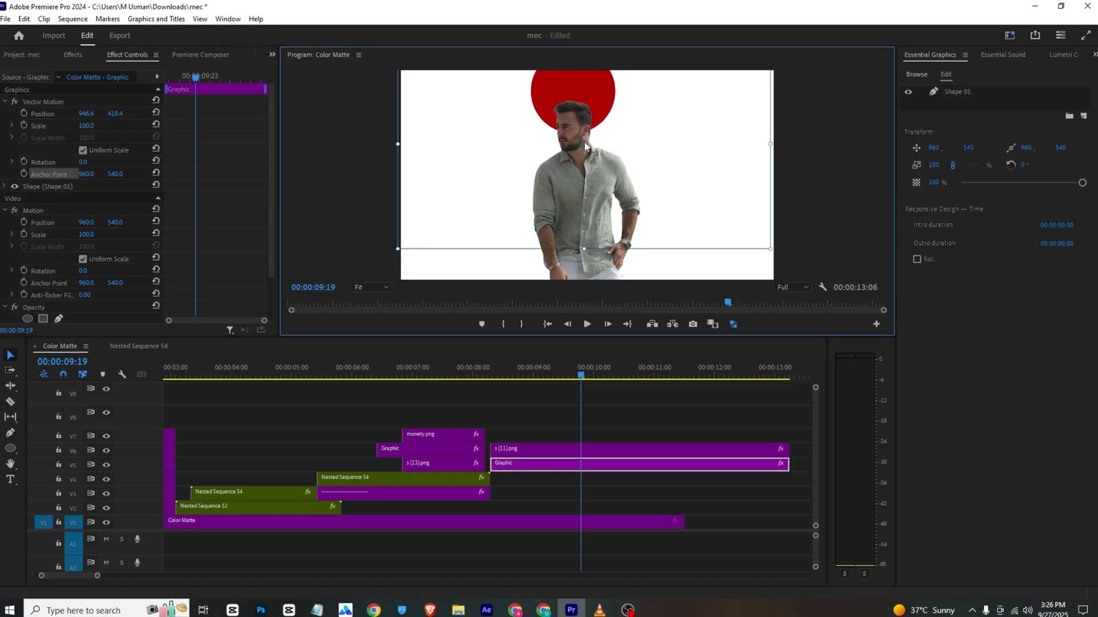
pyautogui.moveTo(591, 176); pyautogui.dragTo(582, 125)
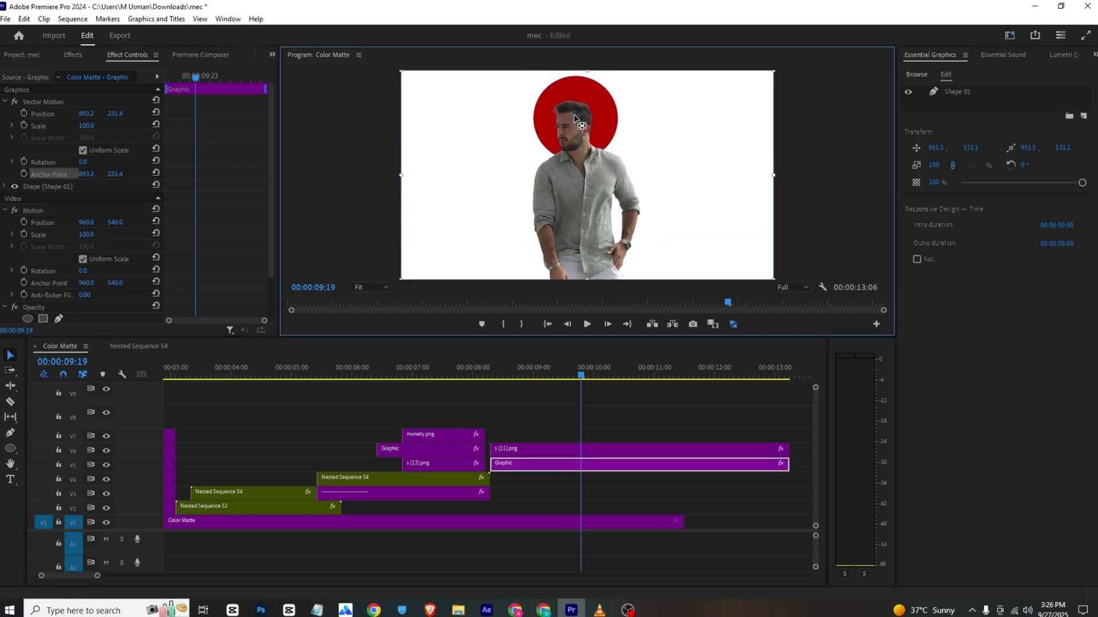
# Keyframe the circle's Vector Motion Scale from 0 at 00:00:08:07 up to 100, and play the growth animation.
pyautogui.click(22, 126)
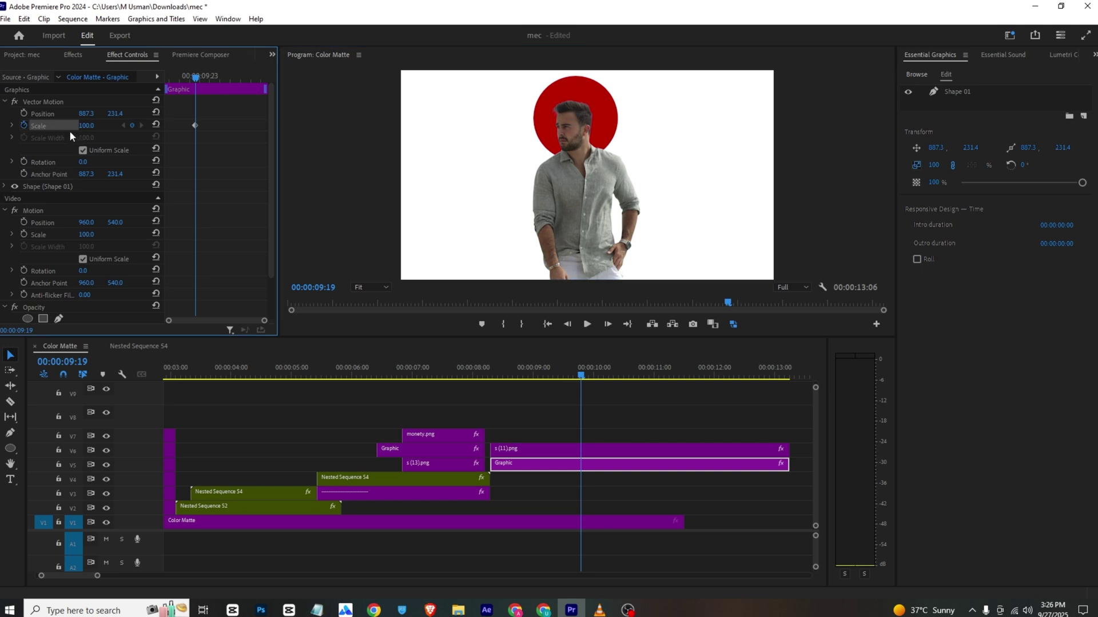
pyautogui.moveTo(194, 126); pyautogui.dragTo(206, 126)
pyautogui.moveTo(195, 77); pyautogui.dragTo(164, 80)
pyautogui.write('0')
pyautogui.press('Return')
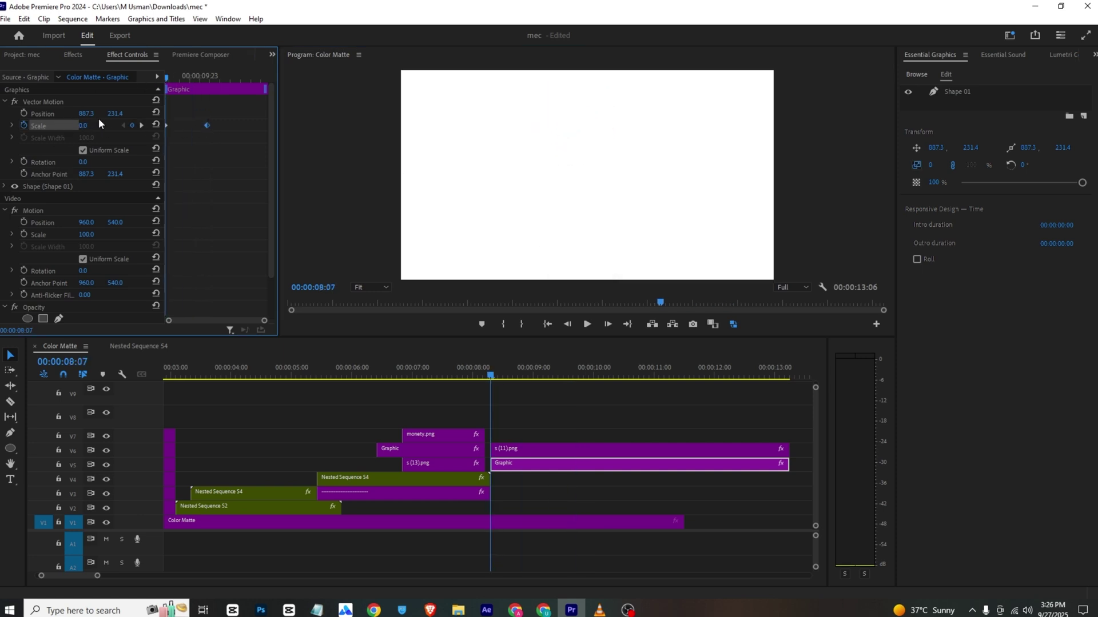
pyautogui.press('space')
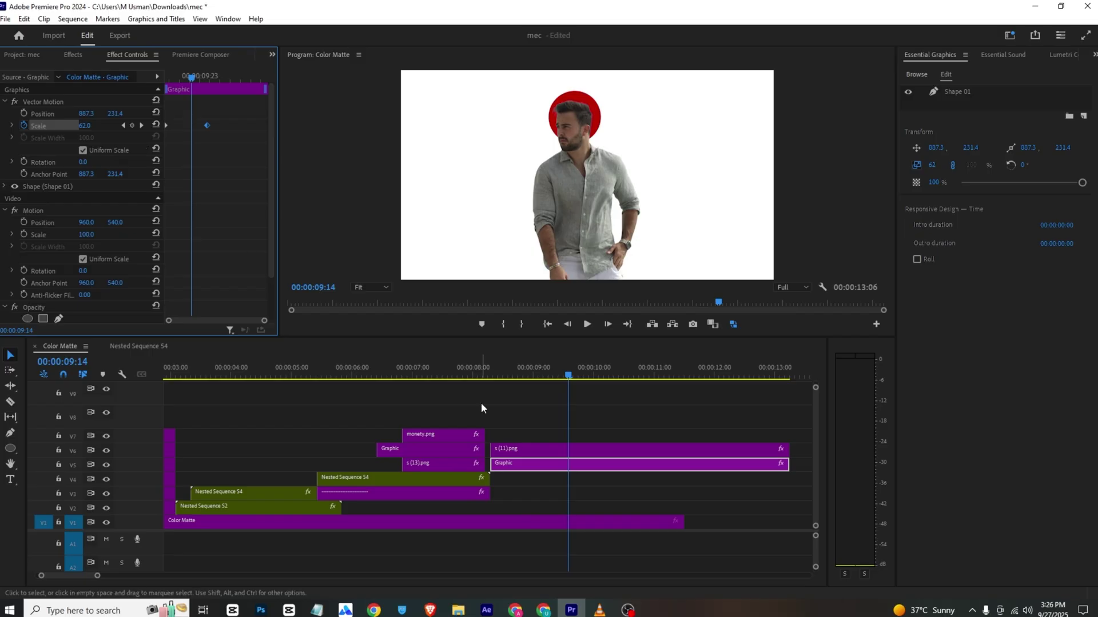
# Move the circle graphic on V5 to start at 00:00:09:11 and play the result.
pyautogui.click(527, 372)
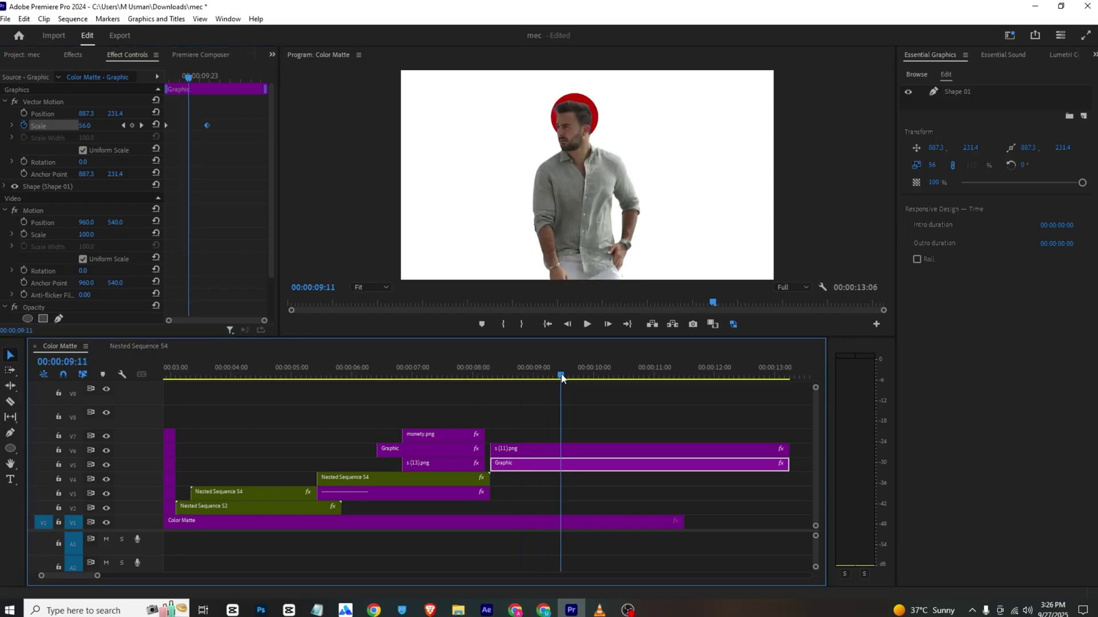
pyautogui.moveTo(555, 464); pyautogui.dragTo(622, 470)
pyautogui.moveTo(550, 376); pyautogui.dragTo(543, 374)
pyautogui.press('space')
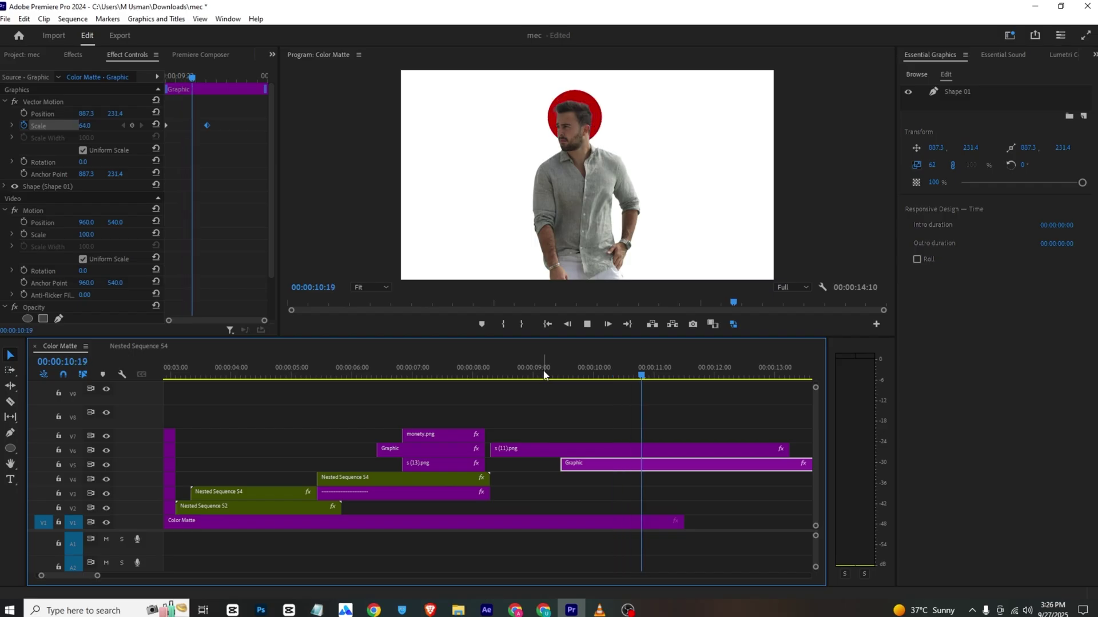
pyautogui.press('space')
# Move the circle's ending Scale keyframe earlier, apply Ease In to both Scale keyframes, and play the animation.
pyautogui.moveTo(209, 124); pyautogui.dragTo(190, 128)
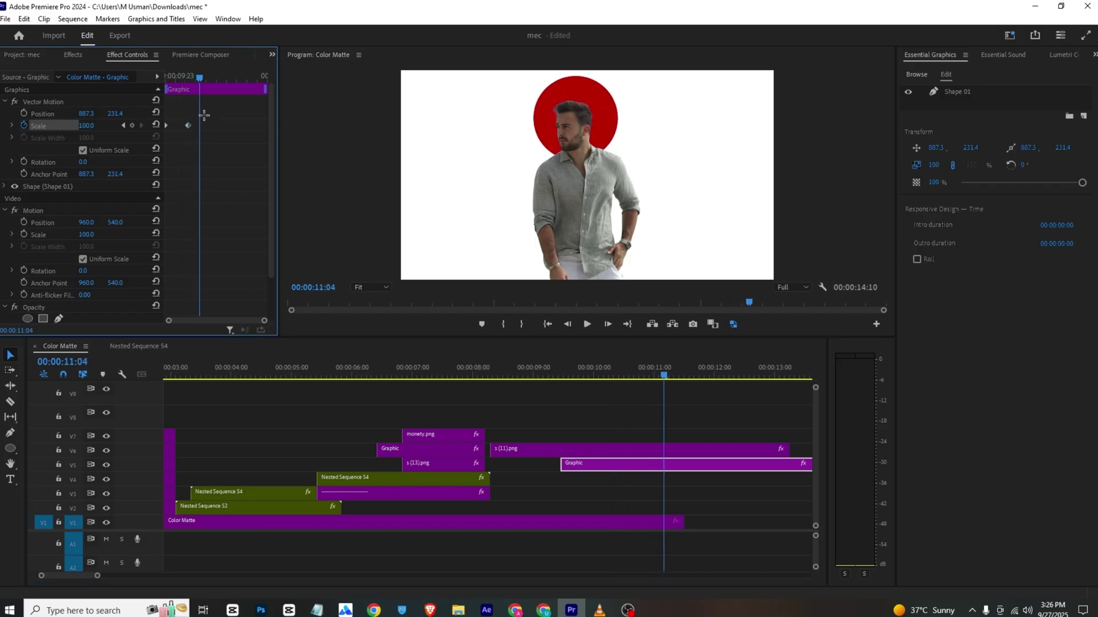
pyautogui.rightClick(191, 128)
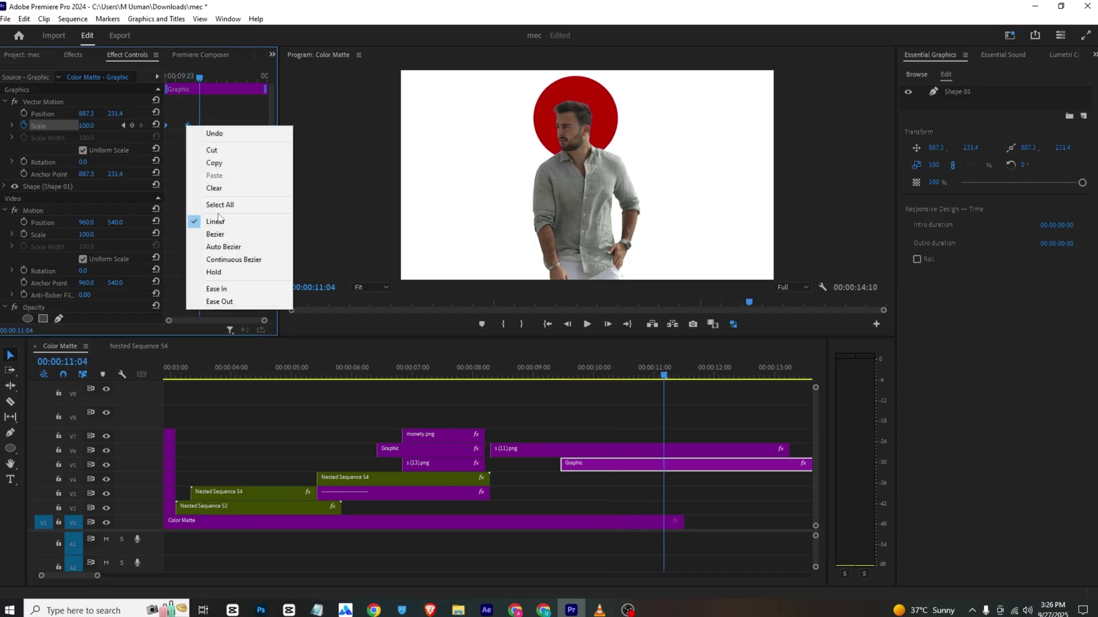
pyautogui.click(234, 287)
pyautogui.moveTo(199, 78); pyautogui.dragTo(127, 77)
pyautogui.press('space')
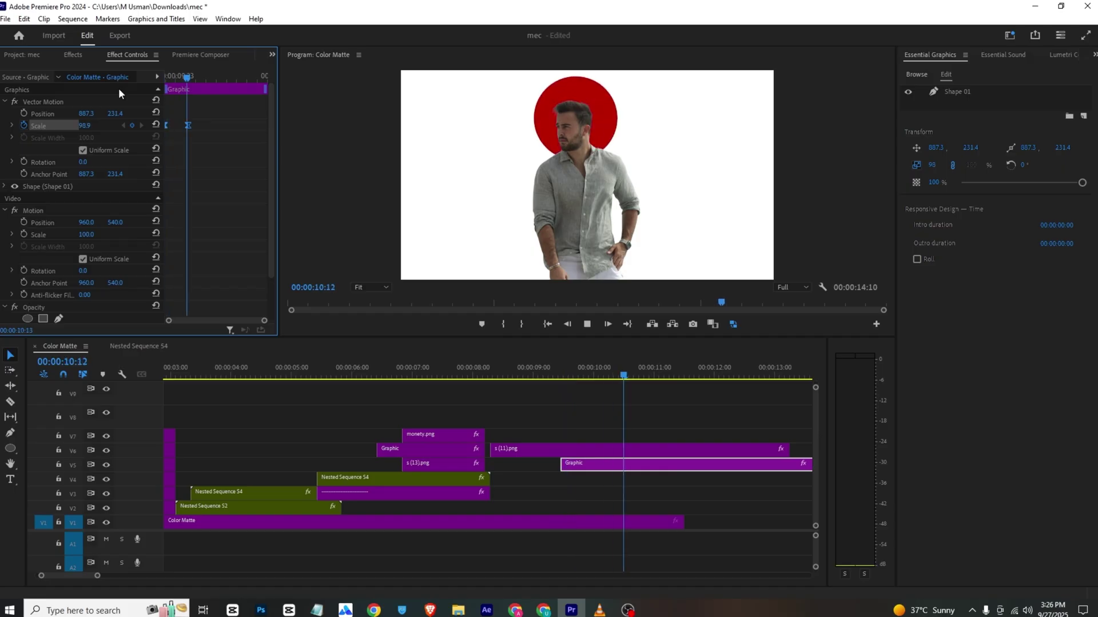
pyautogui.press('space')
# View the fan base scene of the reference in VLC and duplicate the circle graphic onto V8 at 00:00:09:11.
pyautogui.click(600, 611)
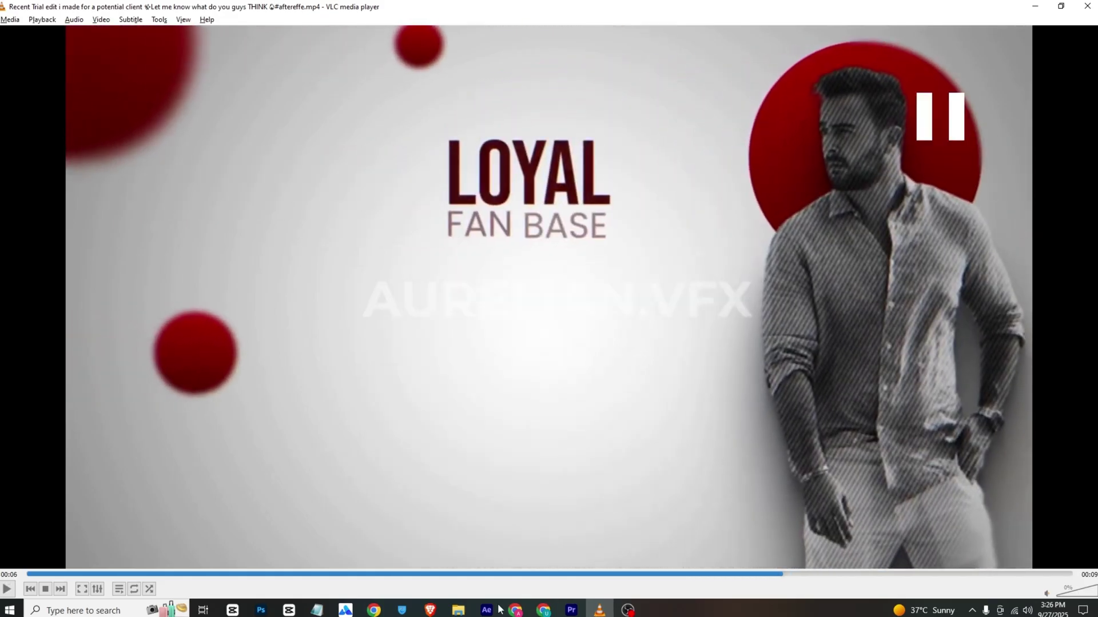
pyautogui.click(571, 610)
pyautogui.moveTo(638, 428)
pyautogui.mouseDown()
pyautogui.moveTo(642, 476)
pyautogui.moveTo(651, 464)
pyautogui.moveTo(637, 417)
pyautogui.mouseUp()
# Nest s (11).png and the circle graphic beneath it, keeping the default sequence name.
pyautogui.click(641, 439)
pyautogui.keyDown('shift'); pyautogui.click(633, 449); pyautogui.keyUp('shift')
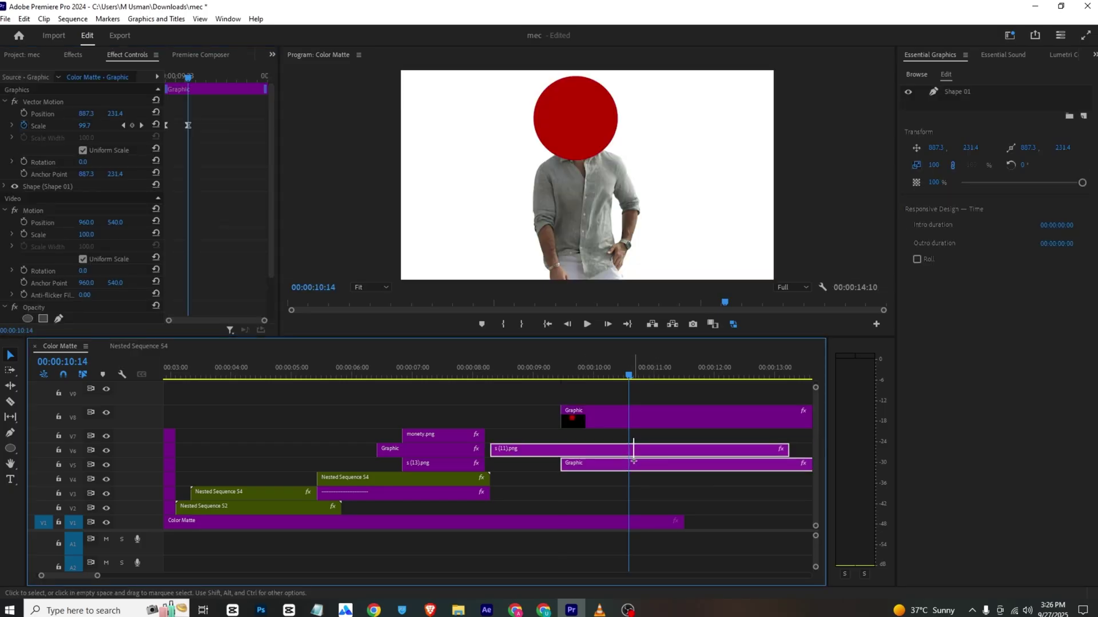
pyautogui.rightClick(633, 449)
pyautogui.click(650, 346)
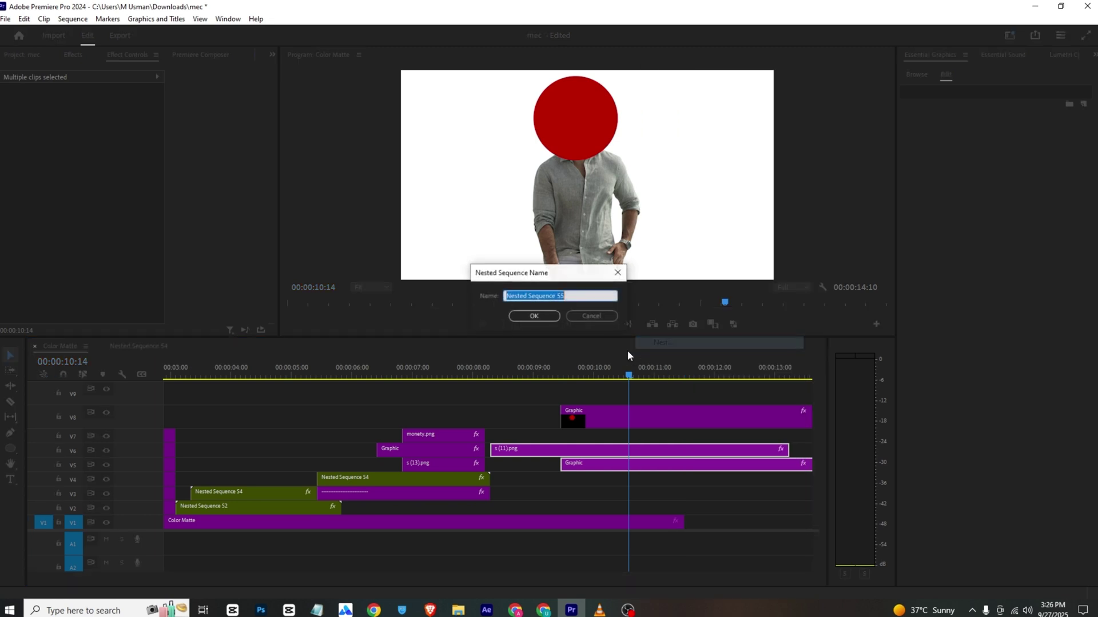
pyautogui.click(529, 316)
# Keyframe the nested man-and-circle clip's Position from 960, 540 to 1640, 540 at 00:00:11:17, and play the slide.
pyautogui.click(561, 365)
pyautogui.moveTo(561, 366); pyautogui.dragTo(647, 378)
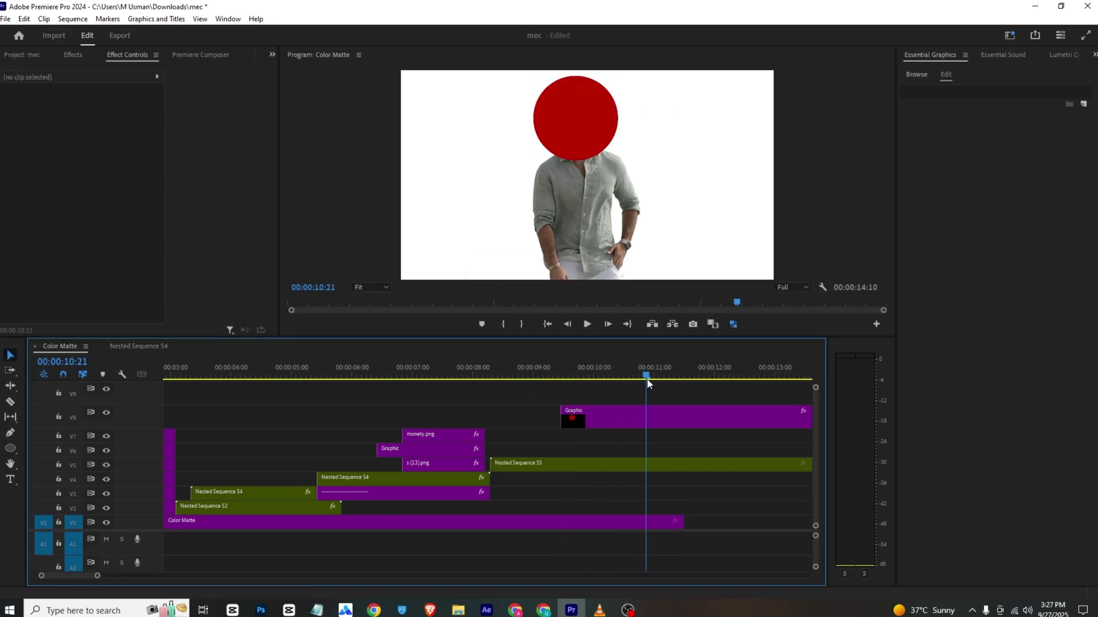
pyautogui.click(662, 464)
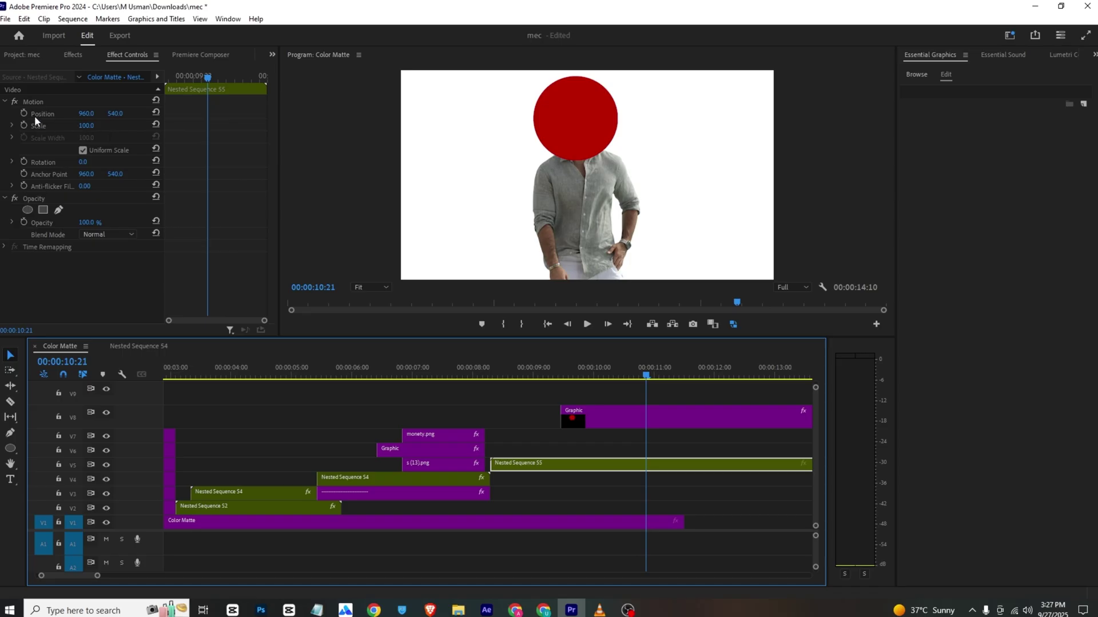
pyautogui.click(28, 112)
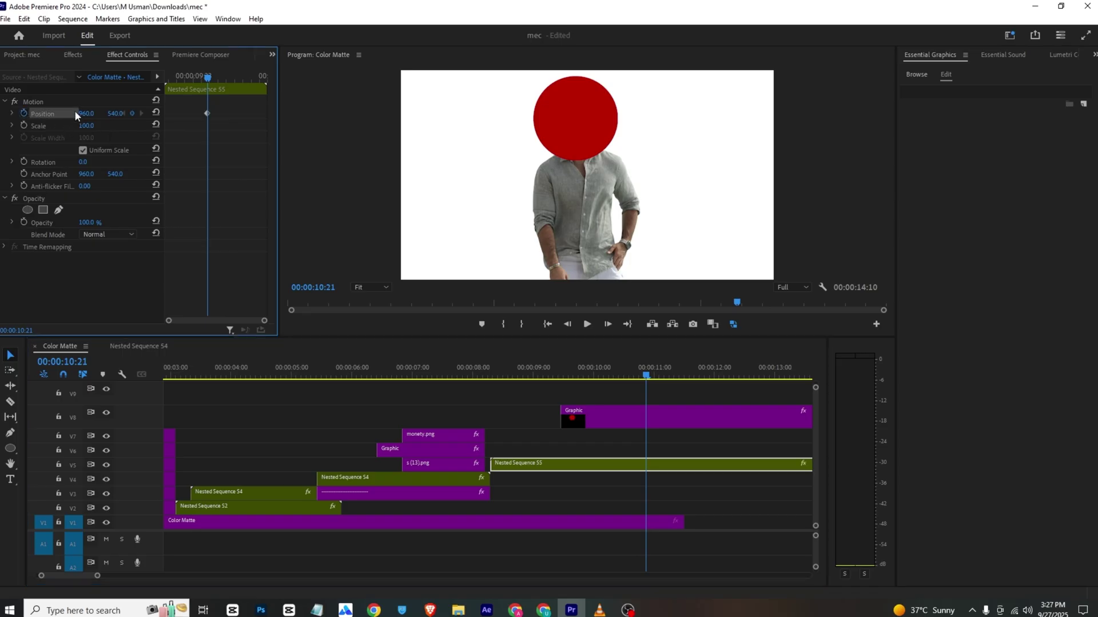
pyautogui.moveTo(85, 114)
pyautogui.mouseDown()
pyautogui.moveTo(103, 114)
pyautogui.moveTo(92, 114)
pyautogui.mouseUp()
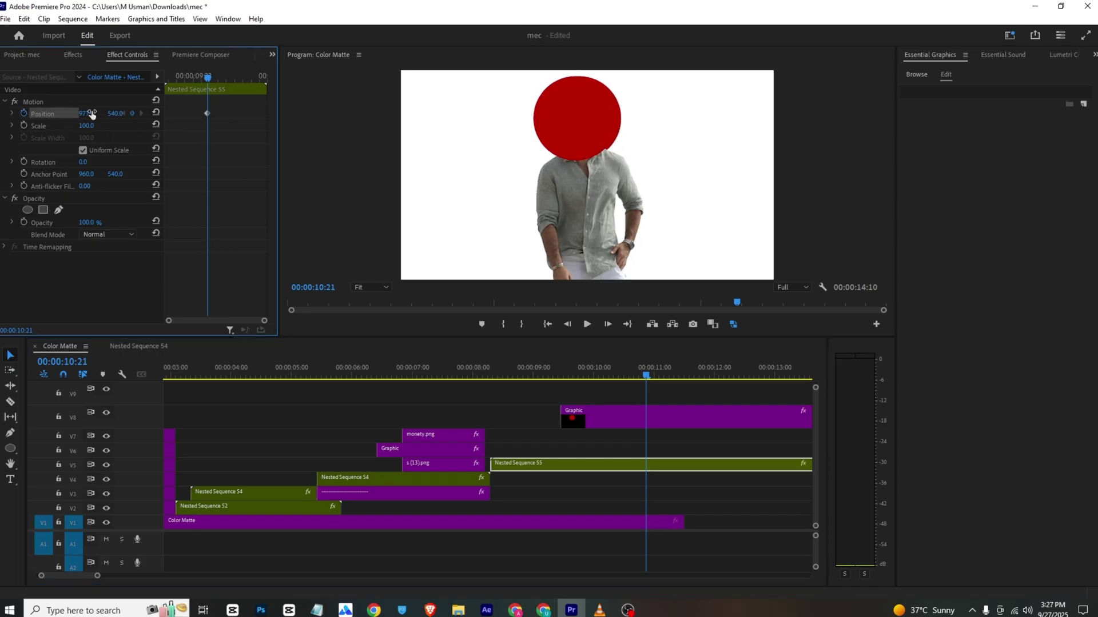
pyautogui.hotkey('ctrl', 'z')
pyautogui.moveTo(208, 77); pyautogui.dragTo(221, 77)
pyautogui.moveTo(87, 113); pyautogui.dragTo(474, 113)
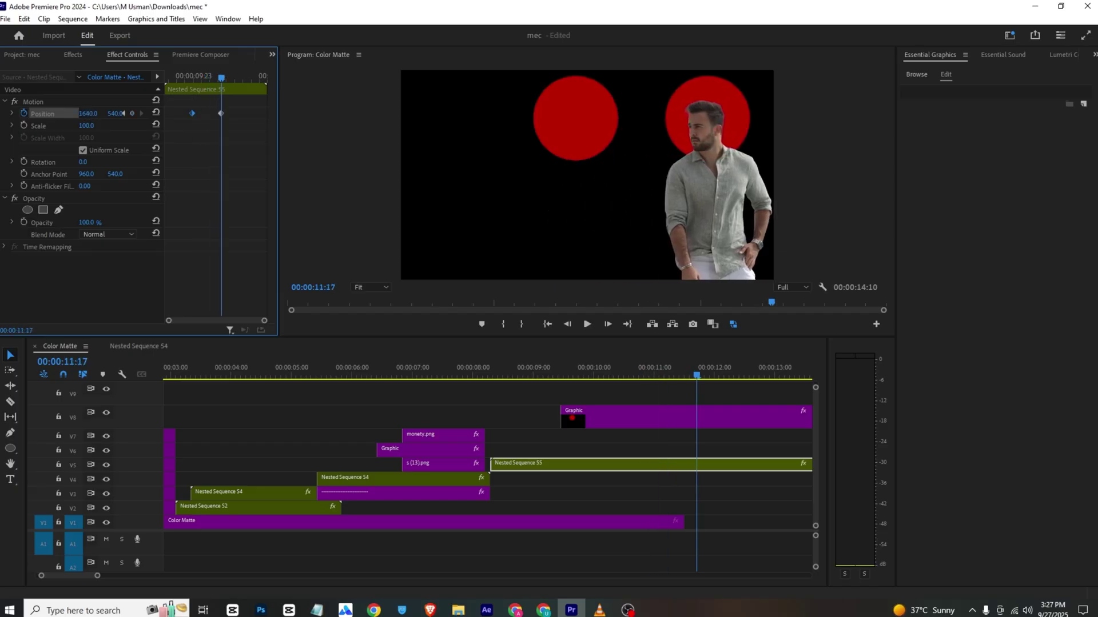
pyautogui.click(168, 78)
pyautogui.press('space')
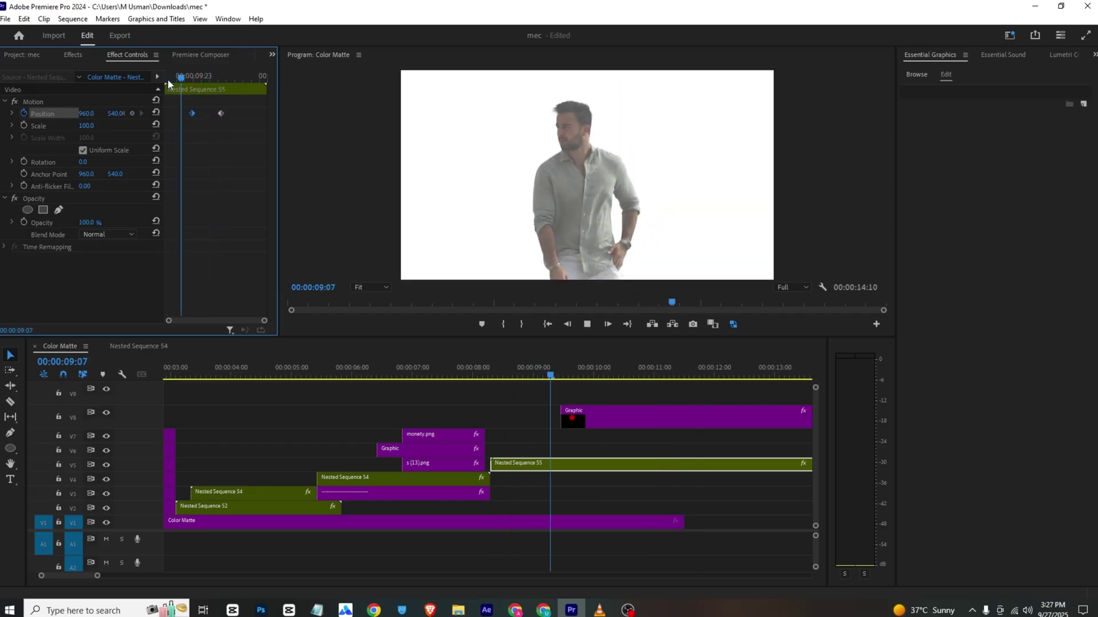
# Move the duplicate circle graphic on V8 back to about 00:00:04:00 and play the man scene from about 00:00:09:11.
pyautogui.moveTo(594, 426); pyautogui.dragTo(269, 417)
pyautogui.click(564, 374)
pyautogui.press('space')
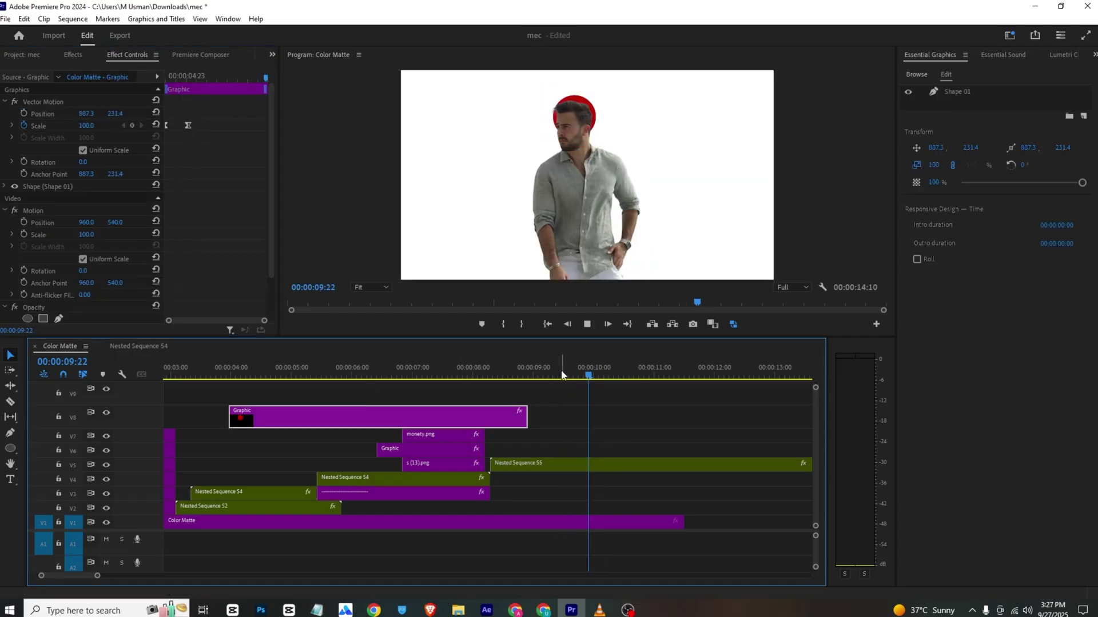
# Shift both Position keyframes of the nested man-and-circle clip later on its timeline and play the move.
pyautogui.press('space')
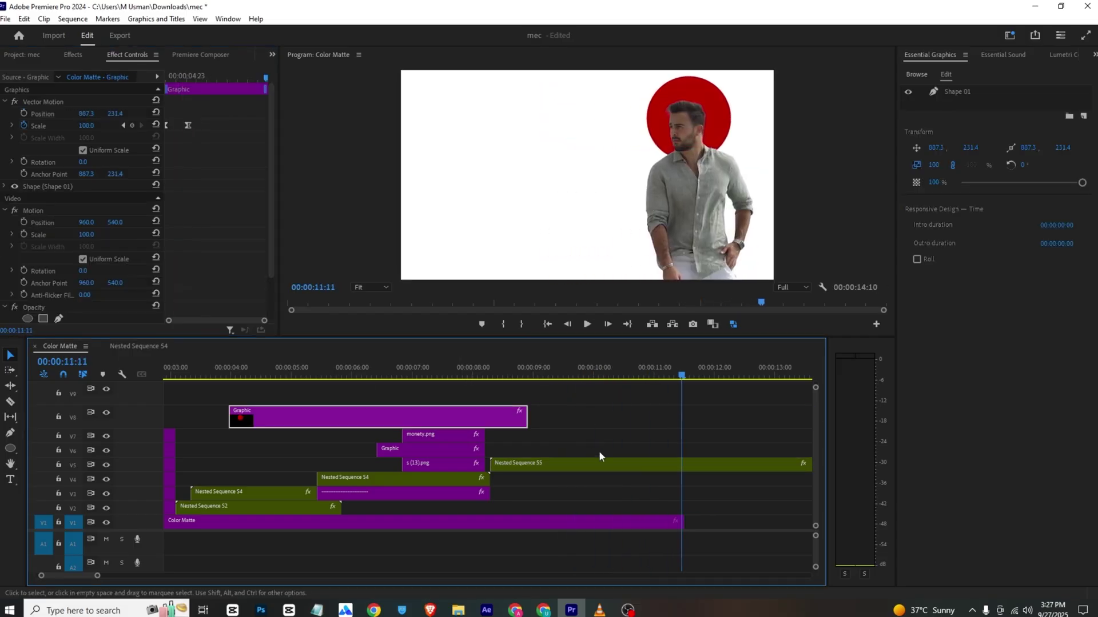
pyautogui.click(613, 467)
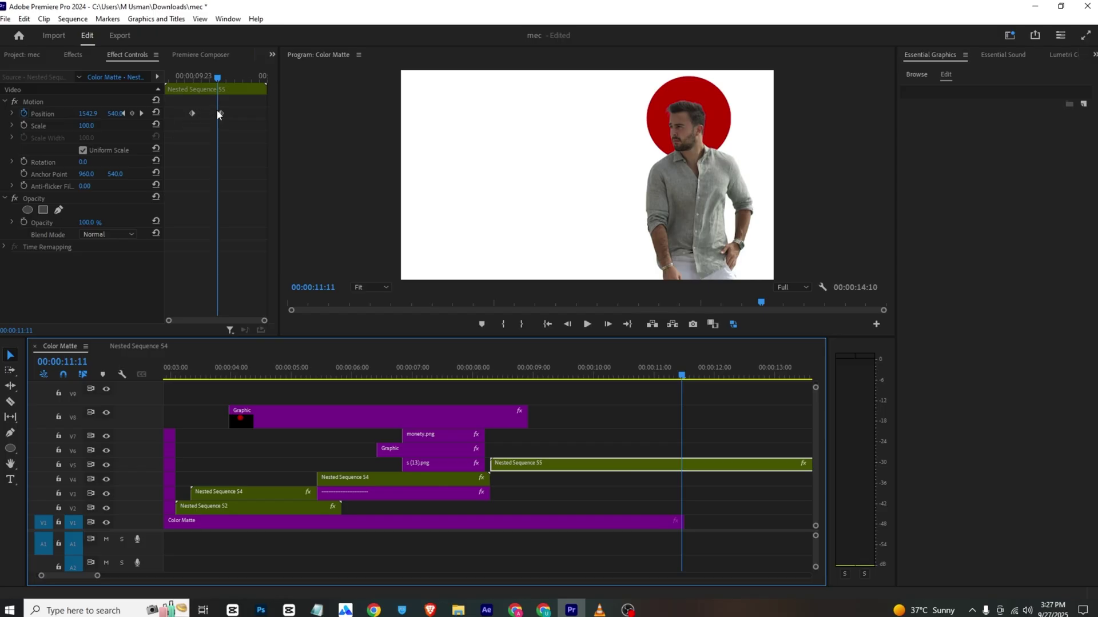
pyautogui.moveTo(218, 113)
pyautogui.mouseDown()
pyautogui.moveTo(242, 113)
pyautogui.moveTo(216, 113)
pyautogui.mouseUp()
pyautogui.moveTo(217, 77); pyautogui.dragTo(185, 76)
pyautogui.press('space')
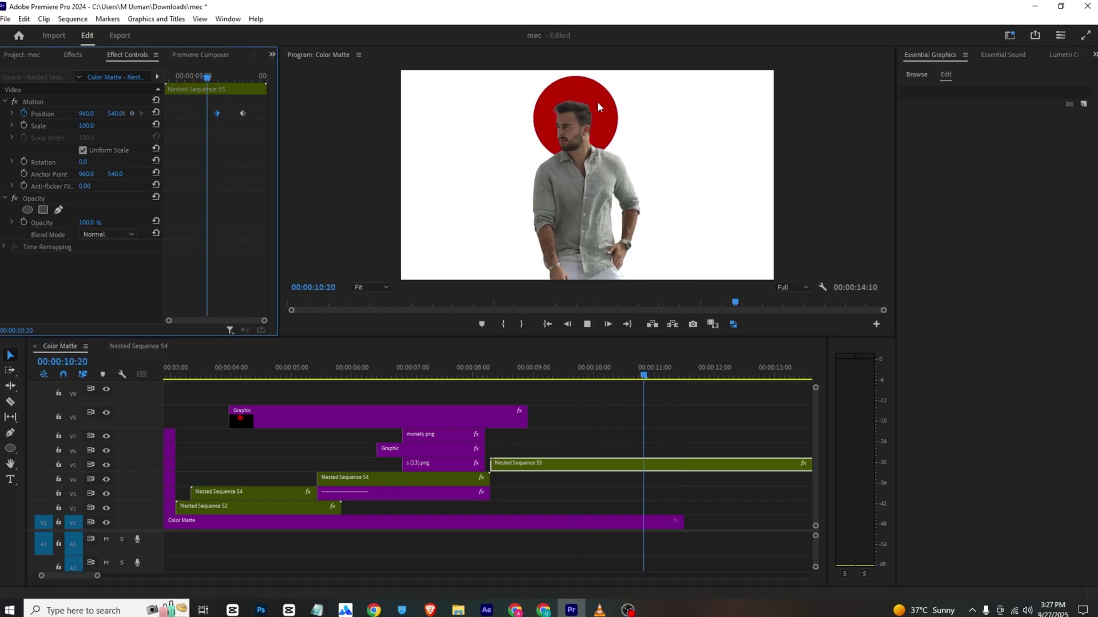
pyautogui.press('space')
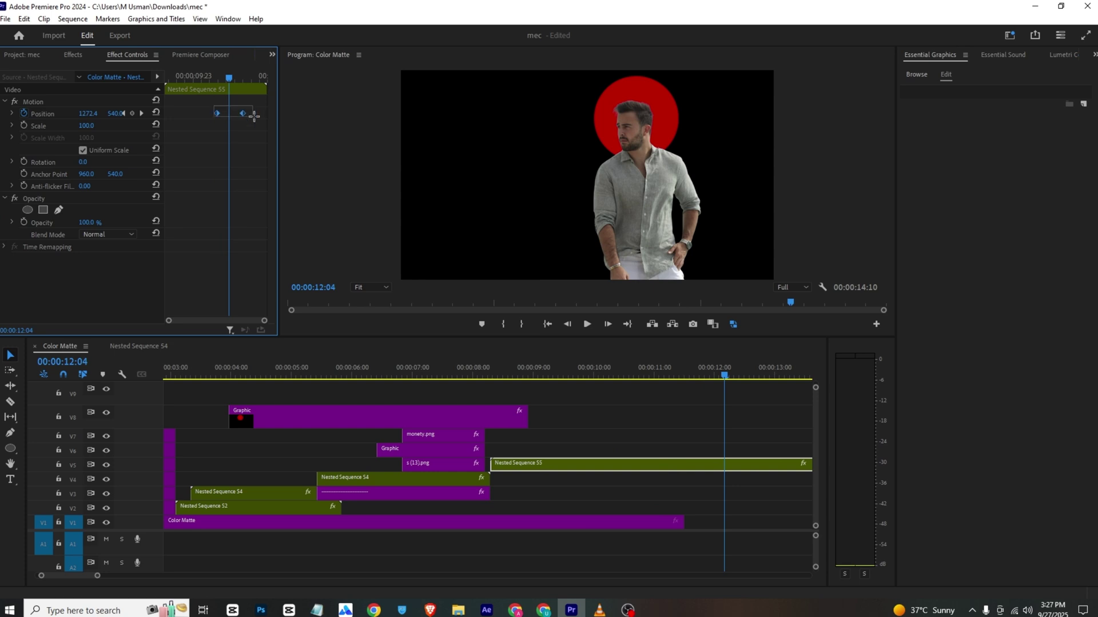
# Apply Ease In to both Position keyframes of the nested man-and-circle clip and play the result.
pyautogui.moveTo(254, 115); pyautogui.dragTo(243, 112)
pyautogui.rightClick(242, 112)
pyautogui.moveTo(302, 213)
pyautogui.click(401, 277)
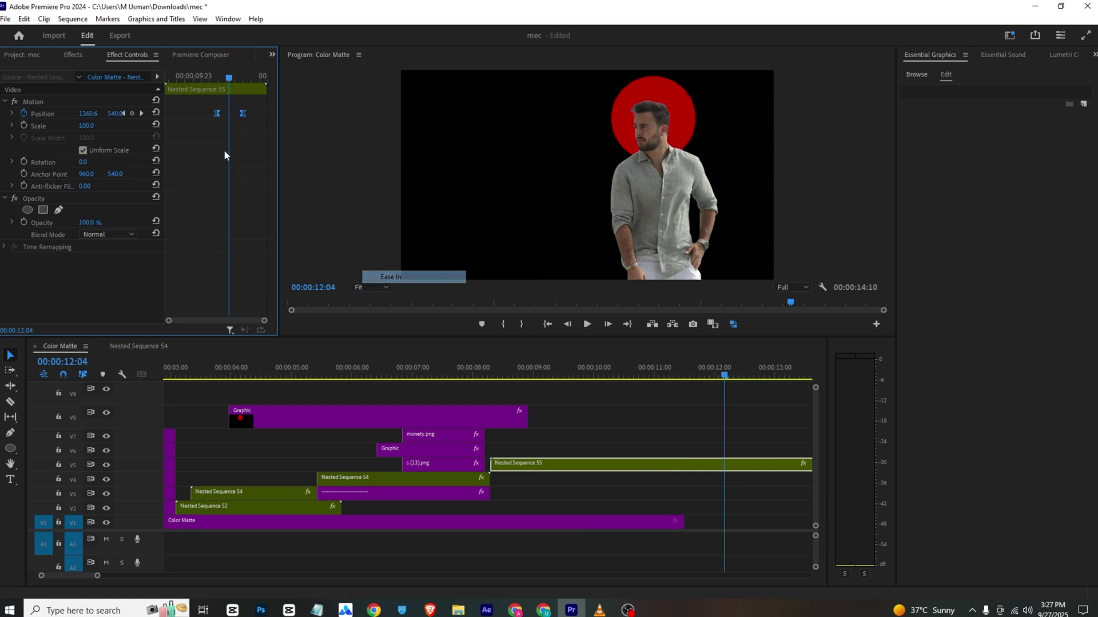
pyautogui.click(212, 74)
pyautogui.press('space')
# Move the duplicate circle to V6 above the nested man clip, remove its Scale keyframes, and set Position 305.3, 128.4 and Scale 35.1.
pyautogui.moveTo(557, 375); pyautogui.dragTo(486, 376)
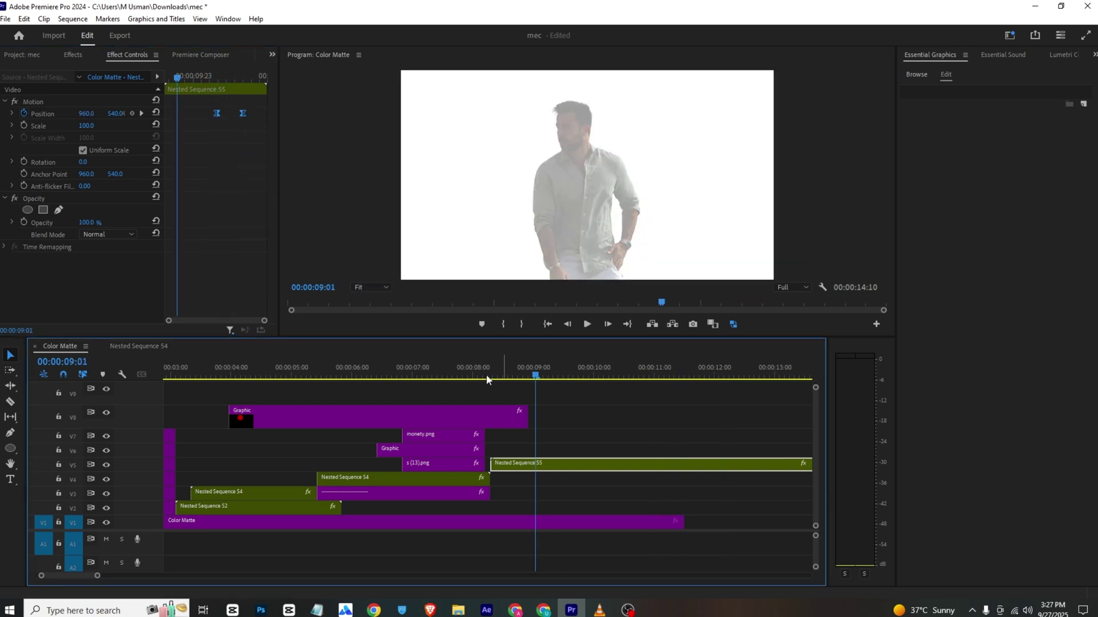
pyautogui.moveTo(400, 414); pyautogui.dragTo(663, 450)
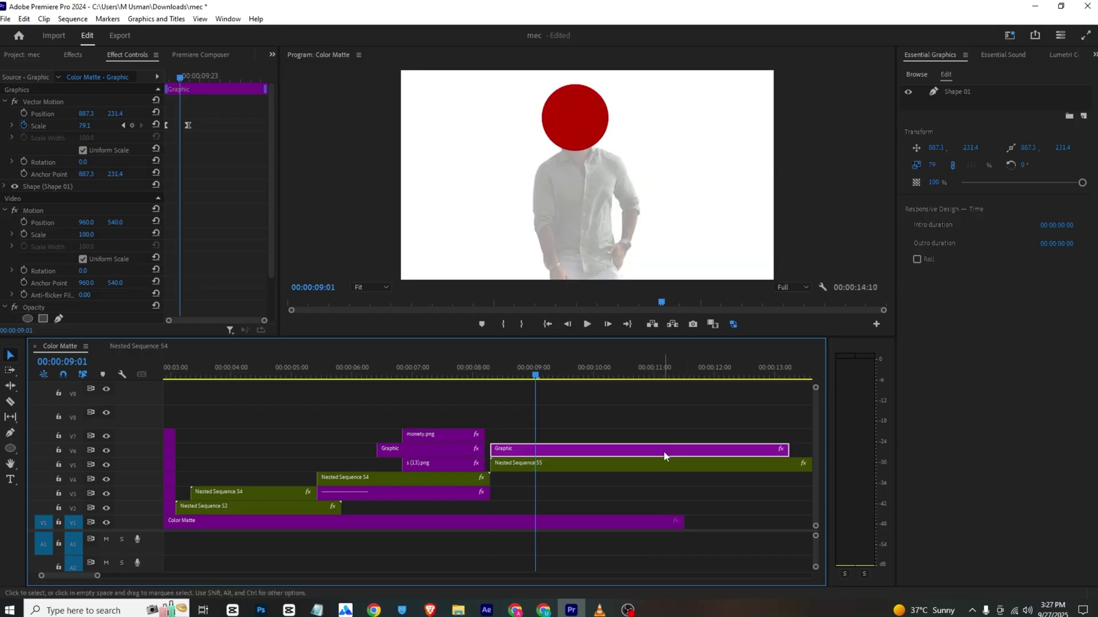
pyautogui.click(24, 126)
pyautogui.click(588, 320)
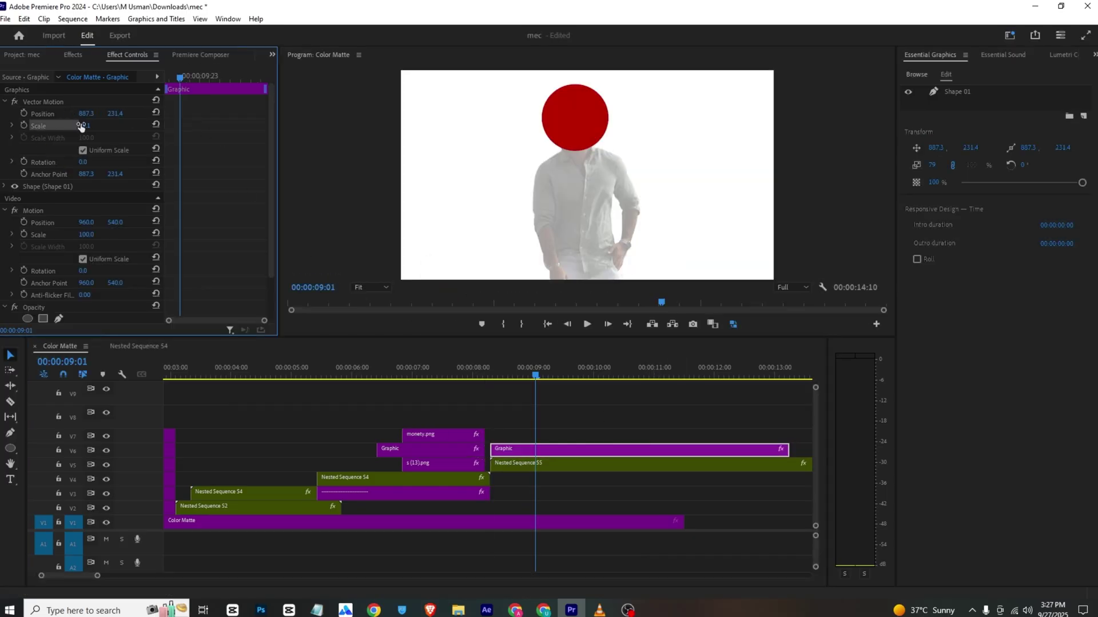
pyautogui.moveTo(81, 127); pyautogui.dragTo(4, 114)
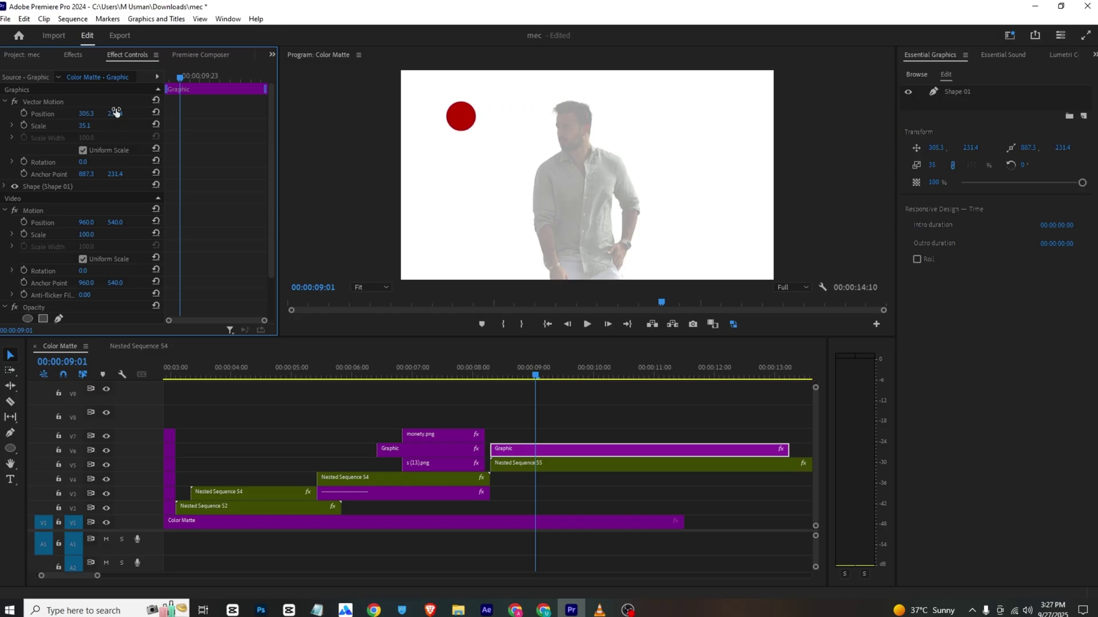
pyautogui.moveTo(116, 112); pyautogui.dragTo(86, 113)
# Scrub through the man's slide and extend the white Color Matte on V1 to about 00:00:16:14.
pyautogui.click(546, 373)
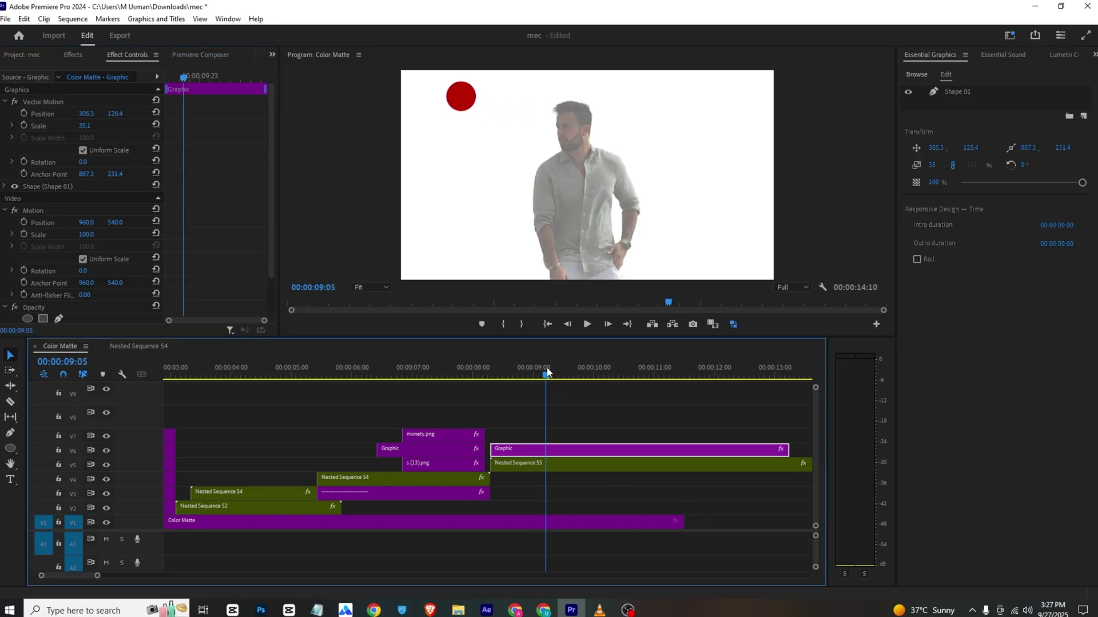
pyautogui.moveTo(547, 373); pyautogui.dragTo(694, 384)
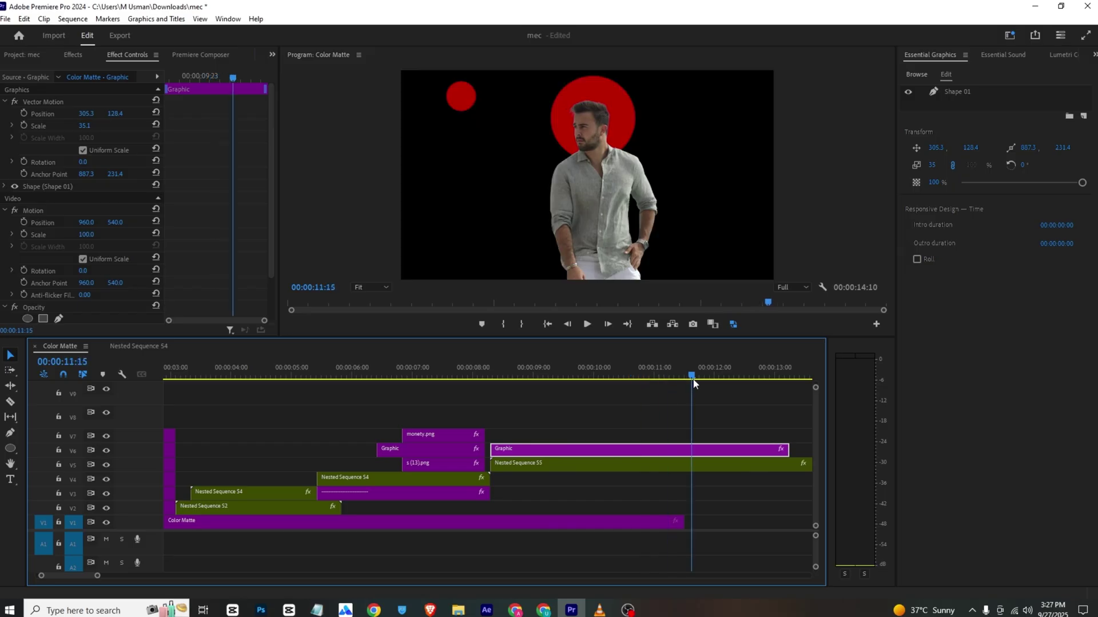
pyautogui.click(678, 536)
pyautogui.moveTo(687, 522); pyautogui.dragTo(812, 522)
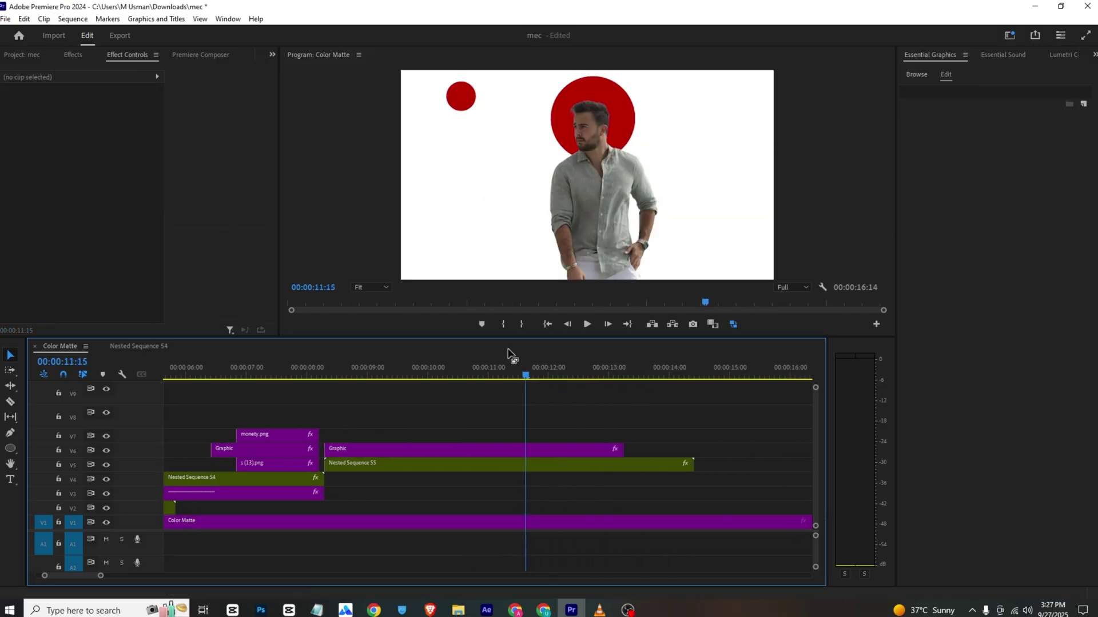
# Start the small circle at 00:00:11:15 and duplicate it onto V7 with Position -14.7, 169.4, Scale 89.1 and Rotation 58°.
pyautogui.moveTo(509, 451); pyautogui.dragTo(710, 454)
pyautogui.keyDown('shift'); pyautogui.click(503, 432); pyautogui.keyUp('shift')
pyautogui.click(566, 434)
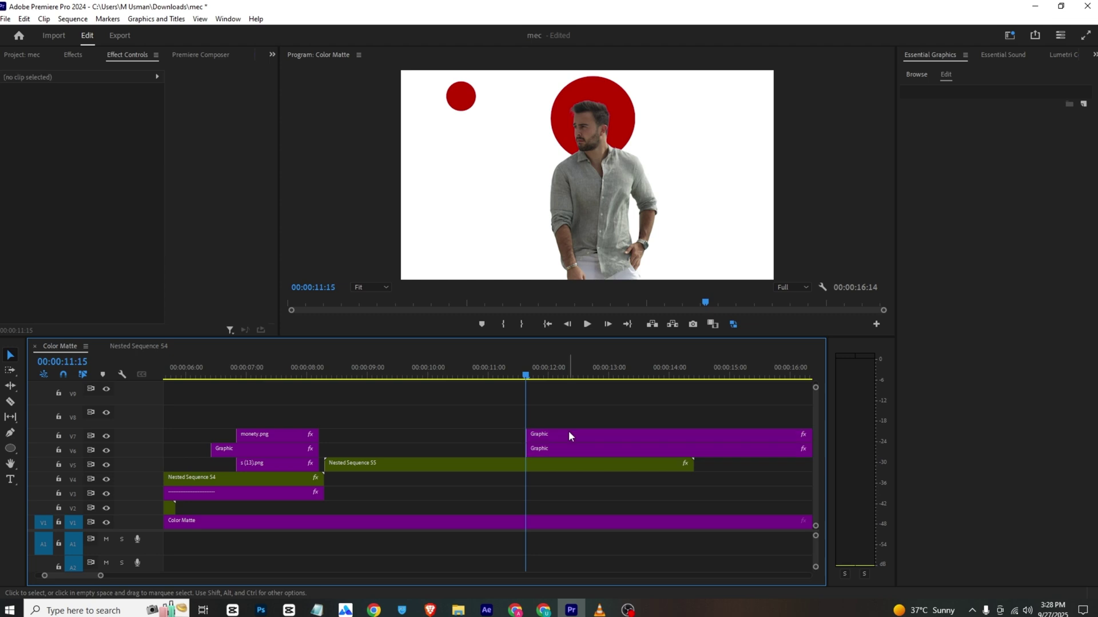
pyautogui.moveTo(110, 114); pyautogui.dragTo(89, 167)
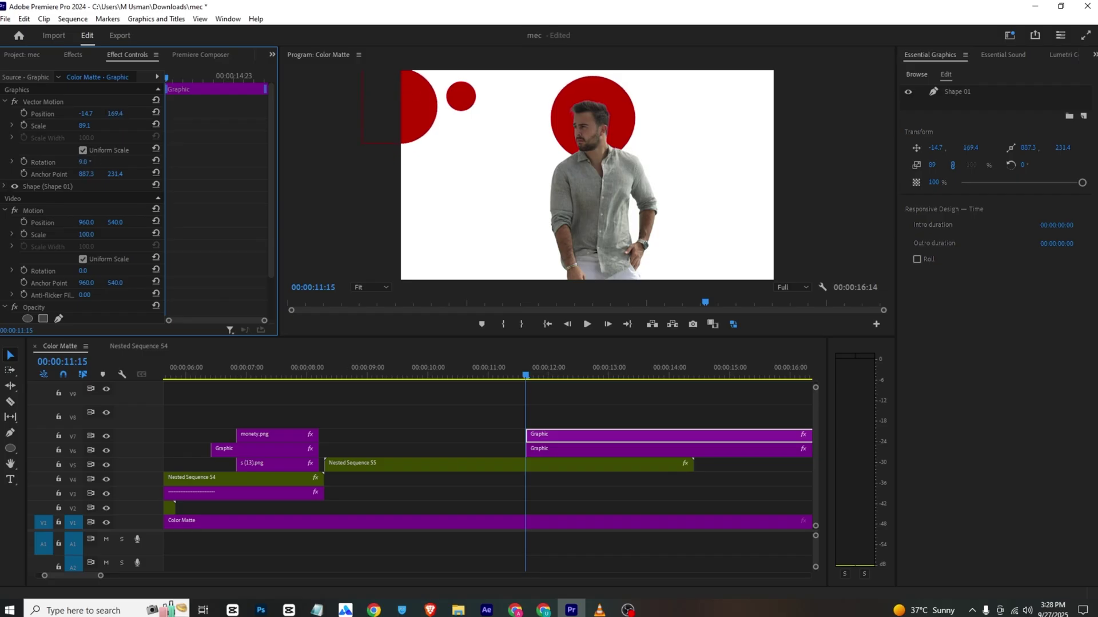
# Apply Gaussian Blur with Blurriness 29 to the large circle on V7 and save the project.
pyautogui.click(72, 54)
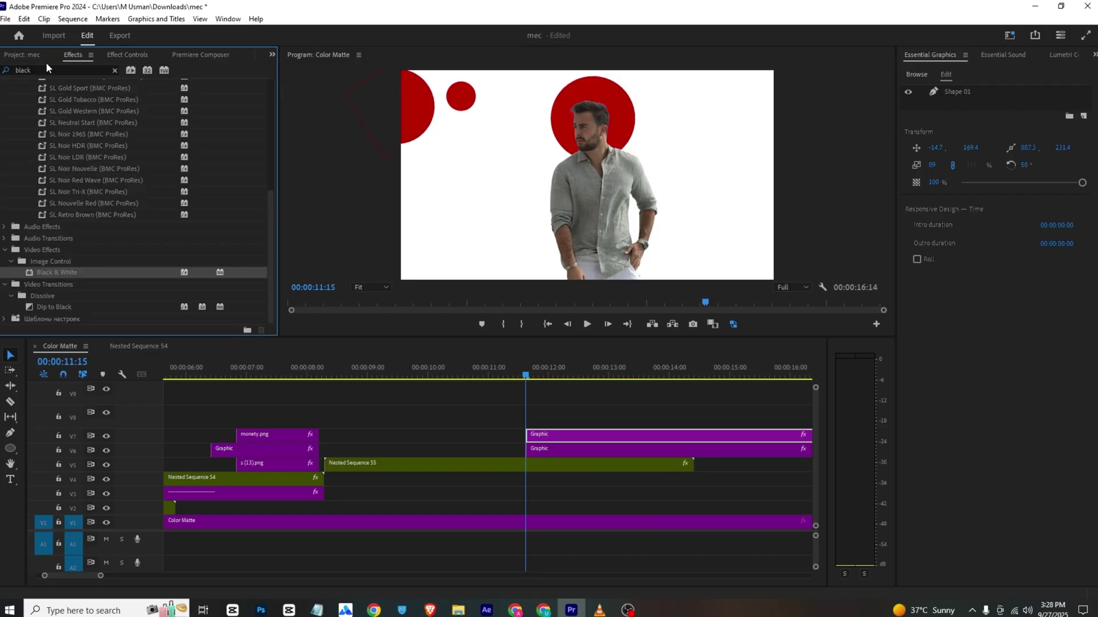
pyautogui.click(50, 70)
pyautogui.write('blur')
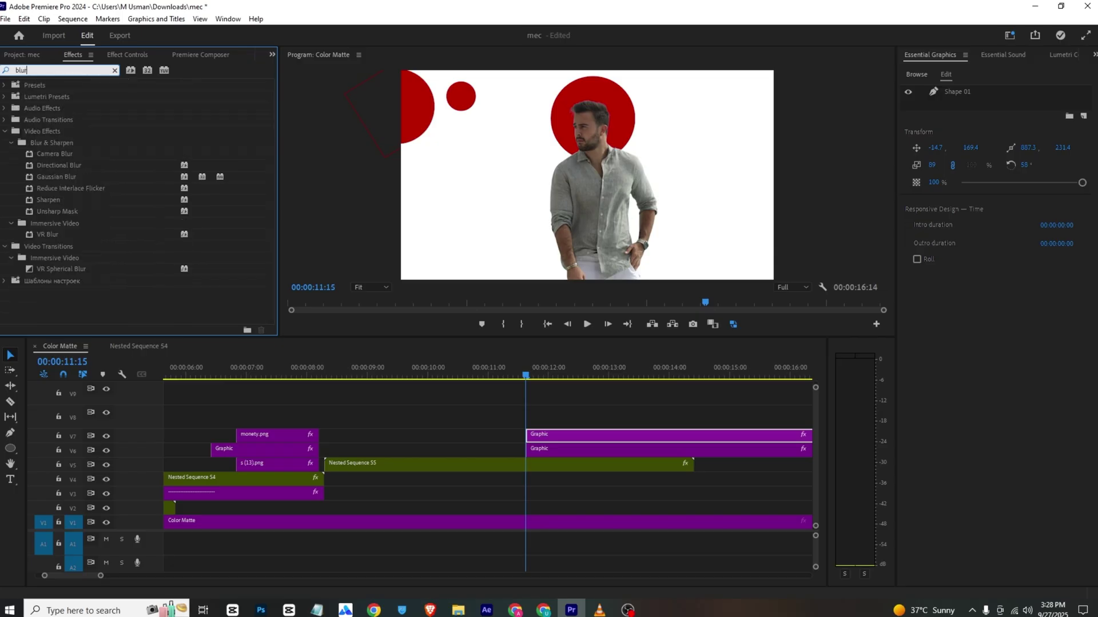
pyautogui.moveTo(56, 177); pyautogui.dragTo(629, 437)
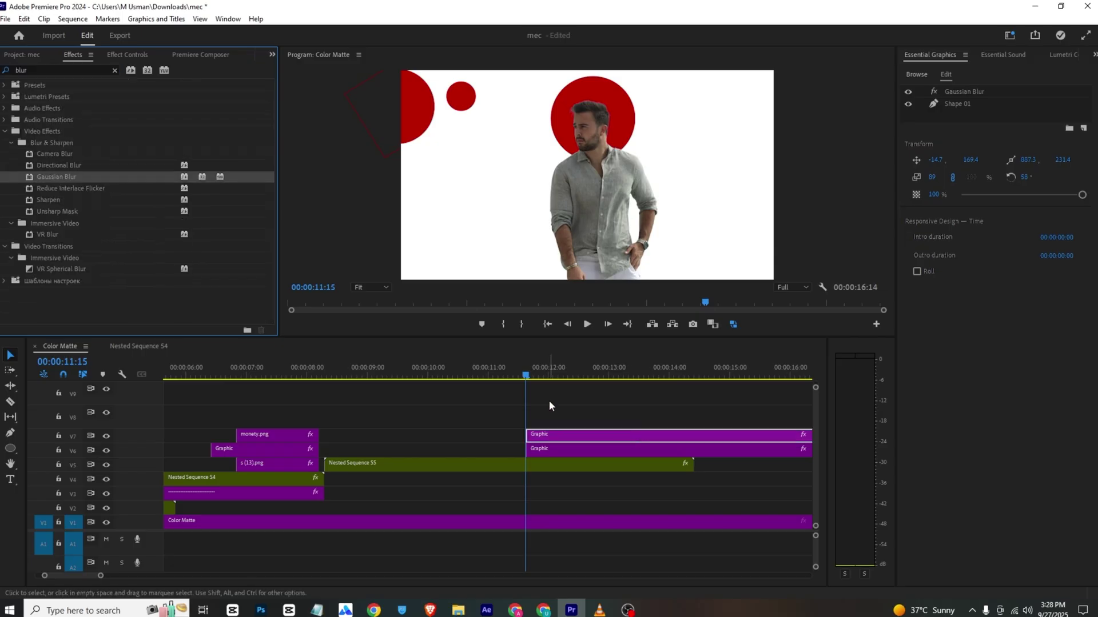
pyautogui.click(124, 54)
pyautogui.scroll(-2, 95, 264)
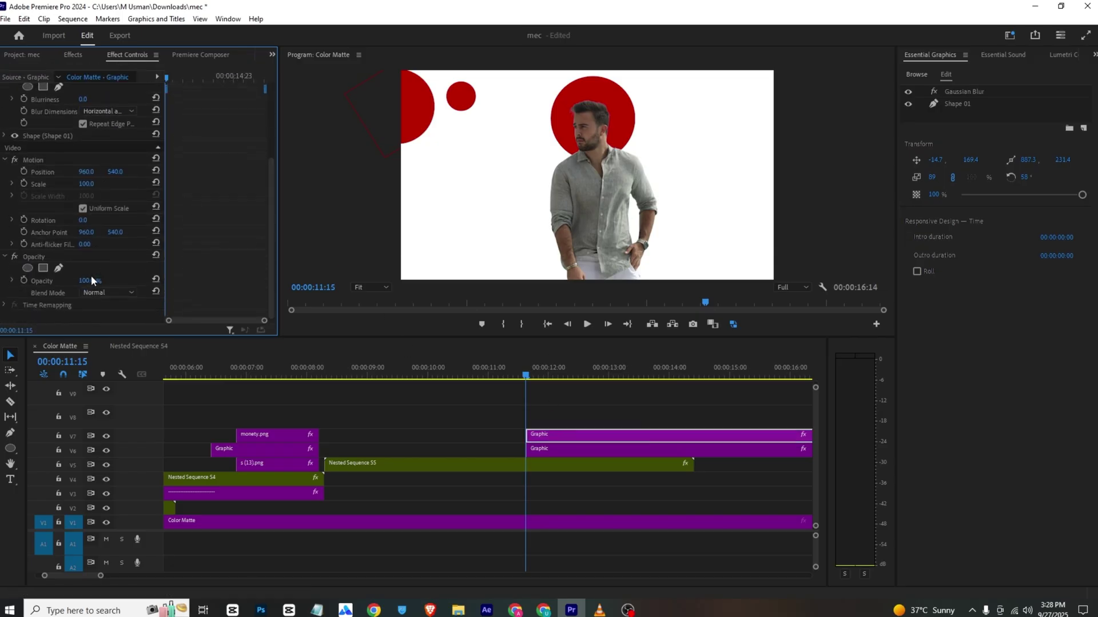
pyautogui.scroll(3, 95, 229)
pyautogui.moveTo(83, 169); pyautogui.dragTo(100, 169)
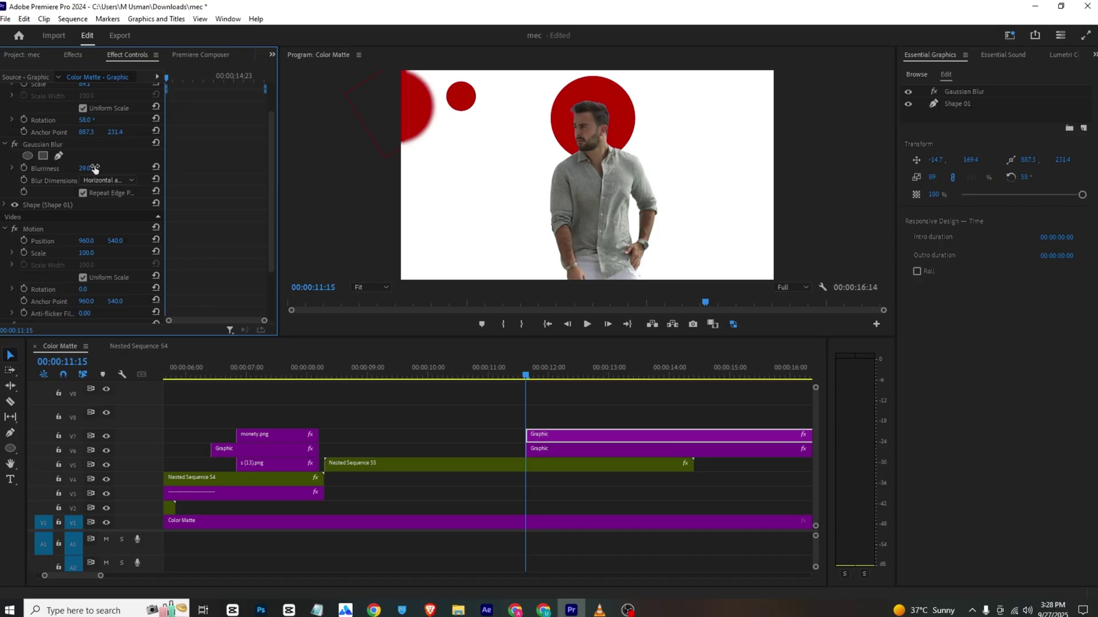
pyautogui.hotkey('ctrl', 's')
# Check the fan base scene in VLC, and copy the large circle's Gaussian Blur to the small circle on V6.
pyautogui.hotkey('alt', 'Tab')
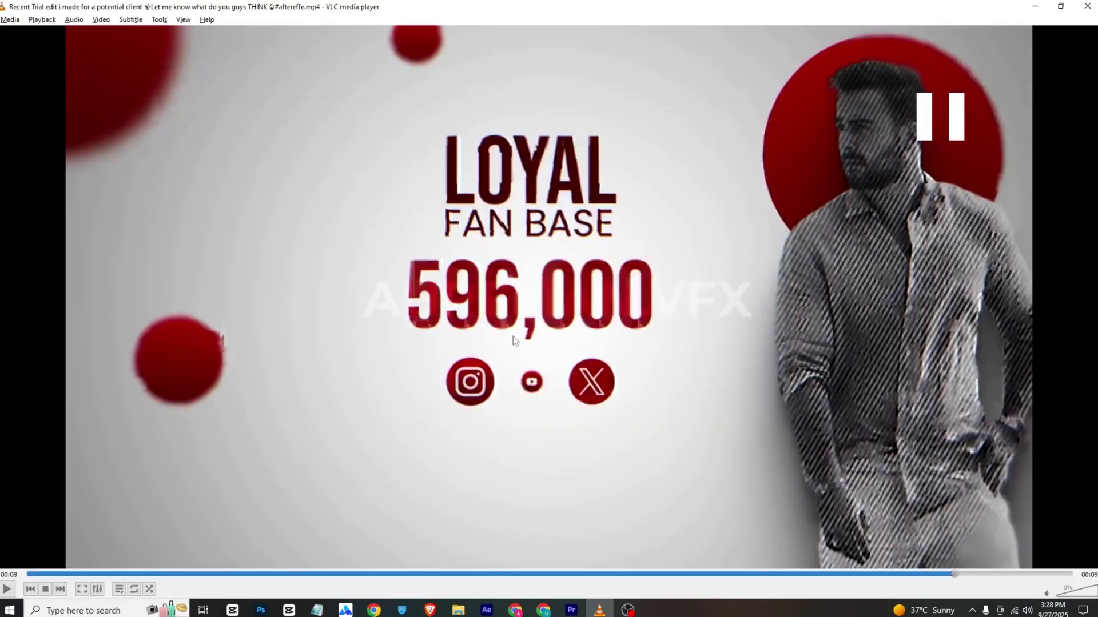
pyautogui.hotkey('alt', 'Tab')
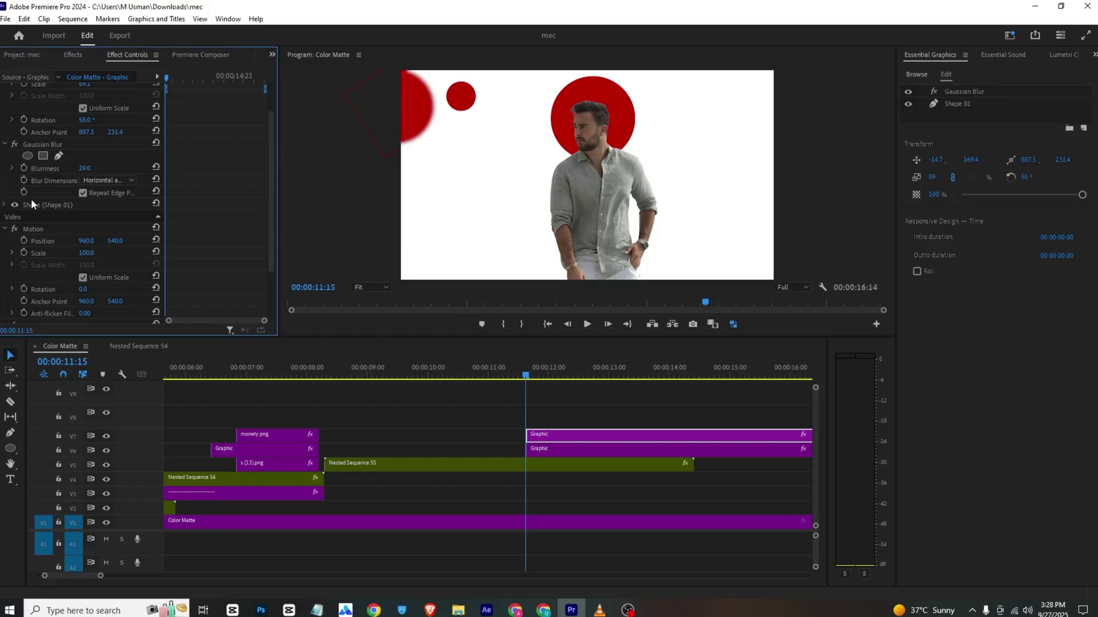
pyautogui.click(41, 146)
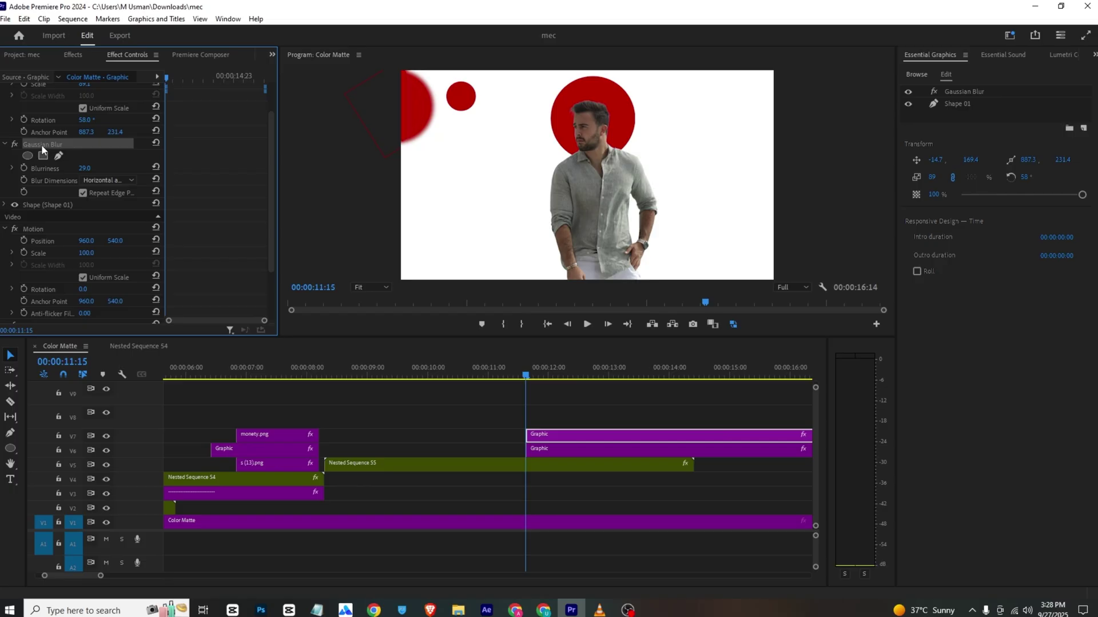
pyautogui.click(567, 455)
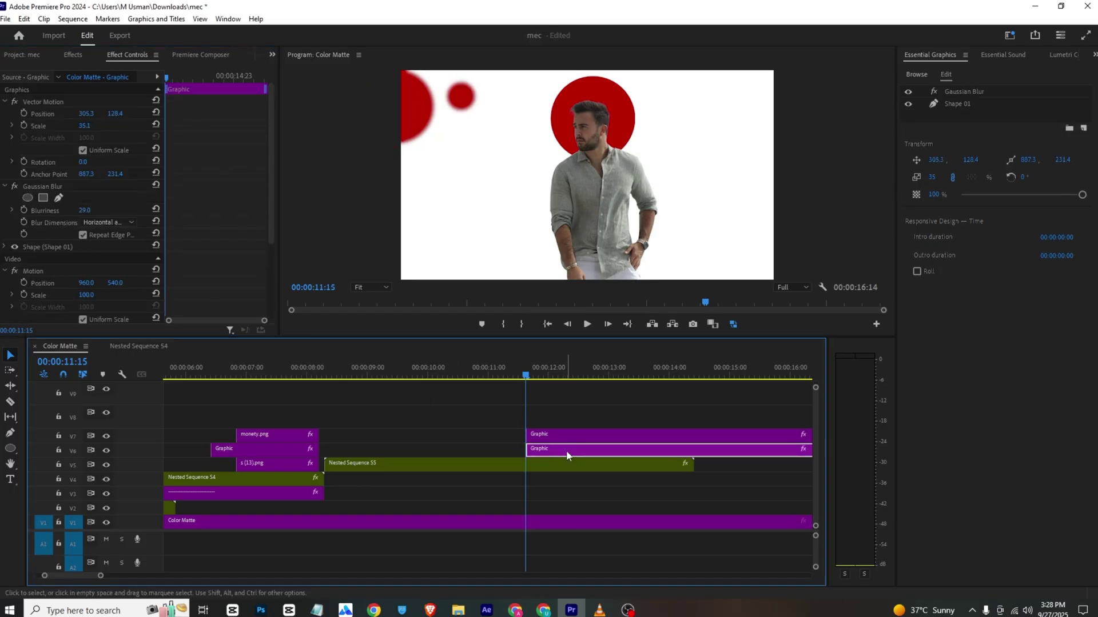
# Start Position keyframes on both blurred circles at 00:00:12:22, and keyframe the large circle fully inside the frame at 00:00:15:06.
pyautogui.moveTo(506, 361); pyautogui.dragTo(603, 369)
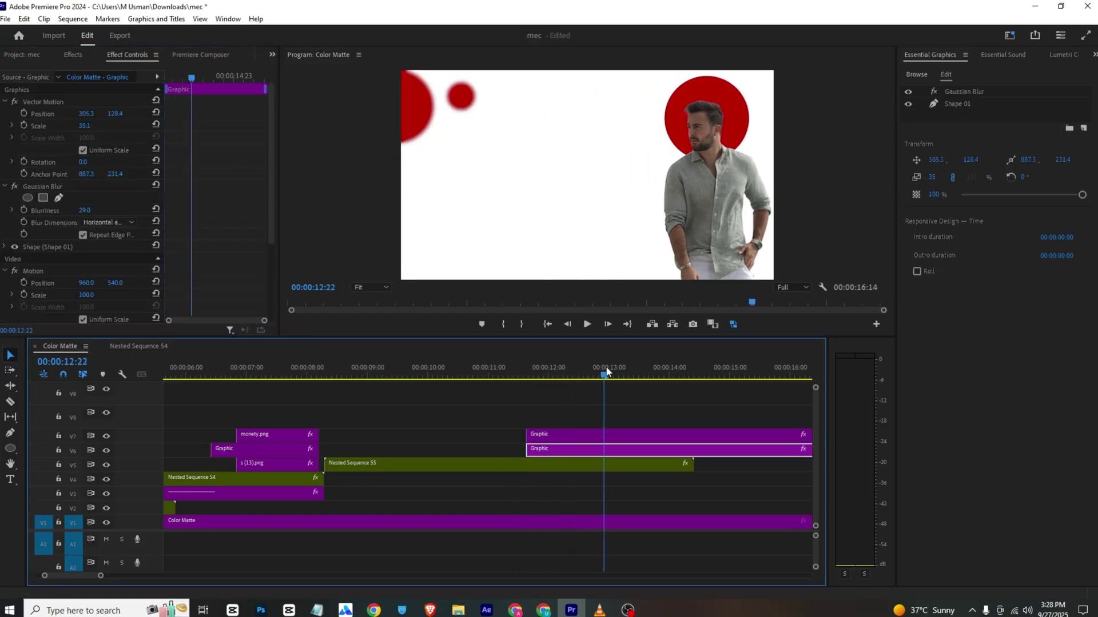
pyautogui.click(24, 113)
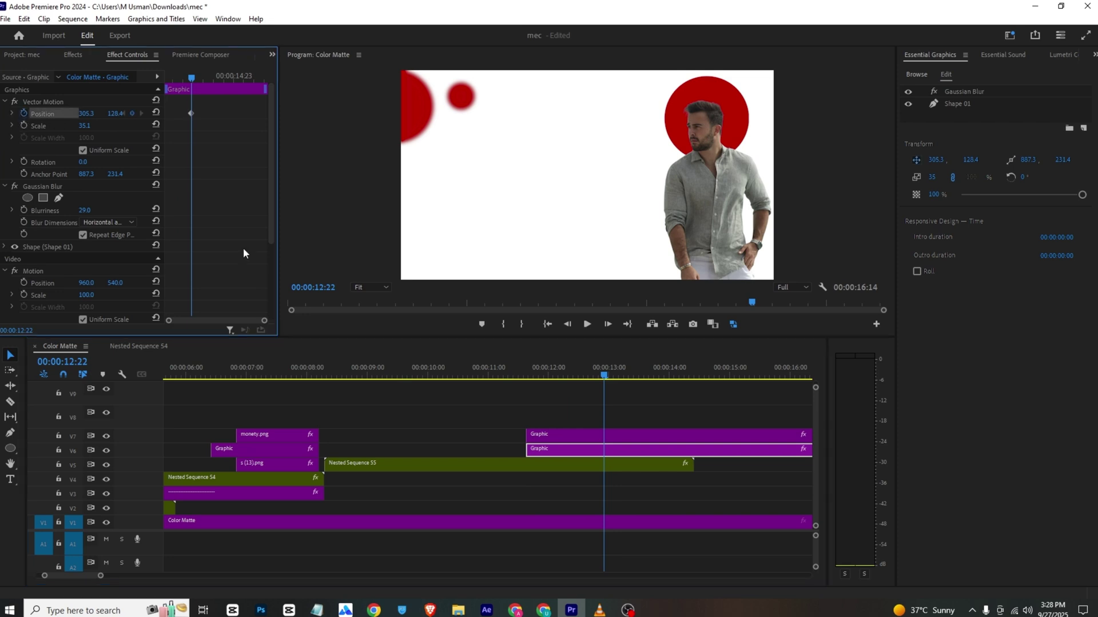
pyautogui.click(569, 436)
pyautogui.click(24, 113)
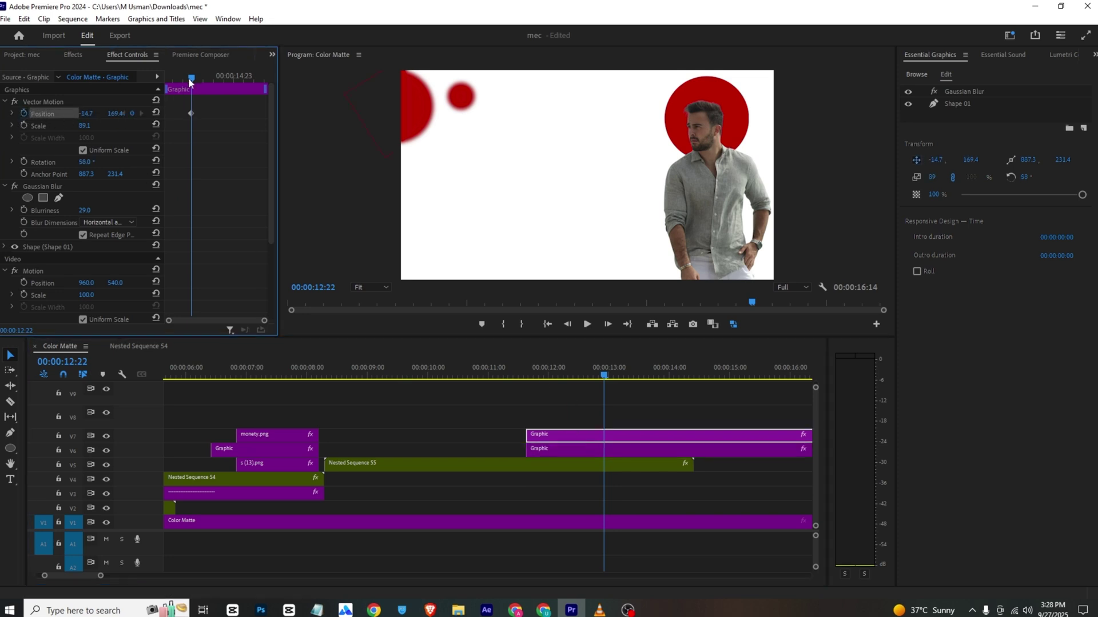
pyautogui.moveTo(190, 82); pyautogui.dragTo(241, 83)
pyautogui.moveTo(87, 114); pyautogui.dragTo(183, 114)
# Keyframe the small V6 circle's Position to 701.3, 128.4 at 00:00:13:07 and play the circles' motion.
pyautogui.click(596, 452)
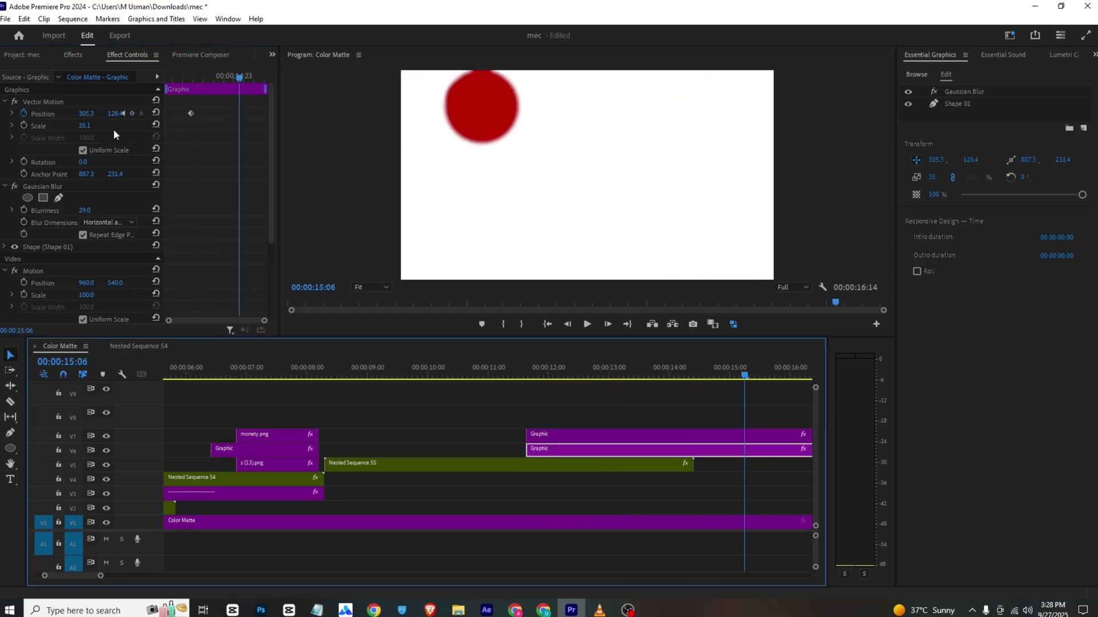
pyautogui.click(642, 372)
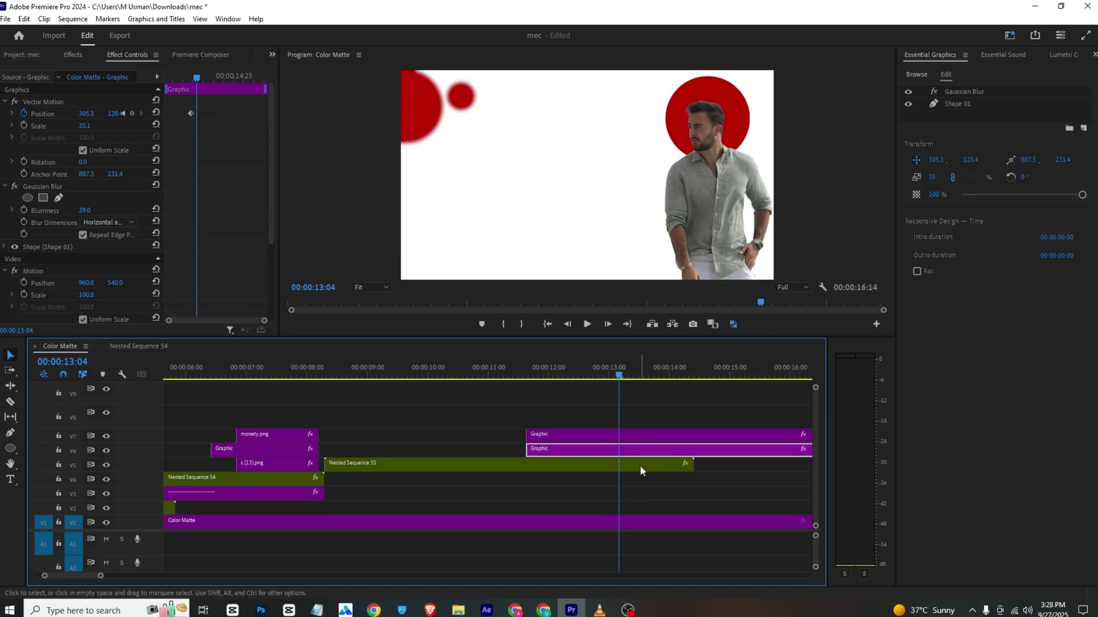
pyautogui.click(589, 374)
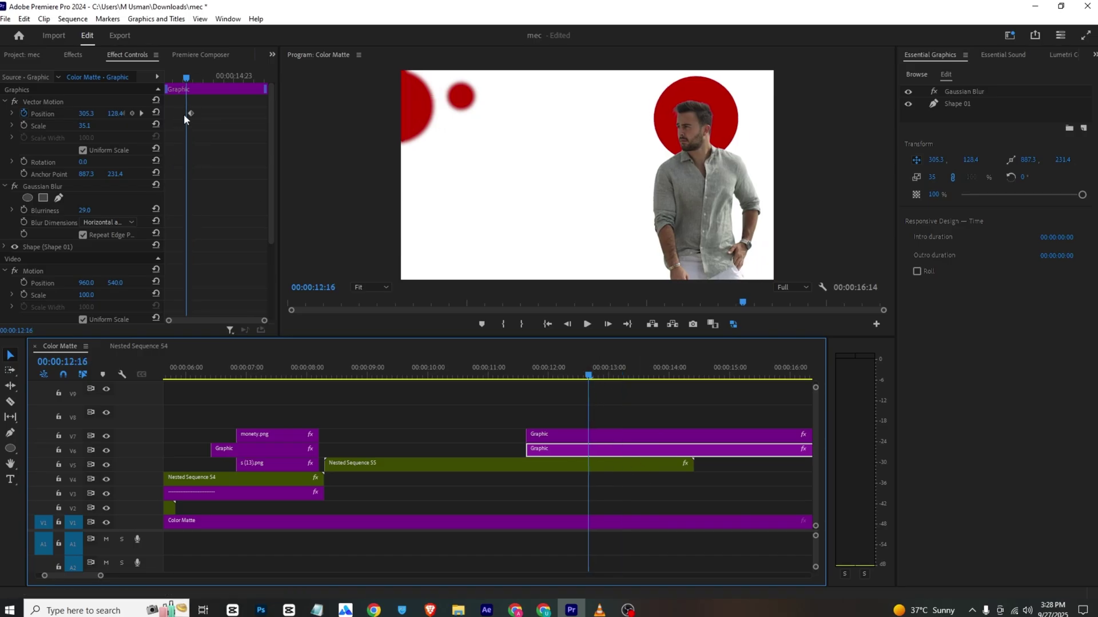
pyautogui.moveTo(185, 75); pyautogui.dragTo(201, 77)
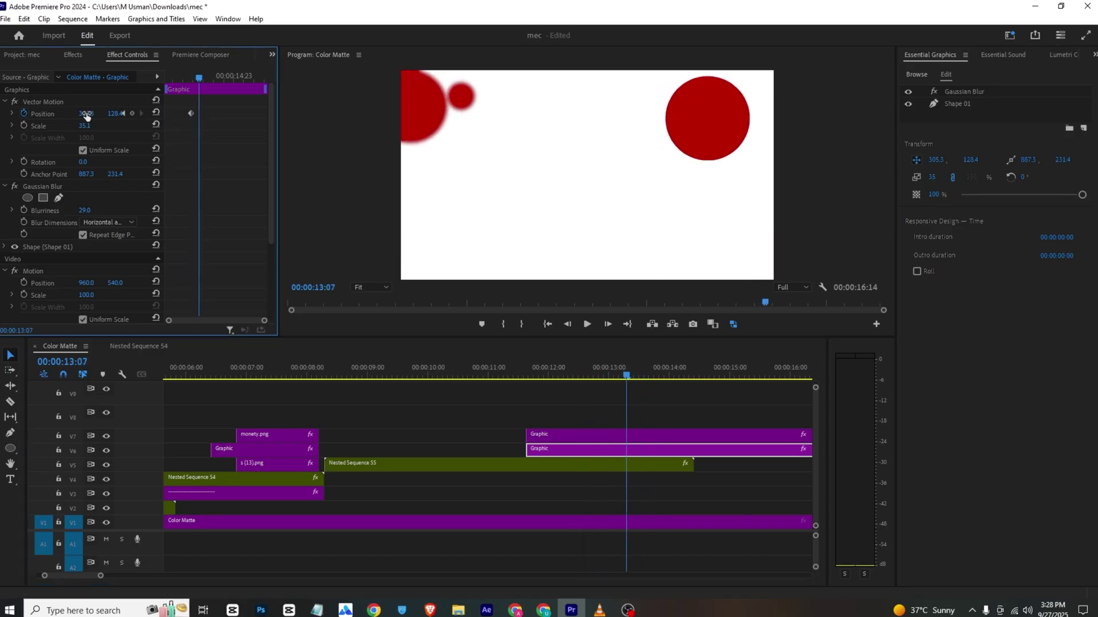
pyautogui.moveTo(85, 114); pyautogui.dragTo(585, 517)
pyautogui.press('space')
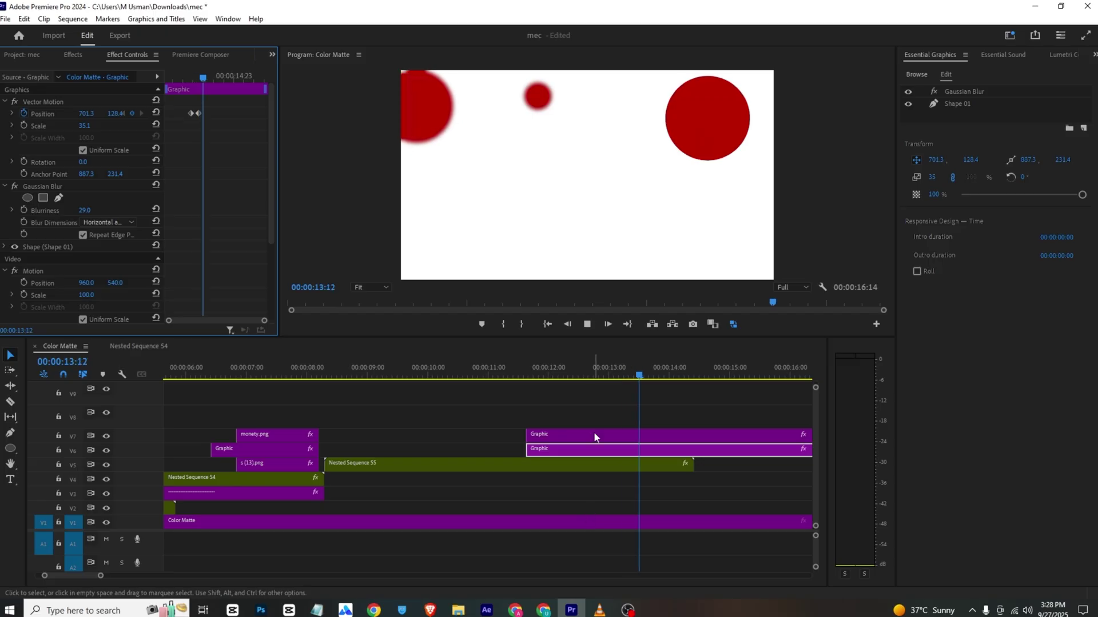
pyautogui.press('space')
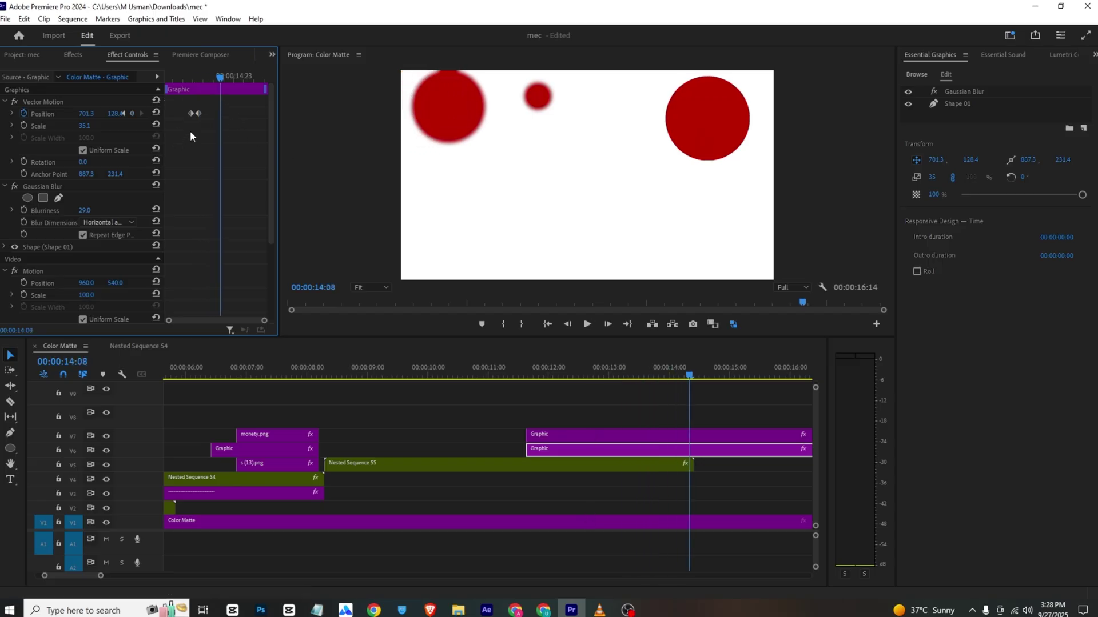